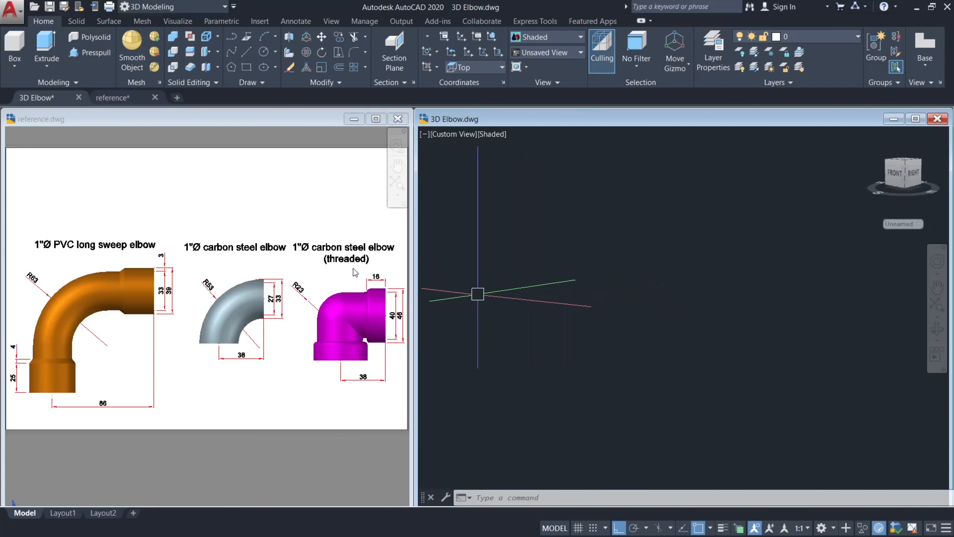
Zoom the reference drawing in on the 1"Ø PVC long sweep elbow to show its dimensions.
{"action": "left_click", "coordinate": [214, 362]}
{"action": "middle_click_drag", "start_coordinate": [171, 371], "coordinate": [204, 370]}
{"action": "key", "text": "Escape"}
{"action": "type", "text": "z"}
{"action": "key", "text": "Return"}
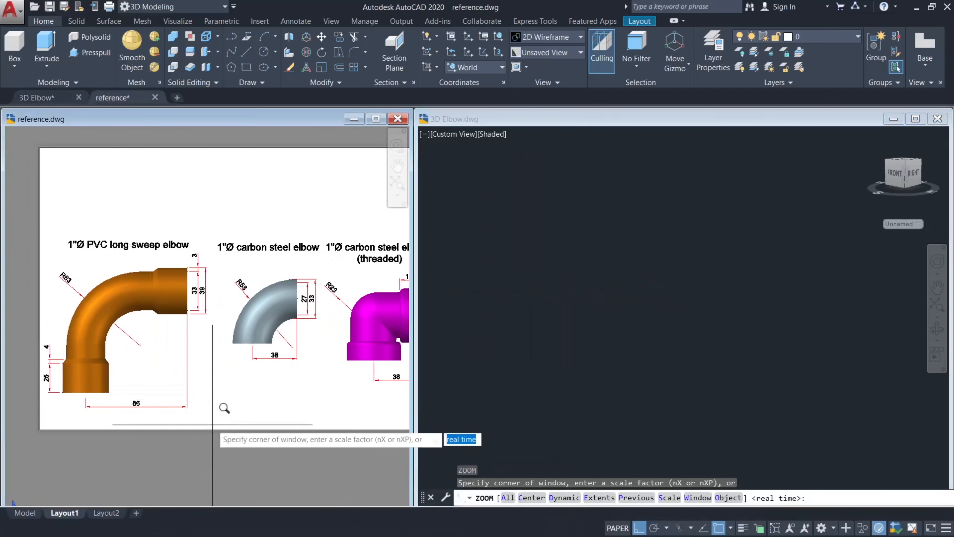
{"action": "left_click", "coordinate": [214, 427]}
{"action": "left_click", "coordinate": [47, 206]}
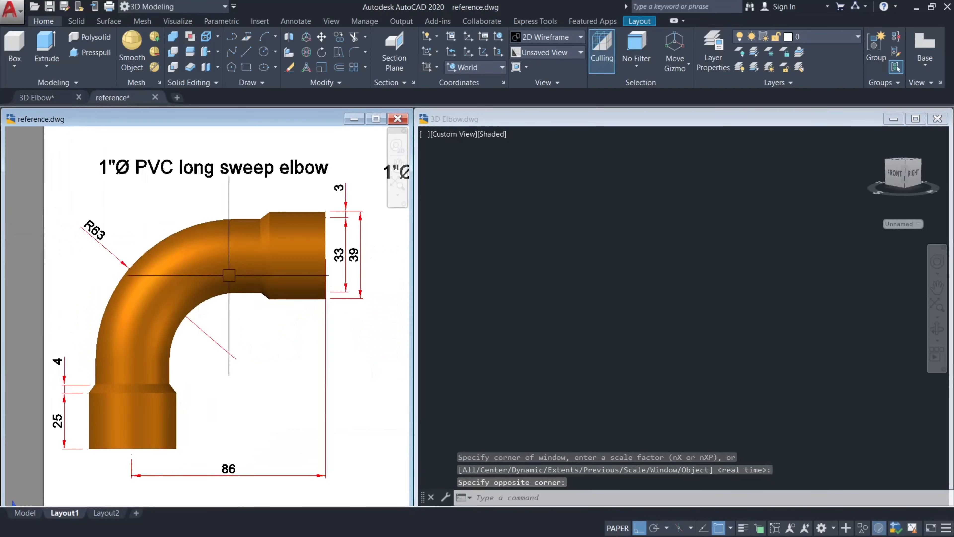
In the 3D Elbow drawing's top view, draw a circle with a diameter of 39.
{"action": "left_click", "coordinate": [576, 119]}
{"action": "left_click", "coordinate": [553, 55]}
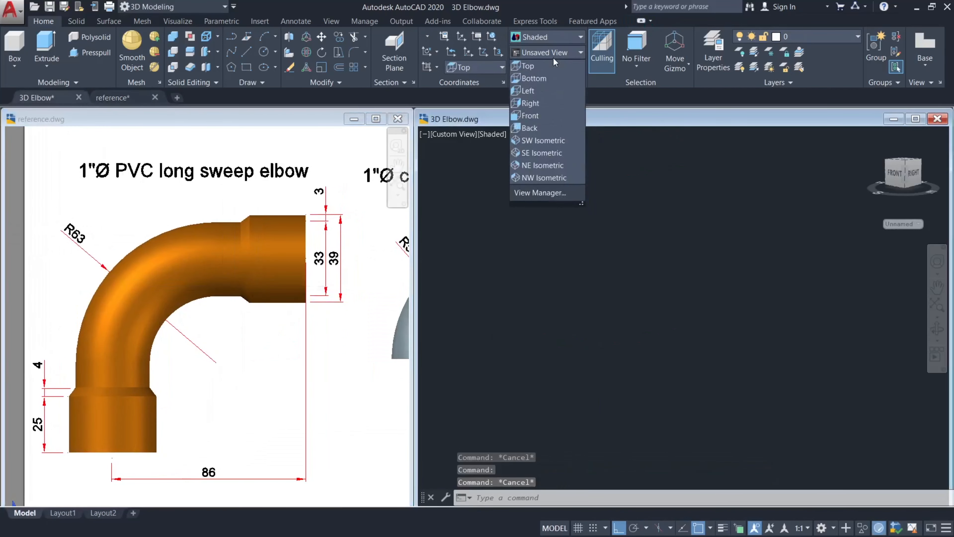
{"action": "left_click", "coordinate": [527, 67]}
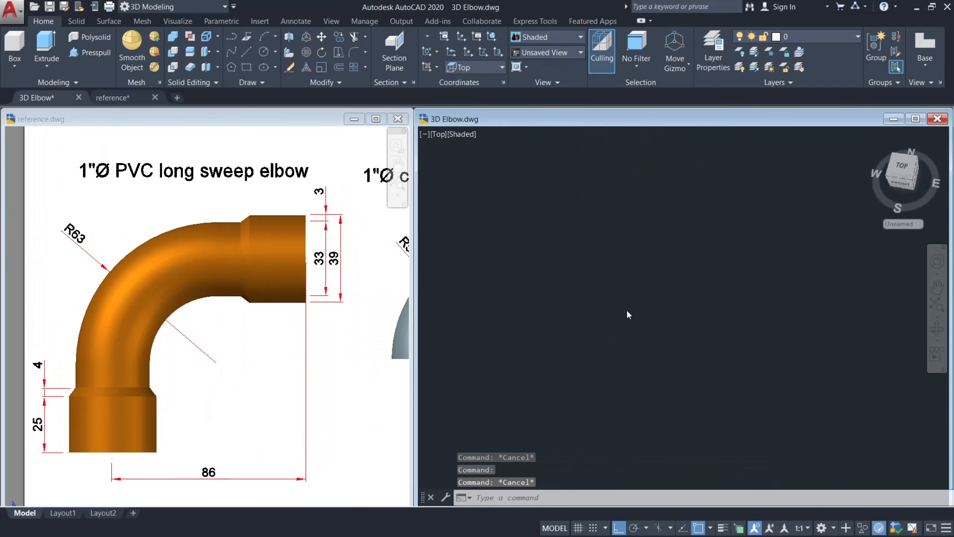
{"action": "left_click", "coordinate": [586, 319]}
{"action": "key", "text": "Escape"}
{"action": "type", "text": "c"}
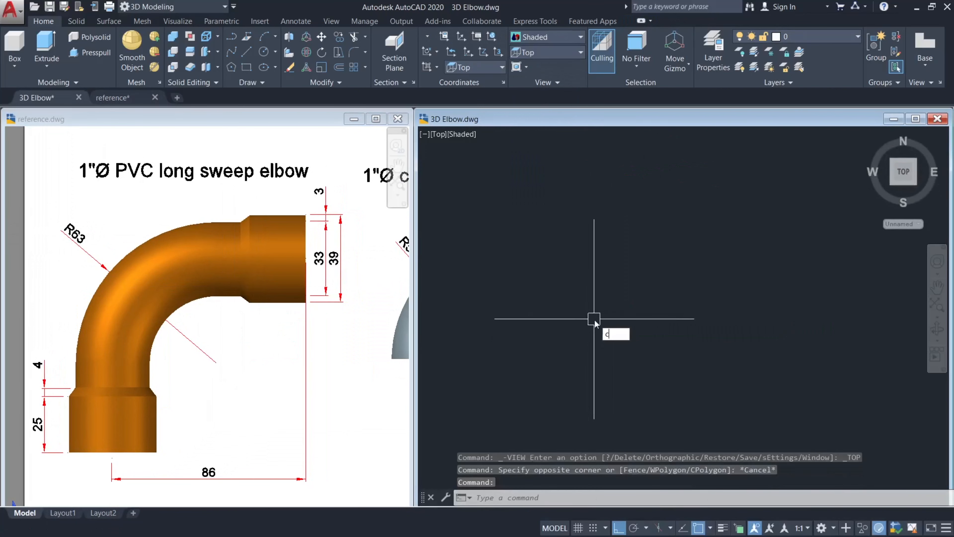
{"action": "key", "text": "Return"}
{"action": "left_click", "coordinate": [606, 323]}
{"action": "type", "text": "d"}
{"action": "key", "text": "Return"}
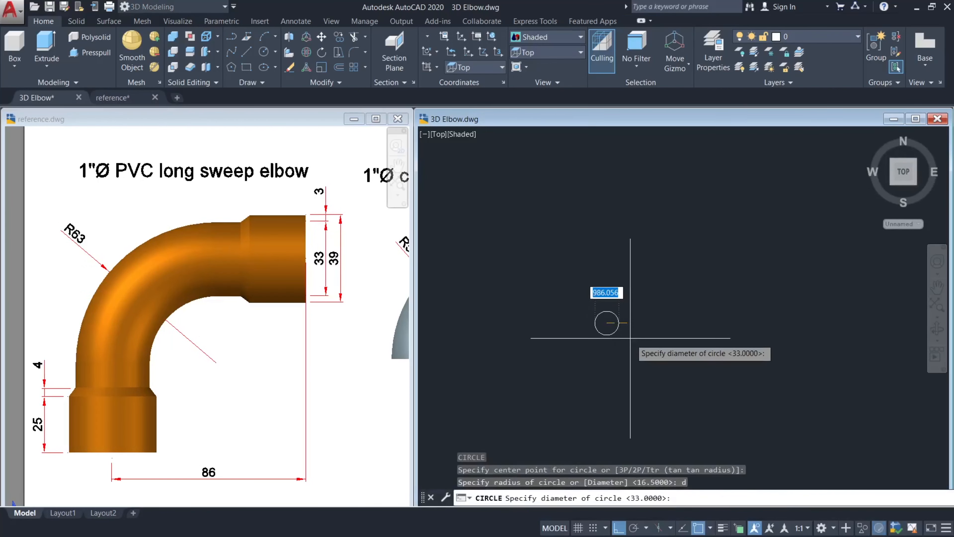
{"action": "type", "text": "39"}
{"action": "key", "text": "Return"}
{"action": "key", "text": "Escape"}
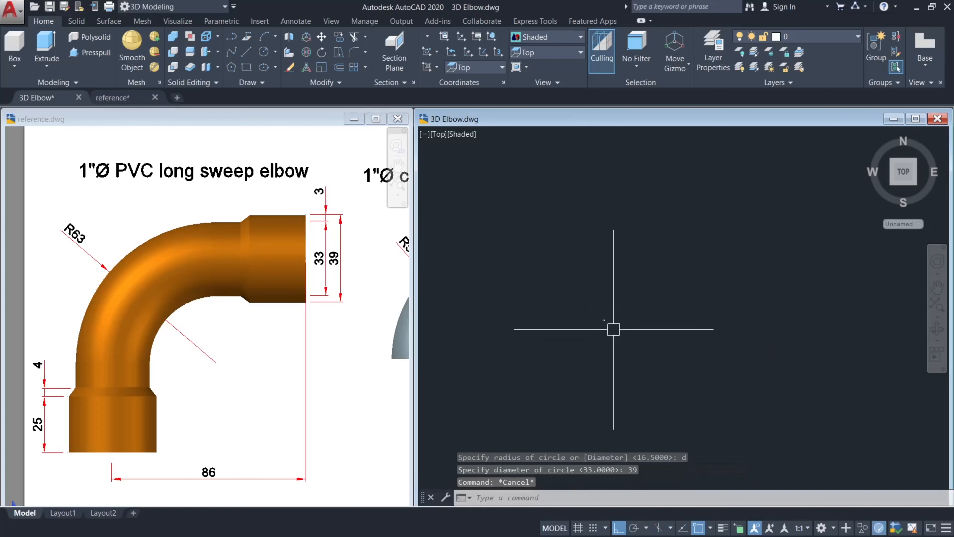
Draw a concentric circle with a diameter of 33 from the centre of the 39 circle.
{"action": "scroll", "coordinate": [573, 269], "scroll_direction": "up", "scroll_amount": 5}
{"action": "key", "text": "Escape"}
{"action": "middle_click_drag", "start_coordinate": [573, 262], "coordinate": [586, 340]}
{"action": "scroll", "coordinate": [591, 338], "scroll_direction": "up", "scroll_amount": 1}
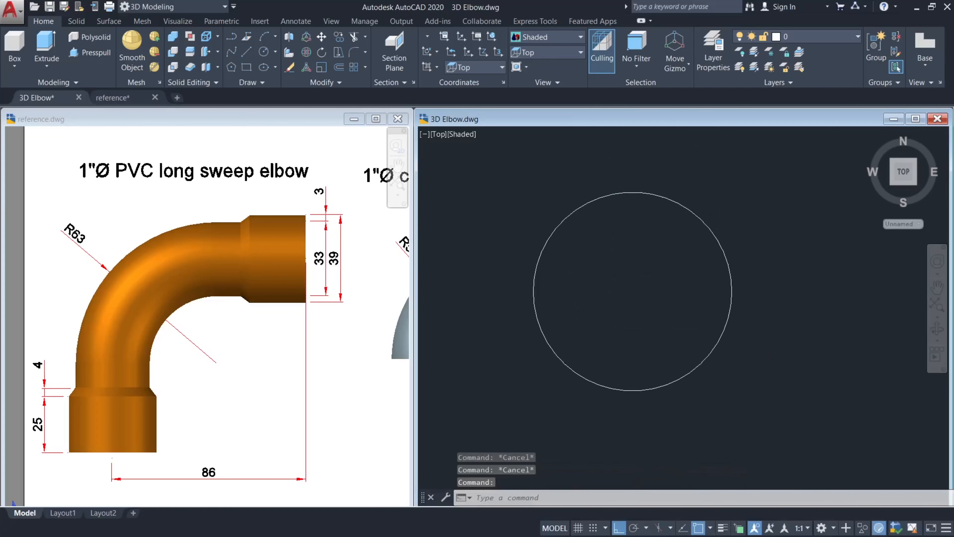
{"action": "left_click", "coordinate": [677, 284]}
{"action": "key", "text": "Escape"}
{"action": "scroll", "coordinate": [678, 292], "scroll_direction": "down", "scroll_amount": 3}
{"action": "type", "text": "c"}
{"action": "key", "text": "Return"}
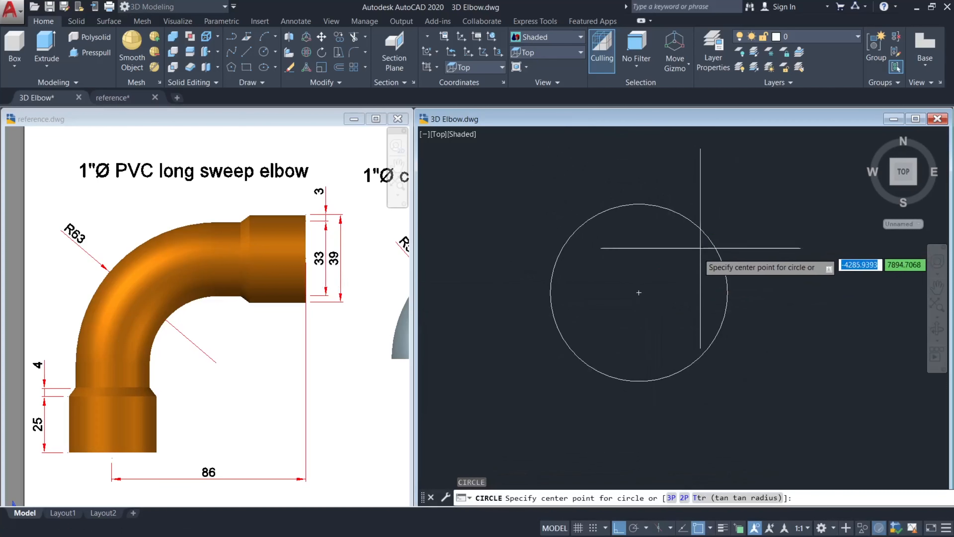
{"action": "left_click", "coordinate": [638, 292]}
{"action": "type", "text": "d"}
{"action": "key", "text": "Return"}
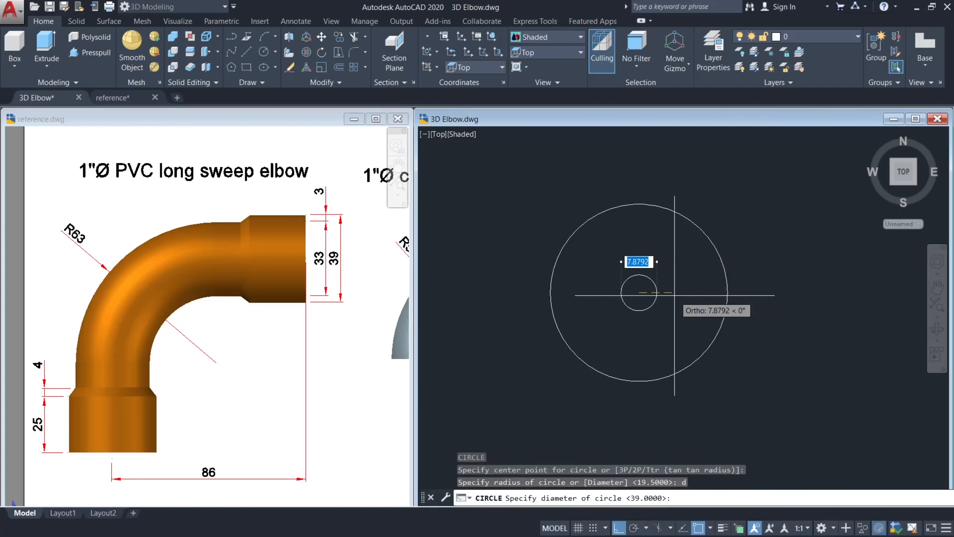
{"action": "key", "text": "Return"}
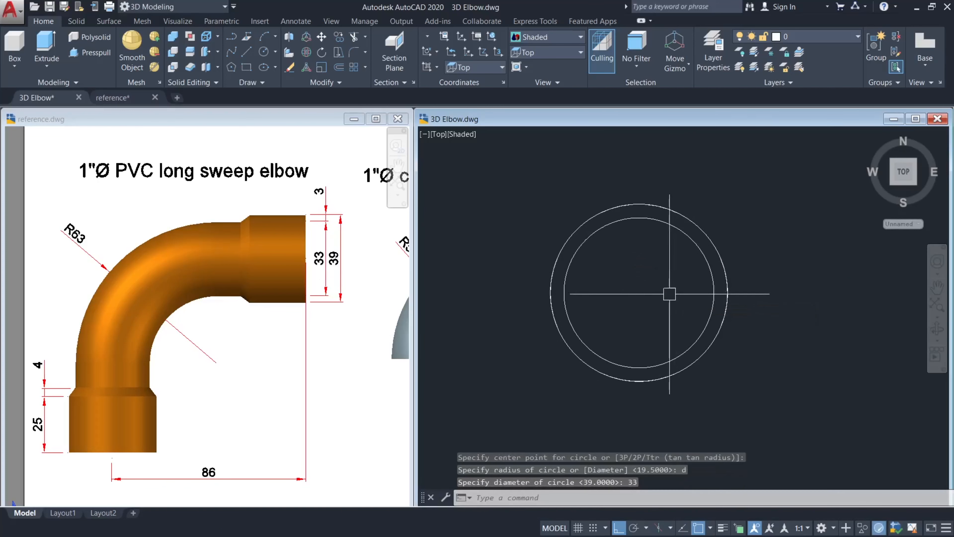
Rotate both circles 90 degrees in 3D about the Y axis so they stand perpendicular to the X axis.
{"action": "scroll", "coordinate": [676, 297], "scroll_direction": "down", "scroll_amount": 2}
{"action": "key", "text": "Escape"}
{"action": "middle_click_drag", "start_coordinate": [676, 297], "coordinate": [679, 280], "text": "shift"}
{"action": "key", "text": "Escape"}
{"action": "left_click", "coordinate": [687, 284]}
{"action": "left_click", "coordinate": [660, 297]}
{"action": "type", "text": "3DROTATE"}
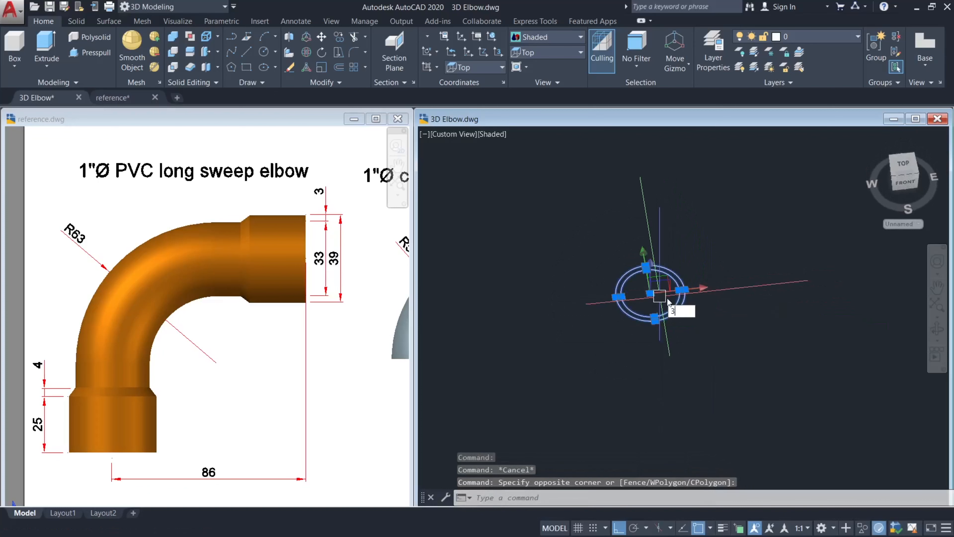
{"action": "key", "text": "Return"}
{"action": "left_click", "coordinate": [682, 275]}
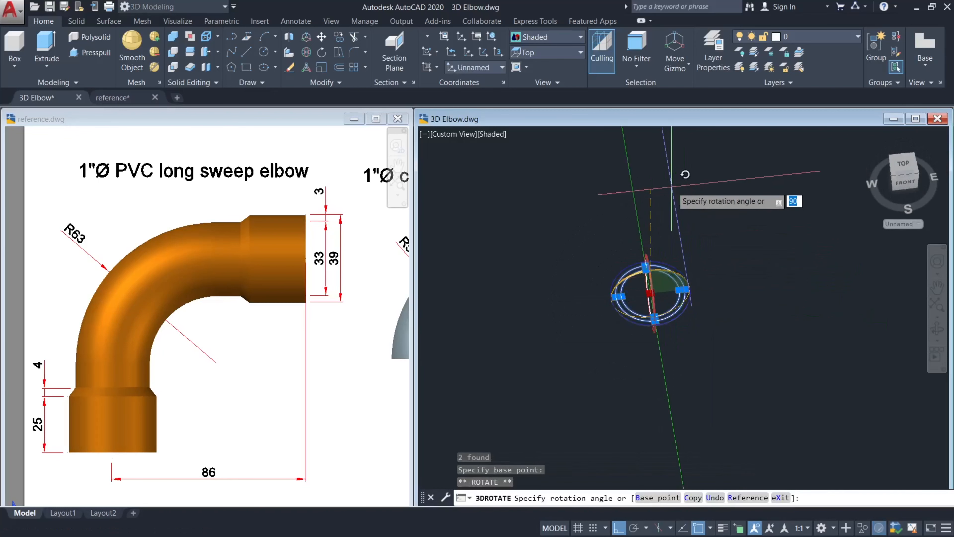
{"action": "left_click", "coordinate": [685, 173]}
{"action": "key", "text": "Escape"}
Copy the outer circle 25 units in the negative X direction.
{"action": "scroll", "coordinate": [680, 268], "scroll_direction": "down", "scroll_amount": 2}
{"action": "middle_click_drag", "start_coordinate": [683, 281], "coordinate": [685, 282], "text": "shift"}
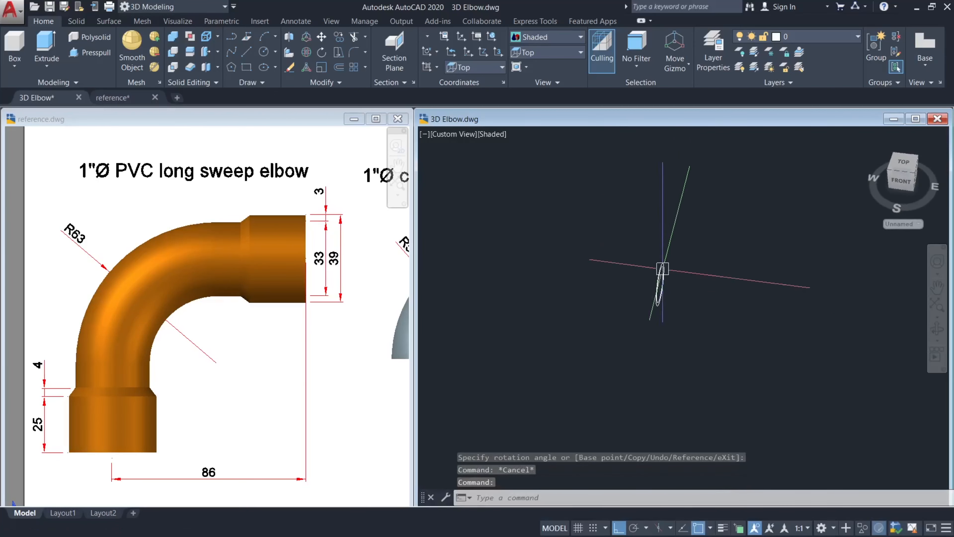
{"action": "key", "text": "Escape"}
{"action": "scroll", "coordinate": [664, 266], "scroll_direction": "up", "scroll_amount": 4}
{"action": "key", "text": "Escape"}
{"action": "key", "text": "Escape"}
{"action": "left_click", "coordinate": [668, 259]}
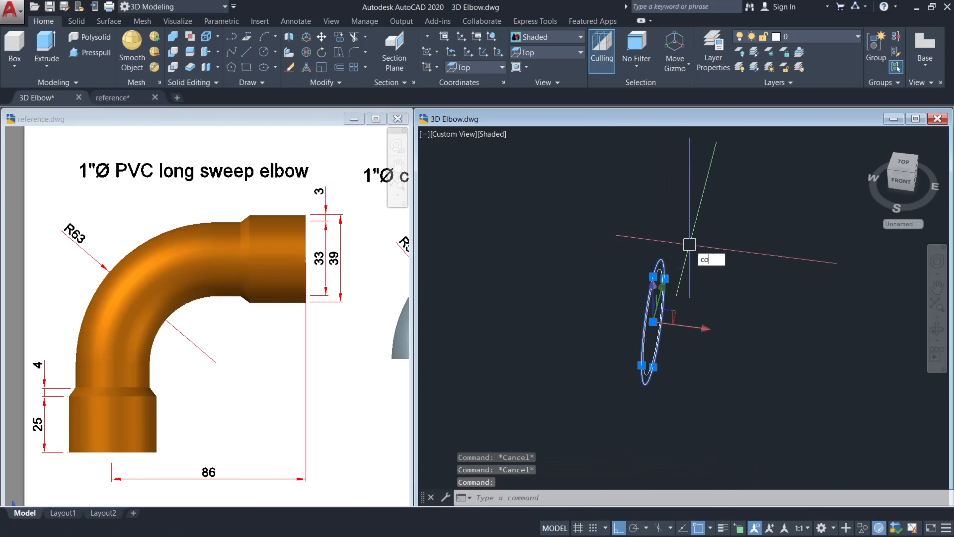
{"action": "key", "text": "Return"}
{"action": "left_click", "coordinate": [668, 235]}
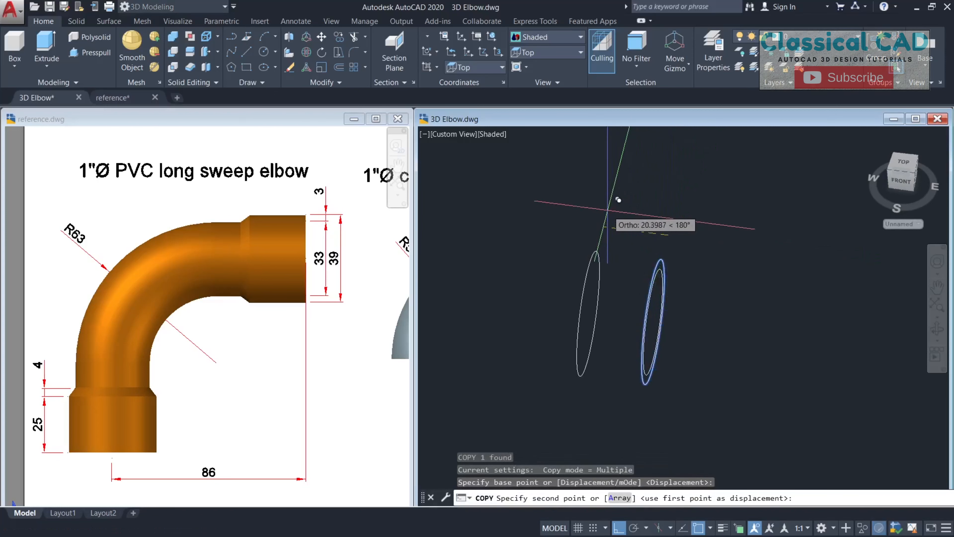
{"action": "key", "text": "Return"}
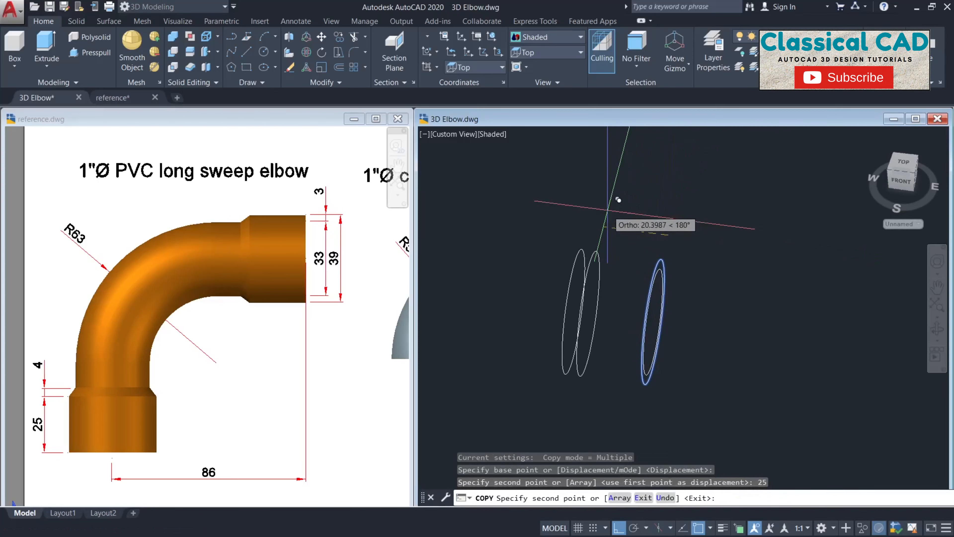
{"action": "key", "text": "Escape"}
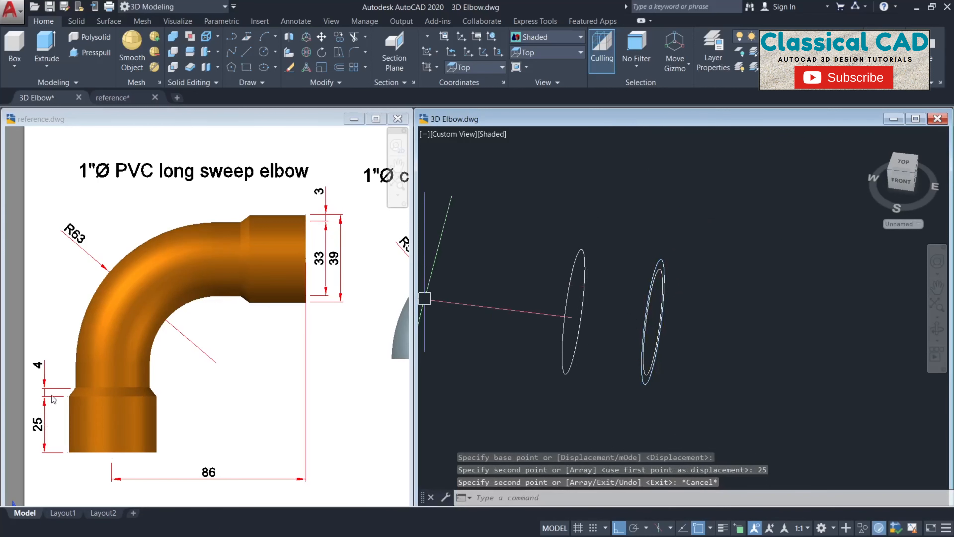
Copy the inner circle 25 units in the negative X direction, into the copied outer circle.
{"action": "left_click", "coordinate": [635, 255]}
{"action": "key", "text": "Escape"}
{"action": "scroll", "coordinate": [640, 256], "scroll_direction": "up", "scroll_amount": 2}
{"action": "key", "text": "Escape"}
{"action": "left_click", "coordinate": [669, 280]}
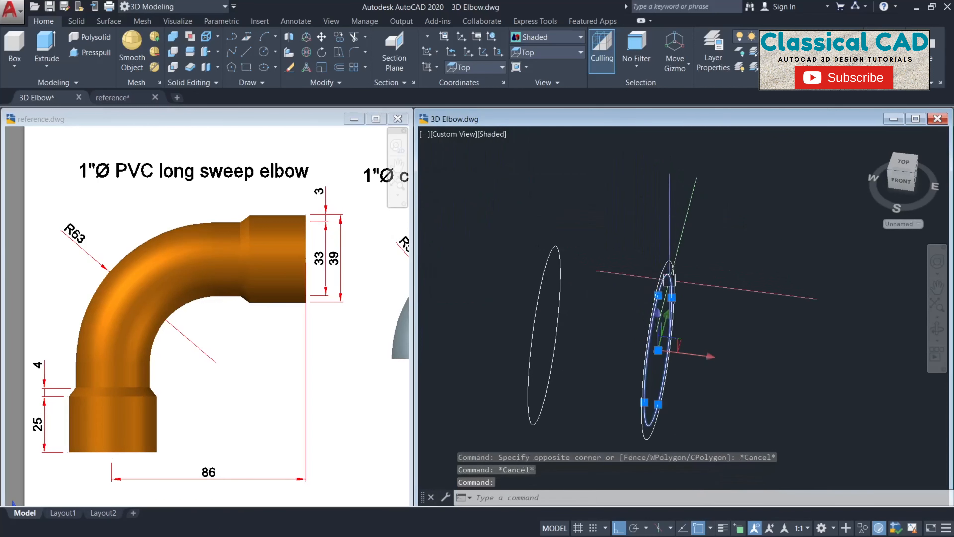
{"action": "type", "text": "o"}
{"action": "key", "text": "Return"}
{"action": "left_click", "coordinate": [633, 215]}
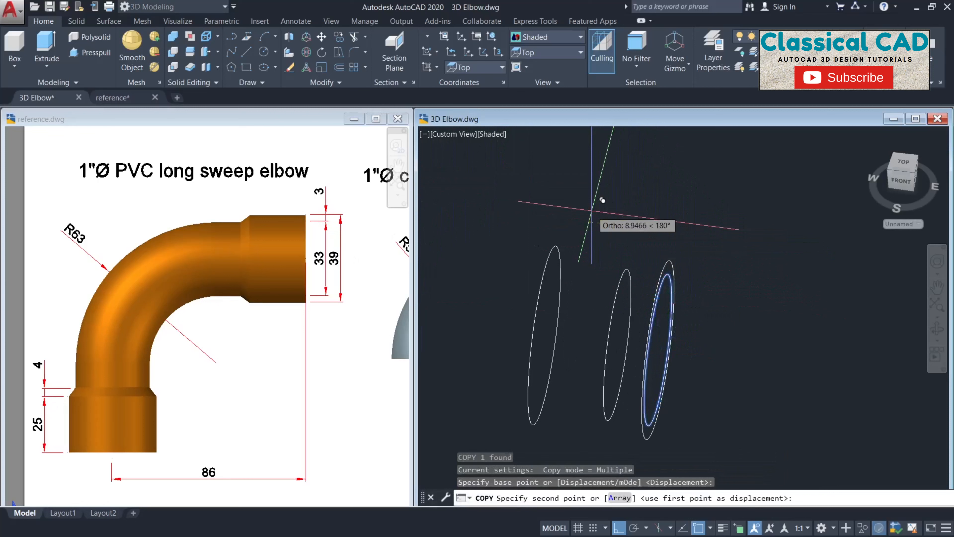
{"action": "type", "text": "25"}
{"action": "key", "text": "Return"}
{"action": "key", "text": "Escape"}
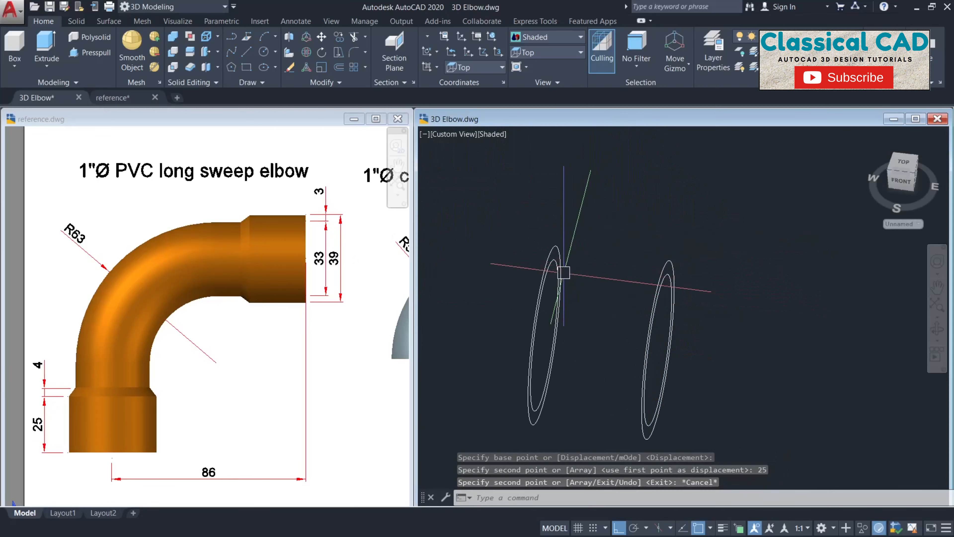
Move the copied inner circle 4 units further in the negative X direction to form the socket's taper end.
{"action": "scroll", "coordinate": [564, 272], "scroll_direction": "up", "scroll_amount": 2}
{"action": "left_click", "coordinate": [556, 265]}
{"action": "type", "text": "m"}
{"action": "key", "text": "Return"}
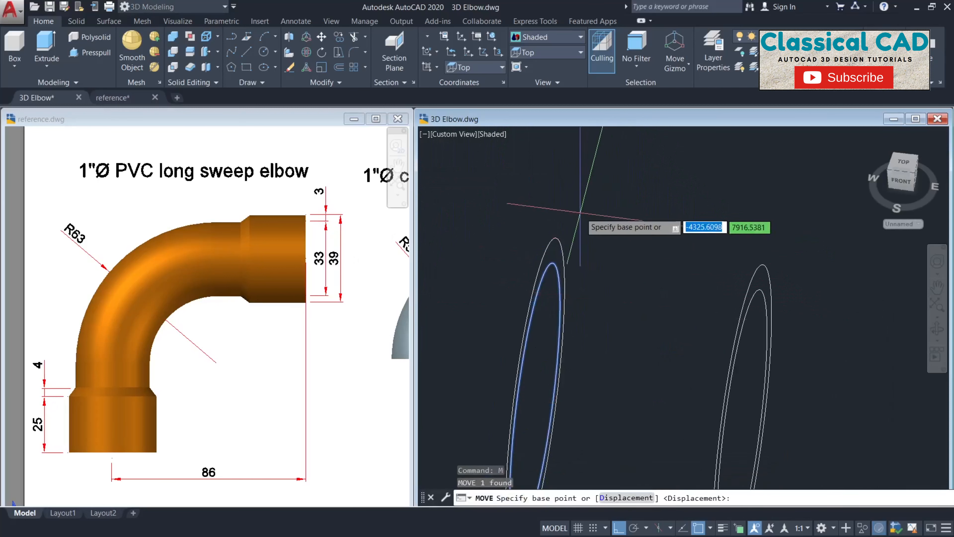
{"action": "left_click", "coordinate": [580, 212]}
{"action": "type", "text": "4"}
{"action": "key", "text": "Return"}
{"action": "key", "text": "Escape"}
Erase the original 33 circle inside the outer circle at the socket's open end.
{"action": "scroll", "coordinate": [554, 206], "scroll_direction": "down", "scroll_amount": 2}
{"action": "mouse_move", "coordinate": [553, 207]}
{"action": "middle_mouse_down", "text": "shift"}
{"action": "mouse_move", "coordinate": [659, 262]}
{"action": "mouse_move", "coordinate": [647, 259]}
{"action": "middle_mouse_up", "text": "shift"}
{"action": "scroll", "coordinate": [625, 242], "scroll_direction": "up", "scroll_amount": 4}
{"action": "key", "text": "Escape"}
{"action": "key", "text": "Escape"}
{"action": "left_click", "coordinate": [613, 233]}
{"action": "type", "text": "e"}
{"action": "key", "text": "Return"}
{"action": "key", "text": "Escape"}
{"action": "scroll", "coordinate": [592, 274], "scroll_direction": "down", "scroll_amount": 3}
{"action": "middle_click_drag", "start_coordinate": [590, 275], "coordinate": [645, 264]}
{"action": "scroll", "coordinate": [676, 304], "scroll_direction": "down", "scroll_amount": 2}
{"action": "middle_click_drag", "start_coordinate": [676, 305], "coordinate": [549, 297], "text": "shift"}
{"action": "key", "text": "Escape"}
{"action": "left_click", "coordinate": [735, 380]}
{"action": "left_click", "coordinate": [583, 261]}
{"action": "scroll", "coordinate": [582, 261], "scroll_direction": "down", "scroll_amount": 2}
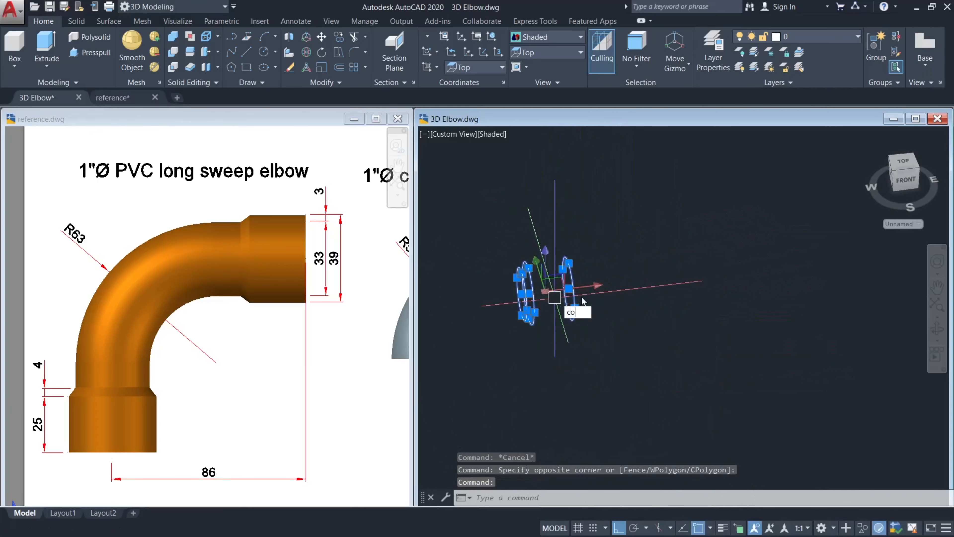
{"action": "key", "text": "Escape"}
{"action": "key", "text": "Escape"}
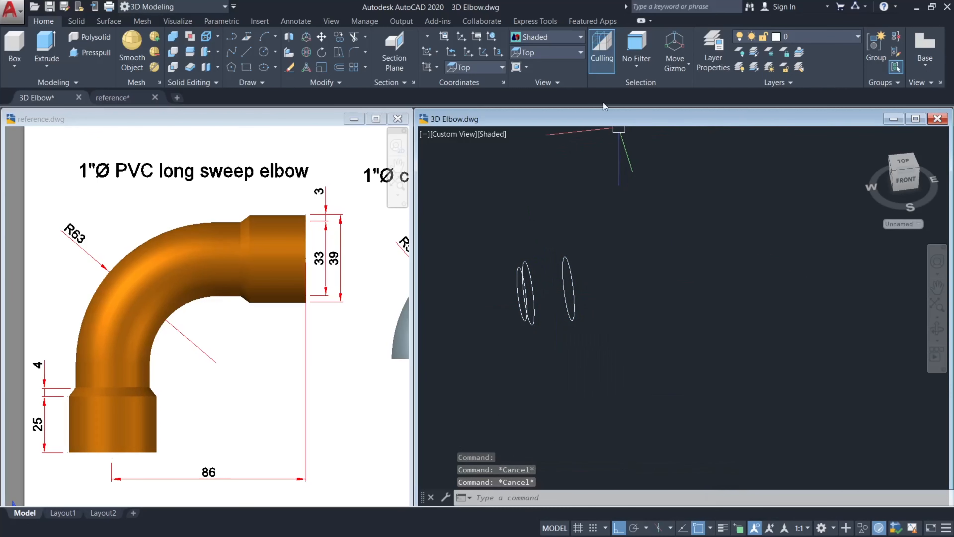
In the front view, copy the three socket circles 86 units straight up.
{"action": "left_click", "coordinate": [543, 115]}
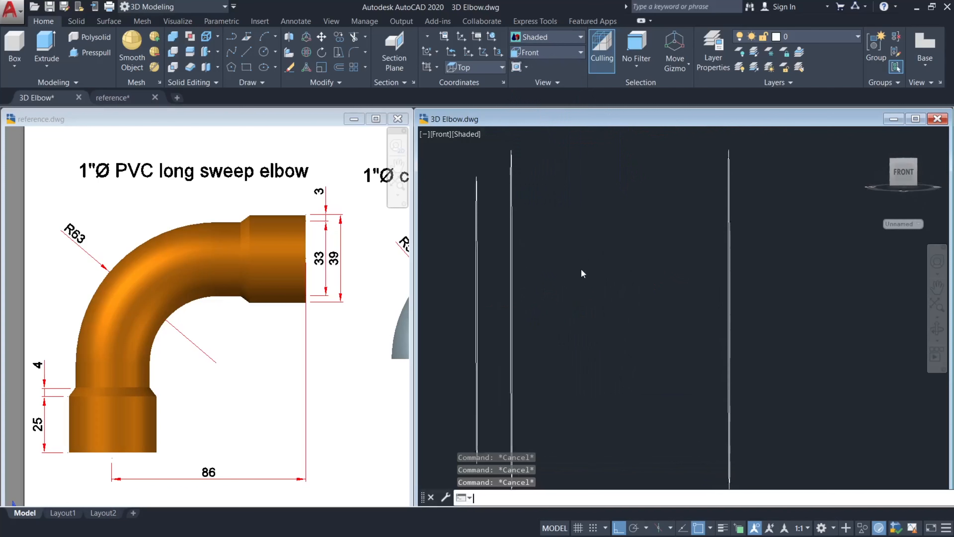
{"action": "middle_click_drag", "start_coordinate": [585, 268], "coordinate": [587, 331]}
{"action": "key", "text": "Escape"}
{"action": "left_click", "coordinate": [670, 363]}
{"action": "left_click", "coordinate": [537, 285]}
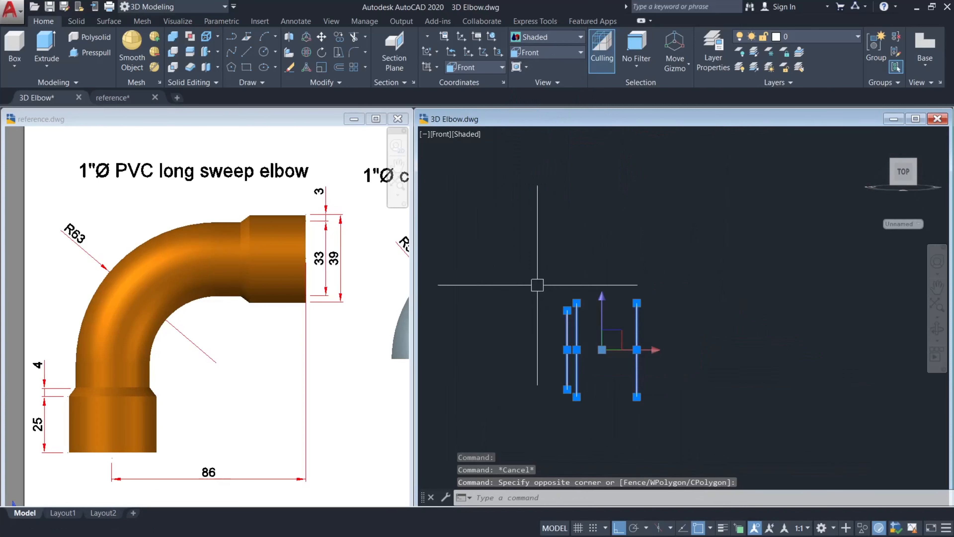
{"action": "type", "text": "co"}
{"action": "key", "text": "Return"}
{"action": "left_click", "coordinate": [690, 364]}
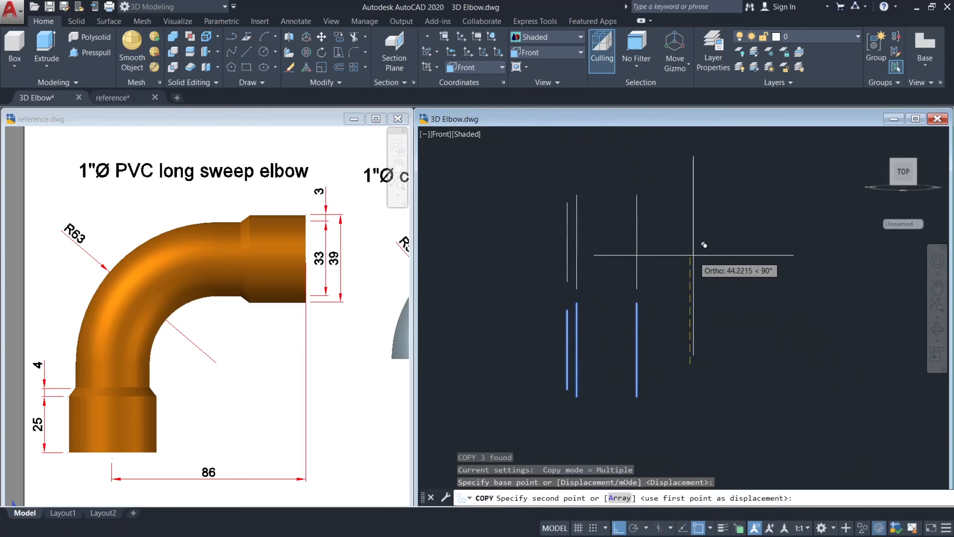
{"action": "scroll", "coordinate": [695, 245], "scroll_direction": "down", "scroll_amount": 2}
{"action": "middle_click_drag", "start_coordinate": [696, 245], "coordinate": [685, 308]}
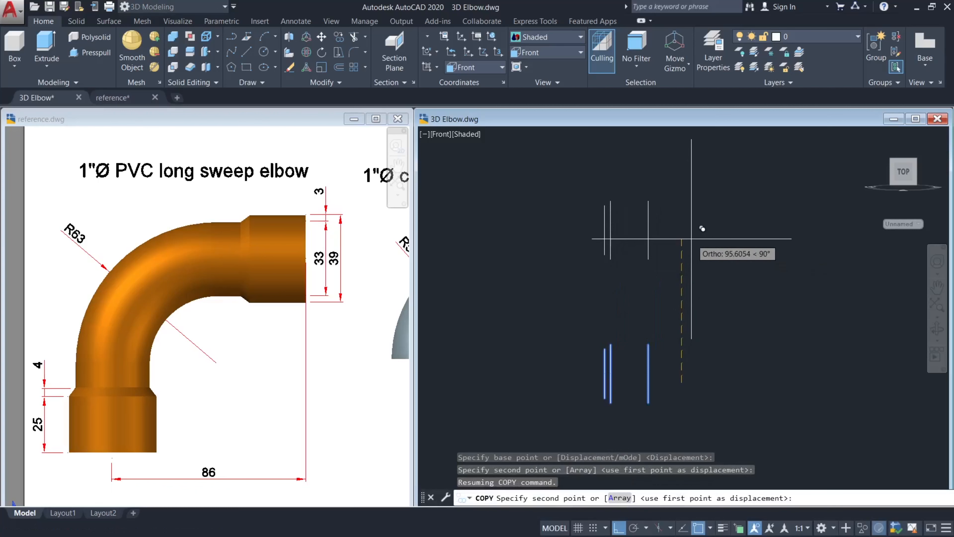
{"action": "type", "text": "86"}
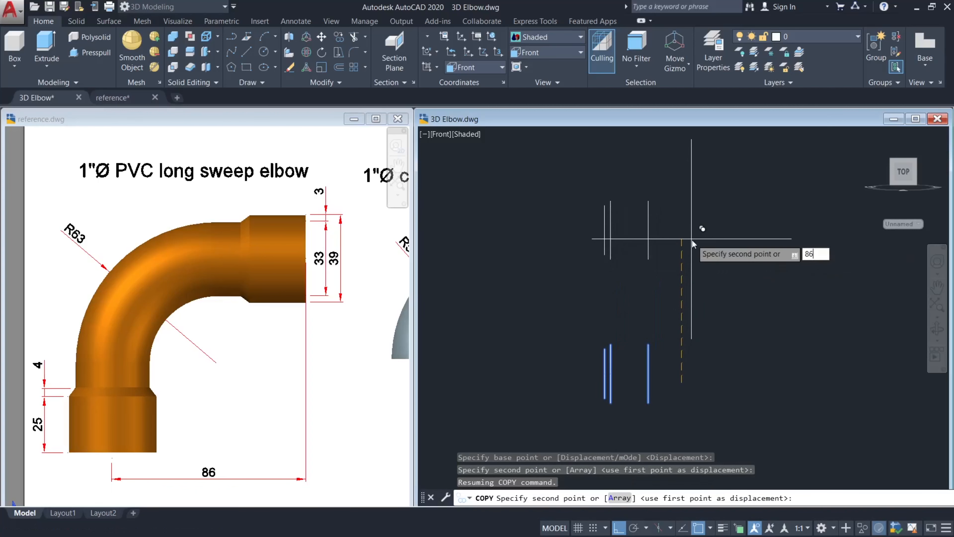
{"action": "key", "text": "Return"}
{"action": "key", "text": "Escape"}
{"action": "key", "text": "Escape"}
{"action": "left_click", "coordinate": [699, 291]}
{"action": "key", "text": "Escape"}
{"action": "left_click", "coordinate": [656, 356]}
{"action": "key", "text": "Escape"}
{"action": "key", "text": "Escape"}
Rotate the lower three circles 90 degrees in 3D about the centre of their open-end circle, with the small circle facing up.
{"action": "middle_click_drag", "start_coordinate": [670, 358], "coordinate": [646, 375], "text": "shift"}
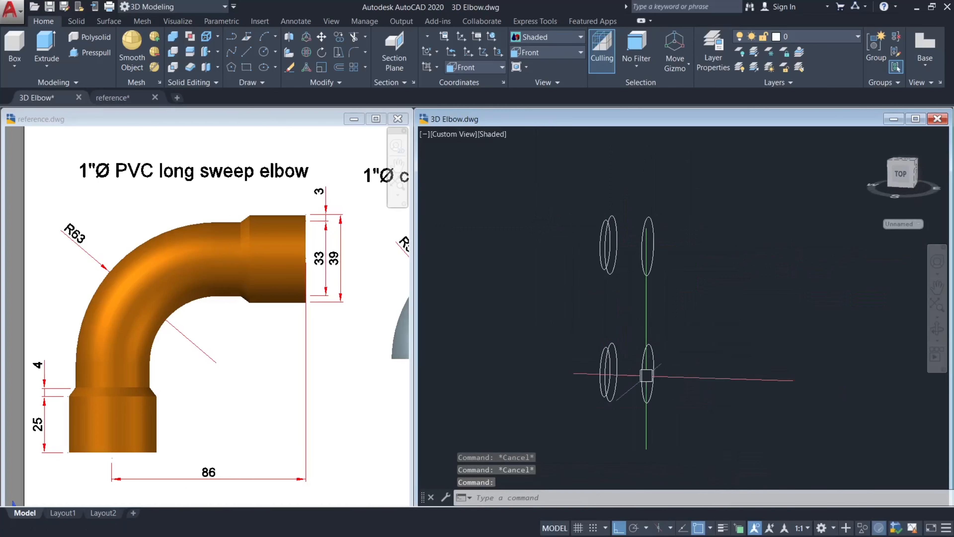
{"action": "key", "text": "Escape"}
{"action": "left_click", "coordinate": [660, 391]}
{"action": "left_click", "coordinate": [578, 345]}
{"action": "type", "text": "3drotate"}
{"action": "key", "text": "Return"}
{"action": "scroll", "coordinate": [639, 390], "scroll_direction": "up", "scroll_amount": 3}
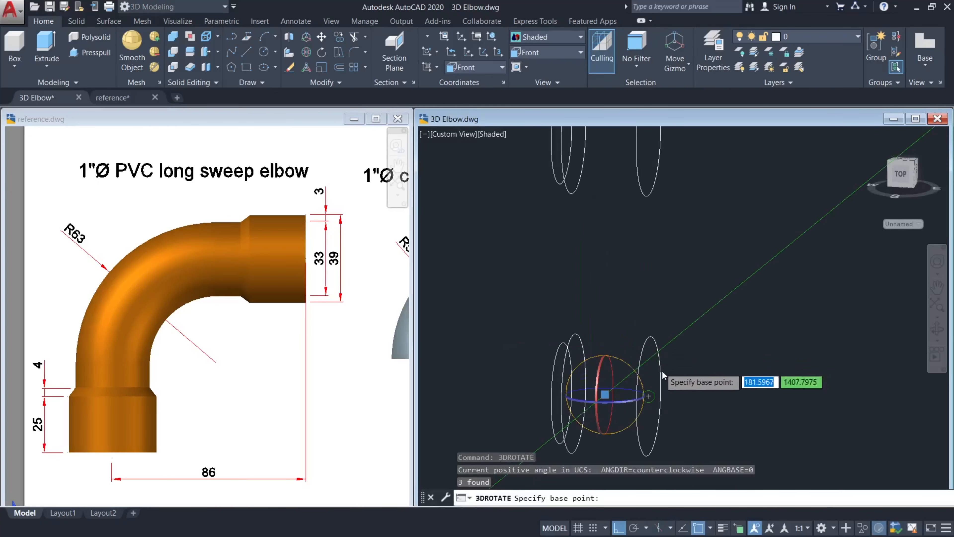
{"action": "left_click", "coordinate": [648, 396]}
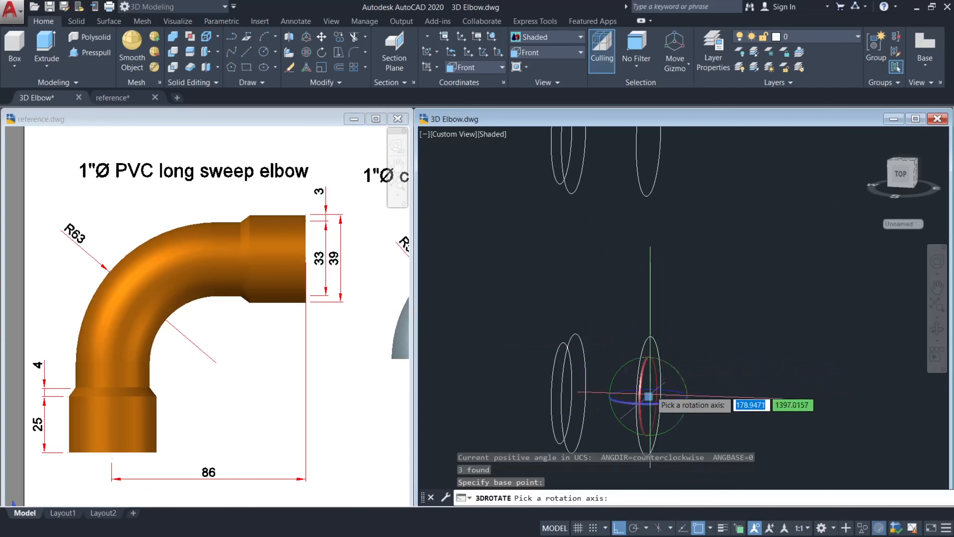
{"action": "left_click", "coordinate": [672, 400]}
{"action": "left_click", "coordinate": [672, 288]}
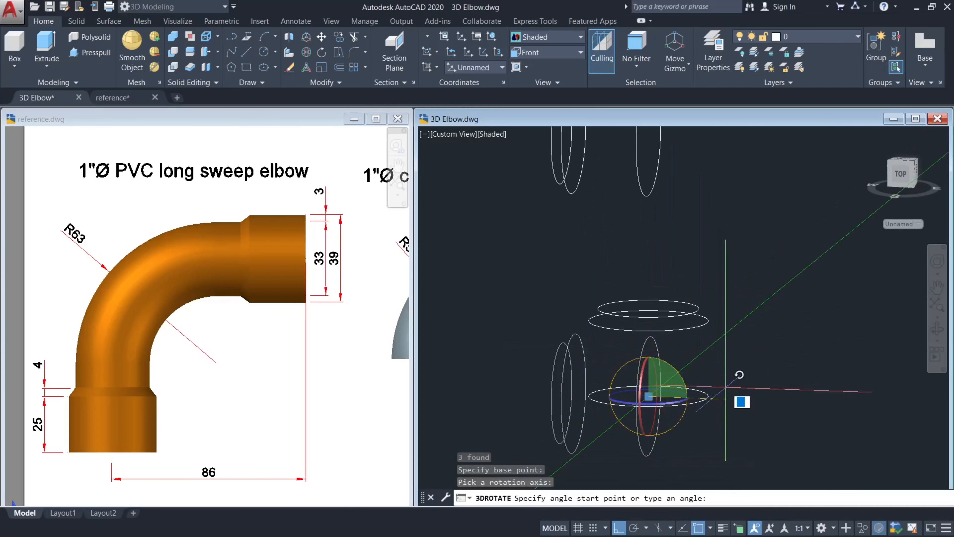
{"action": "left_click", "coordinate": [725, 387]}
{"action": "key", "text": "Escape"}
{"action": "scroll", "coordinate": [681, 313], "scroll_direction": "down", "scroll_amount": 2}
{"action": "key", "text": "Escape"}
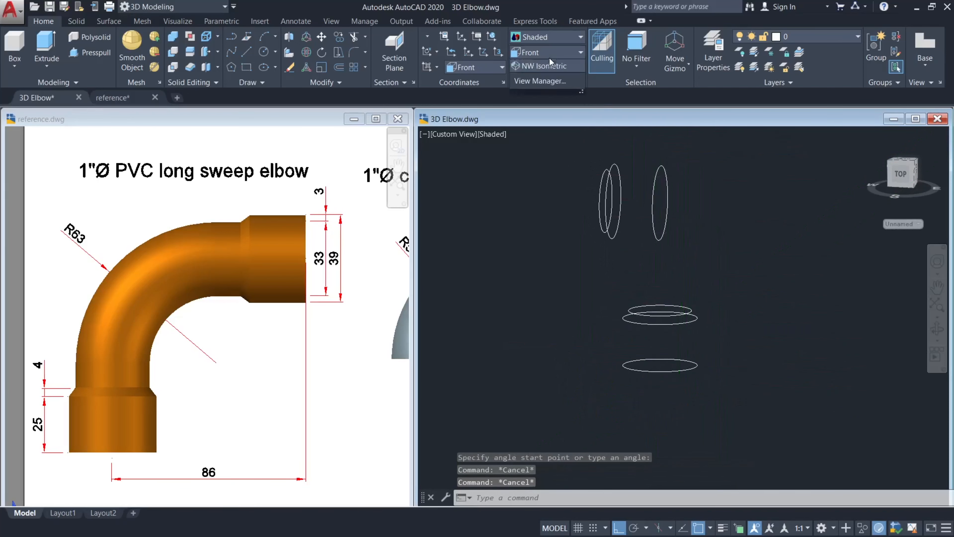
In the front view, move the three horizontal circles 86 units to the left of the upright set.
{"action": "left_click", "coordinate": [550, 57]}
{"action": "left_click", "coordinate": [549, 113]}
{"action": "left_click", "coordinate": [714, 327]}
{"action": "left_click", "coordinate": [659, 405]}
{"action": "type", "text": "m"}
{"action": "key", "text": "Return"}
{"action": "left_click", "coordinate": [631, 324]}
{"action": "type", "text": "86"}
{"action": "key", "text": "Return"}
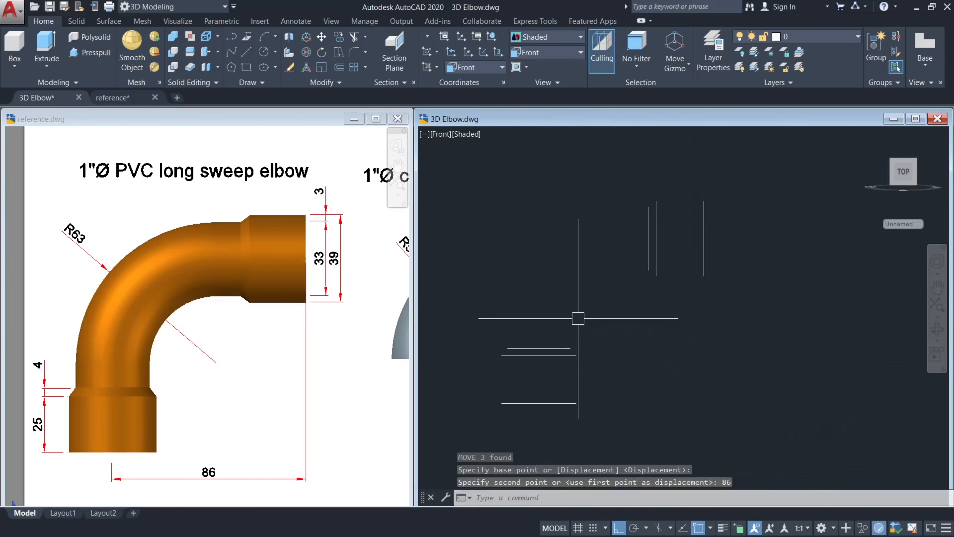
Measure the vertical and horizontal centre distances between the two open-end circles with a linear dimension.
{"action": "type", "text": "dli"}
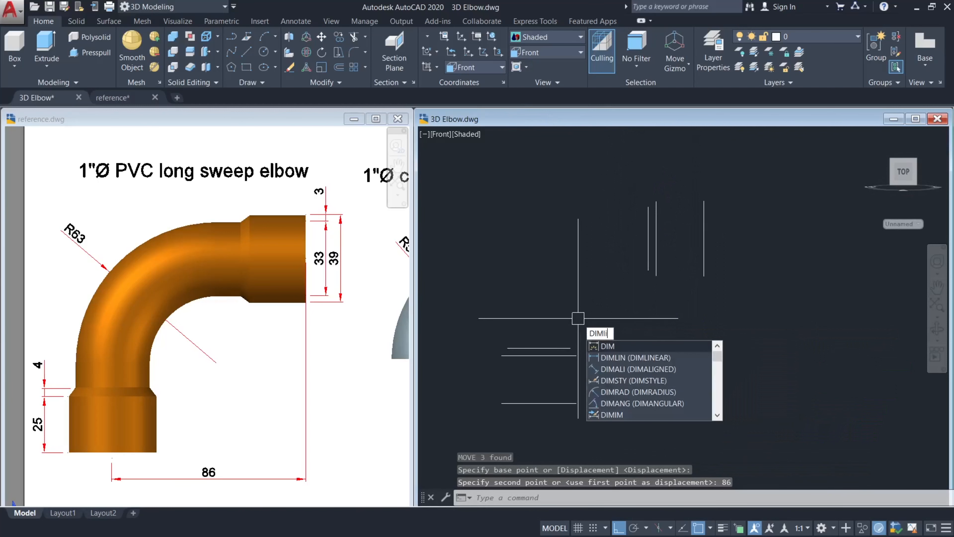
{"action": "key", "text": "Return"}
{"action": "left_click", "coordinate": [539, 403]}
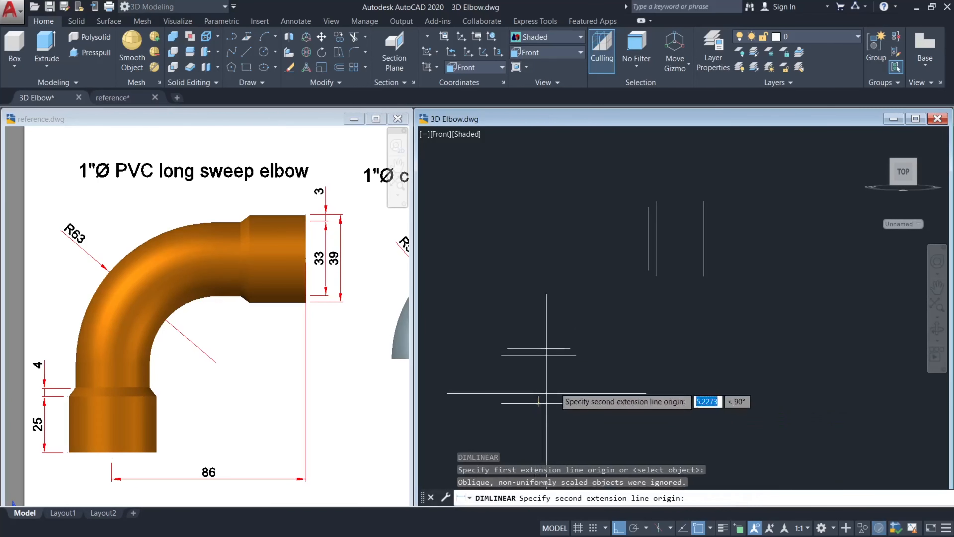
{"action": "left_click", "coordinate": [656, 238]}
{"action": "scroll", "coordinate": [719, 338], "scroll_direction": "up", "scroll_amount": 3}
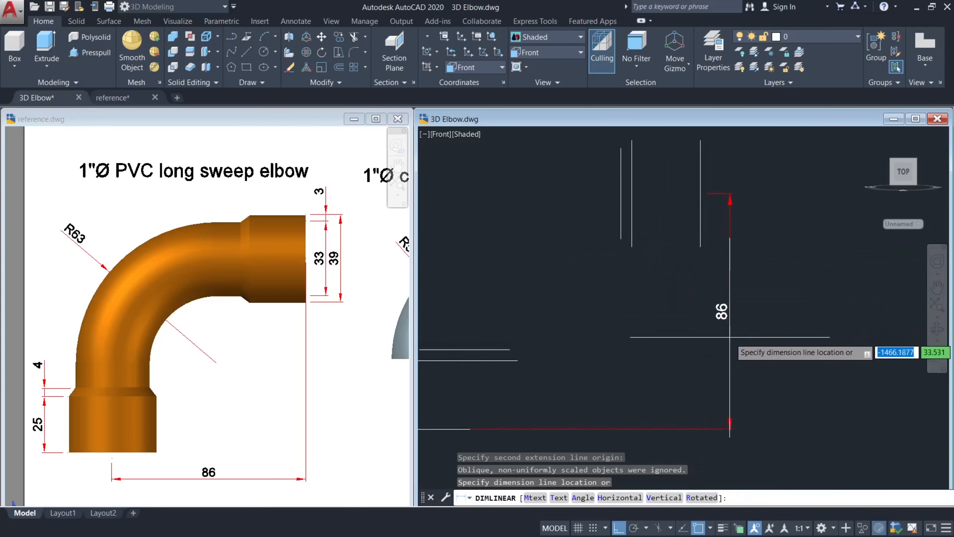
{"action": "scroll", "coordinate": [730, 335], "scroll_direction": "down", "scroll_amount": 4}
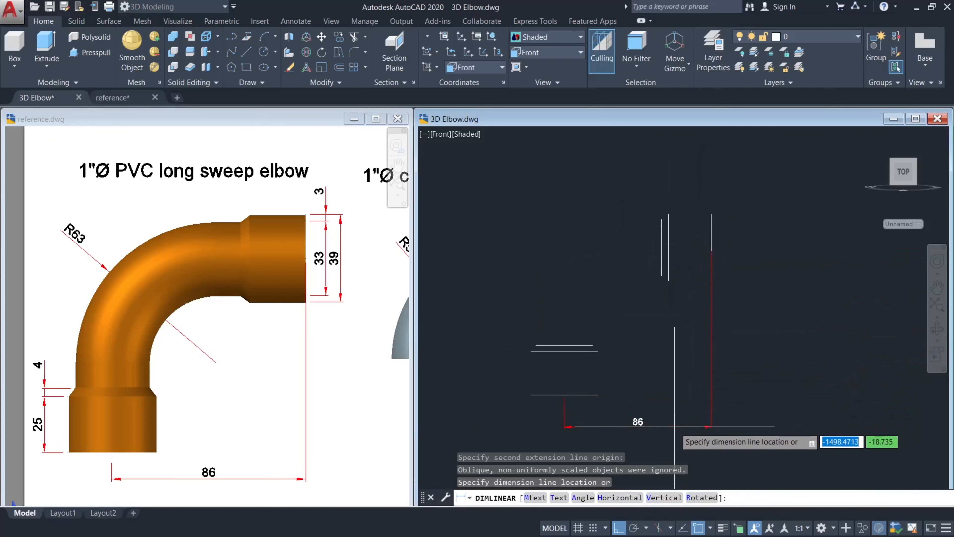
{"action": "key", "text": "Escape"}
{"action": "middle_click_drag", "start_coordinate": [666, 319], "coordinate": [709, 286], "text": "shift"}
{"action": "key", "text": "Escape"}
{"action": "scroll", "coordinate": [674, 274], "scroll_direction": "down", "scroll_amount": 1}
{"action": "key", "text": "Escape"}
{"action": "scroll", "coordinate": [666, 264], "scroll_direction": "up", "scroll_amount": 7}
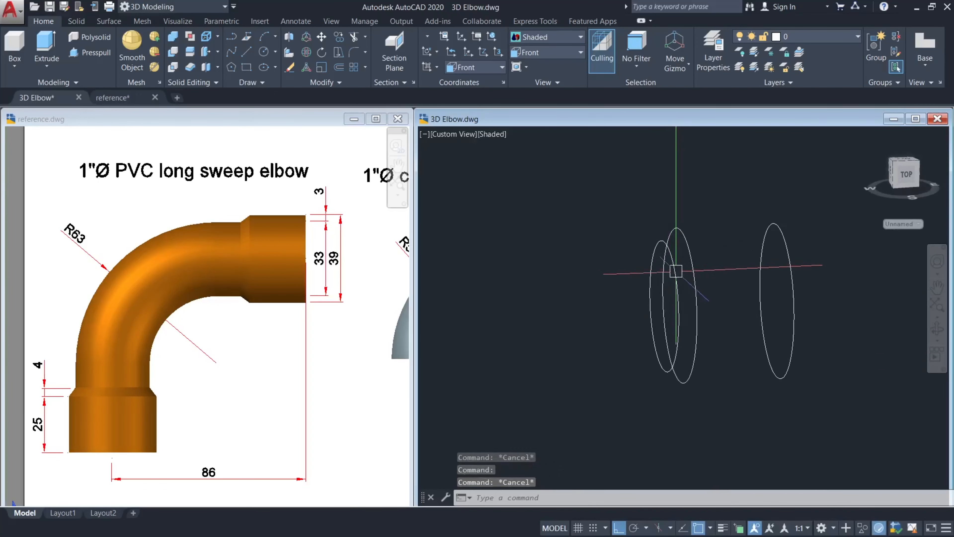
{"action": "type", "text": "l"}
{"action": "key", "text": "Return"}
{"action": "scroll", "coordinate": [675, 263], "scroll_direction": "up", "scroll_amount": 5}
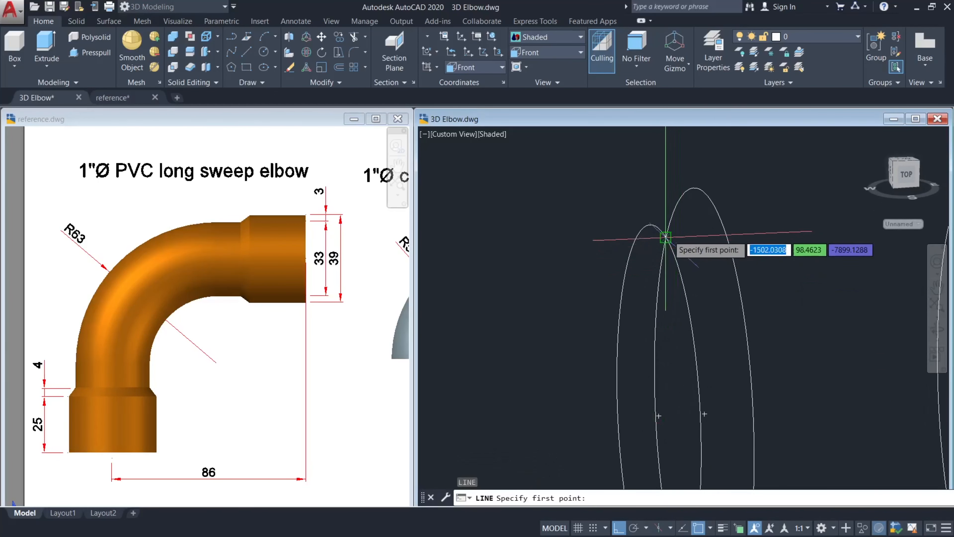
{"action": "key", "text": "Escape"}
{"action": "scroll", "coordinate": [678, 264], "scroll_direction": "down", "scroll_amount": 4}
{"action": "middle_click_drag", "start_coordinate": [678, 264], "coordinate": [674, 261], "text": "shift"}
{"action": "key", "text": "Escape"}
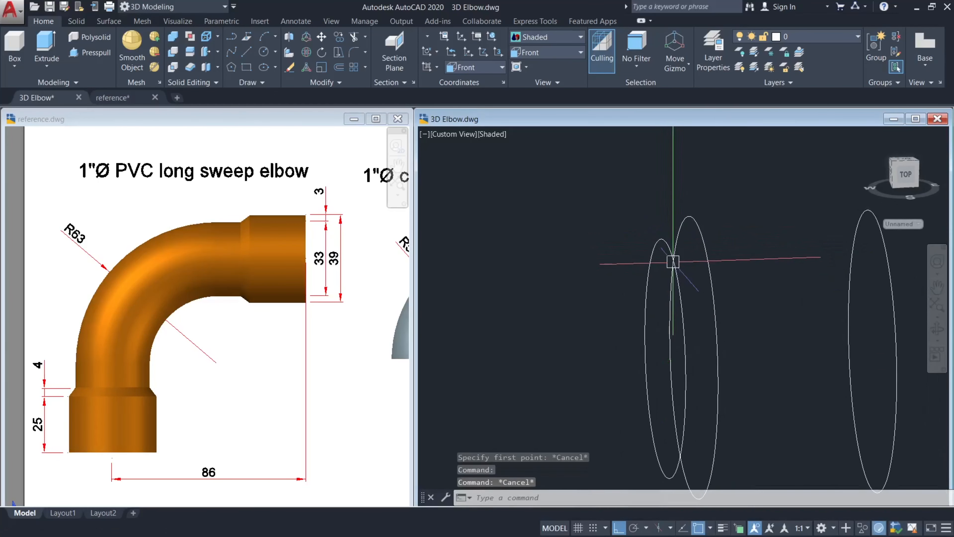
{"action": "type", "text": "l"}
{"action": "key", "text": "Return"}
{"action": "key", "text": "Escape"}
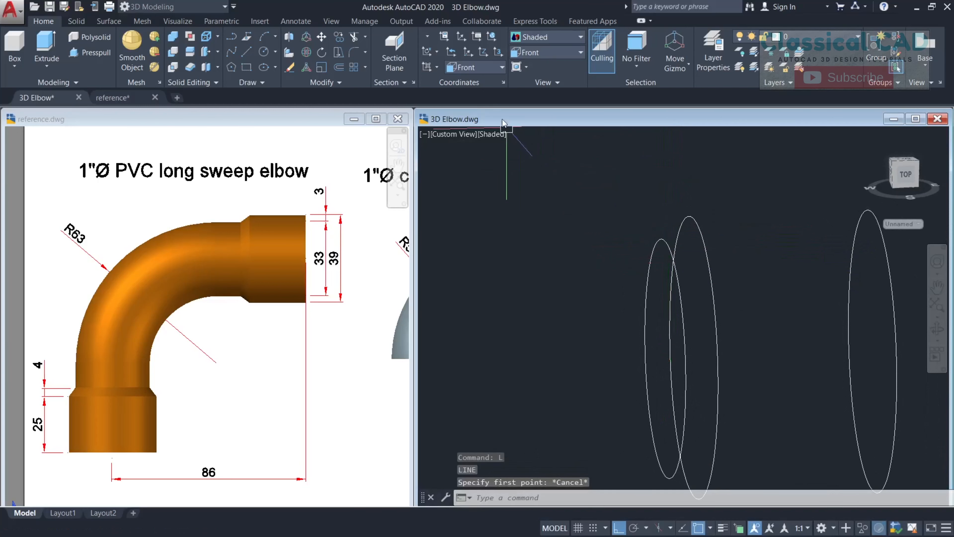
With the UCS set to Right, draw a 5-unit line from the top of the small upright circle, pointing away from the socket.
{"action": "left_click", "coordinate": [472, 66]}
{"action": "left_click", "coordinate": [472, 141]}
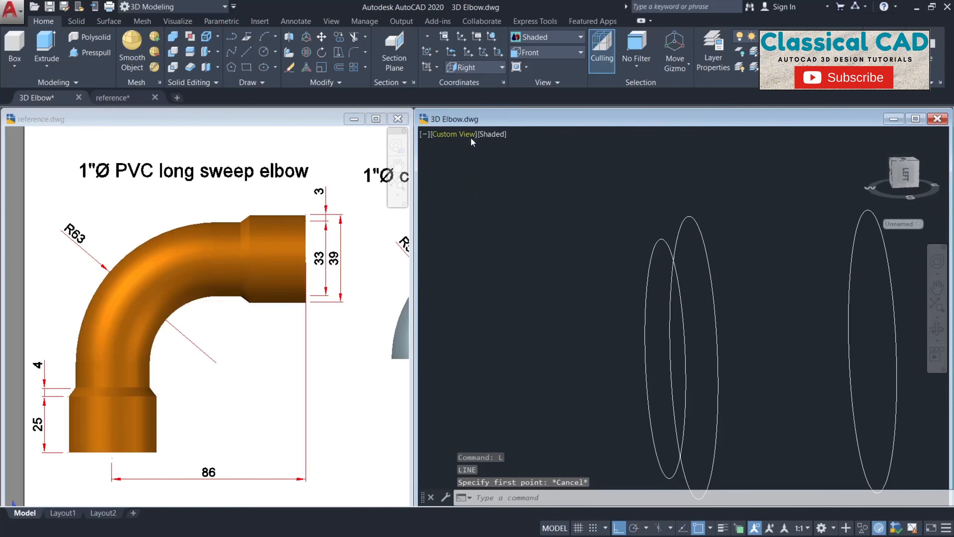
{"action": "key", "text": "Return"}
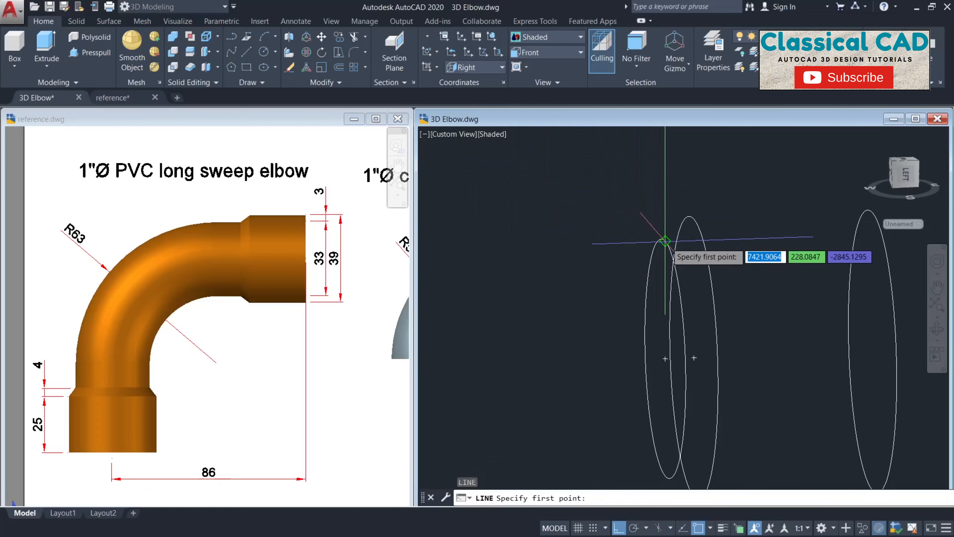
{"action": "left_click", "coordinate": [639, 243]}
{"action": "scroll", "coordinate": [633, 241], "scroll_direction": "up", "scroll_amount": 2}
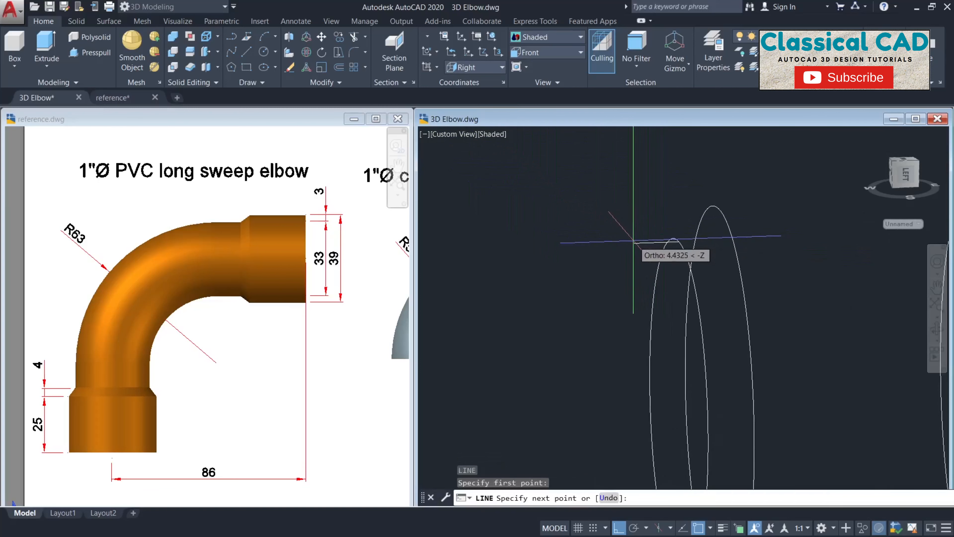
{"action": "type", "text": "5"}
{"action": "key", "text": "Return"}
{"action": "key", "text": "Escape"}
With the UCS set to Top, draw a 5-unit line straight up from the outer quadrant of the small horizontal circle.
{"action": "scroll", "coordinate": [630, 252], "scroll_direction": "down", "scroll_amount": 2}
{"action": "middle_click_drag", "start_coordinate": [630, 257], "coordinate": [755, 212]}
{"action": "scroll", "coordinate": [755, 212], "scroll_direction": "down", "scroll_amount": 4}
{"action": "middle_click_drag", "start_coordinate": [663, 359], "coordinate": [682, 324]}
{"action": "left_click", "coordinate": [474, 66]}
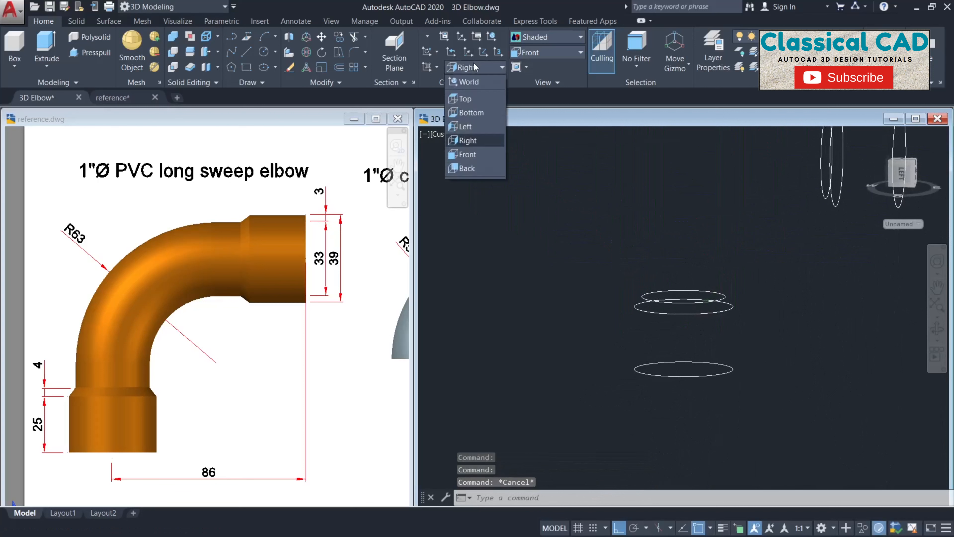
{"action": "left_click", "coordinate": [466, 98]}
{"action": "type", "text": "l"}
{"action": "key", "text": "Return"}
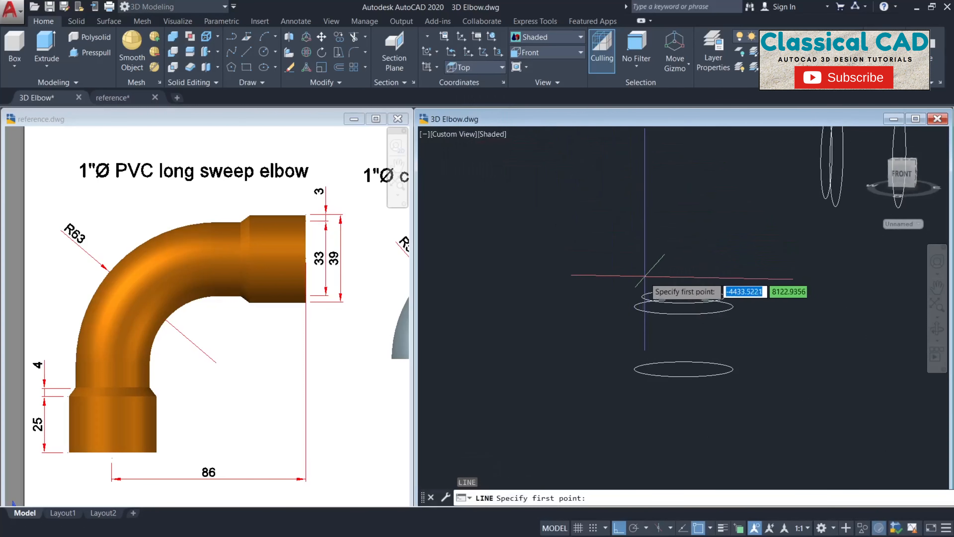
{"action": "left_click", "coordinate": [641, 297]}
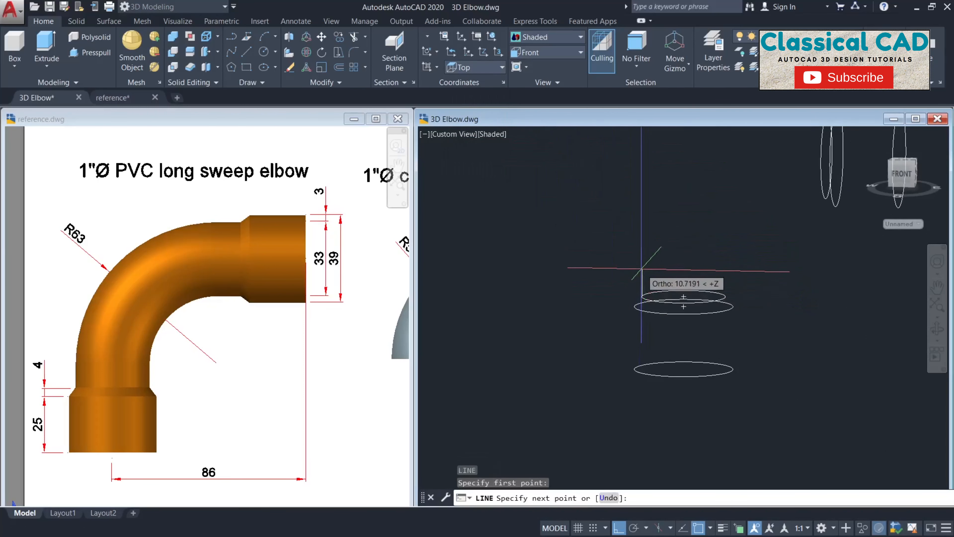
{"action": "type", "text": "5"}
{"action": "key", "text": "Return"}
{"action": "key", "text": "Escape"}
Try to fillet the two short lines using the current fillet radius, and undo it.
{"action": "middle_click_drag", "start_coordinate": [667, 237], "coordinate": [599, 318]}
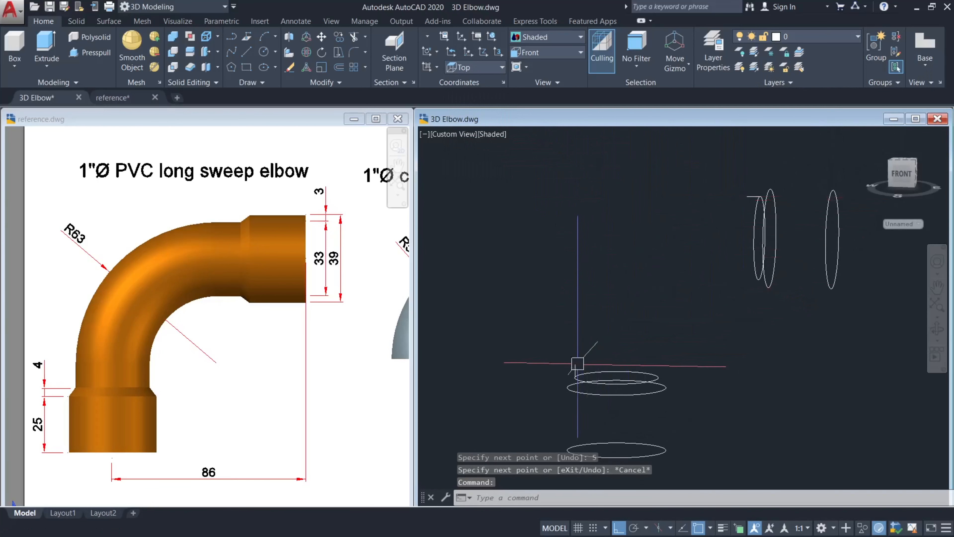
{"action": "left_click", "coordinate": [565, 267]}
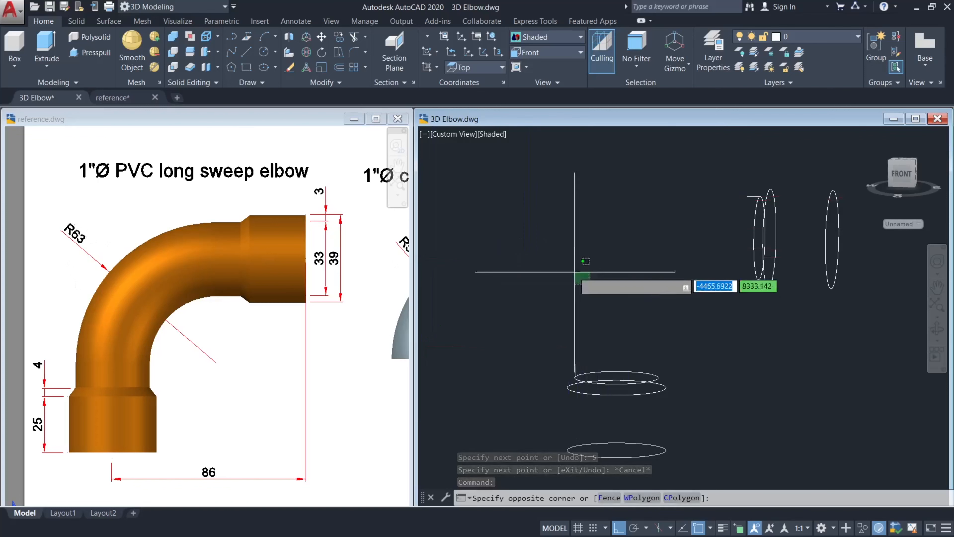
{"action": "key", "text": "Escape"}
{"action": "type", "text": "F"}
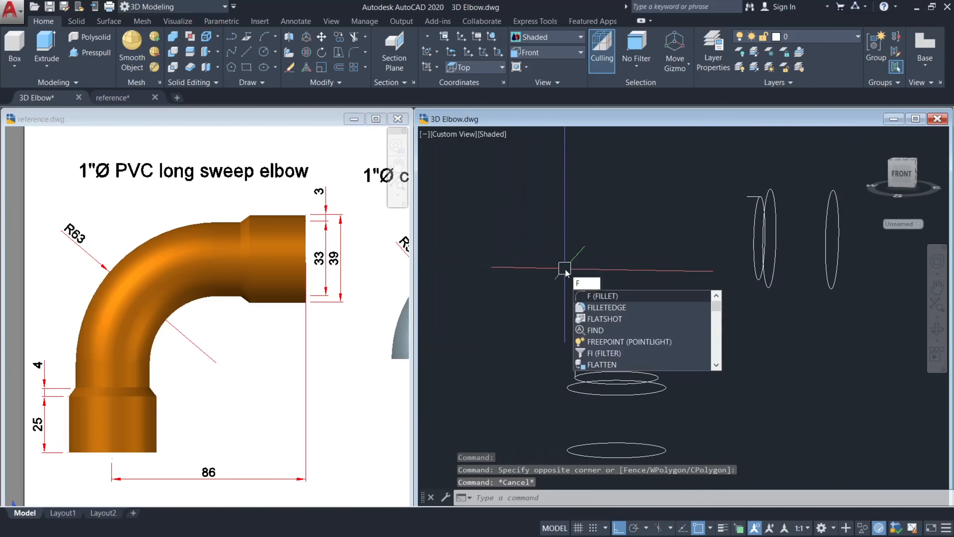
{"action": "key", "text": "Return"}
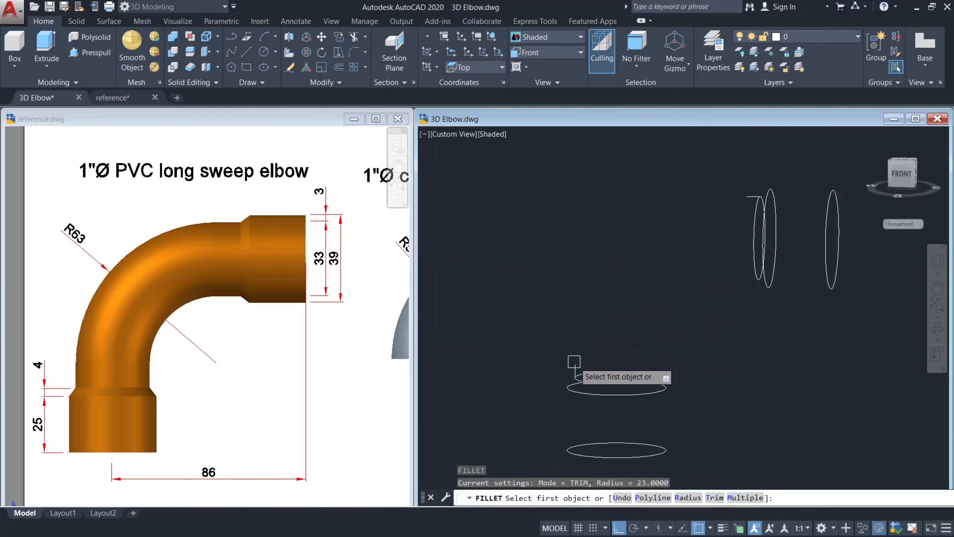
{"action": "left_click", "coordinate": [576, 372]}
{"action": "left_click", "coordinate": [747, 195]}
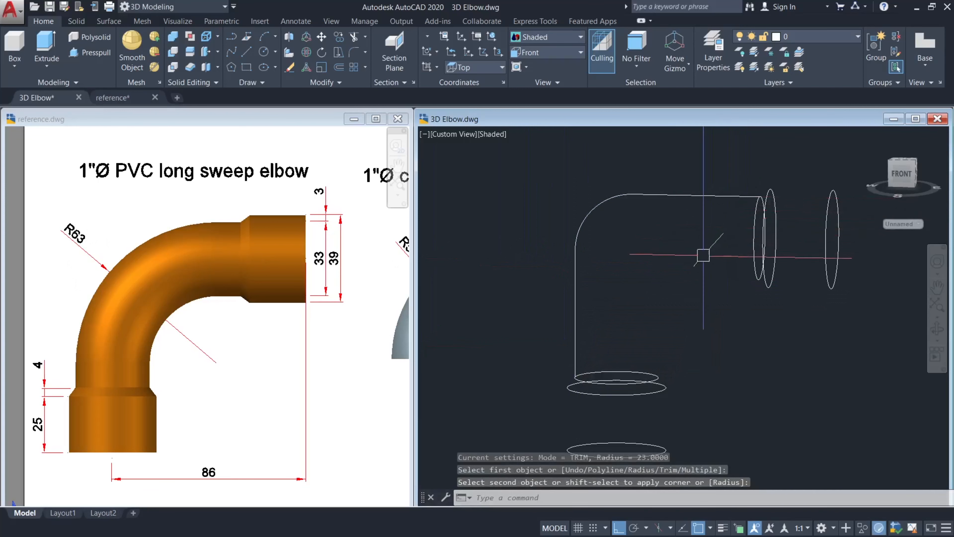
{"action": "key", "text": "ctrl+z"}
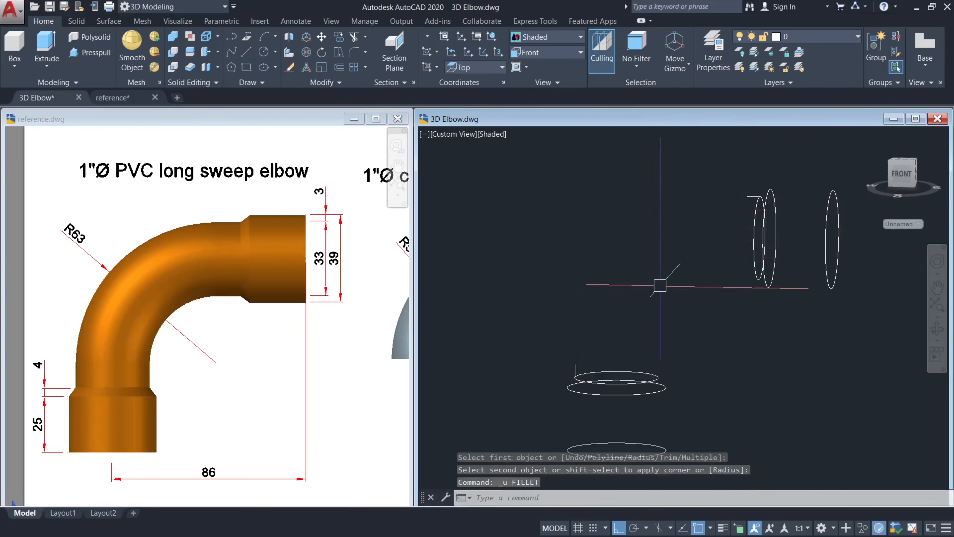
Fillet the two short lines with a radius of 63.
{"action": "key", "text": "Return"}
{"action": "type", "text": "r"}
{"action": "key", "text": "Return"}
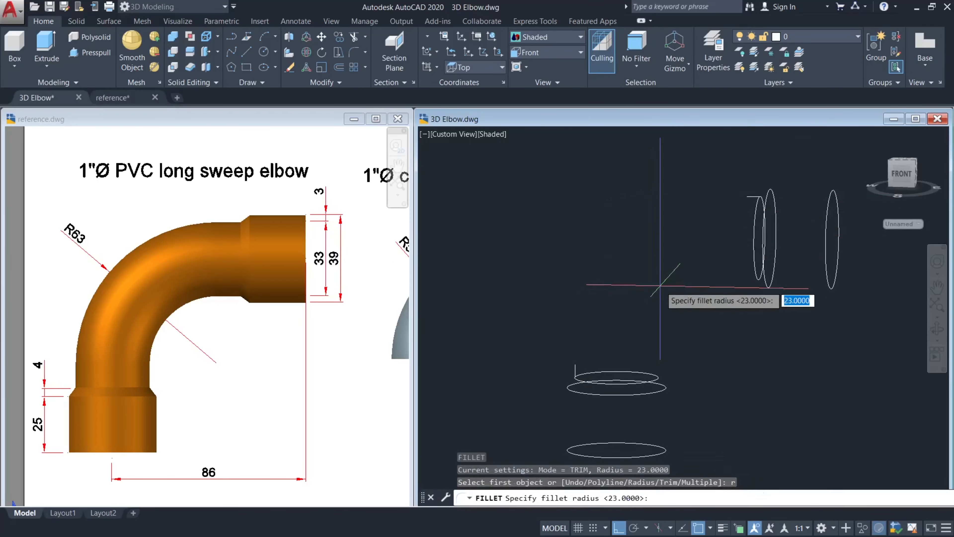
{"action": "type", "text": "63"}
{"action": "key", "text": "Return"}
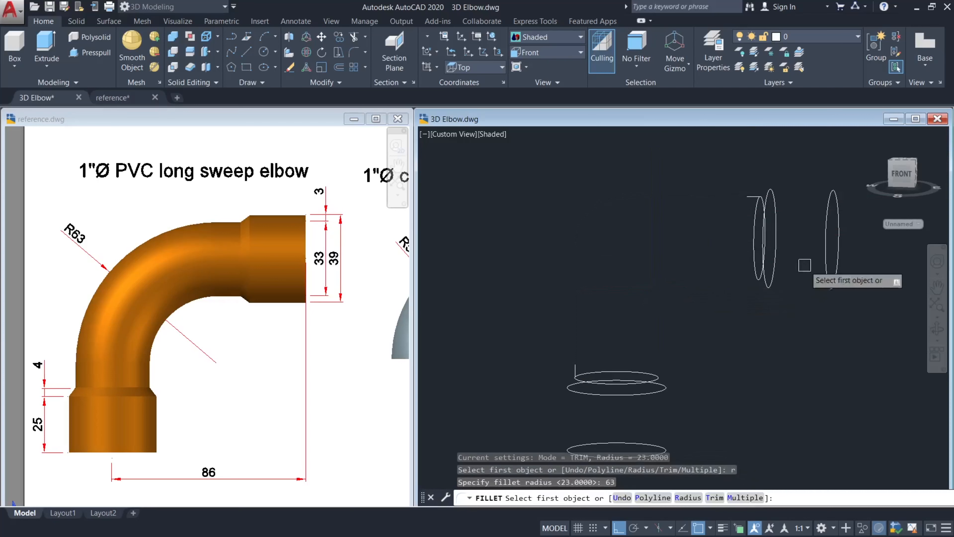
{"action": "left_click", "coordinate": [753, 197]}
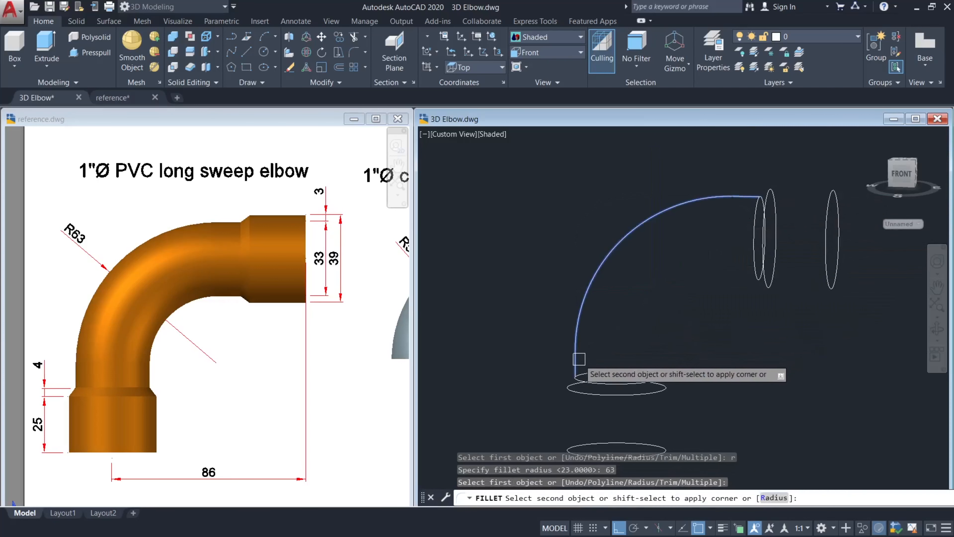
{"action": "left_click", "coordinate": [575, 372]}
{"action": "key", "text": "Escape"}
Join the fillet arc and the two short lines into a single path curve.
{"action": "left_click", "coordinate": [752, 221]}
{"action": "left_click", "coordinate": [730, 188]}
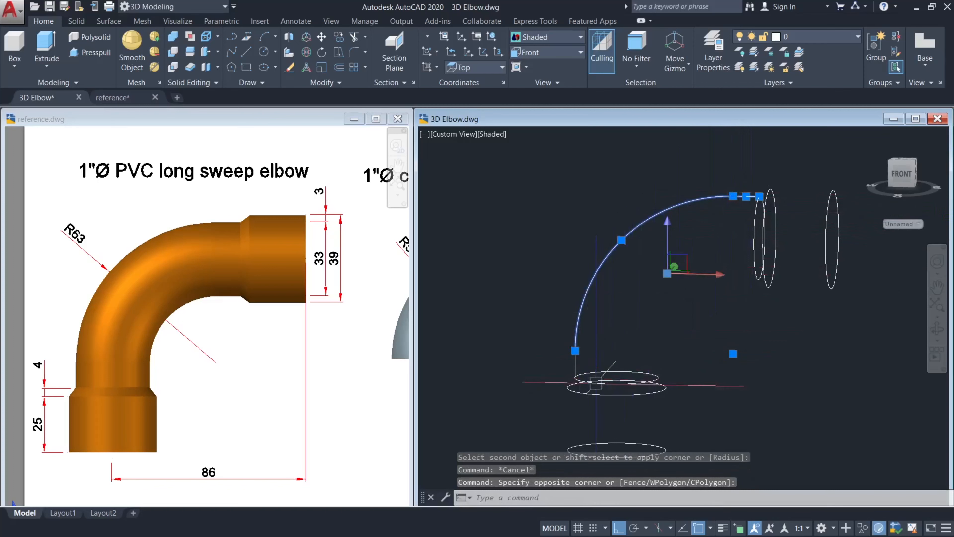
{"action": "left_click", "coordinate": [589, 367]}
{"action": "left_click", "coordinate": [564, 360]}
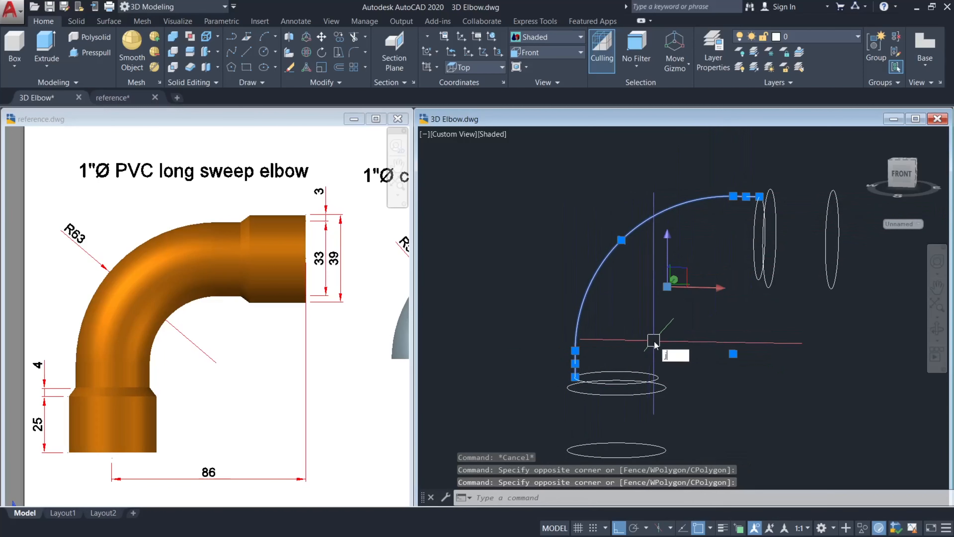
{"action": "key", "text": "Return"}
{"action": "key", "text": "Escape"}
{"action": "left_click", "coordinate": [623, 289]}
{"action": "left_click", "coordinate": [570, 252]}
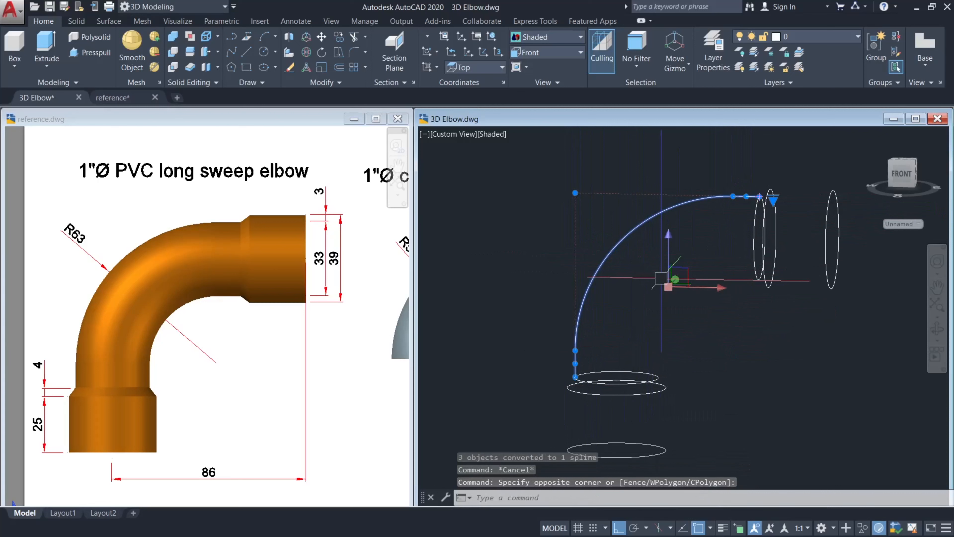
{"action": "key", "text": "Escape"}
{"action": "key", "text": "Escape"}
Copy the small upright circle in place, using its centre as both base point and destination.
{"action": "scroll", "coordinate": [716, 252], "scroll_direction": "up", "scroll_amount": 3}
{"action": "left_click", "coordinate": [693, 251]}
{"action": "scroll", "coordinate": [677, 202], "scroll_direction": "up", "scroll_amount": 2}
{"action": "key", "text": "Escape"}
{"action": "left_click", "coordinate": [679, 235]}
{"action": "key", "text": "Return"}
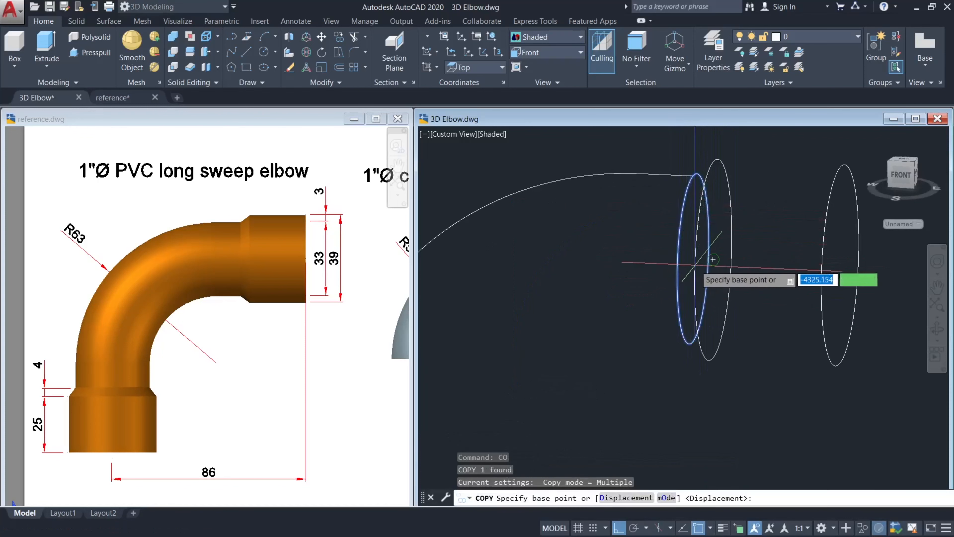
{"action": "left_click", "coordinate": [693, 260]}
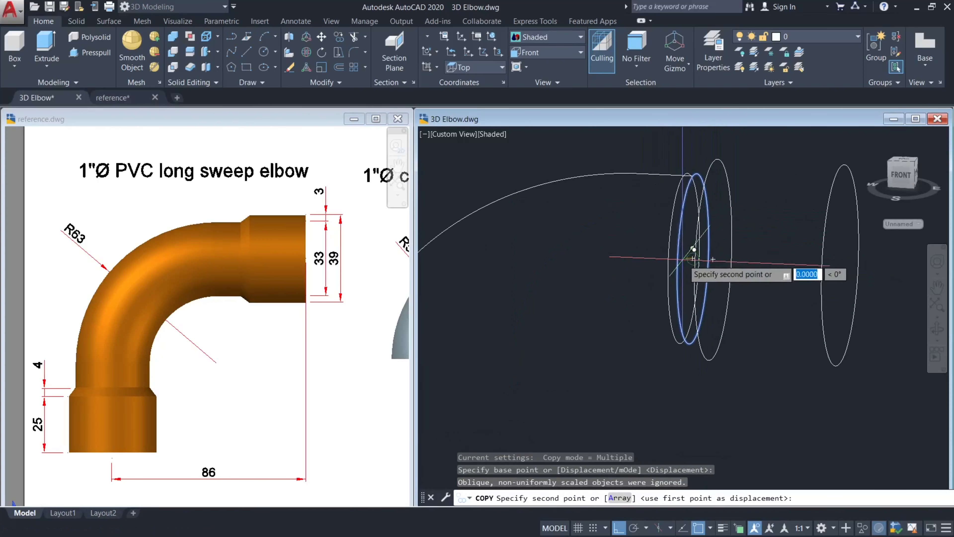
{"action": "left_click", "coordinate": [713, 259]}
{"action": "key", "text": "Escape"}
Sweep the small upright circle along the joined path to form the solid elbow bend.
{"action": "scroll", "coordinate": [647, 271], "scroll_direction": "down", "scroll_amount": 3}
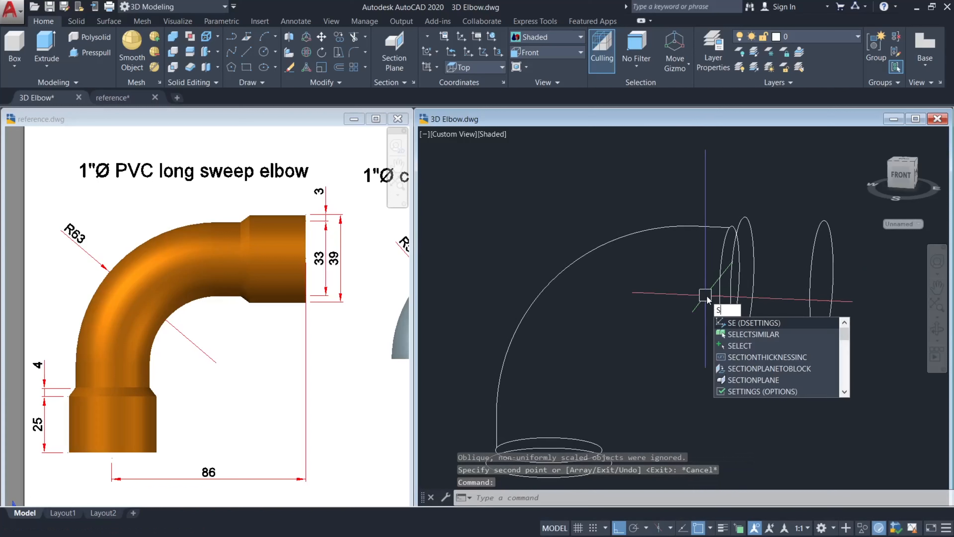
{"action": "key", "text": "BackSpace"}
{"action": "type", "text": "WEEP"}
{"action": "key", "text": "Return"}
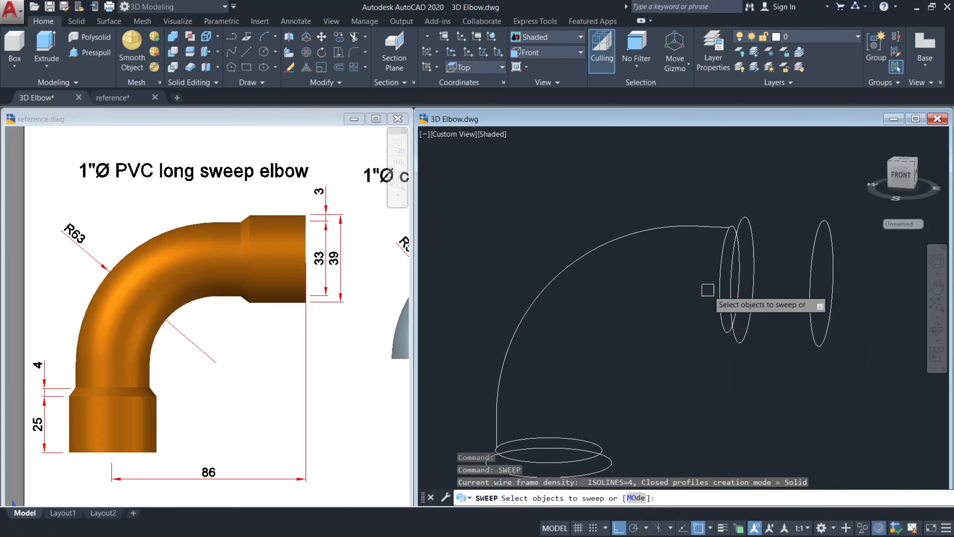
{"action": "left_click", "coordinate": [718, 281]}
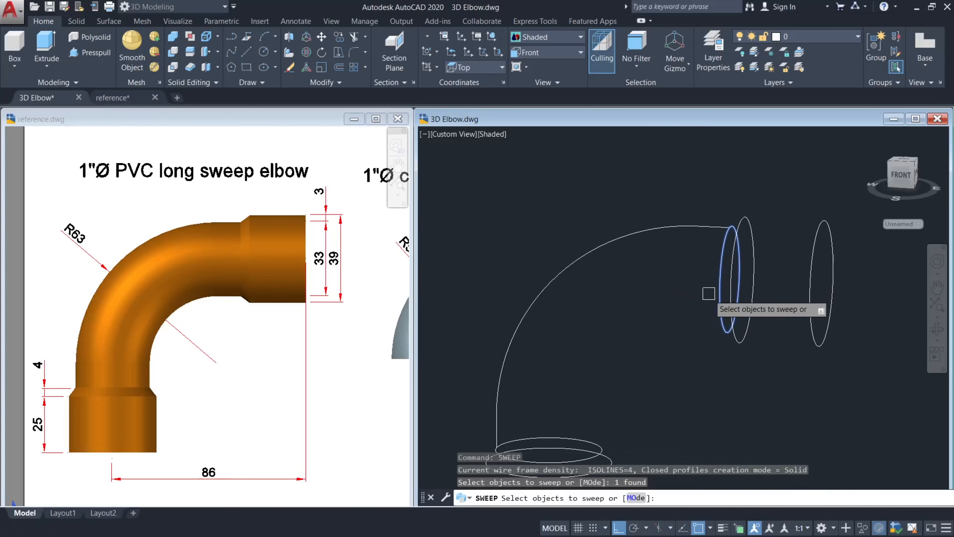
{"action": "key", "text": "Return"}
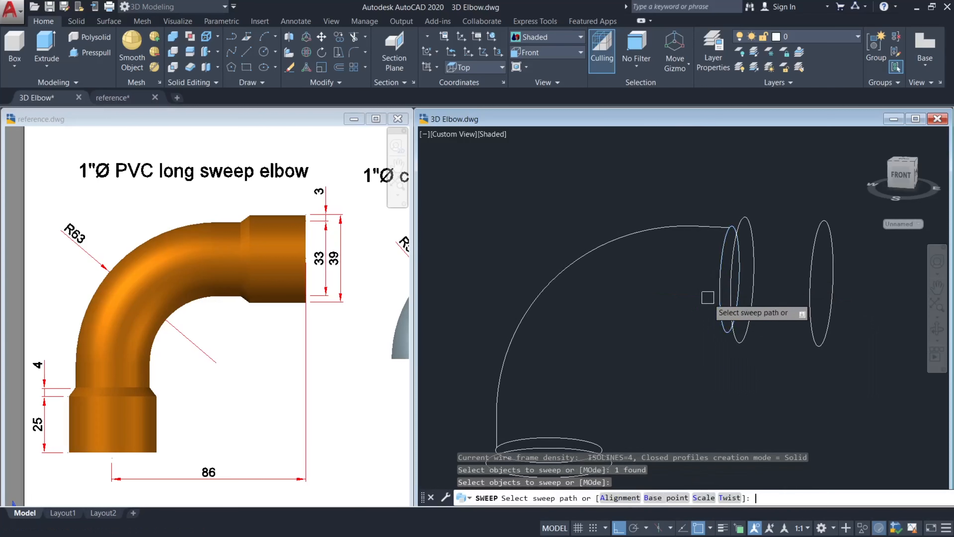
{"action": "left_click", "coordinate": [700, 226]}
{"action": "key", "text": "Escape"}
Loft a transition from the end face edge of the bend's horizontal end to the adjacent larger circle.
{"action": "scroll", "coordinate": [694, 313], "scroll_direction": "down", "scroll_amount": 5}
{"action": "middle_click_drag", "start_coordinate": [698, 324], "coordinate": [707, 280]}
{"action": "middle_click_drag", "start_coordinate": [708, 297], "coordinate": [746, 299], "text": "shift"}
{"action": "scroll", "coordinate": [750, 297], "scroll_direction": "up", "scroll_amount": 6}
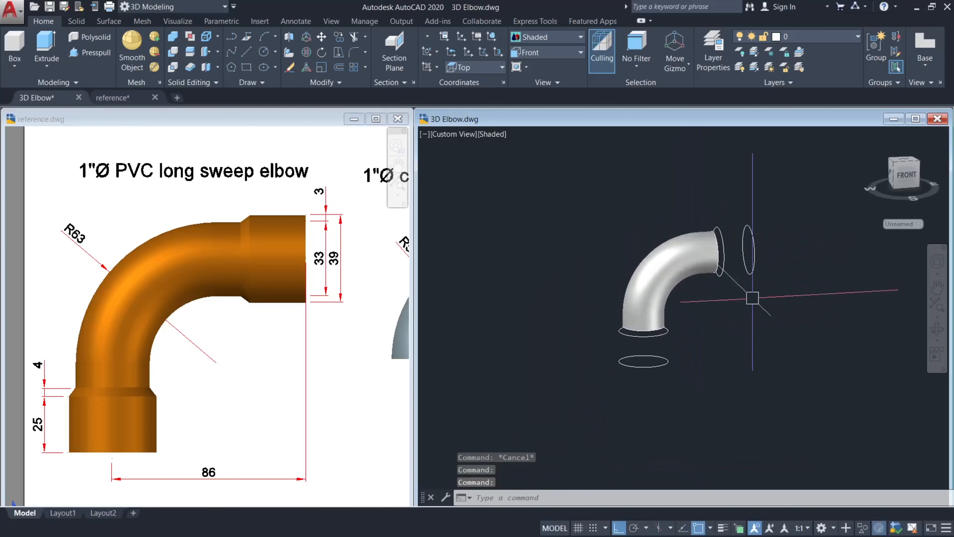
{"action": "scroll", "coordinate": [713, 233], "scroll_direction": "up", "scroll_amount": 3}
{"action": "key", "text": "Escape"}
{"action": "middle_click_drag", "start_coordinate": [715, 238], "coordinate": [676, 238], "text": "shift"}
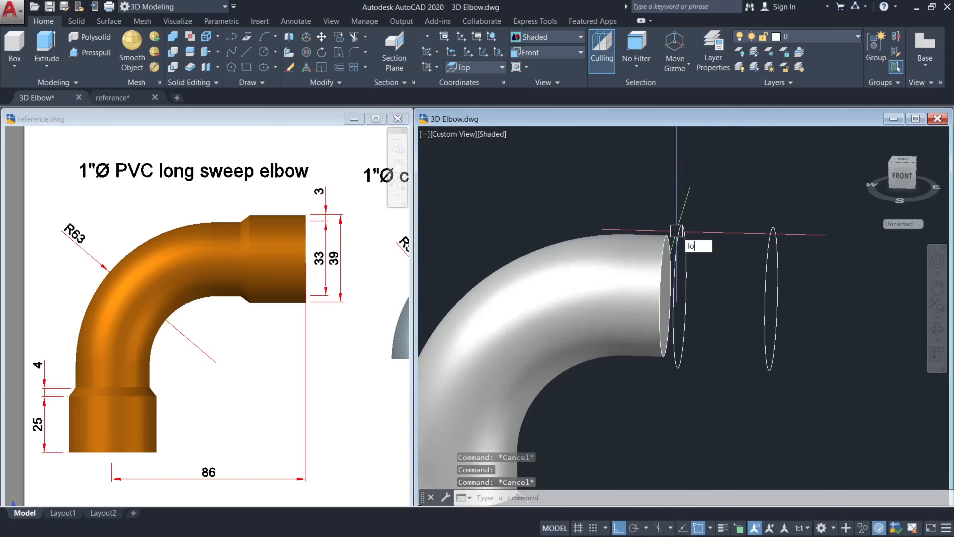
{"action": "type", "text": "ft"}
{"action": "key", "text": "Return"}
{"action": "scroll", "coordinate": [661, 271], "scroll_direction": "up", "scroll_amount": 3}
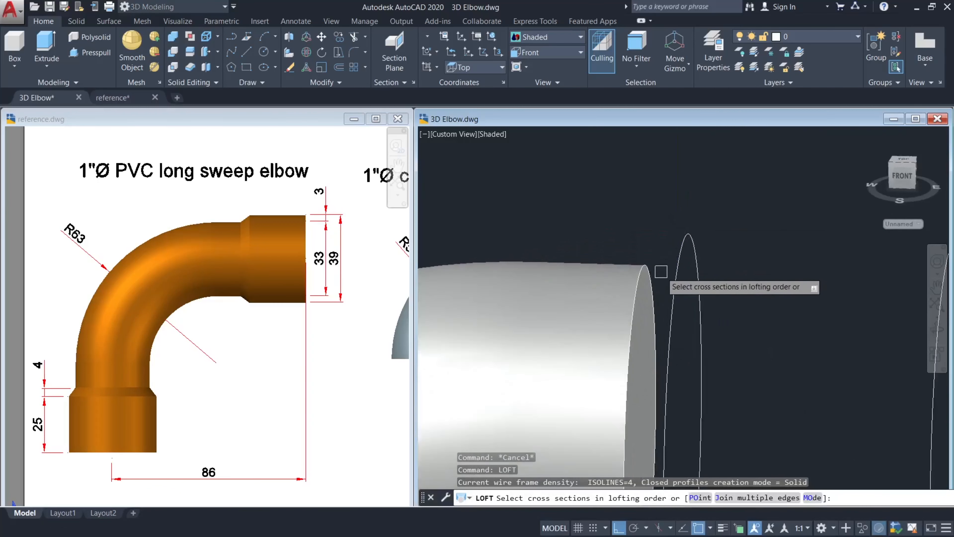
{"action": "left_click", "coordinate": [651, 271]}
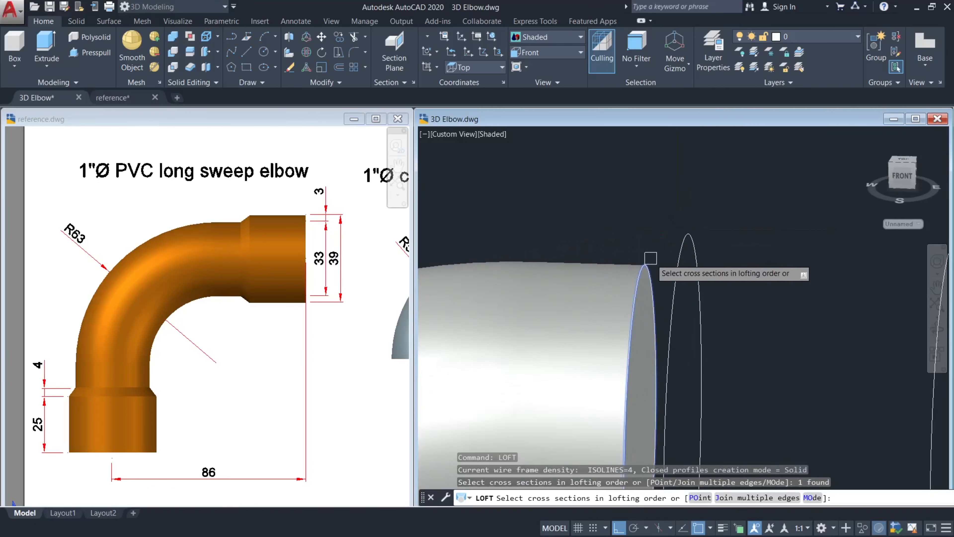
{"action": "left_click", "coordinate": [690, 237]}
{"action": "scroll", "coordinate": [691, 238], "scroll_direction": "down", "scroll_amount": 2}
{"action": "key", "text": "Return"}
{"action": "scroll", "coordinate": [745, 245], "scroll_direction": "down", "scroll_amount": 5}
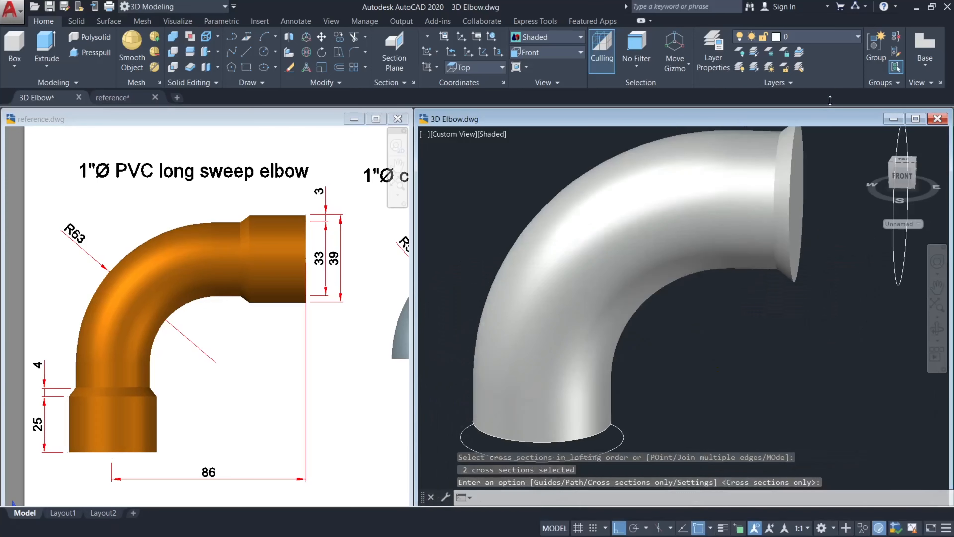
Loft a matching transition from the edge of the bend's lower end to the larger circle just below it.
{"action": "key", "text": "Return"}
{"action": "scroll", "coordinate": [751, 242], "scroll_direction": "up", "scroll_amount": 2}
{"action": "key", "text": "Return"}
{"action": "left_click", "coordinate": [642, 353]}
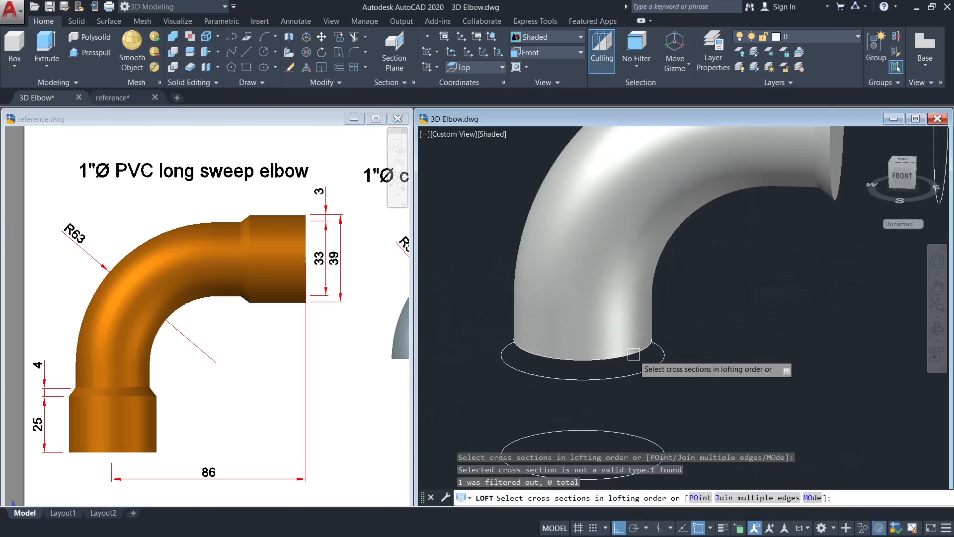
{"action": "scroll", "coordinate": [634, 354], "scroll_direction": "up", "scroll_amount": 5}
{"action": "left_click", "coordinate": [635, 351]}
{"action": "left_click", "coordinate": [627, 338]}
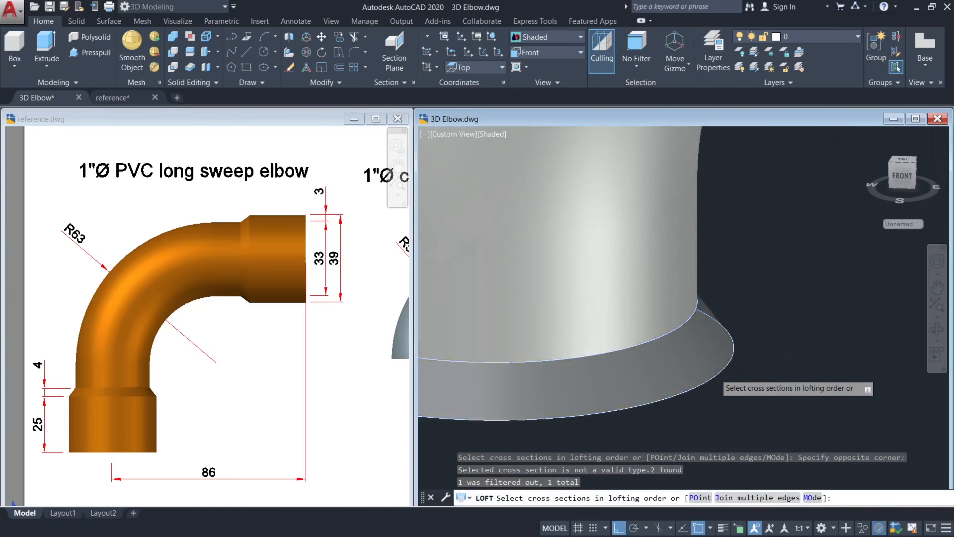
{"action": "left_click", "coordinate": [714, 373]}
{"action": "key", "text": "Return"}
{"action": "key", "text": "Return"}
{"action": "key", "text": "Escape"}
{"action": "scroll", "coordinate": [725, 295], "scroll_direction": "down", "scroll_amount": 5}
{"action": "key", "text": "Escape"}
Presspull the outer circle at the horizontal end back to the centre of the lofted transition's wide face.
{"action": "middle_click_drag", "start_coordinate": [845, 204], "coordinate": [730, 284]}
{"action": "middle_click_drag", "start_coordinate": [856, 185], "coordinate": [646, 346]}
{"action": "type", "text": "PRESSPULL"}
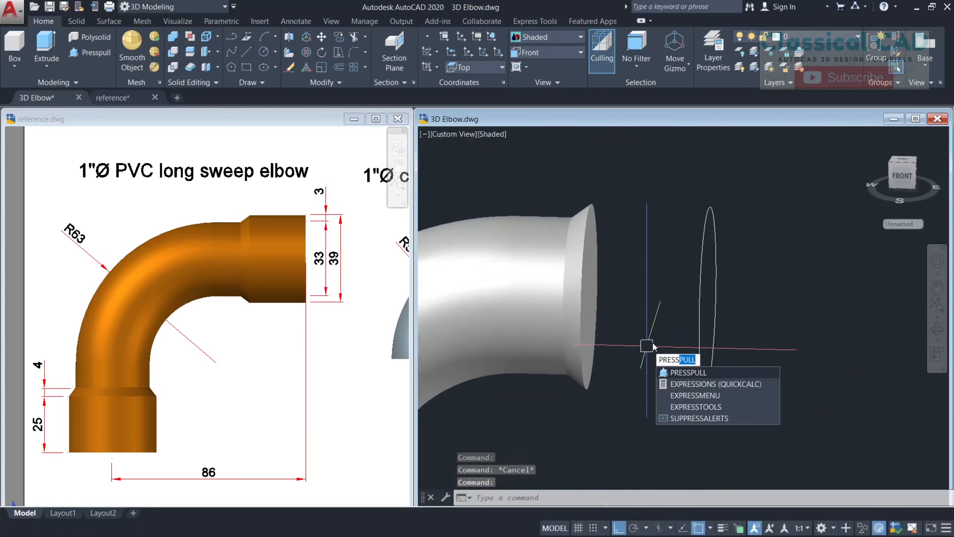
{"action": "key", "text": "Return"}
{"action": "left_click", "coordinate": [704, 212]}
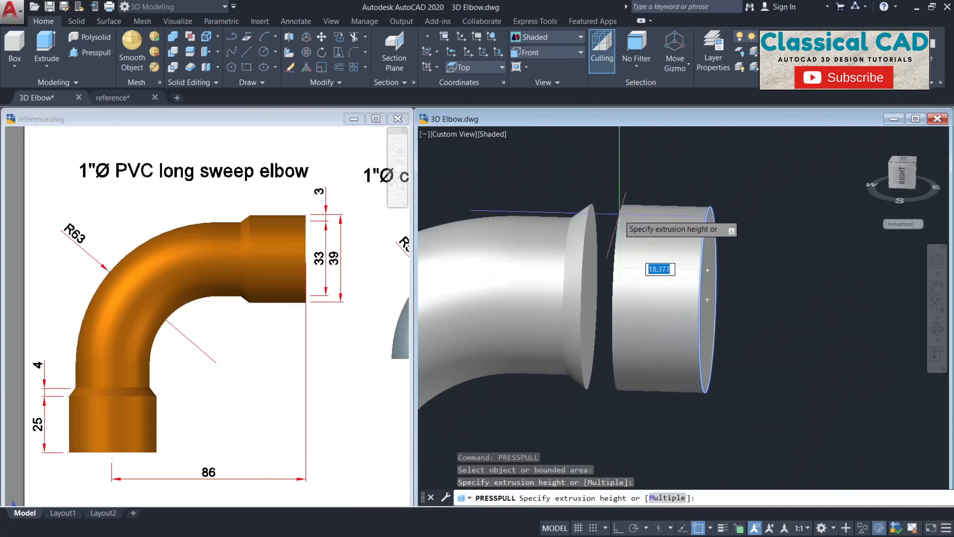
{"action": "left_click", "coordinate": [590, 296]}
Presspull the lowest circle 25 up to the lower transition to form the bottom socket.
{"action": "scroll", "coordinate": [585, 331], "scroll_direction": "down", "scroll_amount": 5}
{"action": "middle_click_drag", "start_coordinate": [585, 335], "coordinate": [692, 227]}
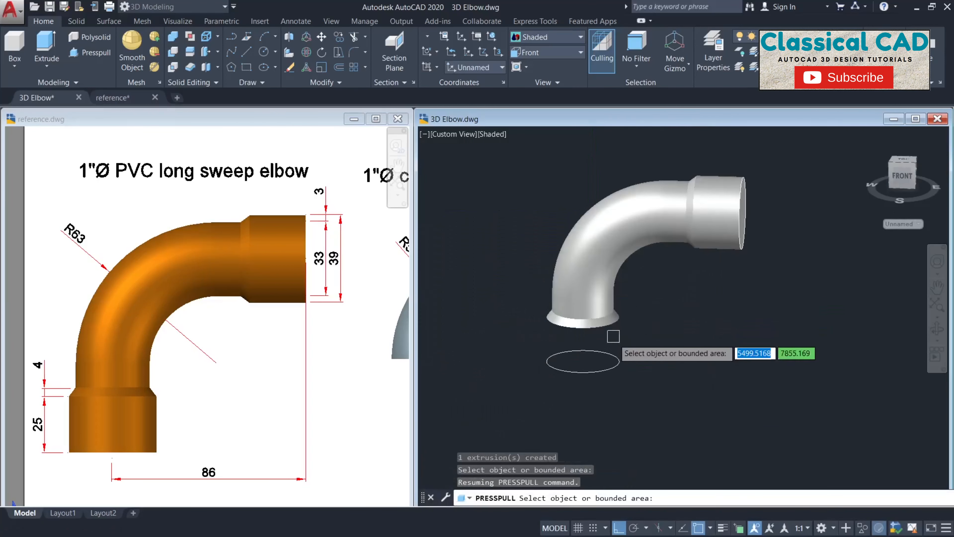
{"action": "left_click", "coordinate": [582, 361]}
{"action": "scroll", "coordinate": [583, 361], "scroll_direction": "up", "scroll_amount": 3}
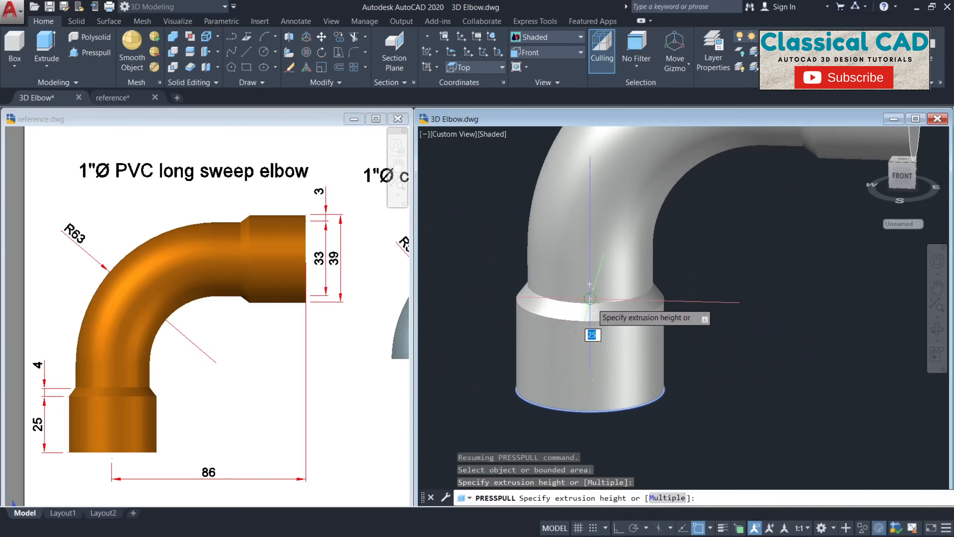
{"action": "left_click", "coordinate": [590, 298]}
{"action": "scroll", "coordinate": [656, 320], "scroll_direction": "down", "scroll_amount": 4}
{"action": "key", "text": "Escape"}
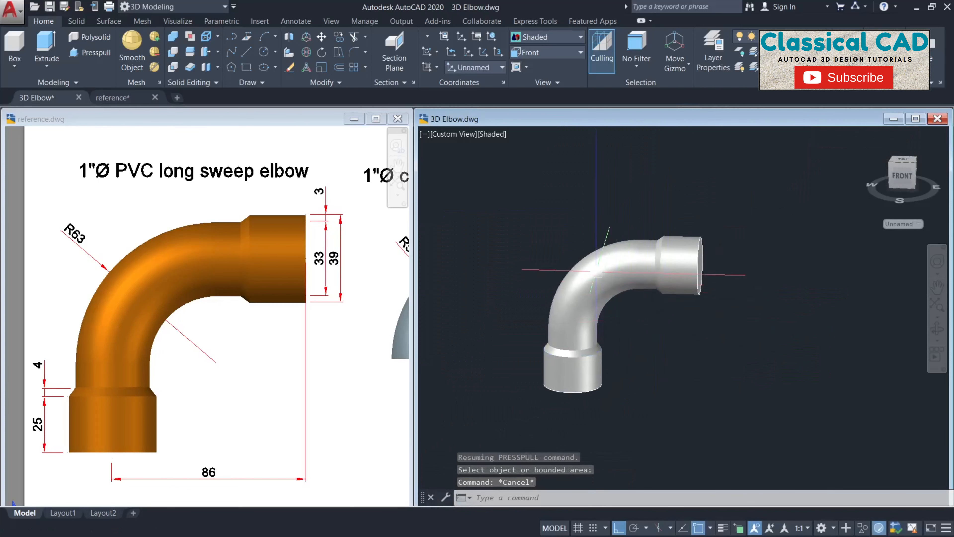
Union the bend, the lofted transitions and both sockets into one solid.
{"action": "left_click", "coordinate": [173, 39]}
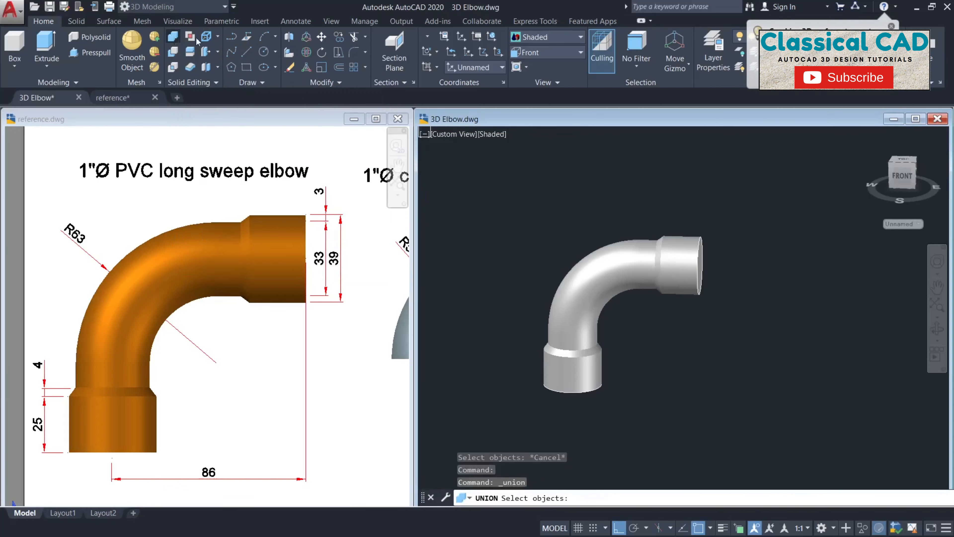
{"action": "left_click", "coordinate": [702, 394]}
{"action": "left_click", "coordinate": [534, 189]}
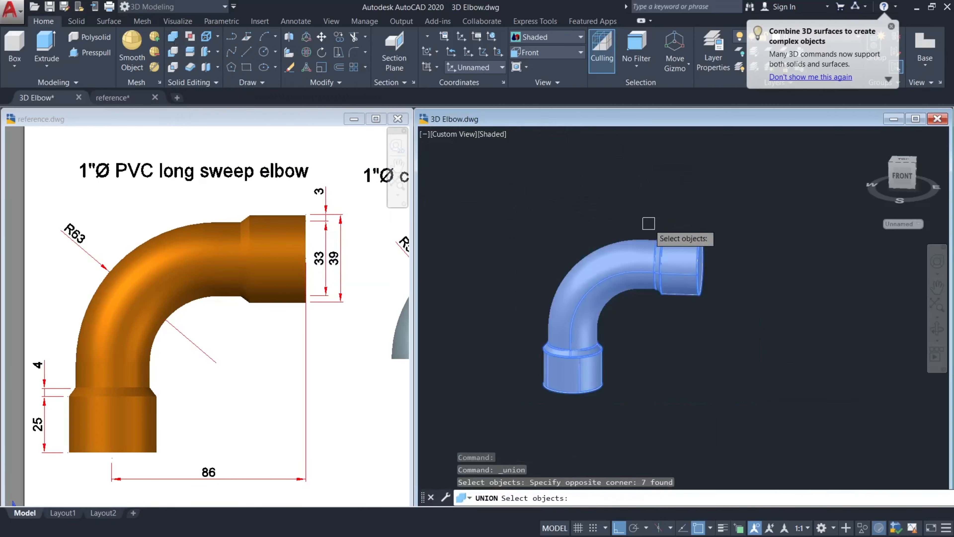
{"action": "key", "text": "Return"}
{"action": "scroll", "coordinate": [620, 267], "scroll_direction": "up", "scroll_amount": 4}
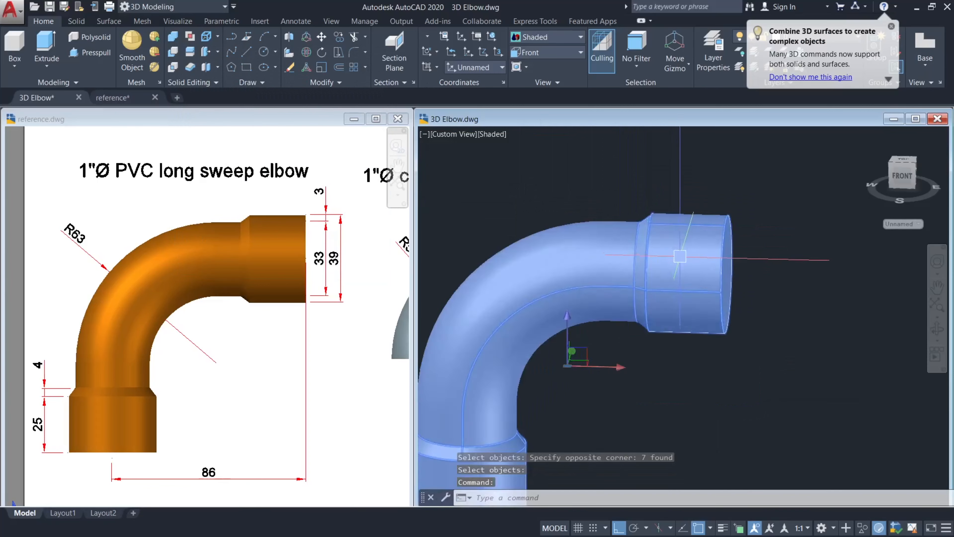
{"action": "key", "text": "Escape"}
{"action": "key", "text": "Escape"}
{"action": "scroll", "coordinate": [665, 271], "scroll_direction": "down", "scroll_amount": 3}
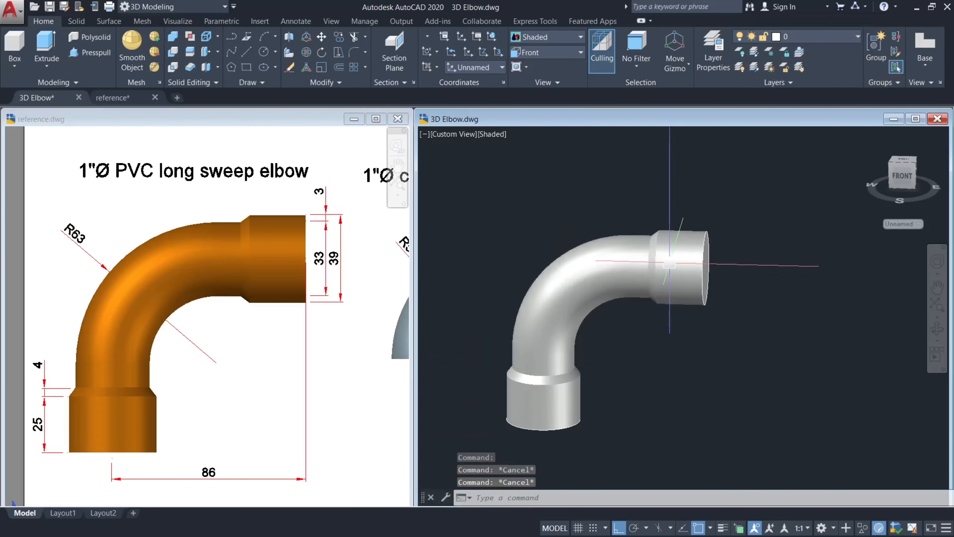
{"action": "left_click", "coordinate": [655, 282]}
{"action": "key", "text": "Escape"}
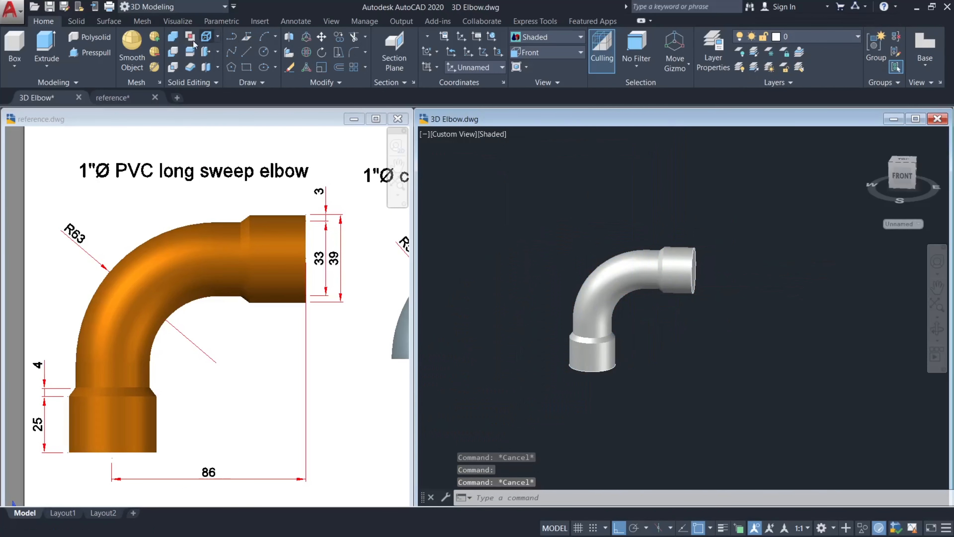
Shell the elbow solid, removing the end faces of both sockets to leave them open.
{"action": "left_click", "coordinate": [76, 21]}
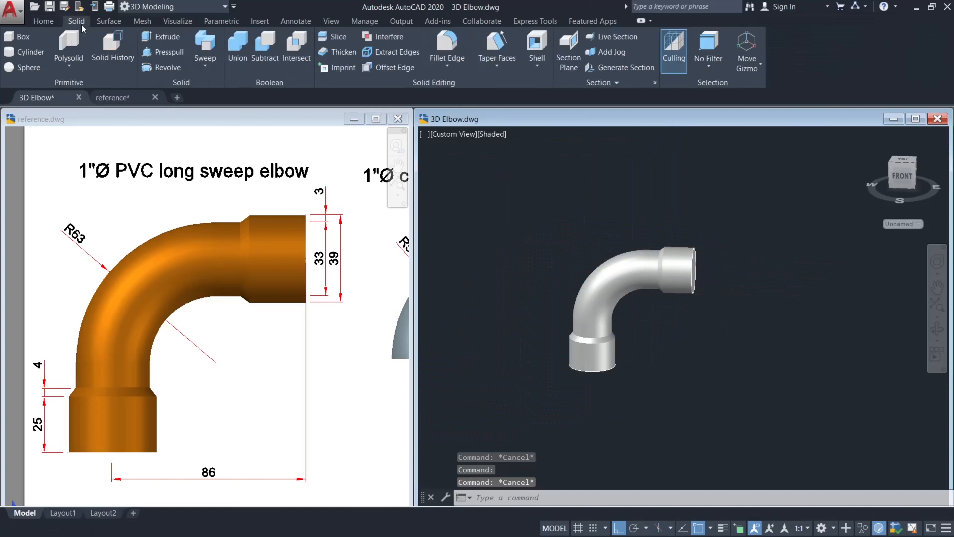
{"action": "left_click", "coordinate": [537, 45]}
{"action": "left_click", "coordinate": [617, 279]}
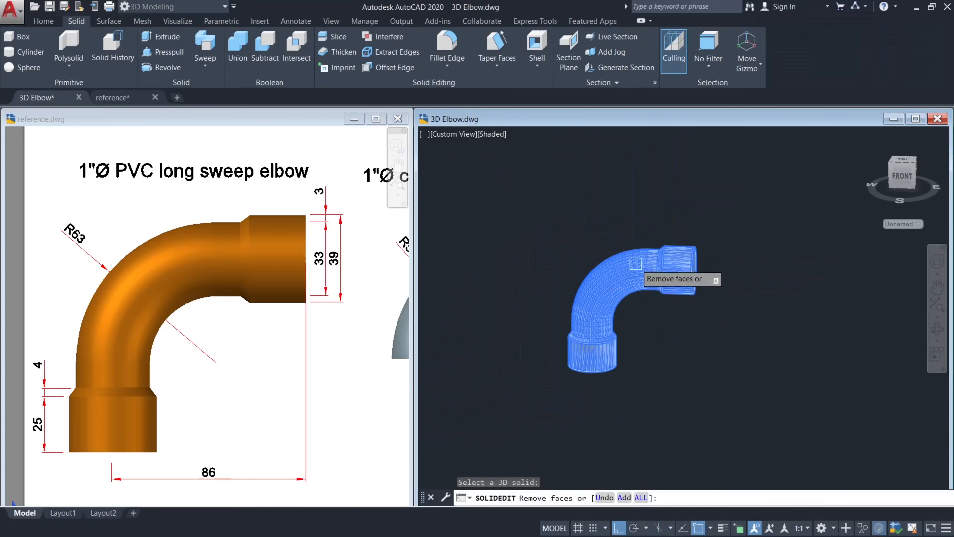
{"action": "scroll", "coordinate": [714, 280], "scroll_direction": "up", "scroll_amount": 6}
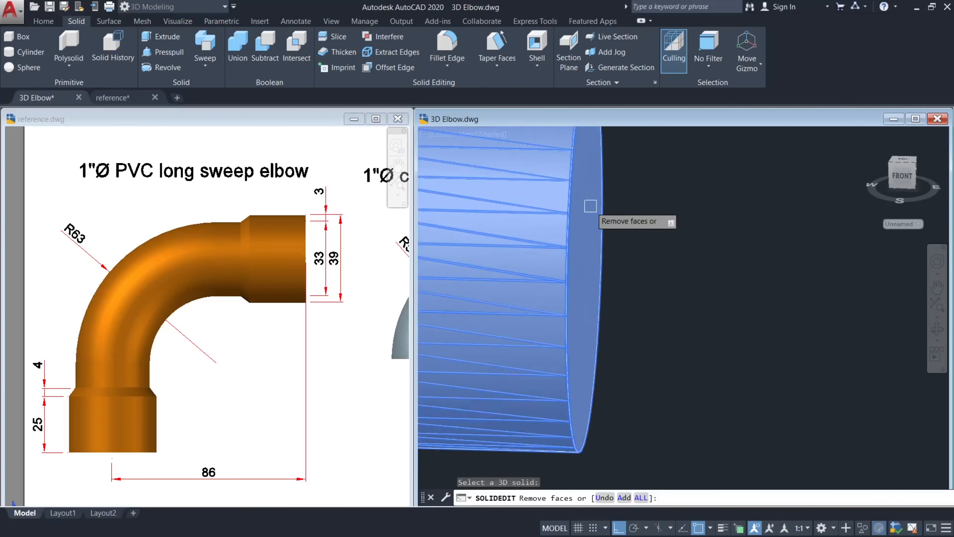
{"action": "left_click", "coordinate": [590, 209]}
{"action": "scroll", "coordinate": [602, 245], "scroll_direction": "down", "scroll_amount": 6}
{"action": "middle_click_drag", "start_coordinate": [605, 261], "coordinate": [703, 191]}
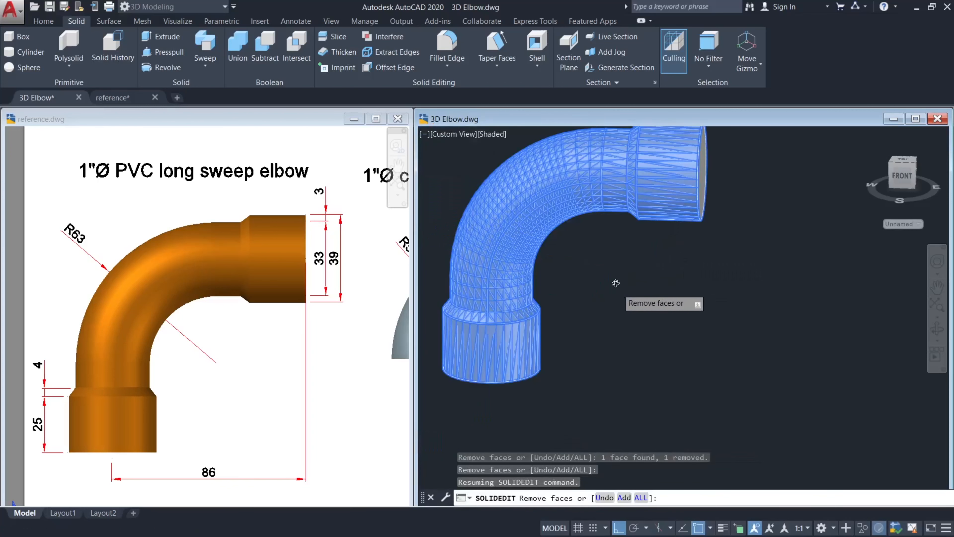
{"action": "middle_click_drag", "start_coordinate": [616, 283], "coordinate": [611, 242], "text": "shift"}
{"action": "left_click", "coordinate": [503, 370]}
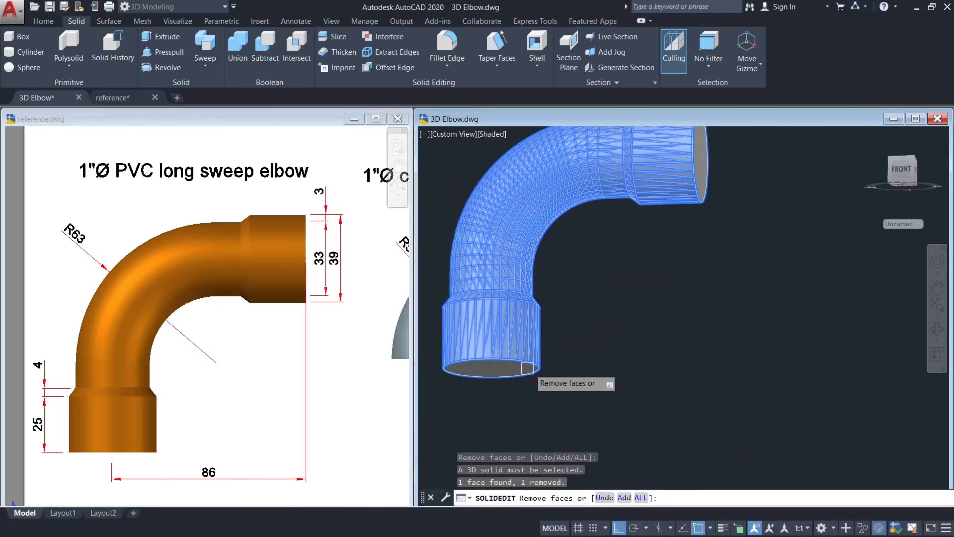
{"action": "key", "text": "Return"}
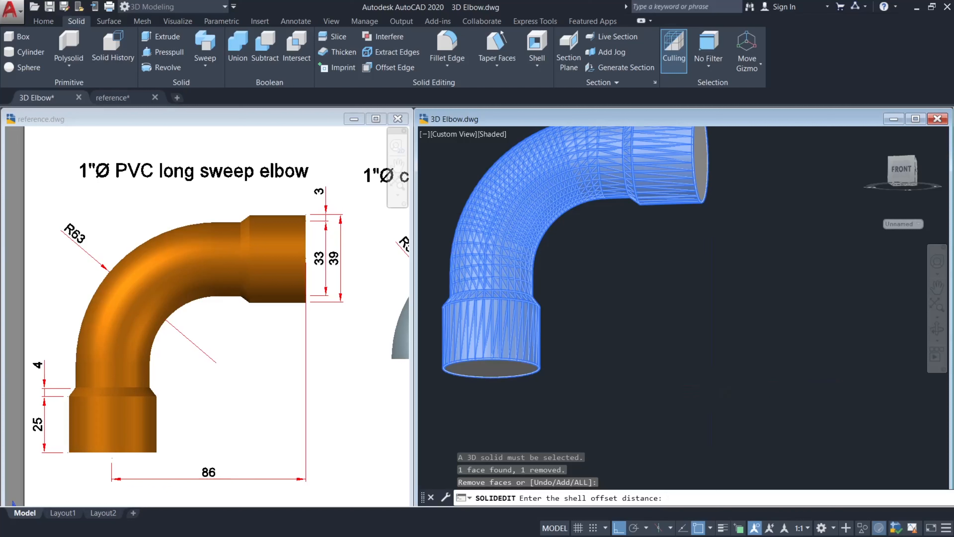
{"action": "key", "text": "Return"}
{"action": "key", "text": "Return"}
{"action": "key", "text": "Return"}
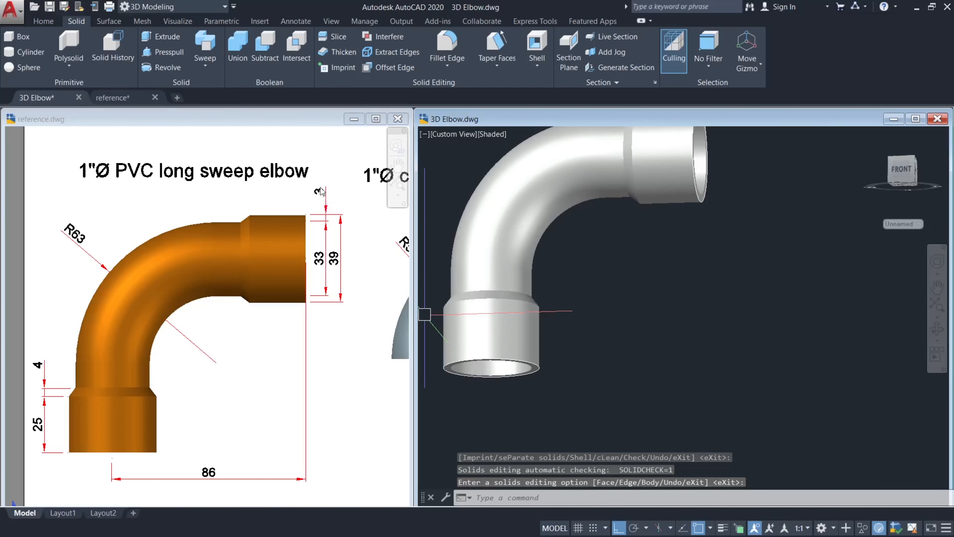
{"action": "left_click", "coordinate": [654, 262]}
{"action": "key", "text": "Escape"}
Draw a straight line from the centre of the elbow's open horizontal end outward along the pipe axis.
{"action": "scroll", "coordinate": [654, 262], "scroll_direction": "down", "scroll_amount": 5}
{"action": "middle_click_drag", "start_coordinate": [655, 262], "coordinate": [644, 303], "text": "shift"}
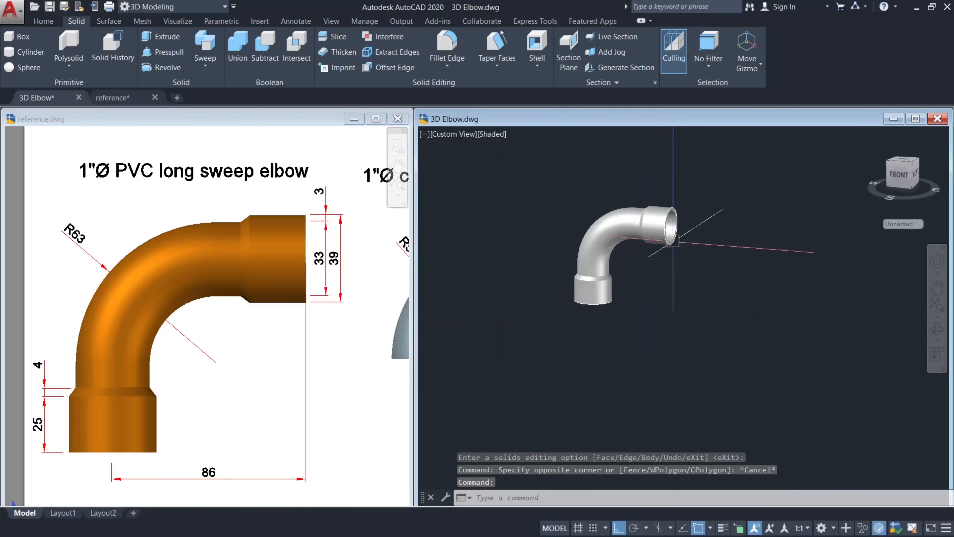
{"action": "scroll", "coordinate": [682, 240], "scroll_direction": "up", "scroll_amount": 4}
{"action": "middle_click_drag", "start_coordinate": [682, 240], "coordinate": [662, 264]}
{"action": "type", "text": "l"}
{"action": "key", "text": "Return"}
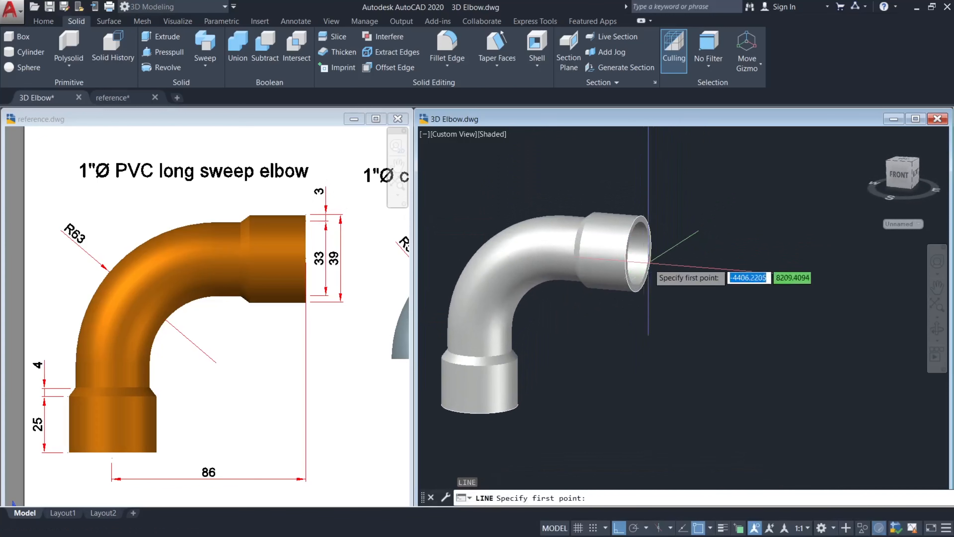
{"action": "left_click", "coordinate": [638, 256]}
{"action": "left_click", "coordinate": [841, 285]}
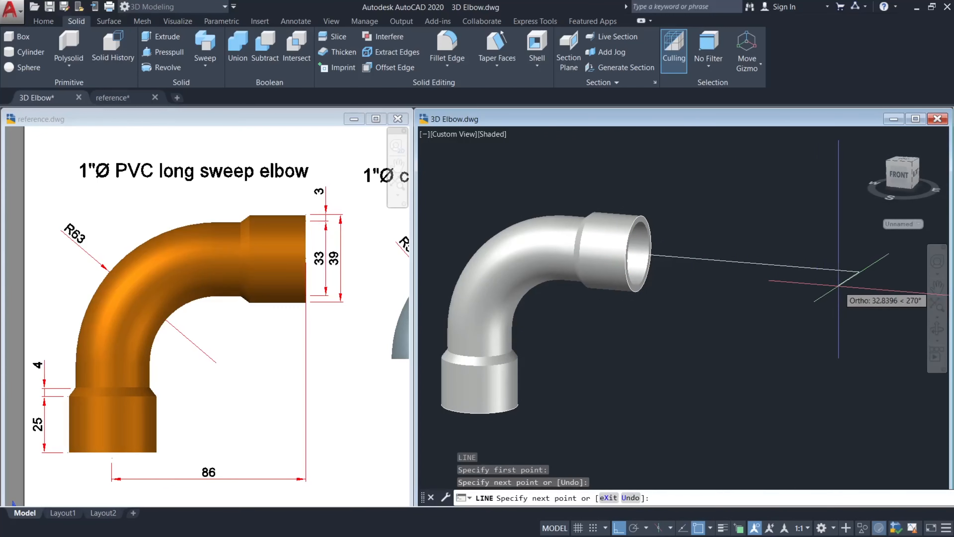
{"action": "key", "text": "Escape"}
Examine the dimensions of the 1"Ø carbon steel elbow in reference.dwg.
{"action": "left_click", "coordinate": [252, 305]}
{"action": "scroll", "coordinate": [285, 321], "scroll_direction": "down", "scroll_amount": 5}
{"action": "middle_click_drag", "start_coordinate": [285, 320], "coordinate": [221, 318]}
{"action": "key", "text": "Escape"}
{"action": "scroll", "coordinate": [326, 316], "scroll_direction": "up", "scroll_amount": 3}
{"action": "type", "text": "z"}
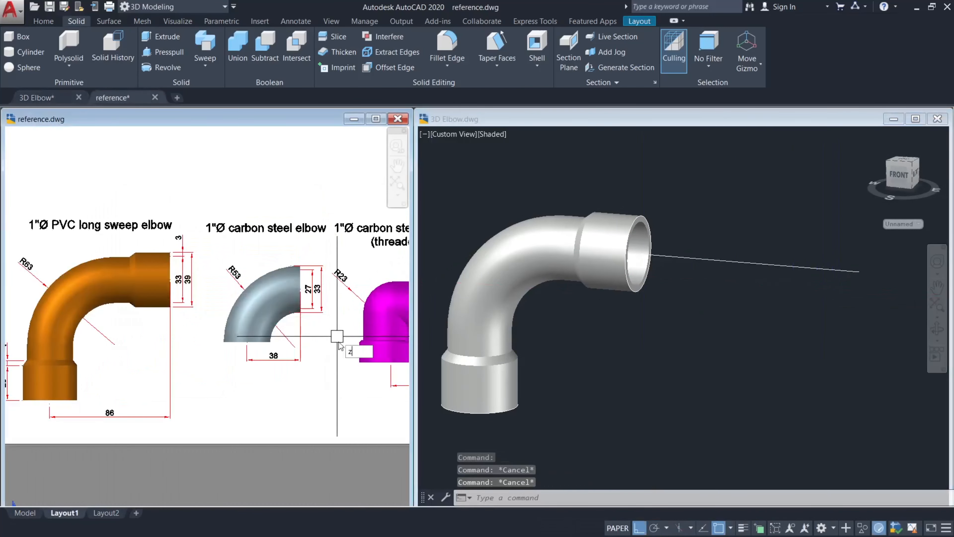
{"action": "key", "text": "Return"}
{"action": "left_click", "coordinate": [337, 375]}
{"action": "left_click", "coordinate": [199, 207]}
{"action": "key", "text": "Escape"}
{"action": "middle_click_drag", "start_coordinate": [292, 264], "coordinate": [241, 283]}
{"action": "key", "text": "Escape"}
{"action": "scroll", "coordinate": [248, 281], "scroll_direction": "down", "scroll_amount": 2}
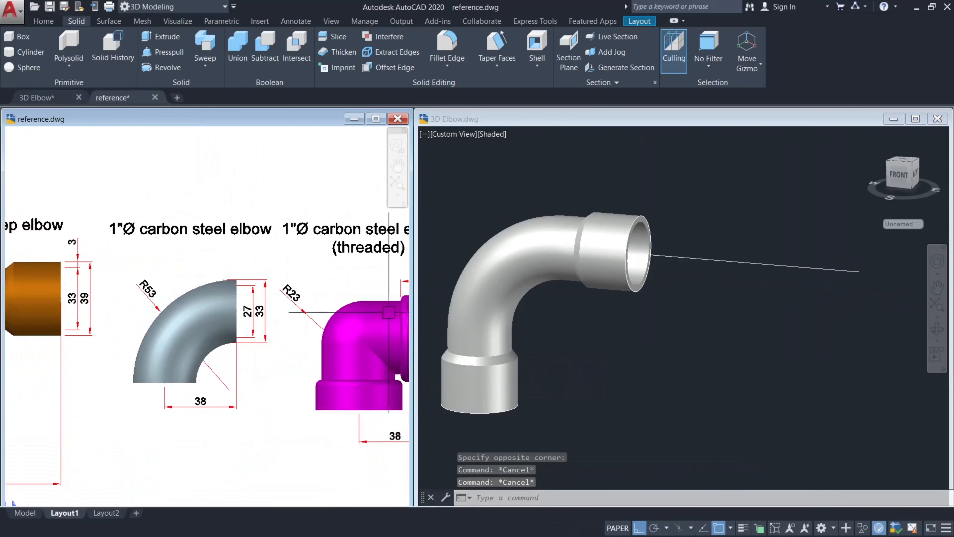
Return to the 3D Elbow drawing and set the UCS to Right, with space beside the PVC elbow in view.
{"action": "left_click", "coordinate": [631, 326]}
{"action": "key", "text": "Escape"}
{"action": "key", "text": "Escape"}
{"action": "middle_click_drag", "start_coordinate": [733, 326], "coordinate": [560, 332]}
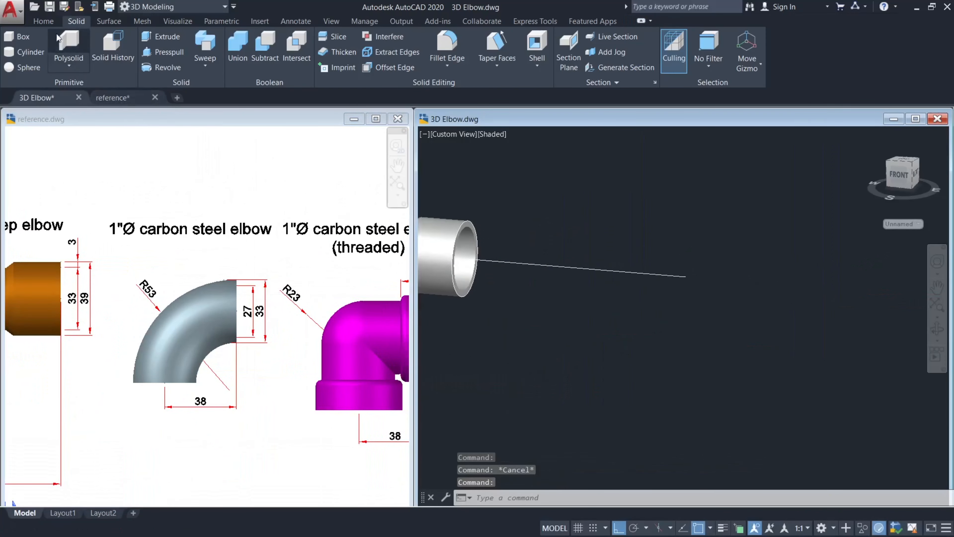
{"action": "left_click", "coordinate": [44, 21]}
{"action": "left_click", "coordinate": [484, 67]}
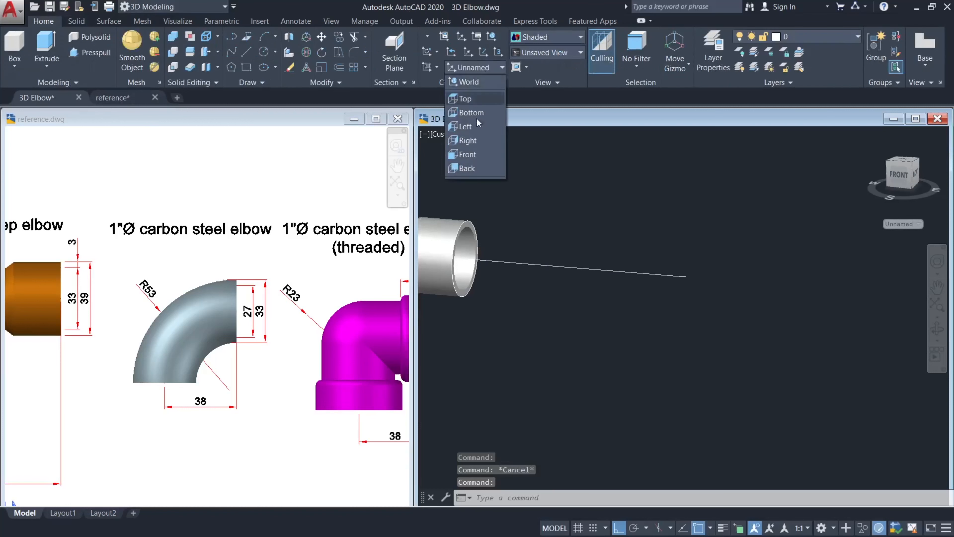
{"action": "left_click", "coordinate": [467, 140]}
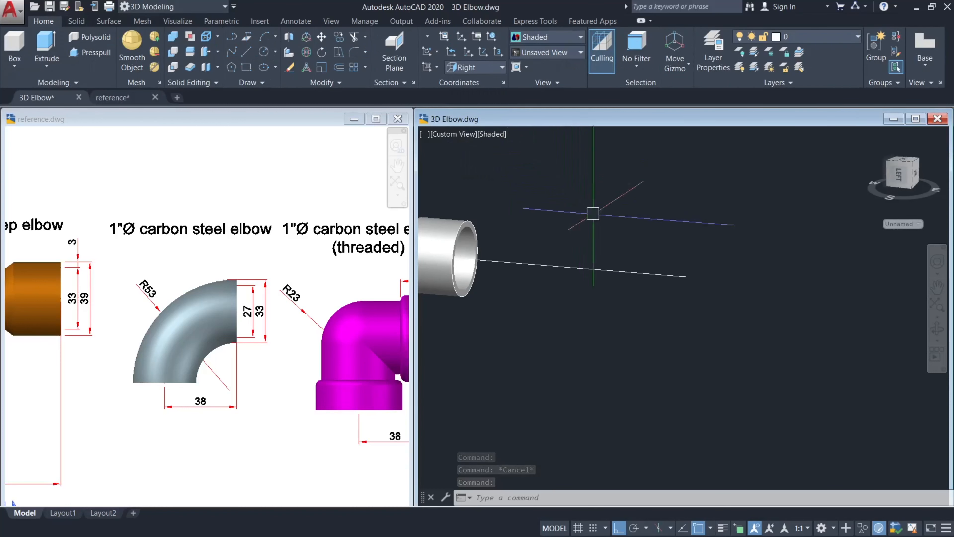
Draw a circle with a diameter of 33 centred on the free end of the line.
{"action": "type", "text": "c"}
{"action": "key", "text": "Return"}
{"action": "left_click", "coordinate": [685, 276]}
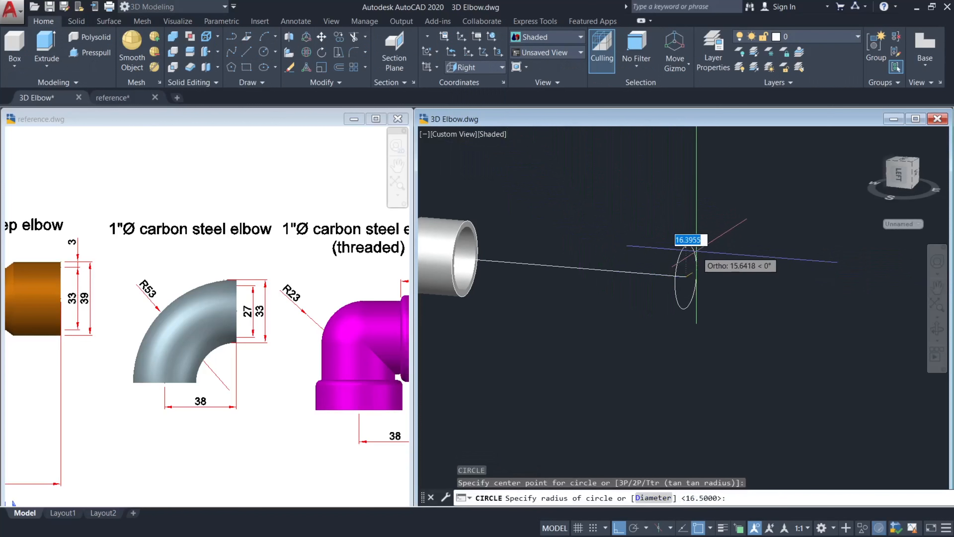
{"action": "type", "text": "d"}
{"action": "key", "text": "Return"}
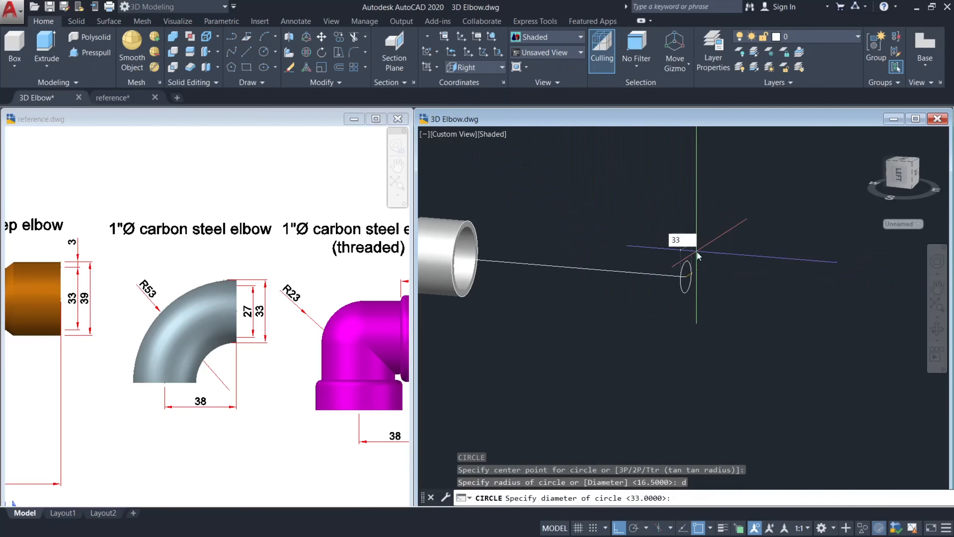
{"action": "key", "text": "Return"}
{"action": "key", "text": "Escape"}
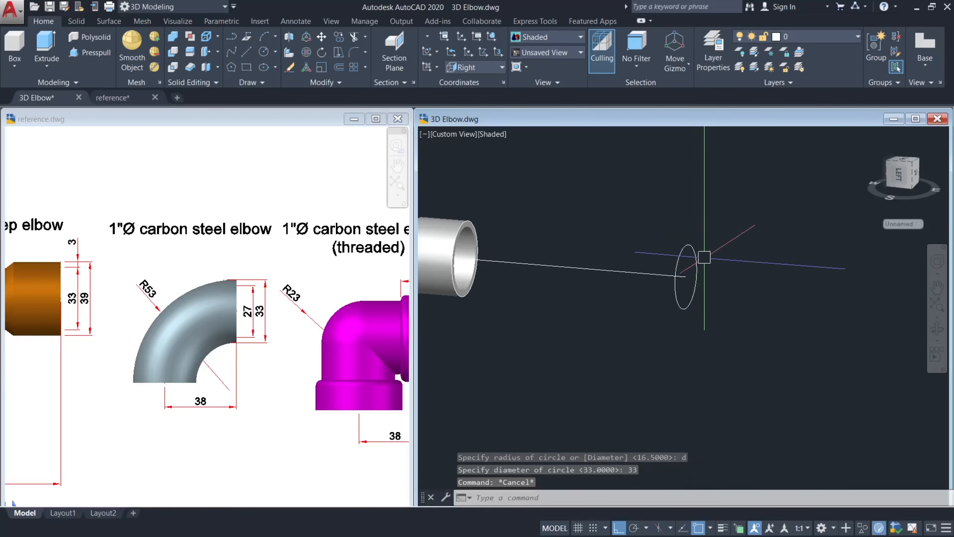
Draw a circle with a diameter of 27 concentric with the 33-diameter circle at the line's free end.
{"action": "key", "text": "Return"}
{"action": "left_click", "coordinate": [686, 276]}
{"action": "type", "text": "d"}
{"action": "key", "text": "Return"}
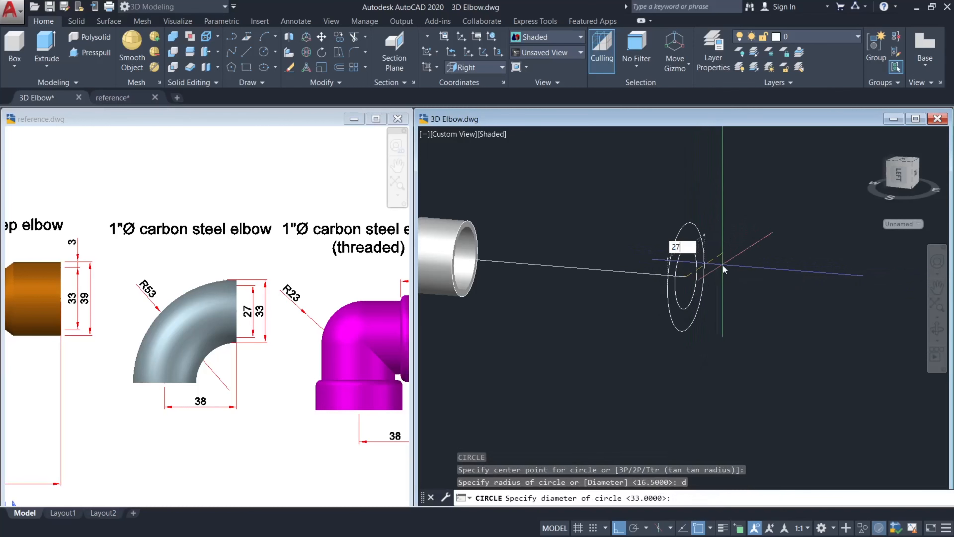
{"action": "type", "text": "27"}
{"action": "key", "text": "Return"}
{"action": "key", "text": "Escape"}
{"action": "key", "text": "Escape"}
Copy the two concentric circles 38 units straight down.
{"action": "left_click", "coordinate": [706, 312]}
{"action": "left_click", "coordinate": [673, 292]}
{"action": "type", "text": "co"}
{"action": "key", "text": "Return"}
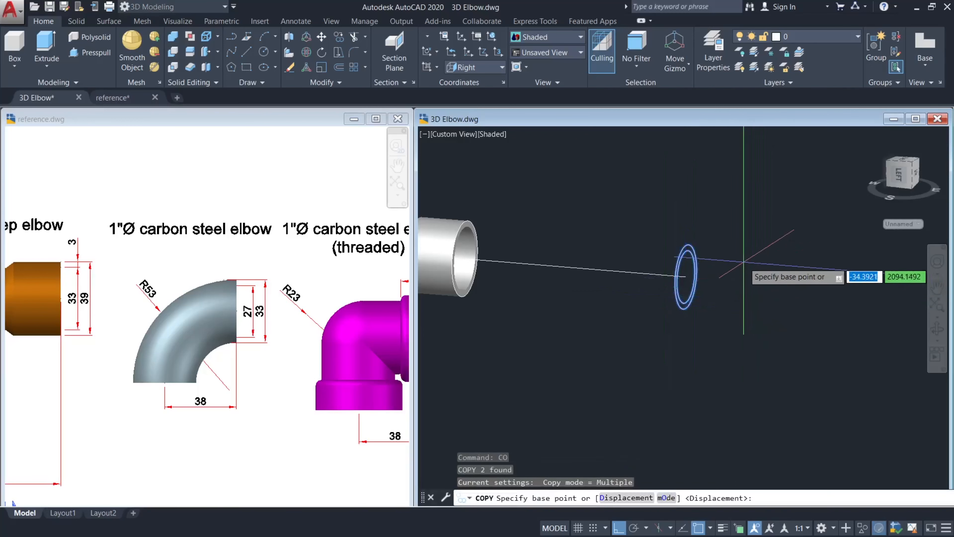
{"action": "left_click", "coordinate": [745, 240]}
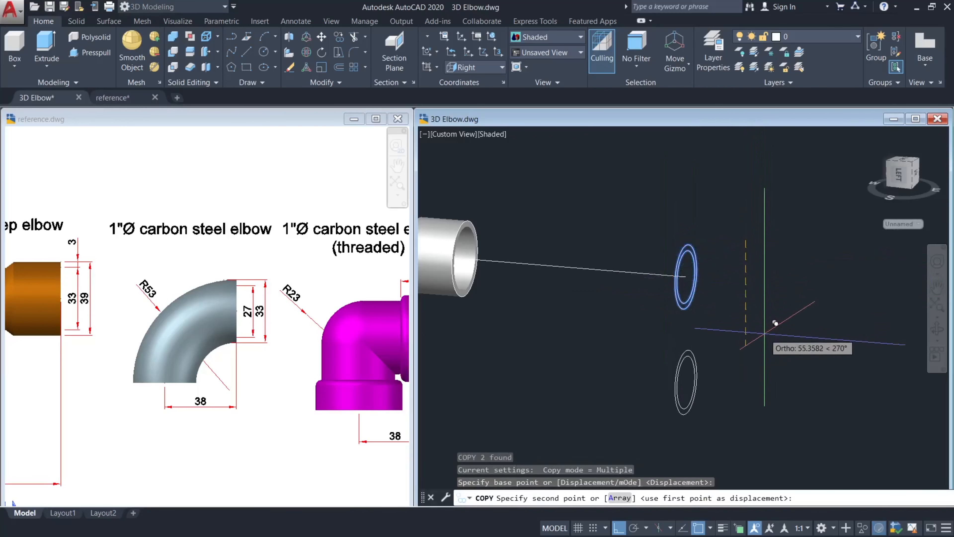
{"action": "type", "text": "38"}
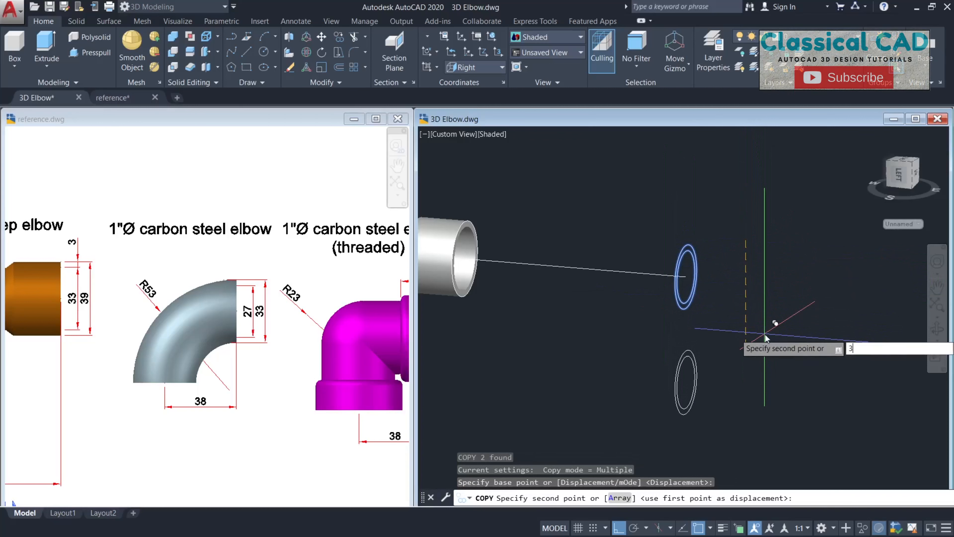
{"action": "key", "text": "Return"}
{"action": "key", "text": "Escape"}
Rotate the lower pair of circles about their centre so they lie horizontally.
{"action": "left_click", "coordinate": [756, 348]}
{"action": "left_click", "coordinate": [639, 387]}
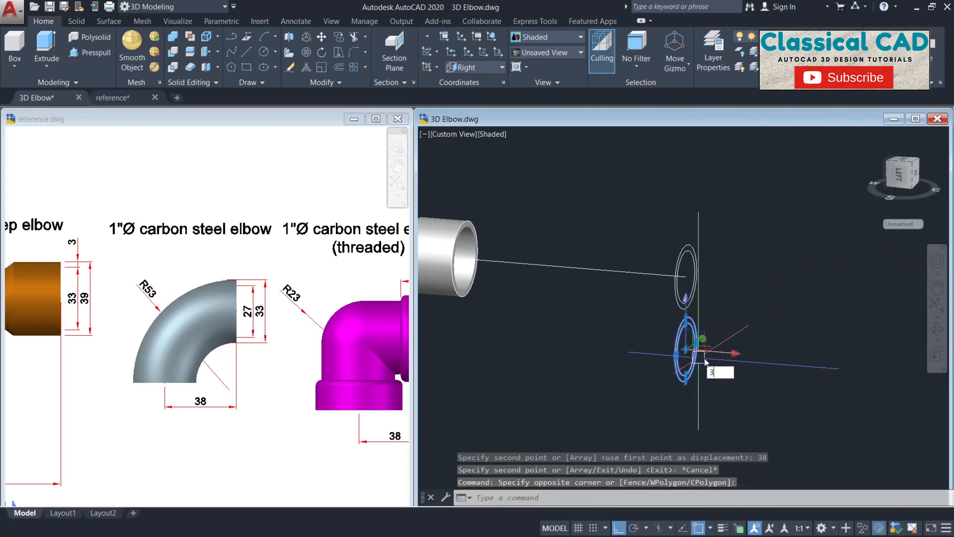
{"action": "left_click", "coordinate": [718, 326]}
{"action": "left_click", "coordinate": [737, 245]}
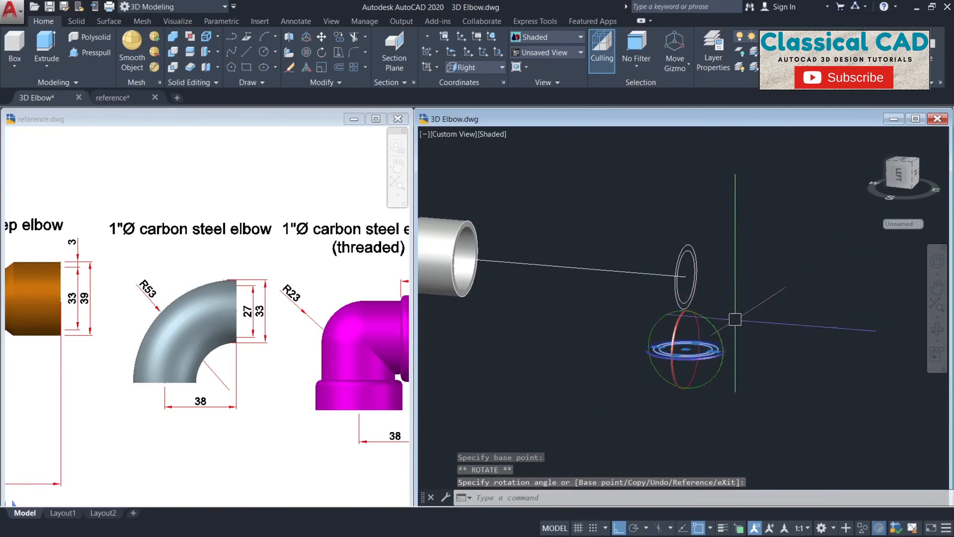
{"action": "key", "text": "Escape"}
Move the horizontal pair of circles 38 units along the line's axis toward the PVC elbow.
{"action": "left_click", "coordinate": [731, 386]}
{"action": "left_click", "coordinate": [670, 334]}
{"action": "type", "text": "m"}
{"action": "key", "text": "Return"}
{"action": "left_click", "coordinate": [617, 334]}
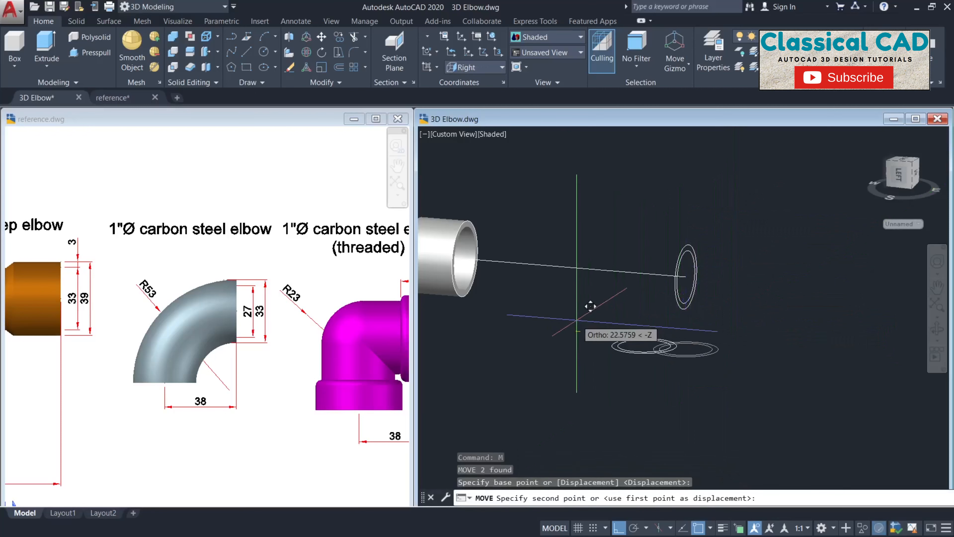
{"action": "type", "text": "3"}
{"action": "key", "text": "Return"}
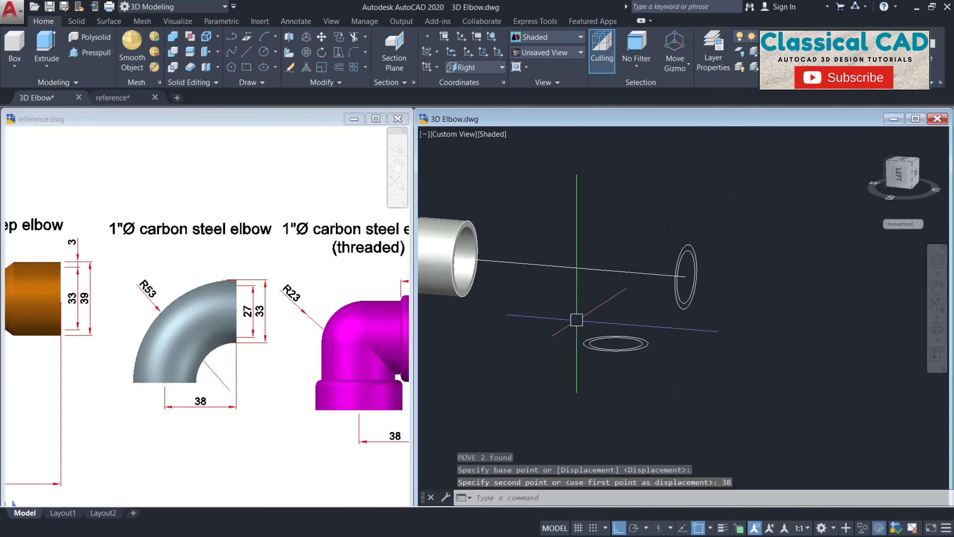
{"action": "key", "text": "Escape"}
{"action": "key", "text": "Escape"}
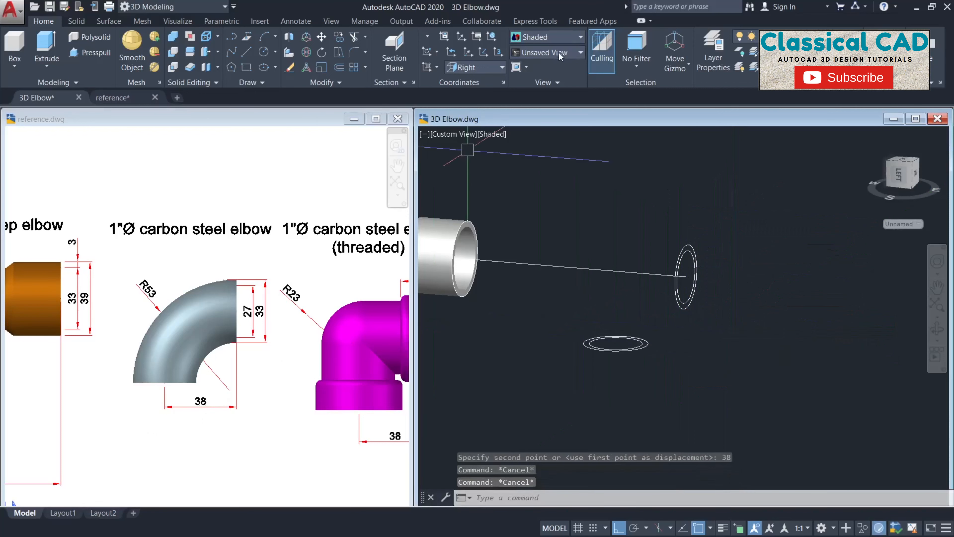
In the Front view, check the horizontal distance between the centres of the two circle pairs with a temporary linear dimension.
{"action": "left_click", "coordinate": [558, 57]}
{"action": "left_click", "coordinate": [530, 116]}
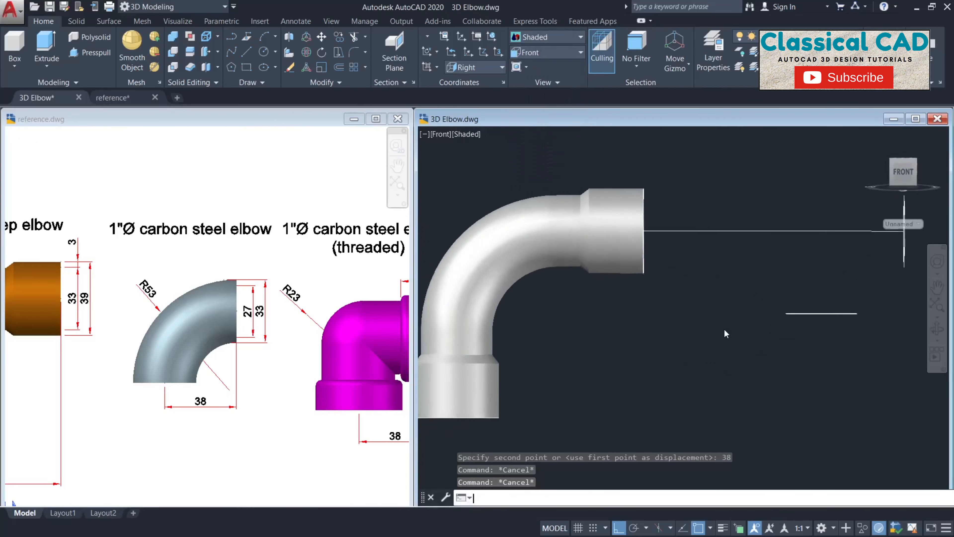
{"action": "type", "text": "d"}
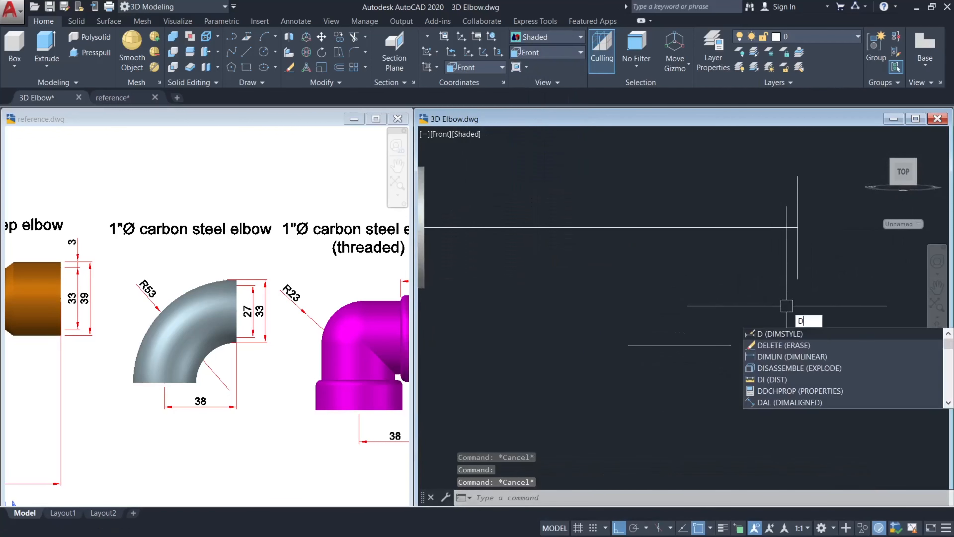
{"action": "type", "text": "li"}
{"action": "key", "text": "Return"}
{"action": "left_click", "coordinate": [798, 227]}
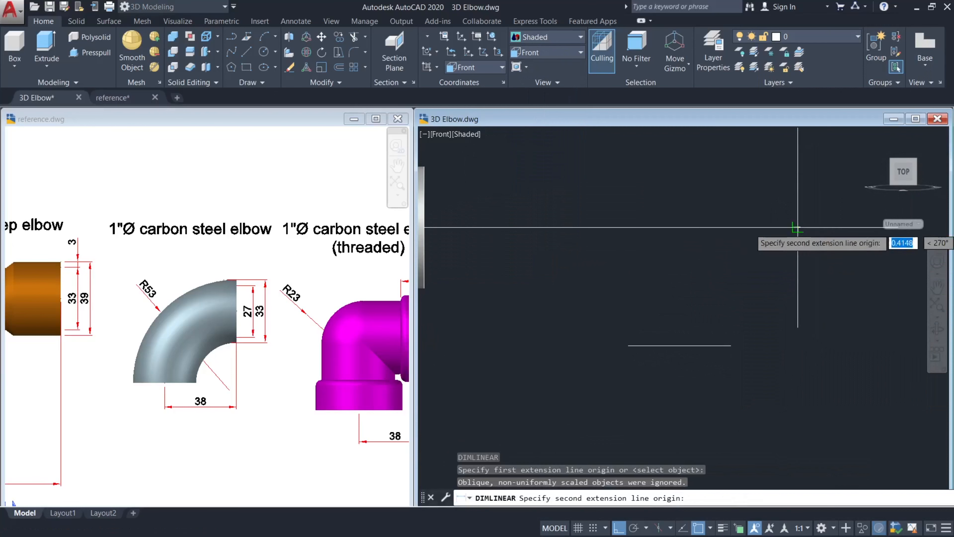
{"action": "left_click", "coordinate": [679, 346]}
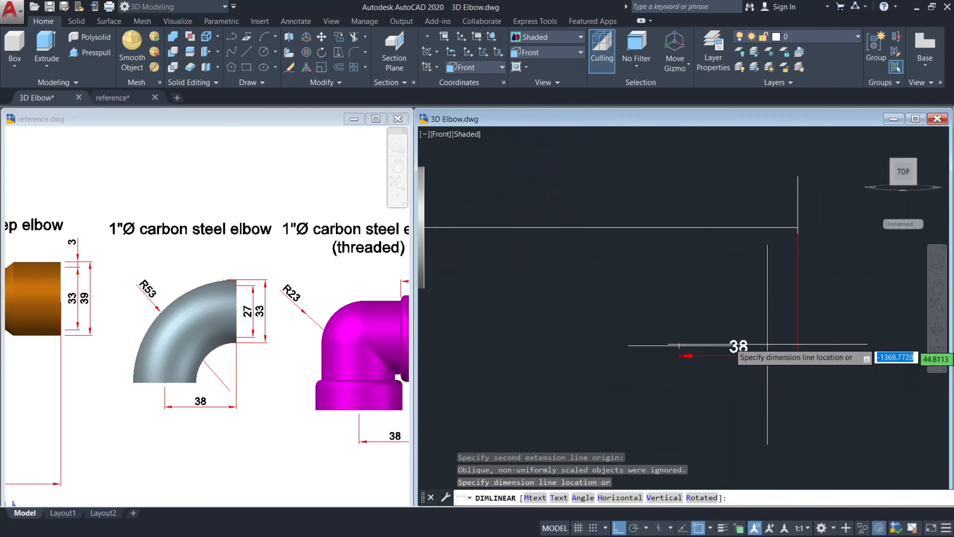
{"action": "key", "text": "Escape"}
{"action": "left_click", "coordinate": [733, 284]}
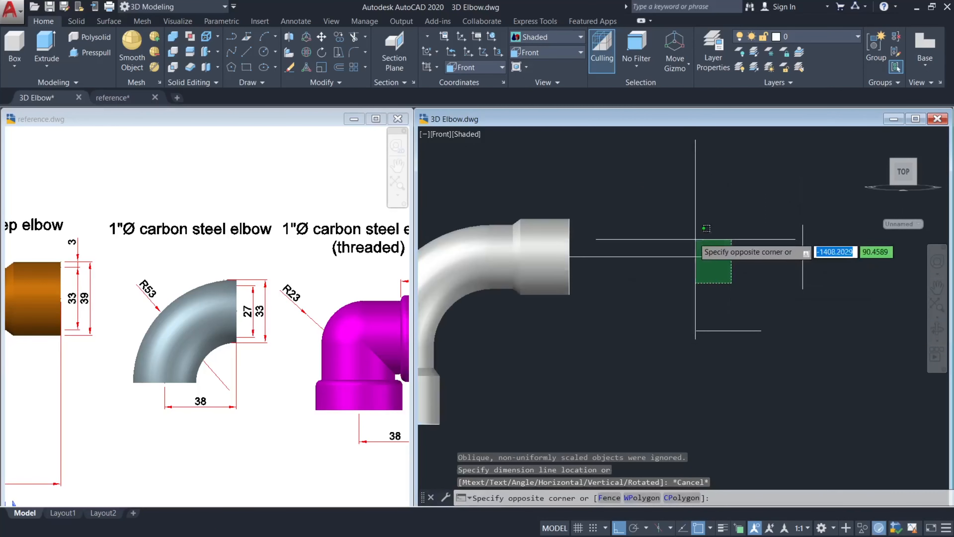
{"action": "left_click", "coordinate": [696, 239]}
{"action": "key", "text": "Escape"}
{"action": "mouse_move", "coordinate": [740, 280]}
{"action": "middle_mouse_down", "text": "shift"}
{"action": "mouse_move", "coordinate": [719, 311]}
{"action": "mouse_move", "coordinate": [676, 320]}
{"action": "middle_mouse_up", "text": "shift"}
{"action": "key", "text": "Return"}
{"action": "scroll", "coordinate": [660, 325], "scroll_direction": "up", "scroll_amount": 3}
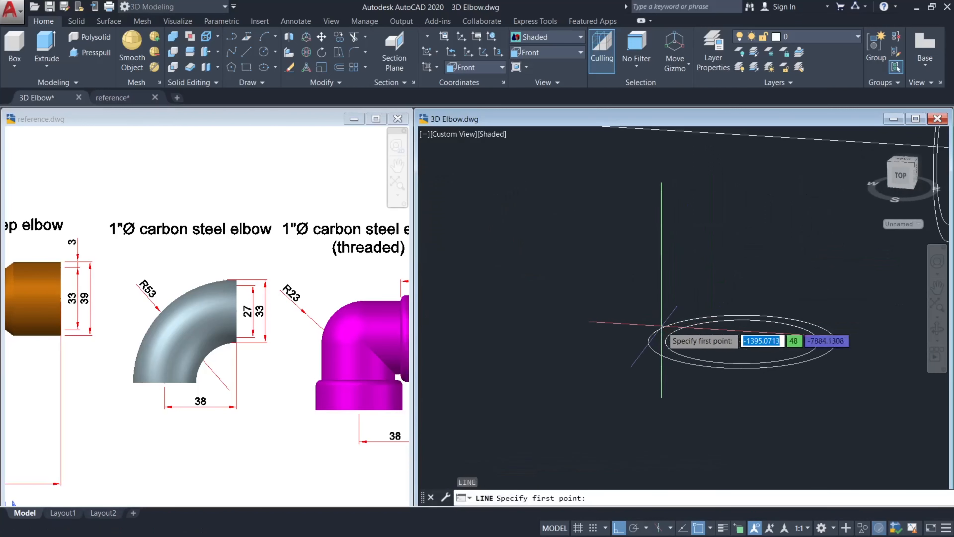
{"action": "scroll", "coordinate": [703, 312], "scroll_direction": "down", "scroll_amount": 2}
{"action": "middle_click_drag", "start_coordinate": [726, 291], "coordinate": [550, 387]}
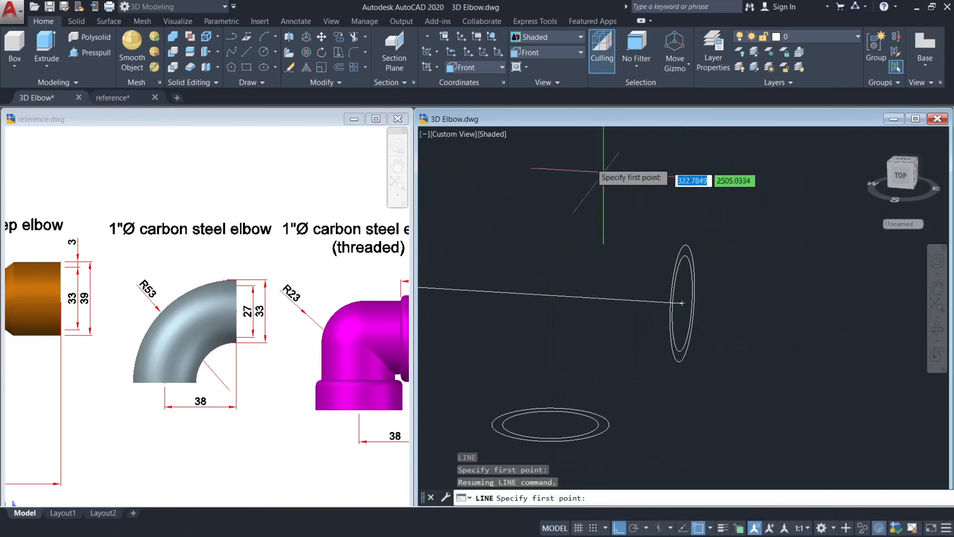
{"action": "key", "text": "Escape"}
Set the UCS to Right and draw a line 5 units long from the top of the outer vertical circle toward the PVC elbow.
{"action": "left_click", "coordinate": [470, 68]}
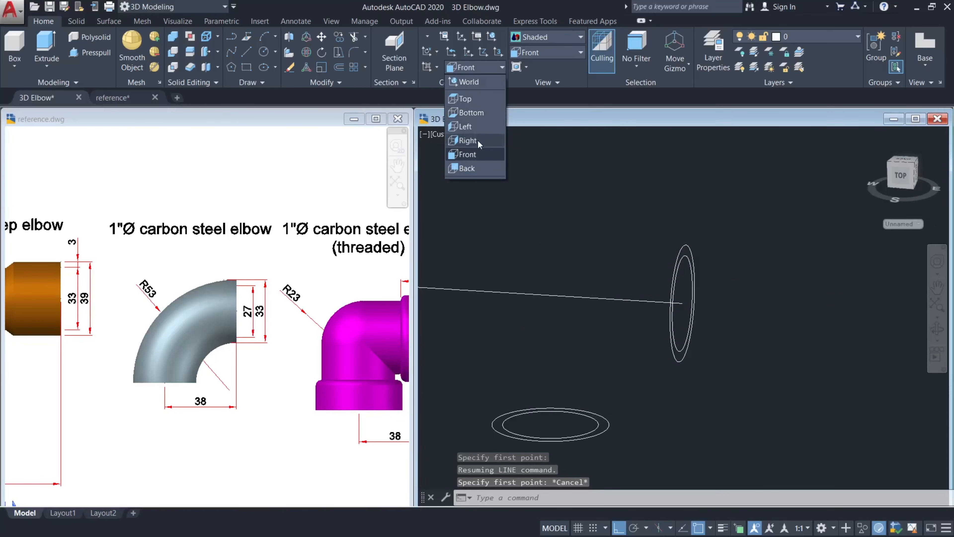
{"action": "left_click", "coordinate": [468, 140]}
{"action": "type", "text": "l"}
{"action": "key", "text": "Return"}
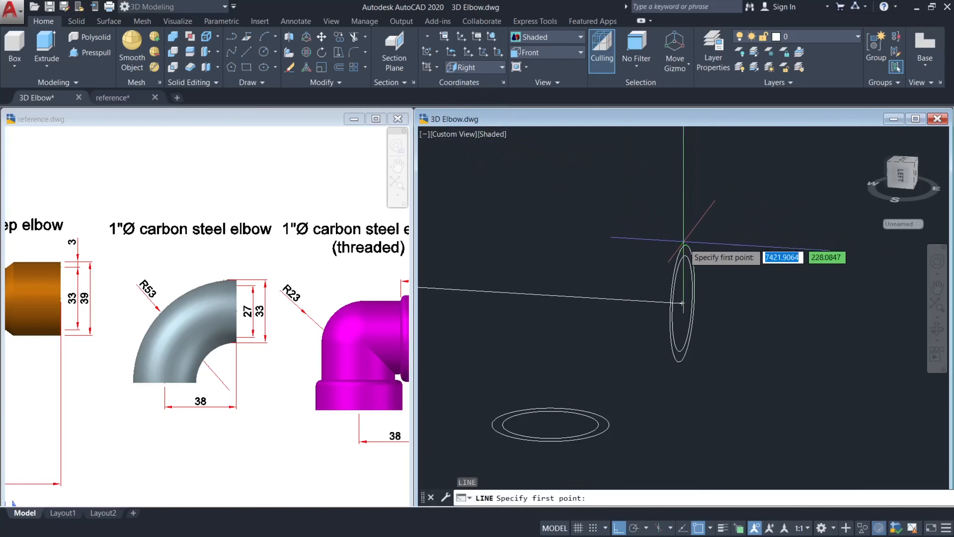
{"action": "left_click", "coordinate": [686, 251]}
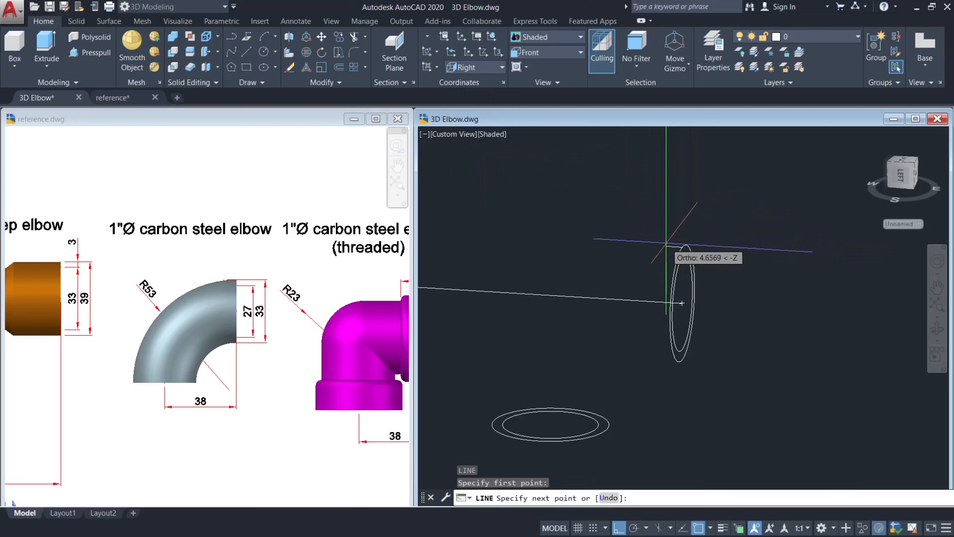
{"action": "type", "text": "5"}
{"action": "key", "text": "Return"}
{"action": "key", "text": "Escape"}
Set the UCS to Top and draw a line 5 units straight up from the horizontal outer circle's edge nearest the PVC elbow.
{"action": "middle_click_drag", "start_coordinate": [593, 333], "coordinate": [661, 272]}
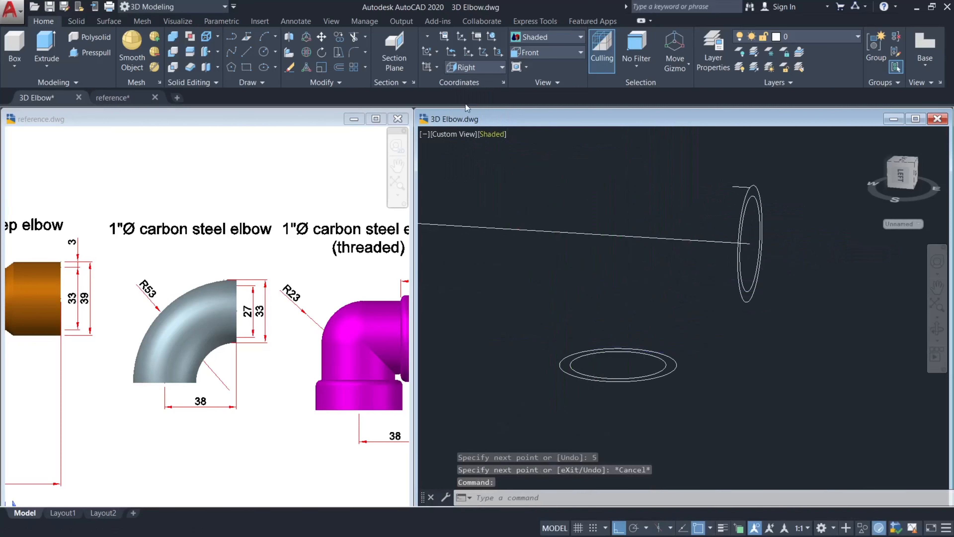
{"action": "left_click", "coordinate": [478, 99]}
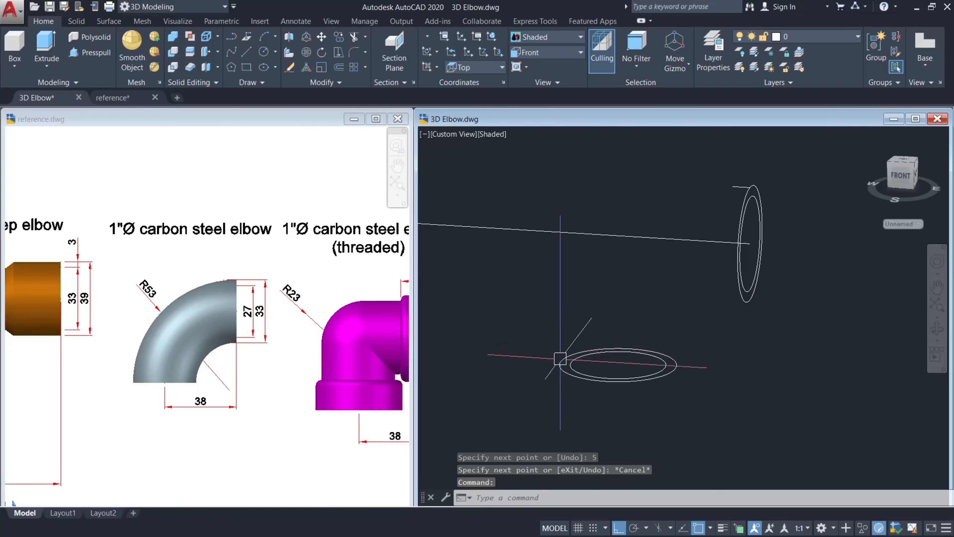
{"action": "type", "text": "l"}
{"action": "key", "text": "Return"}
{"action": "left_click", "coordinate": [561, 361]}
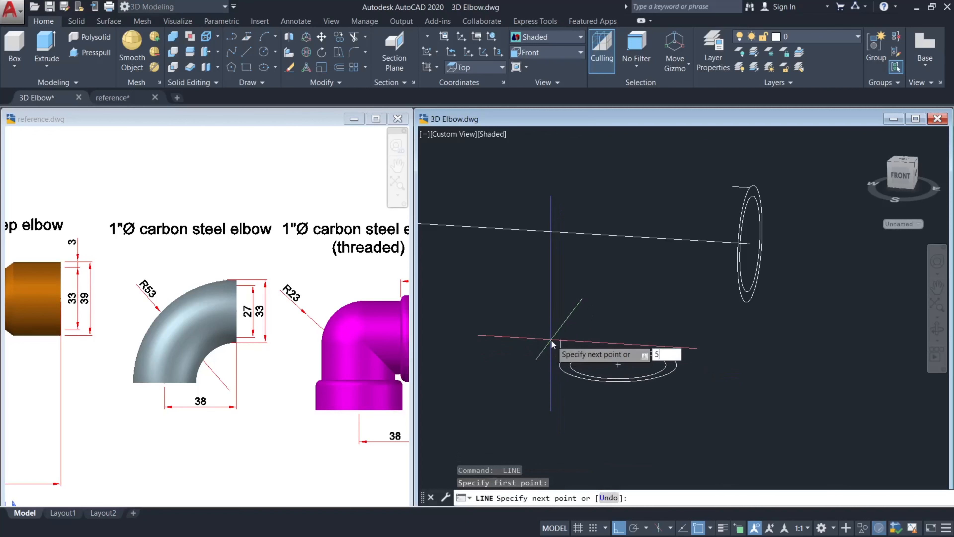
{"action": "type", "text": "5"}
{"action": "key", "text": "Return"}
{"action": "key", "text": "Escape"}
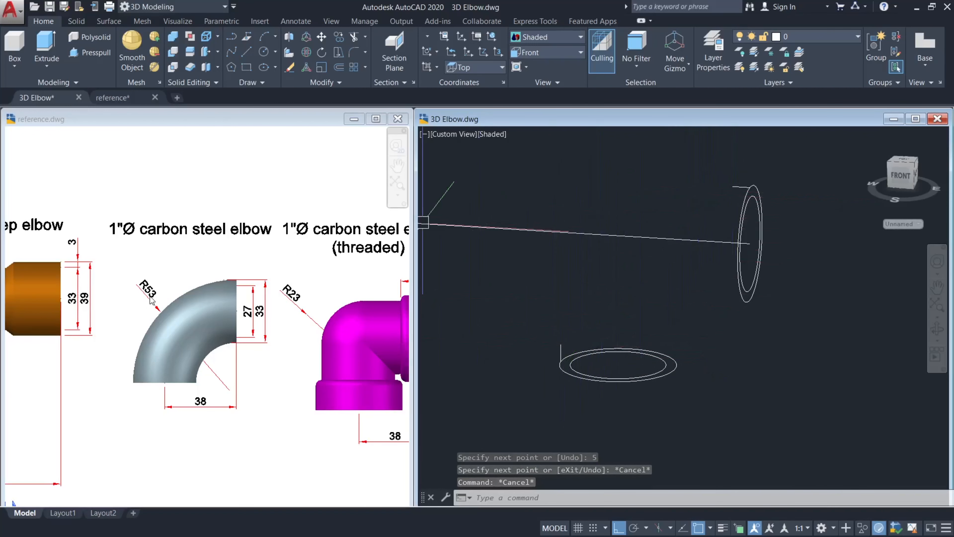
Fillet the two short lines with a radius of 53 to form the elbow's outer arc.
{"action": "left_click", "coordinate": [659, 301]}
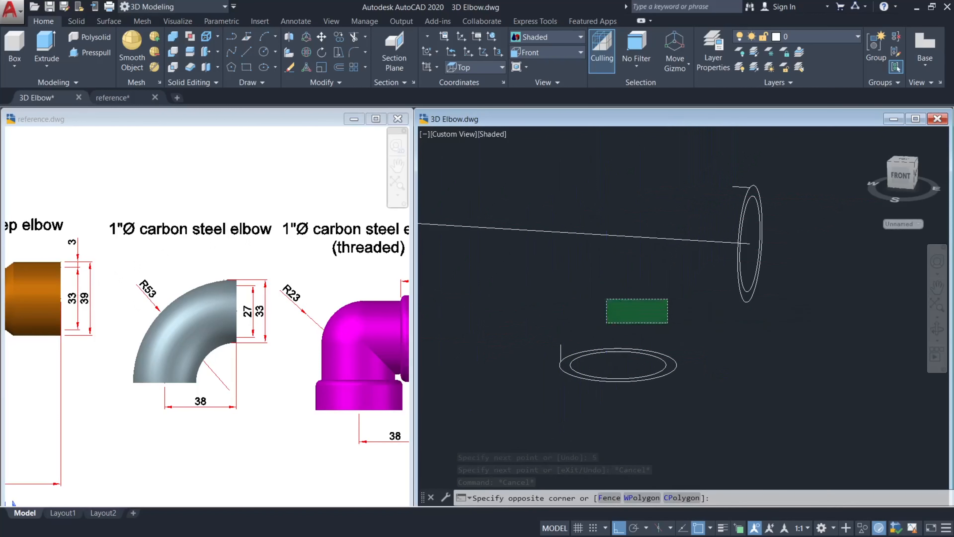
{"action": "key", "text": "Escape"}
{"action": "key", "text": "Return"}
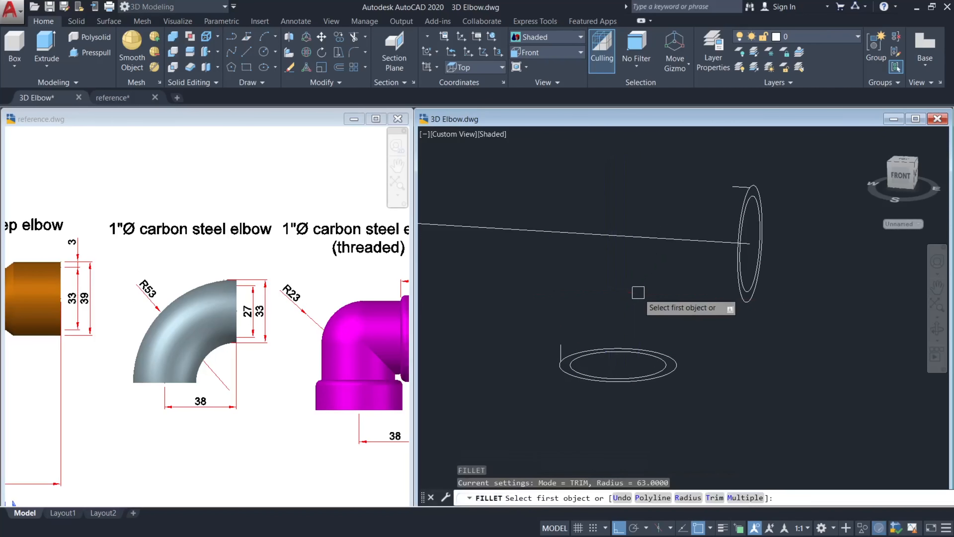
{"action": "left_click", "coordinate": [688, 498]}
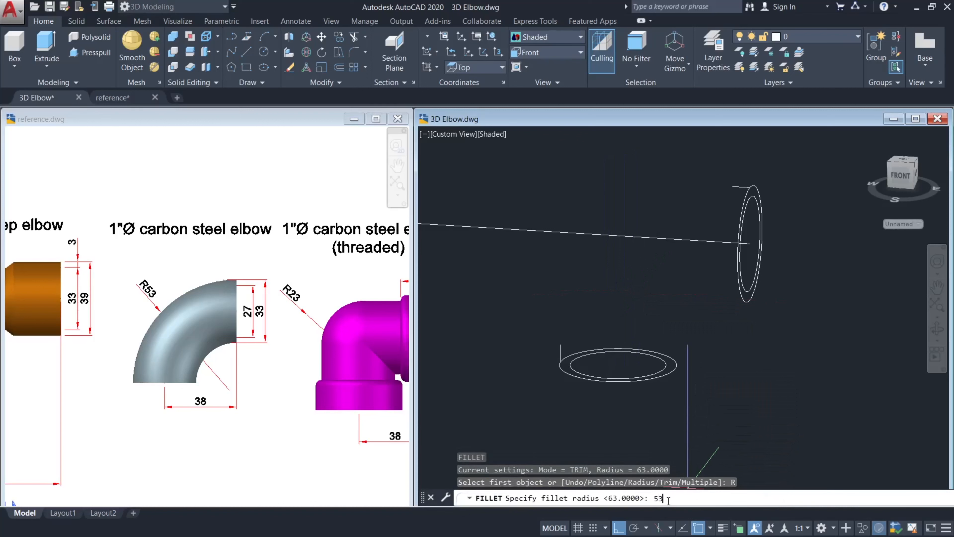
{"action": "key", "text": "Return"}
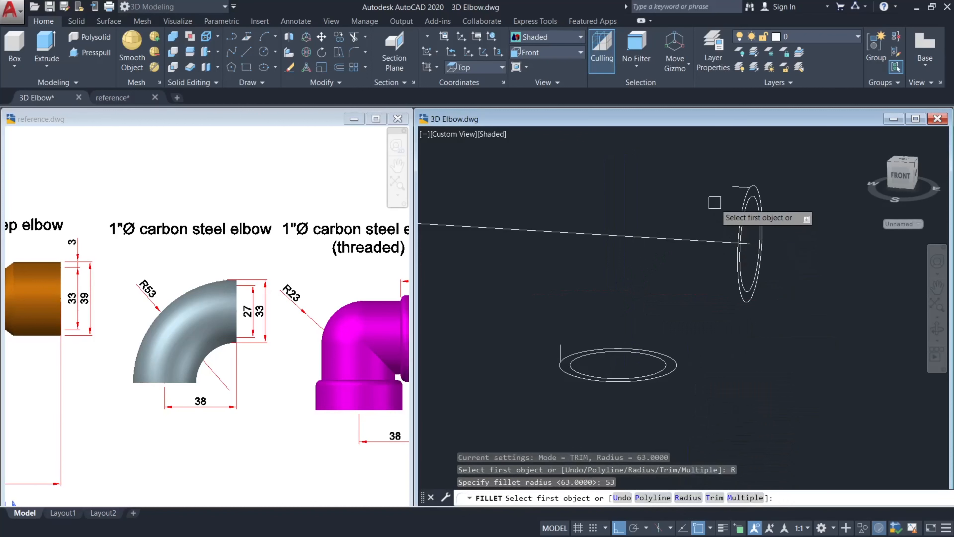
{"action": "left_click", "coordinate": [727, 188]}
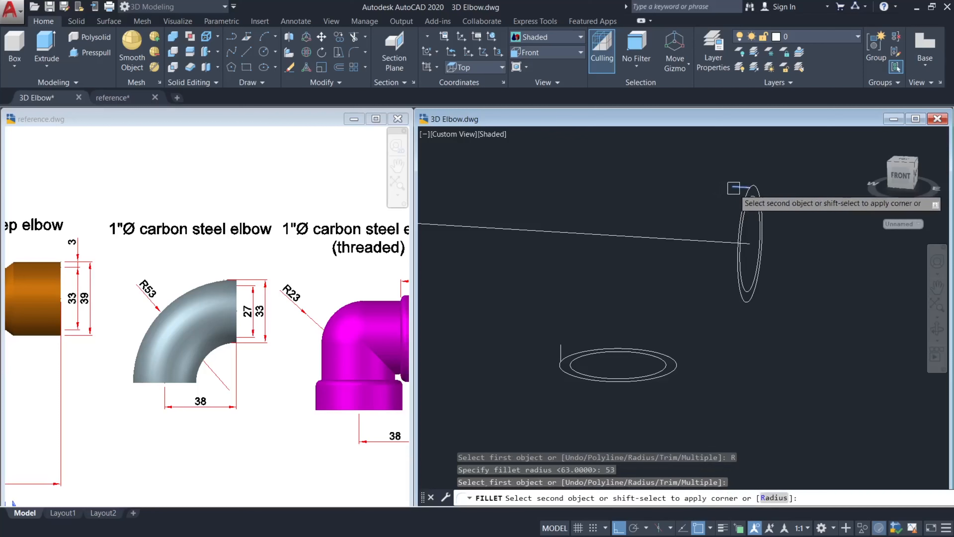
{"action": "left_click", "coordinate": [564, 341]}
{"action": "key", "text": "Escape"}
Join the fillet arc and the two short end lines into one path.
{"action": "left_click", "coordinate": [729, 190]}
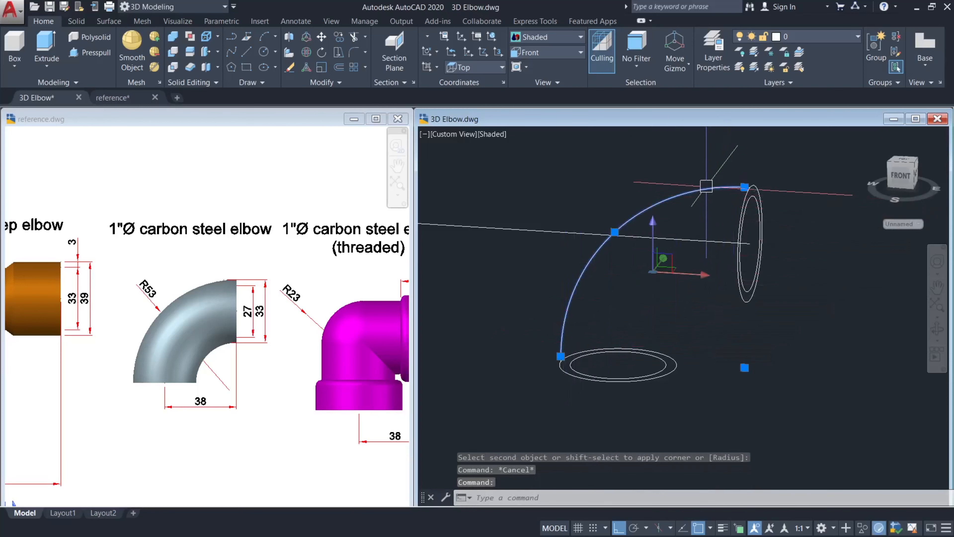
{"action": "key", "text": "Escape"}
{"action": "left_click", "coordinate": [695, 168]}
{"action": "left_click", "coordinate": [756, 207]}
{"action": "left_click", "coordinate": [687, 218]}
{"action": "left_click", "coordinate": [639, 186]}
{"action": "left_click", "coordinate": [547, 327]}
{"action": "left_click", "coordinate": [585, 371]}
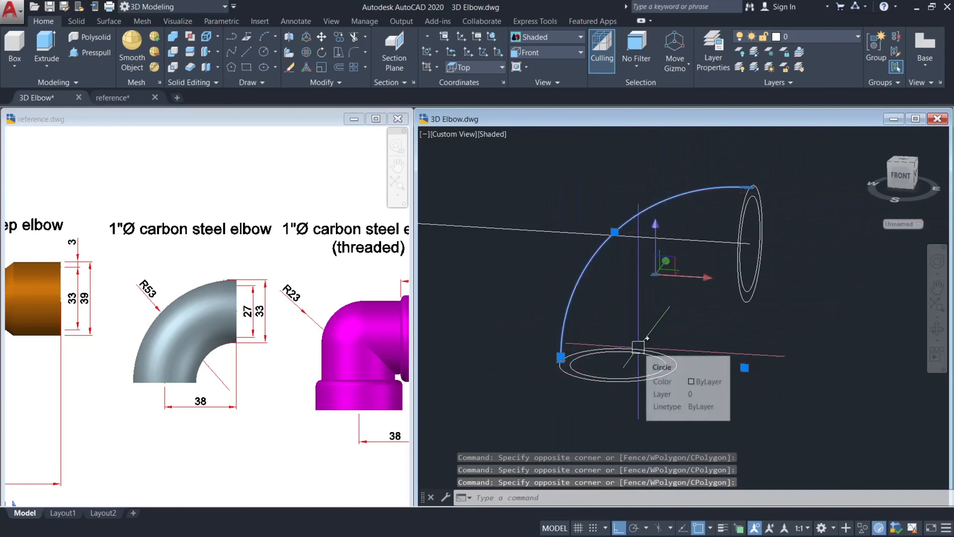
{"action": "type", "text": "J"}
{"action": "key", "text": "Return"}
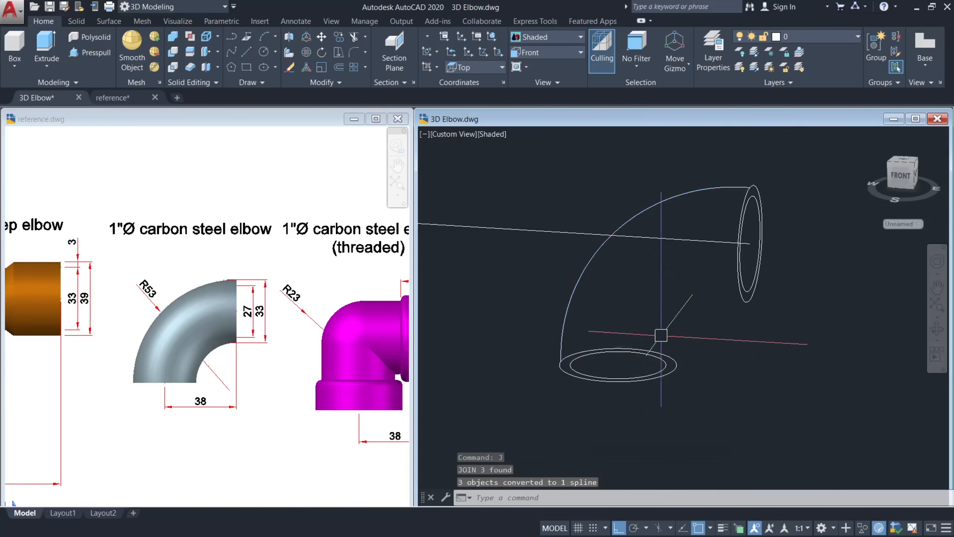
{"action": "left_click", "coordinate": [664, 334]}
{"action": "left_click", "coordinate": [558, 292]}
{"action": "key", "text": "Escape"}
{"action": "middle_click_drag", "start_coordinate": [671, 285], "coordinate": [708, 304], "text": "shift"}
{"action": "key", "text": "Escape"}
{"action": "key", "text": "Escape"}
{"action": "scroll", "coordinate": [755, 184], "scroll_direction": "up", "scroll_amount": 5}
{"action": "left_click", "coordinate": [767, 233]}
{"action": "scroll", "coordinate": [768, 233], "scroll_direction": "down", "scroll_amount": 2}
{"action": "middle_click_drag", "start_coordinate": [767, 233], "coordinate": [684, 243]}
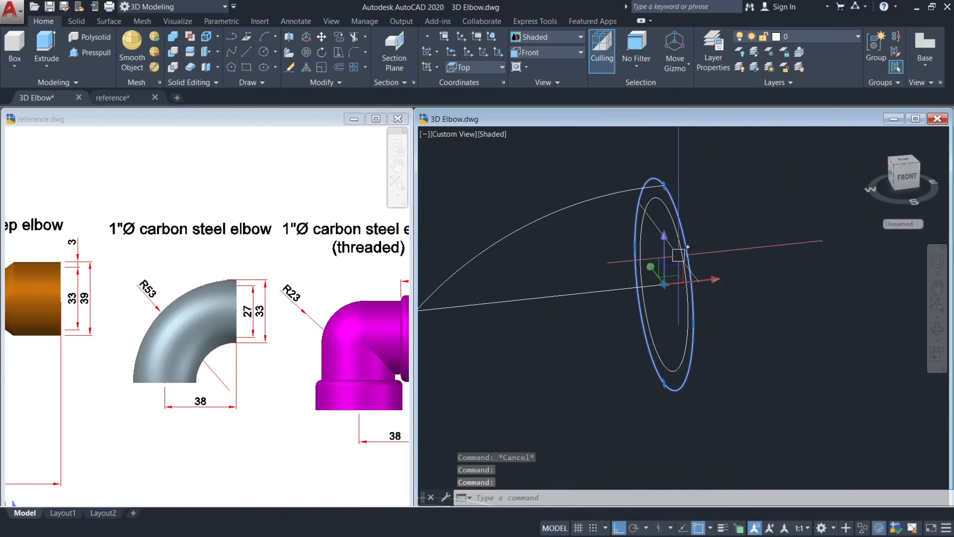
{"action": "type", "text": "O"}
{"action": "key", "text": "Return"}
{"action": "left_click", "coordinate": [665, 285]}
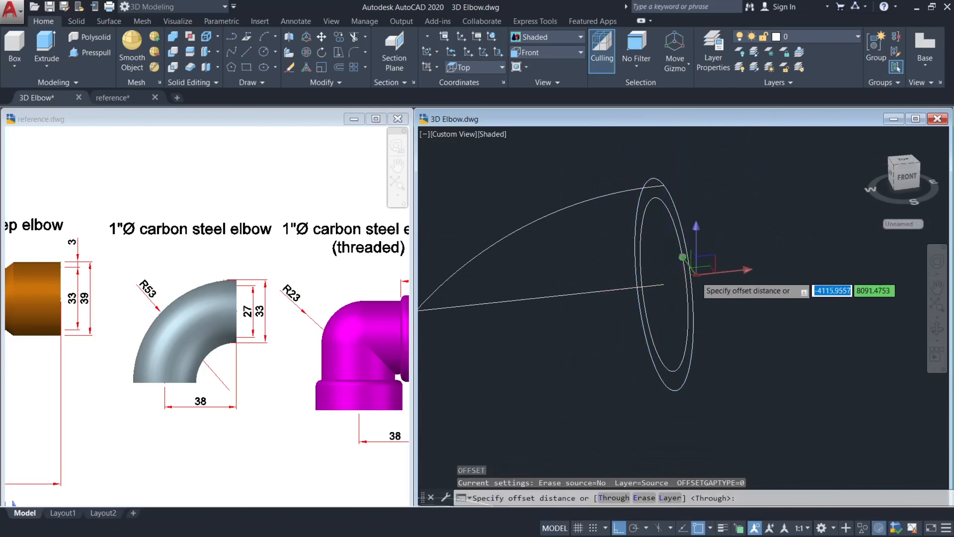
{"action": "left_click", "coordinate": [756, 233]}
{"action": "left_click", "coordinate": [684, 210]}
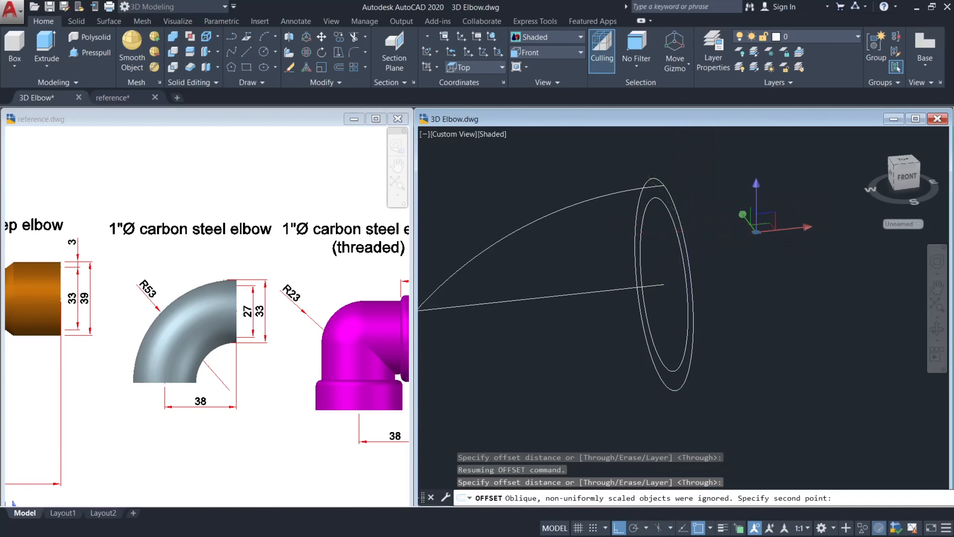
{"action": "key", "text": "Escape"}
{"action": "key", "text": "Escape"}
Copy the outer vertical circle in place, using its center as both the base point and the destination.
{"action": "left_click", "coordinate": [687, 203]}
{"action": "type", "text": "co"}
{"action": "key", "text": "Return"}
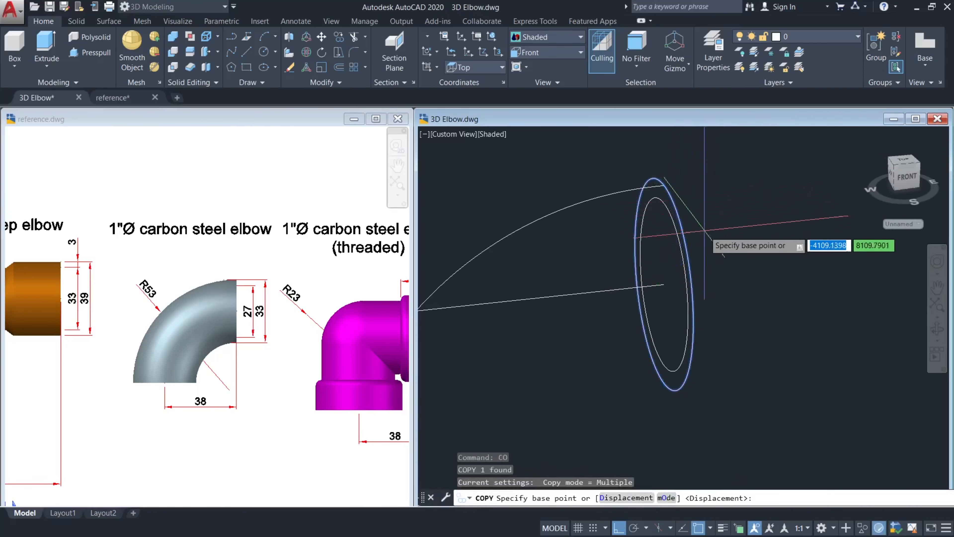
{"action": "left_click", "coordinate": [664, 284]}
{"action": "left_click", "coordinate": [664, 283]}
{"action": "key", "text": "Escape"}
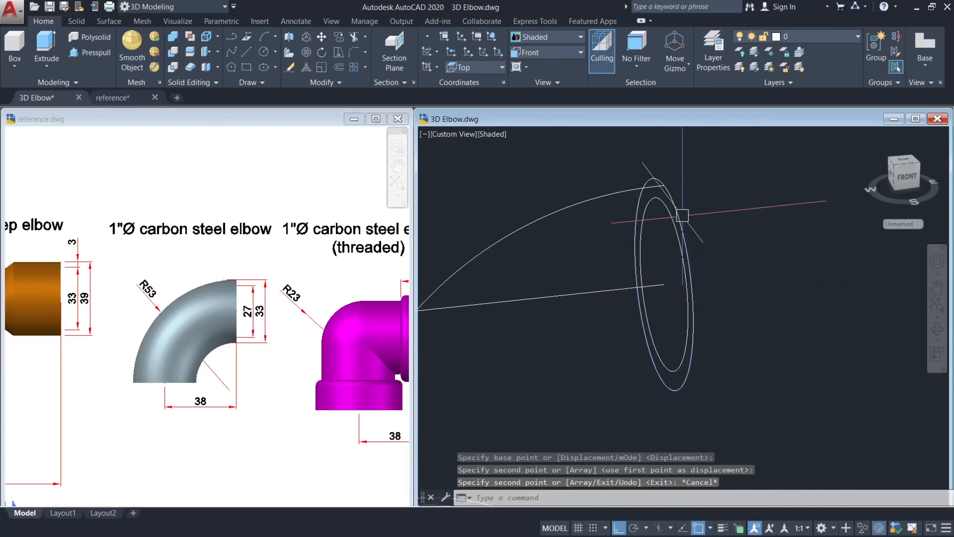
{"action": "key", "text": "Escape"}
{"action": "key", "text": "Escape"}
Sweep the outer vertical circle along the joined R53 path to form the solid carbon steel elbow.
{"action": "scroll", "coordinate": [620, 256], "scroll_direction": "down", "scroll_amount": 4}
{"action": "middle_click_drag", "start_coordinate": [605, 265], "coordinate": [673, 252]}
{"action": "key", "text": "Escape"}
{"action": "scroll", "coordinate": [674, 252], "scroll_direction": "up", "scroll_amount": 1}
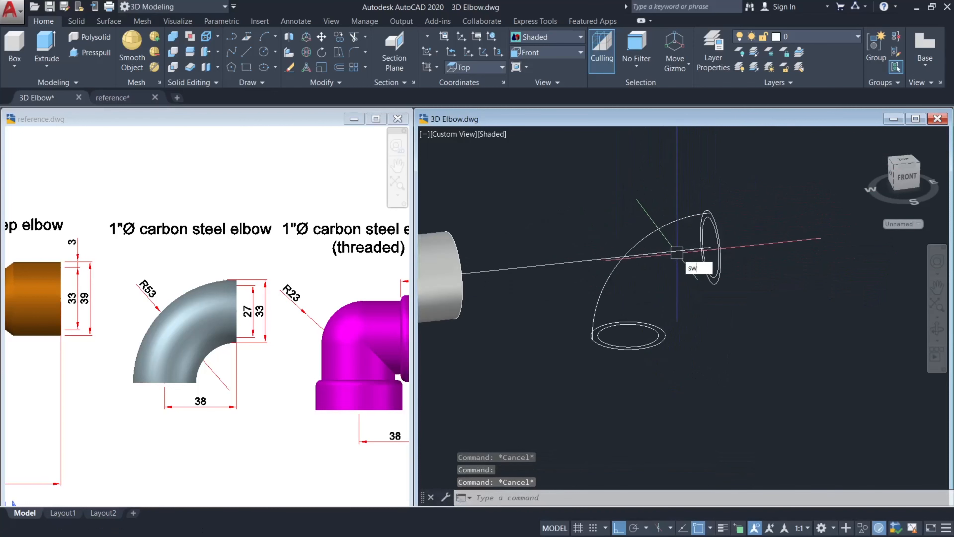
{"action": "key", "text": "Return"}
{"action": "scroll", "coordinate": [706, 262], "scroll_direction": "up", "scroll_amount": 2}
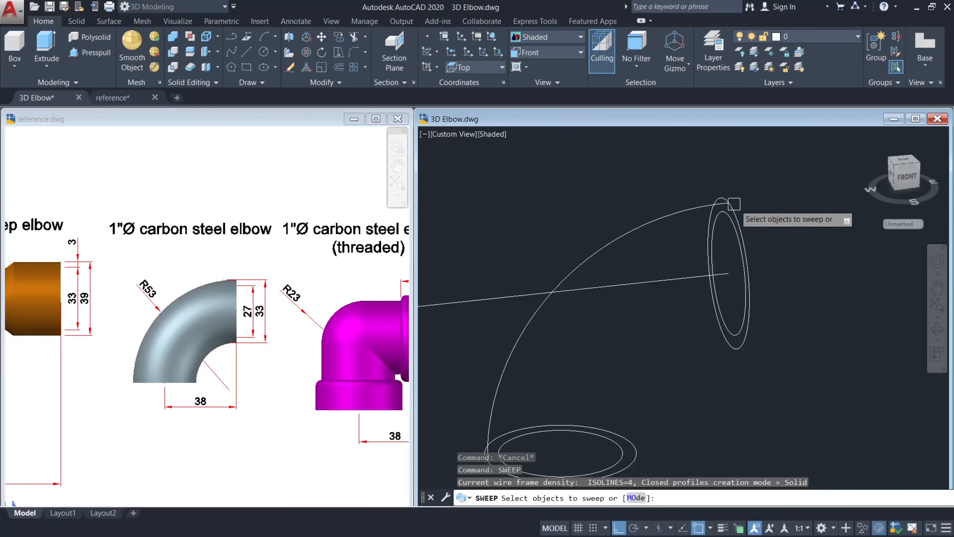
{"action": "left_click", "coordinate": [720, 193]}
{"action": "key", "text": "Return"}
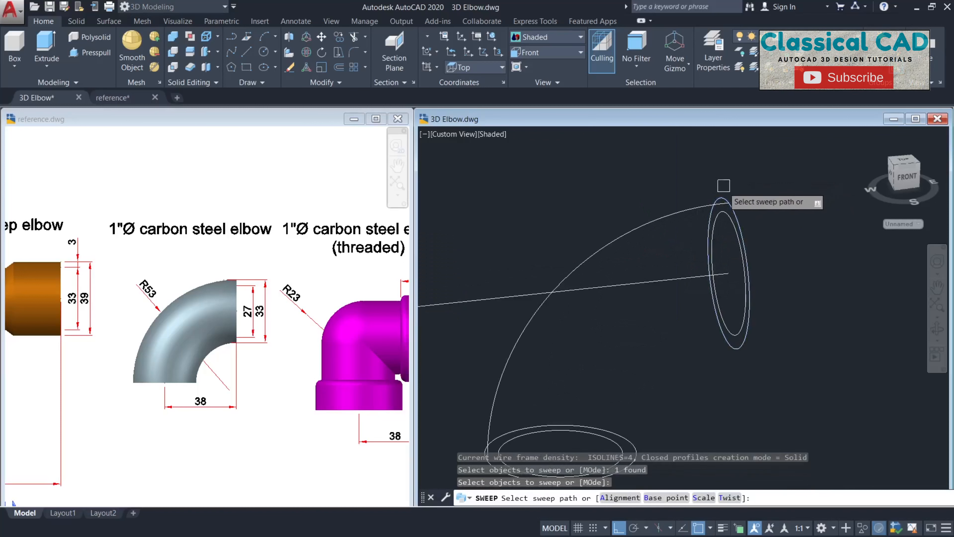
{"action": "left_click", "coordinate": [684, 215]}
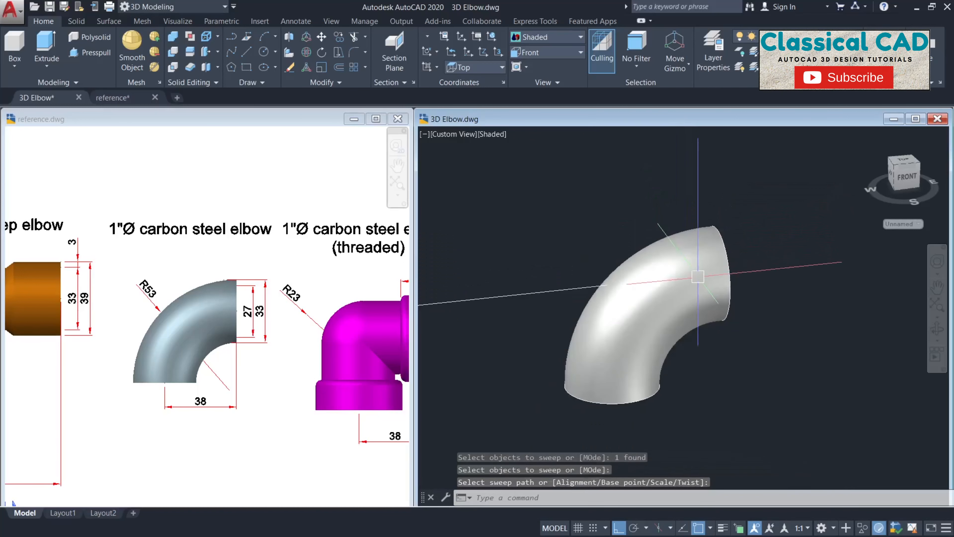
Start the Shell operation on the swept elbow and remove its vertical end face.
{"action": "middle_click_drag", "start_coordinate": [662, 327], "coordinate": [675, 296], "text": "shift"}
{"action": "left_click", "coordinate": [659, 329]}
{"action": "key", "text": "Escape"}
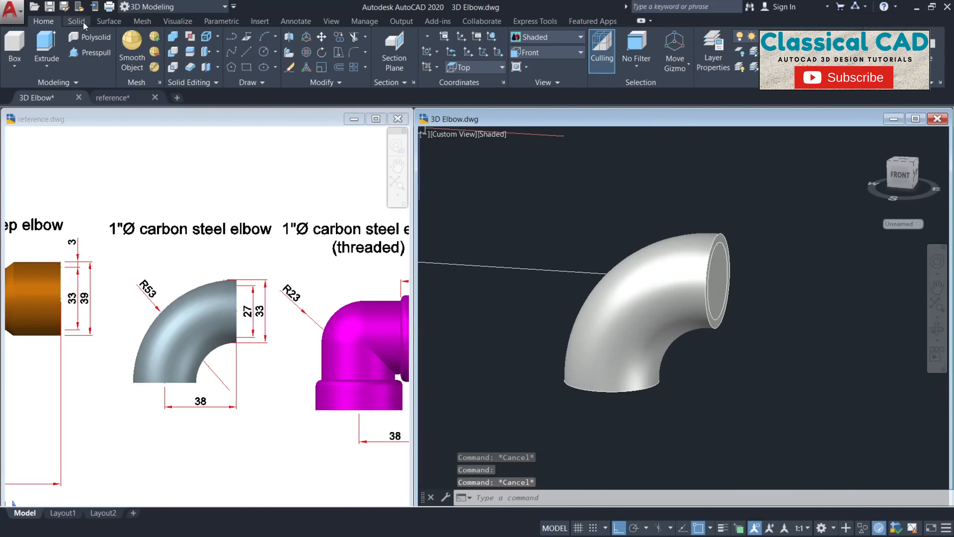
{"action": "left_click", "coordinate": [77, 21]}
{"action": "left_click", "coordinate": [534, 44]}
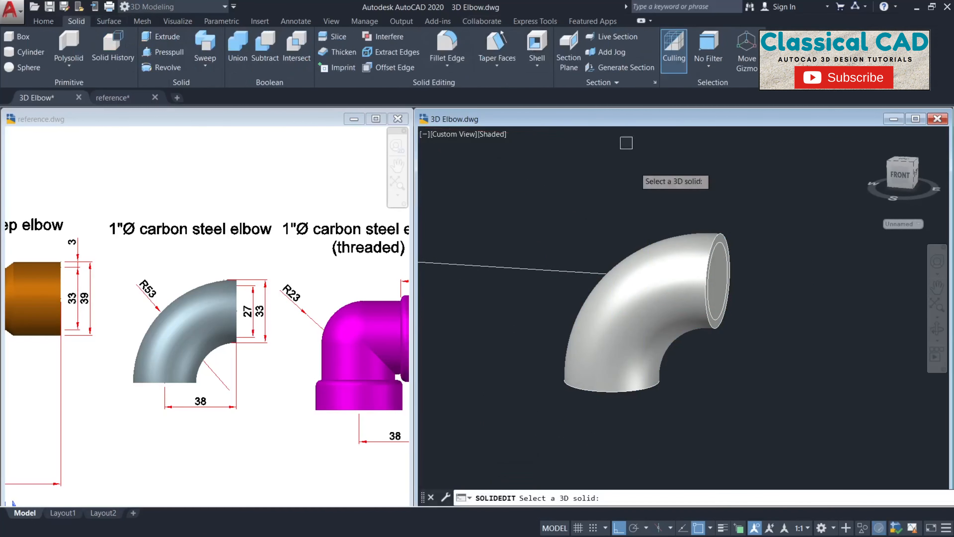
{"action": "left_click", "coordinate": [624, 330]}
{"action": "scroll", "coordinate": [770, 278], "scroll_direction": "up", "scroll_amount": 5}
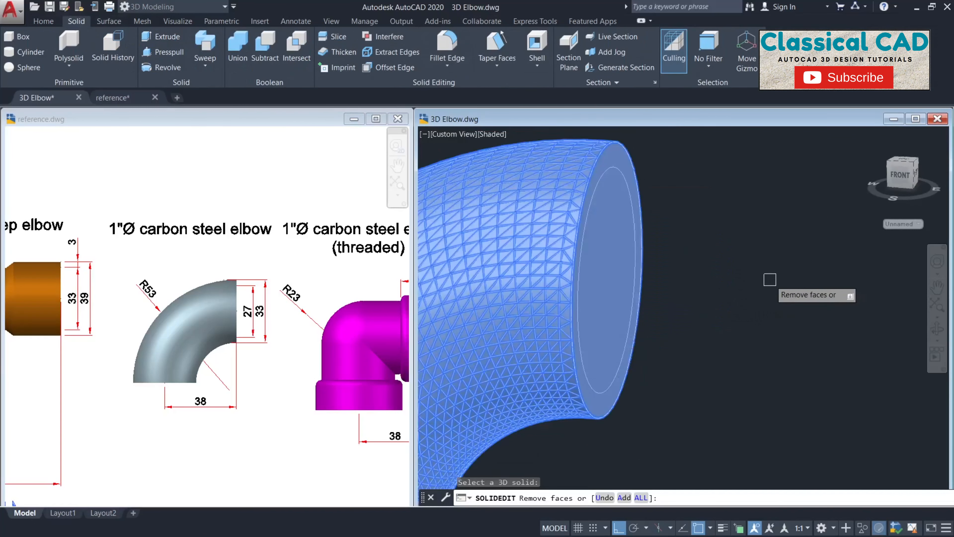
{"action": "left_click", "coordinate": [624, 233]}
{"action": "scroll", "coordinate": [695, 195], "scroll_direction": "down", "scroll_amount": 4}
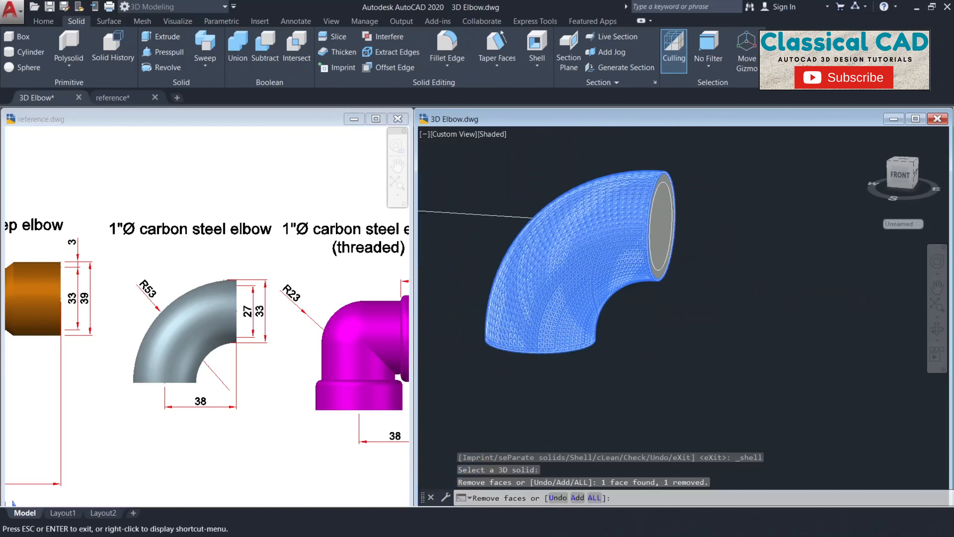
Remove the elbow's lower end face as well and shell the solid with an offset distance of 3.
{"action": "middle_click_drag", "start_coordinate": [642, 360], "coordinate": [656, 305], "text": "shift"}
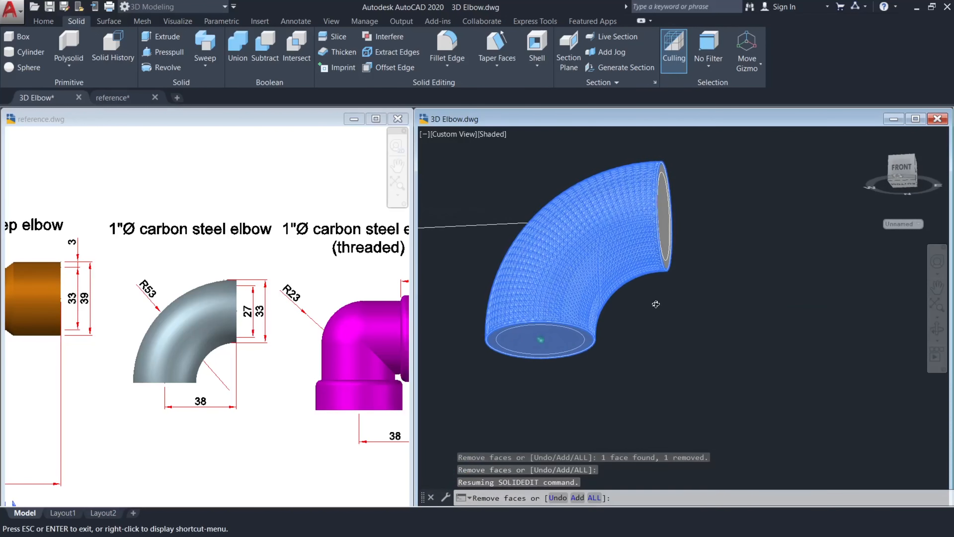
{"action": "left_click", "coordinate": [544, 347]}
{"action": "left_click", "coordinate": [552, 297]}
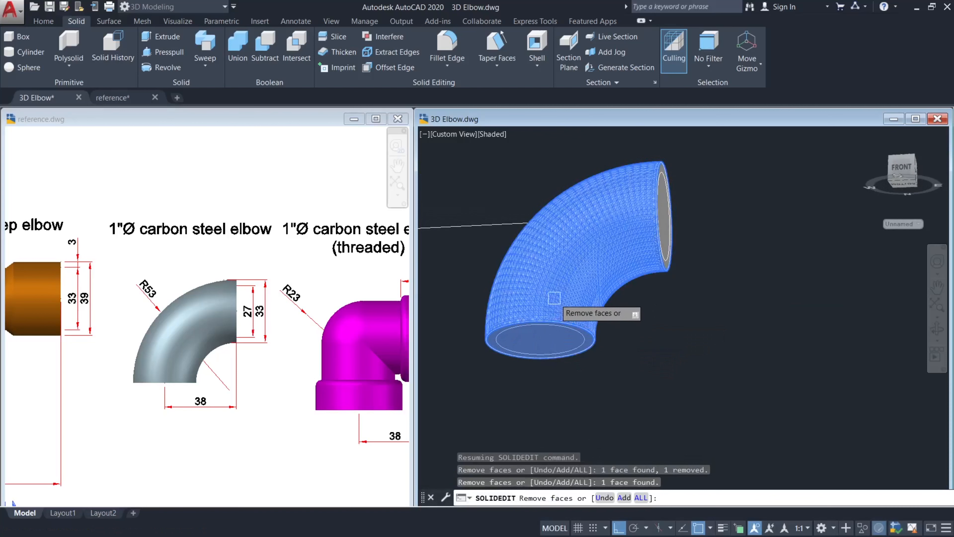
{"action": "left_click", "coordinate": [542, 349]}
{"action": "scroll", "coordinate": [550, 297], "scroll_direction": "up", "scroll_amount": 4}
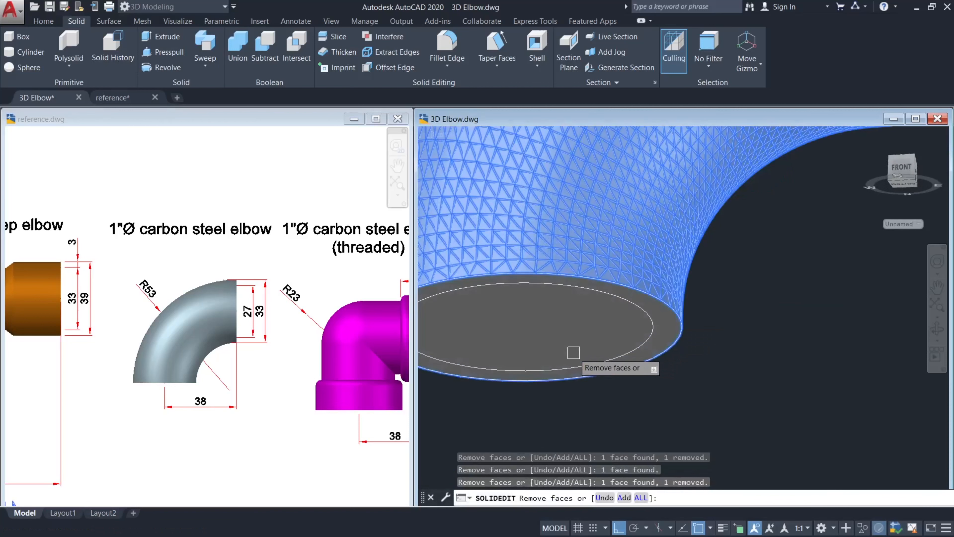
{"action": "scroll", "coordinate": [560, 348], "scroll_direction": "down", "scroll_amount": 2}
{"action": "key", "text": "Return"}
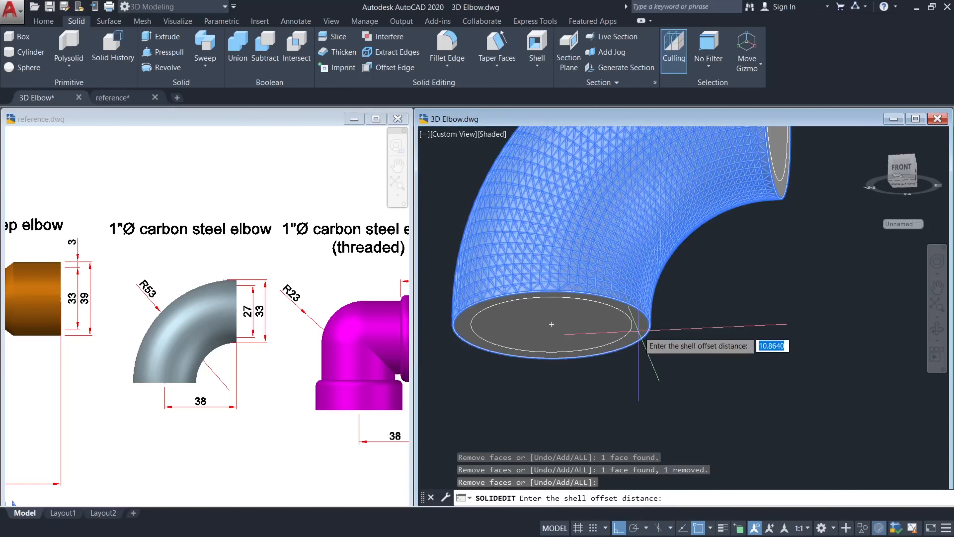
{"action": "type", "text": "3"}
{"action": "key", "text": "Return"}
{"action": "key", "text": "Return"}
{"action": "key", "text": "Return"}
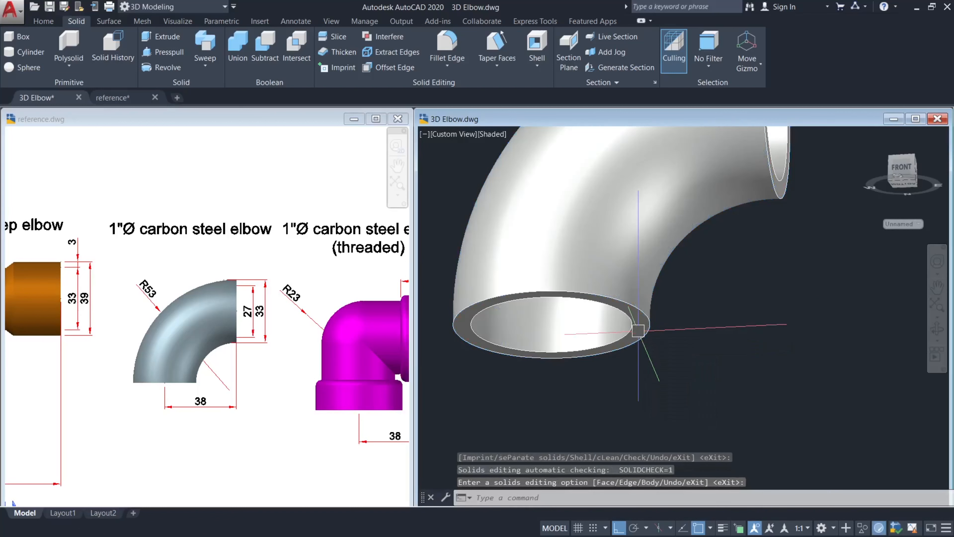
{"action": "scroll", "coordinate": [639, 330], "scroll_direction": "down", "scroll_amount": 4}
{"action": "key", "text": "Escape"}
{"action": "key", "text": "Escape"}
Move the straight guide line about 119 units along its own direction, so it extends beyond the carbon steel elbow's open end.
{"action": "middle_click_drag", "start_coordinate": [681, 313], "coordinate": [699, 365], "text": "shift"}
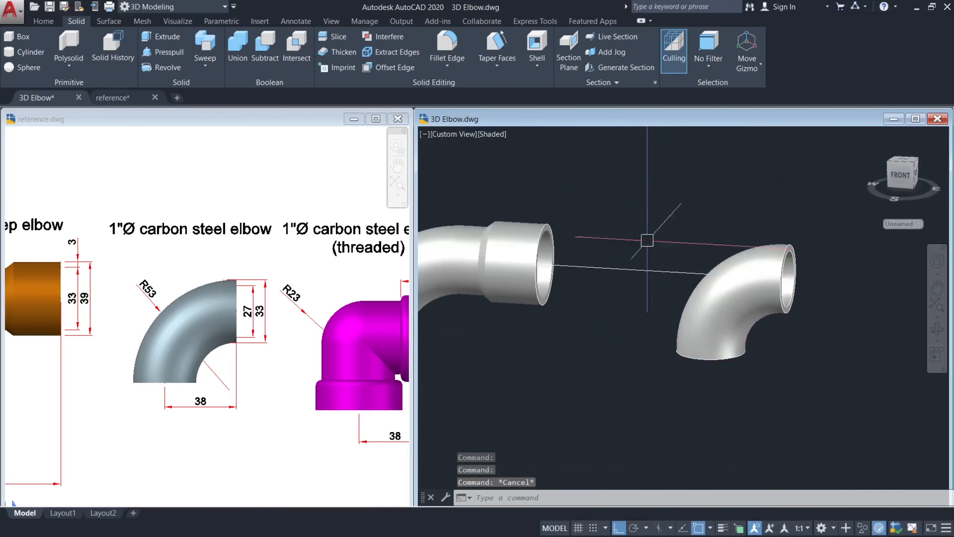
{"action": "left_click", "coordinate": [647, 237]}
{"action": "left_click", "coordinate": [838, 399]}
{"action": "key", "text": "Escape"}
{"action": "middle_click_drag", "start_coordinate": [781, 386], "coordinate": [700, 387]}
{"action": "key", "text": "Escape"}
{"action": "left_click", "coordinate": [555, 305]}
{"action": "left_click", "coordinate": [512, 206]}
{"action": "middle_click_drag", "start_coordinate": [512, 206], "coordinate": [500, 234]}
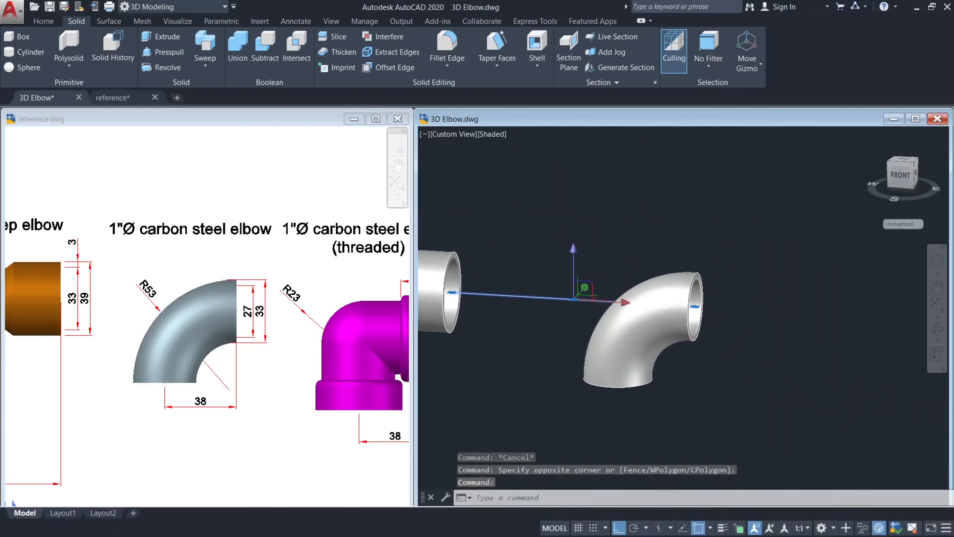
{"action": "type", "text": "m"}
{"action": "key", "text": "Return"}
{"action": "left_click", "coordinate": [480, 205]}
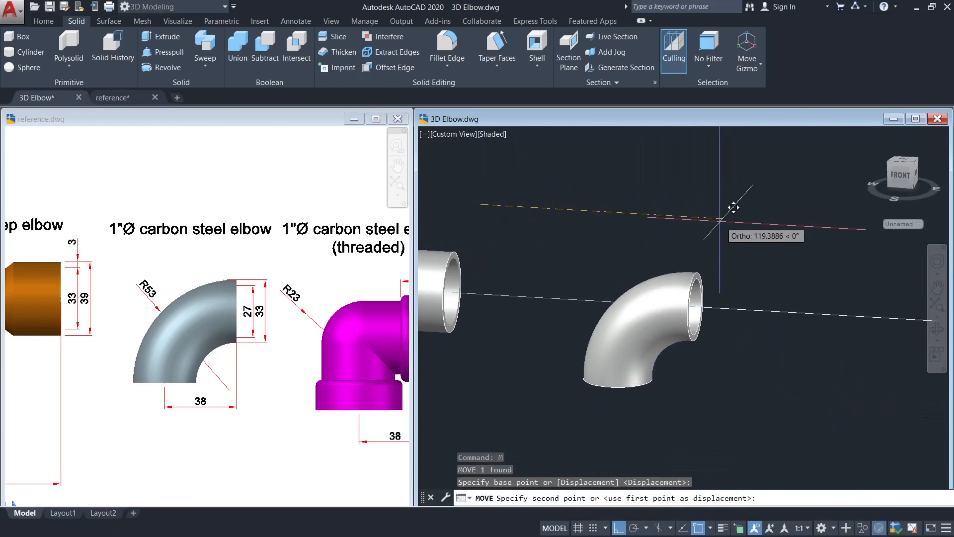
{"action": "left_click", "coordinate": [721, 221]}
{"action": "key", "text": "Escape"}
Display the reference drawing's threaded carbon steel elbow in the X-ray visual style and examine its interior.
{"action": "scroll", "coordinate": [729, 242], "scroll_direction": "down", "scroll_amount": 2}
{"action": "middle_click_drag", "start_coordinate": [731, 245], "coordinate": [568, 251]}
{"action": "left_click", "coordinate": [274, 365]}
{"action": "middle_click_drag", "start_coordinate": [313, 341], "coordinate": [222, 334]}
{"action": "double_click", "coordinate": [320, 336]}
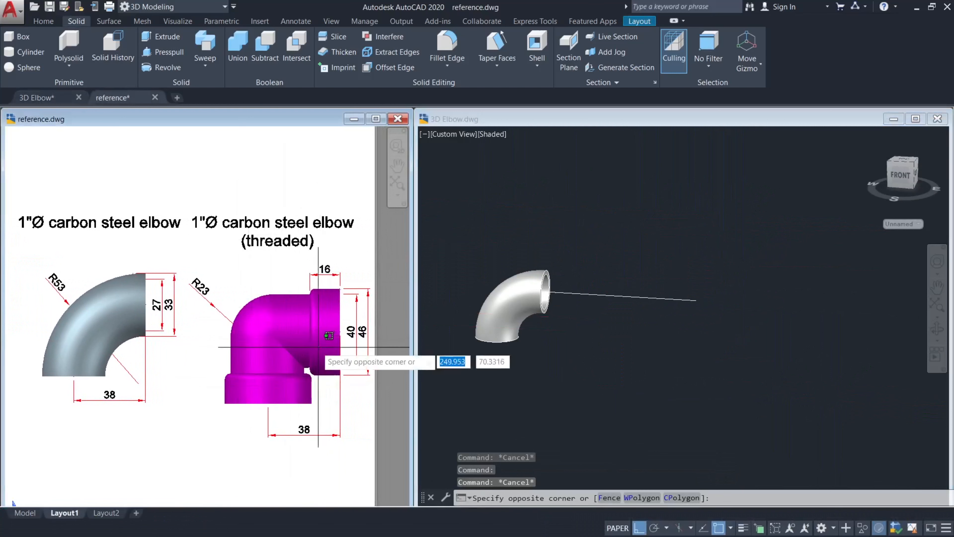
{"action": "left_click", "coordinate": [54, 134]}
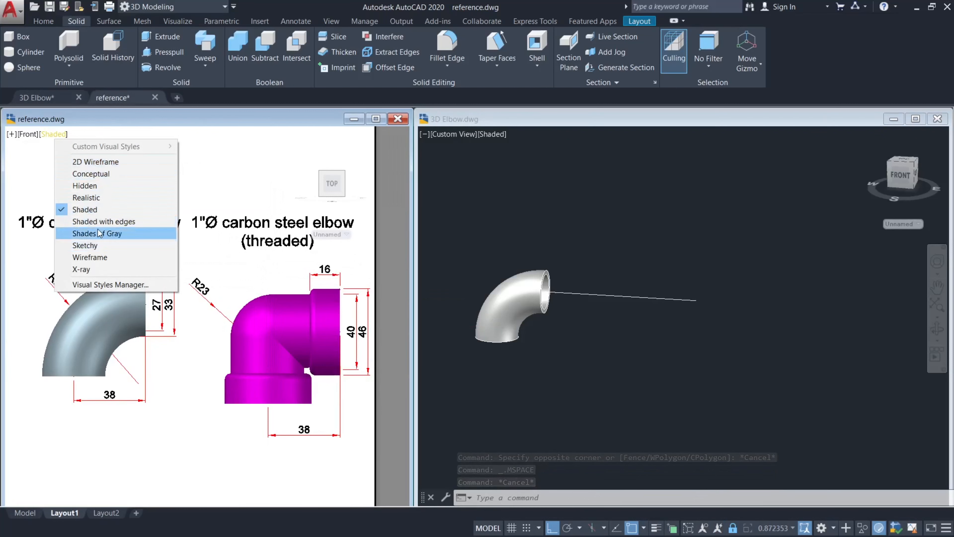
{"action": "left_click", "coordinate": [109, 270]}
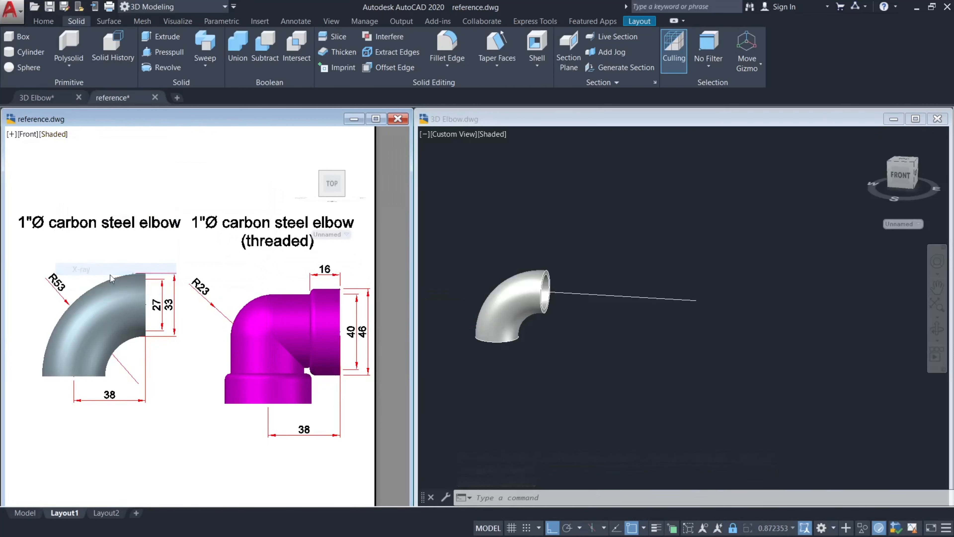
{"action": "double_click", "coordinate": [388, 432]}
{"action": "scroll", "coordinate": [335, 308], "scroll_direction": "up", "scroll_amount": 2}
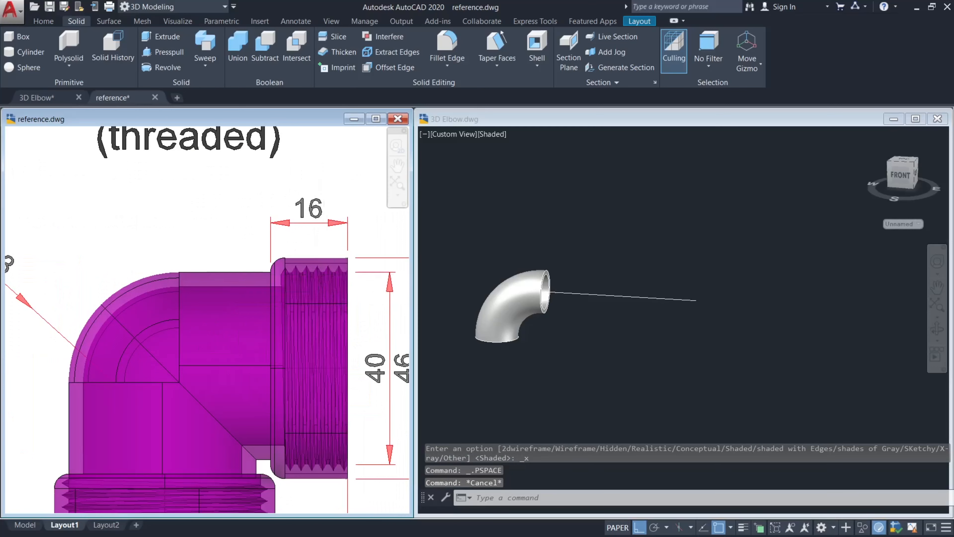
{"action": "scroll", "coordinate": [232, 232], "scroll_direction": "down", "scroll_amount": 2}
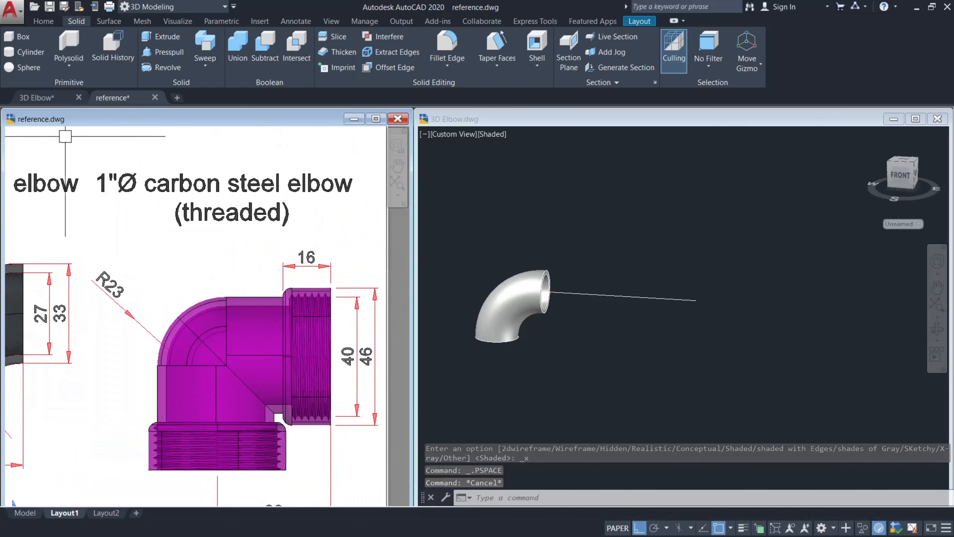
Try the Realistic visual style on the reference viewport and return it to Shaded.
{"action": "double_click", "coordinate": [13, 502]}
{"action": "left_click", "coordinate": [53, 134]}
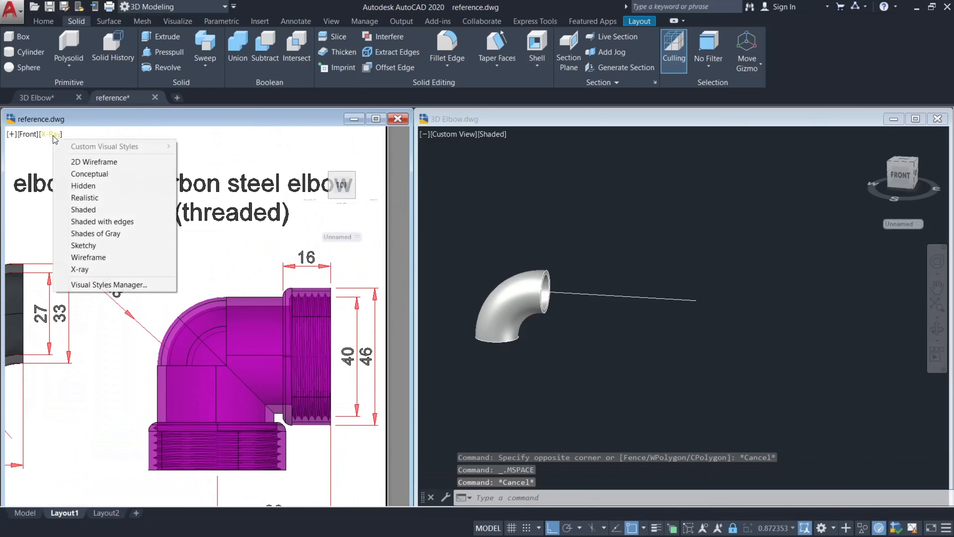
{"action": "left_click", "coordinate": [101, 198]}
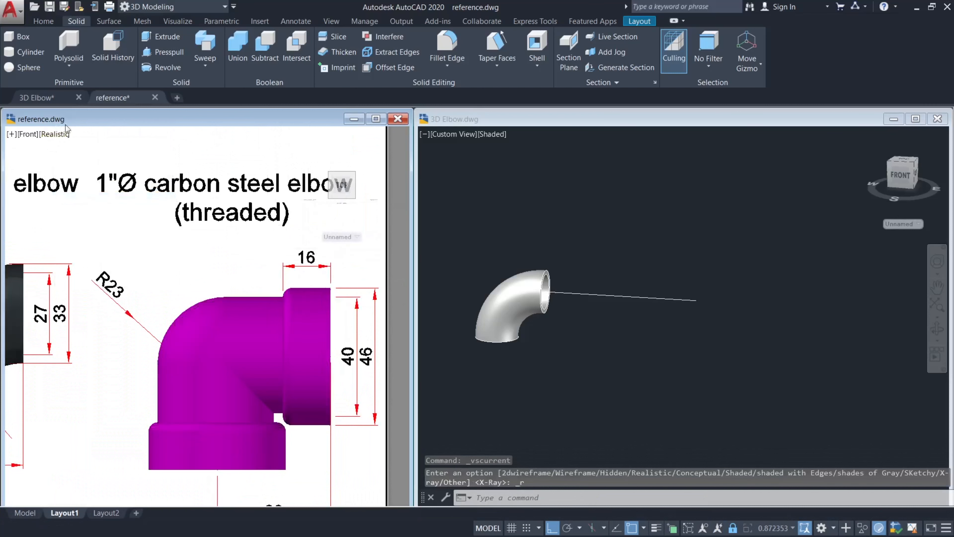
{"action": "left_click", "coordinate": [54, 134]}
{"action": "left_click", "coordinate": [105, 209]}
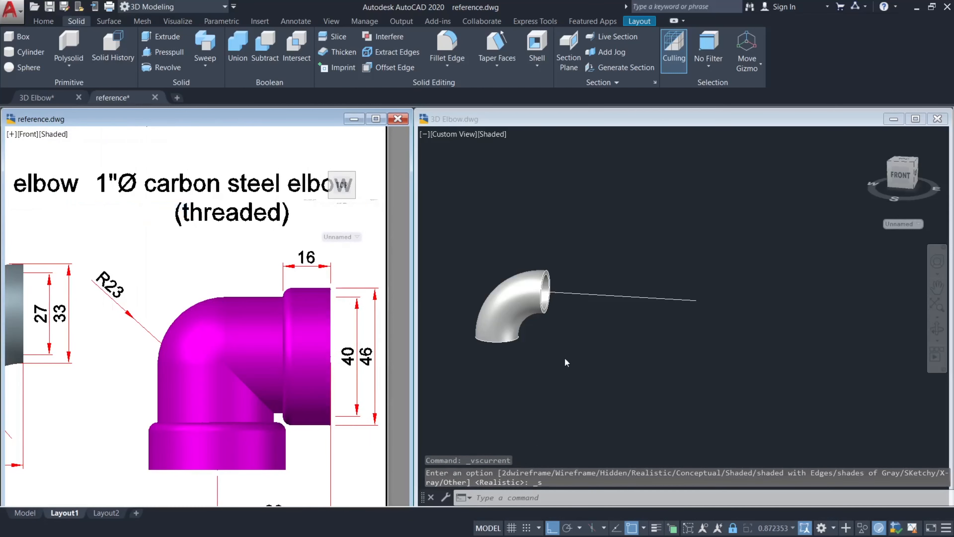
{"action": "left_click", "coordinate": [528, 286]}
{"action": "scroll", "coordinate": [622, 331], "scroll_direction": "down", "scroll_amount": 2}
{"action": "middle_click_drag", "start_coordinate": [624, 331], "coordinate": [707, 341]}
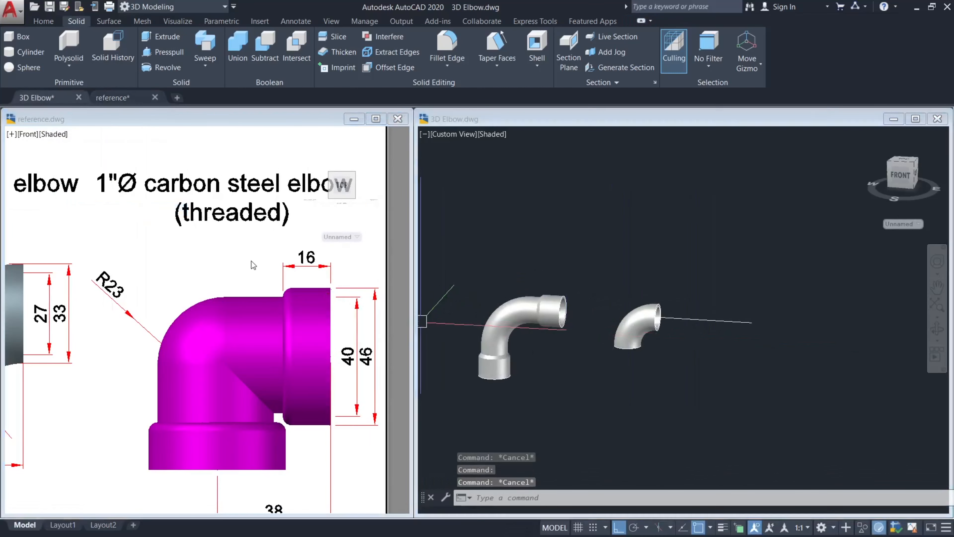
{"action": "left_click", "coordinate": [251, 261]}
{"action": "scroll", "coordinate": [248, 262], "scroll_direction": "down", "scroll_amount": 2}
{"action": "key", "text": "Escape"}
{"action": "key", "text": "Escape"}
{"action": "middle_click_drag", "start_coordinate": [277, 279], "coordinate": [263, 276]}
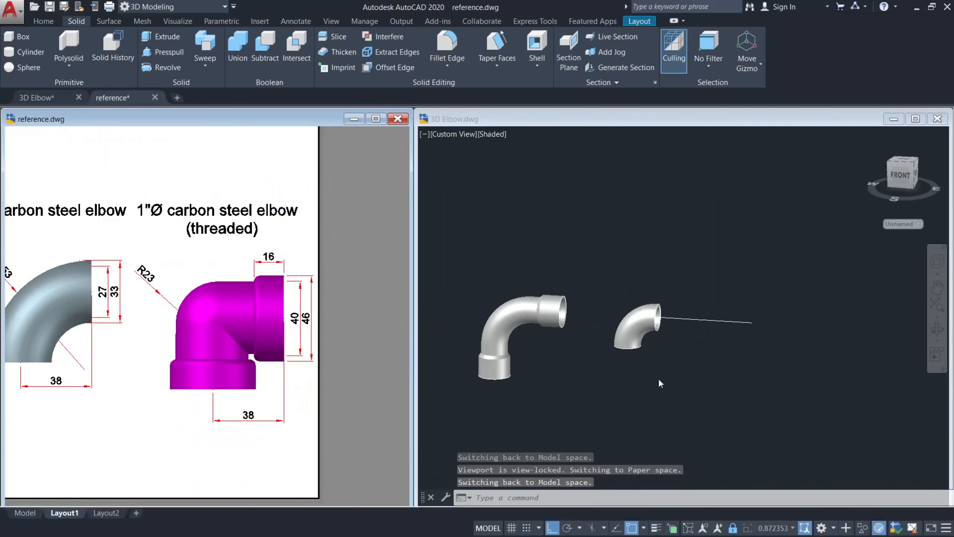
{"action": "left_click", "coordinate": [660, 382]}
{"action": "scroll", "coordinate": [784, 339], "scroll_direction": "up", "scroll_amount": 3}
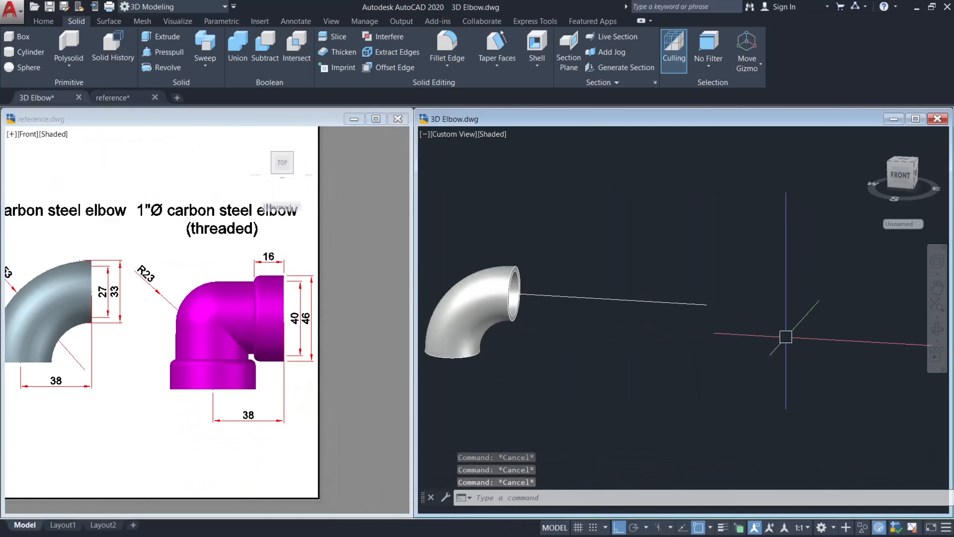
{"action": "type", "text": "c"}
{"action": "key", "text": "Return"}
{"action": "scroll", "coordinate": [706, 309], "scroll_direction": "up", "scroll_amount": 3}
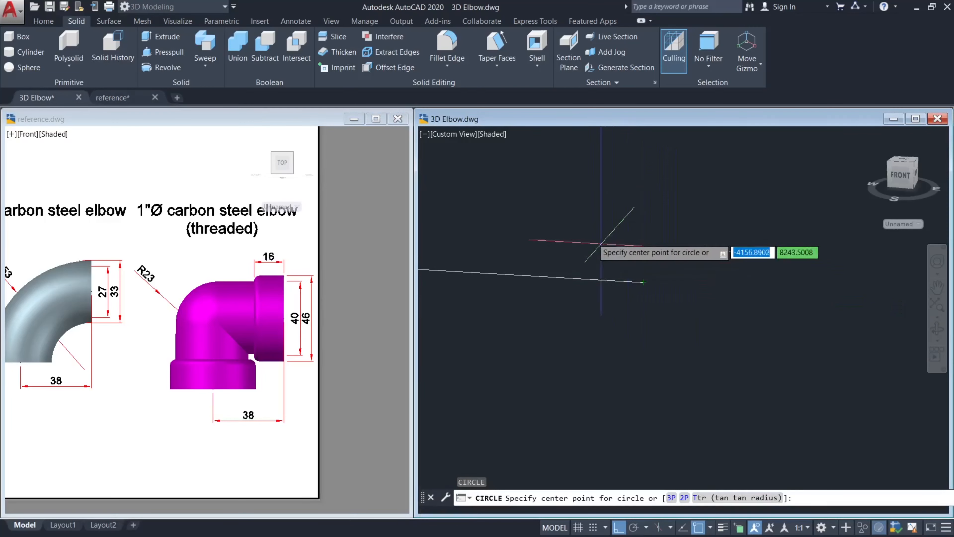
{"action": "key", "text": "Escape"}
Set the UCS to Right and draw a circle of diameter 46 centered on the guide line's free end.
{"action": "left_click", "coordinate": [50, 27]}
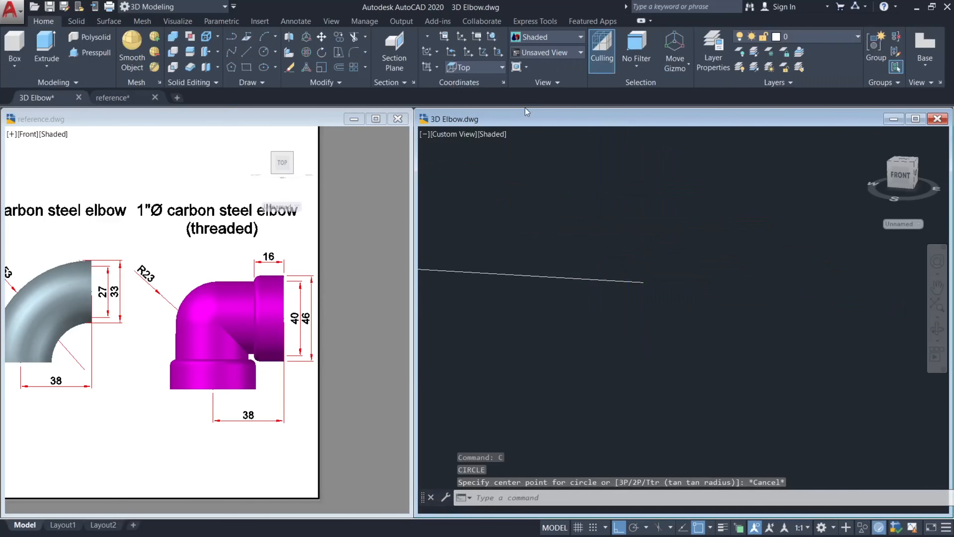
{"action": "left_click", "coordinate": [483, 70]}
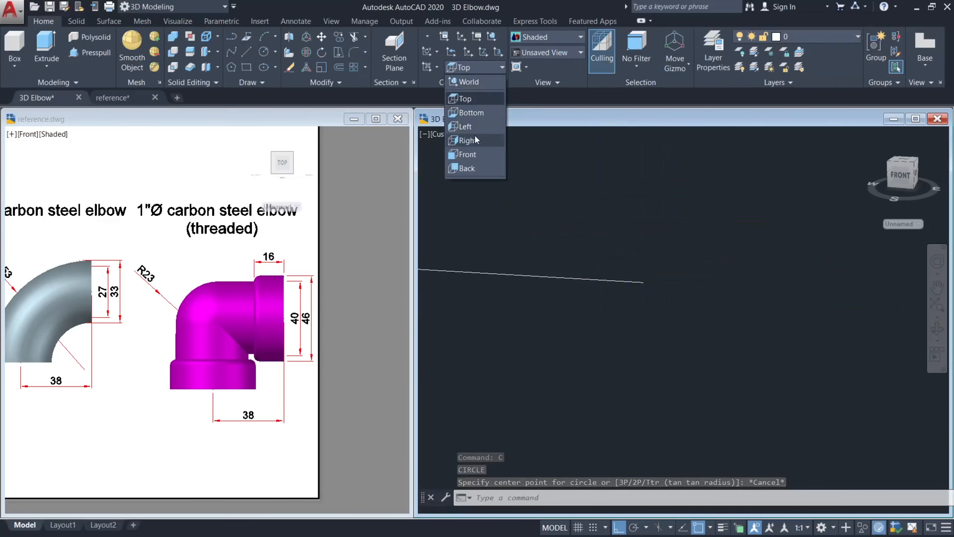
{"action": "left_click", "coordinate": [466, 140]}
{"action": "type", "text": "c"}
{"action": "key", "text": "Return"}
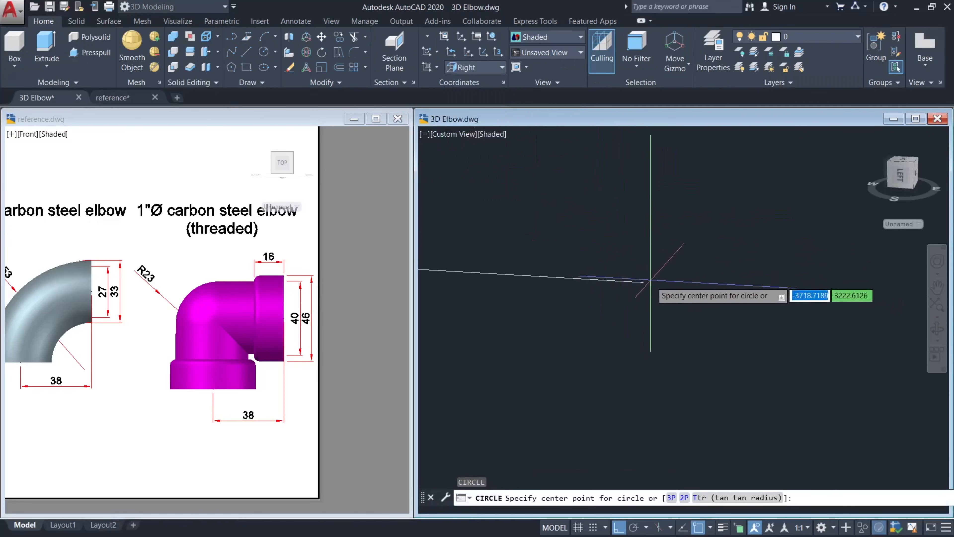
{"action": "left_click", "coordinate": [640, 282]}
{"action": "type", "text": "d"}
{"action": "key", "text": "Return"}
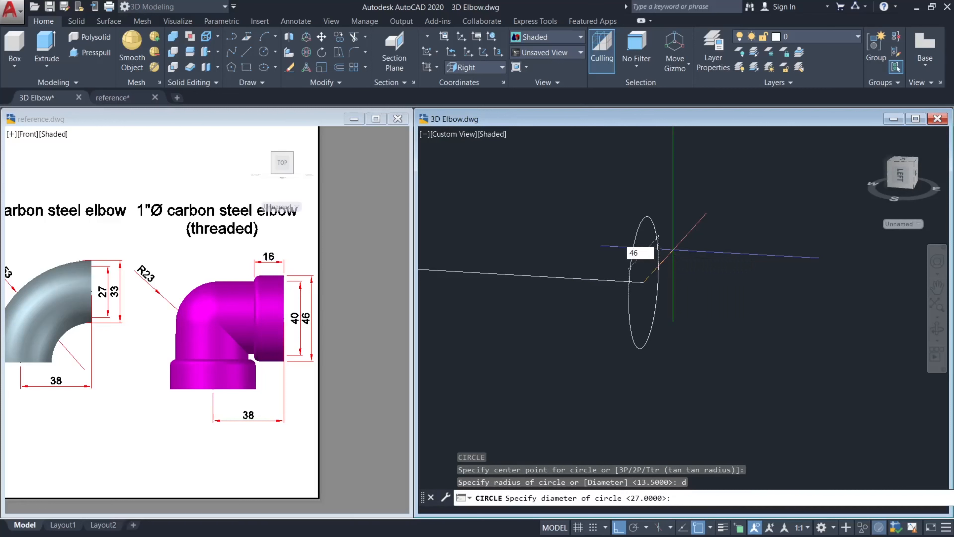
{"action": "key", "text": "Return"}
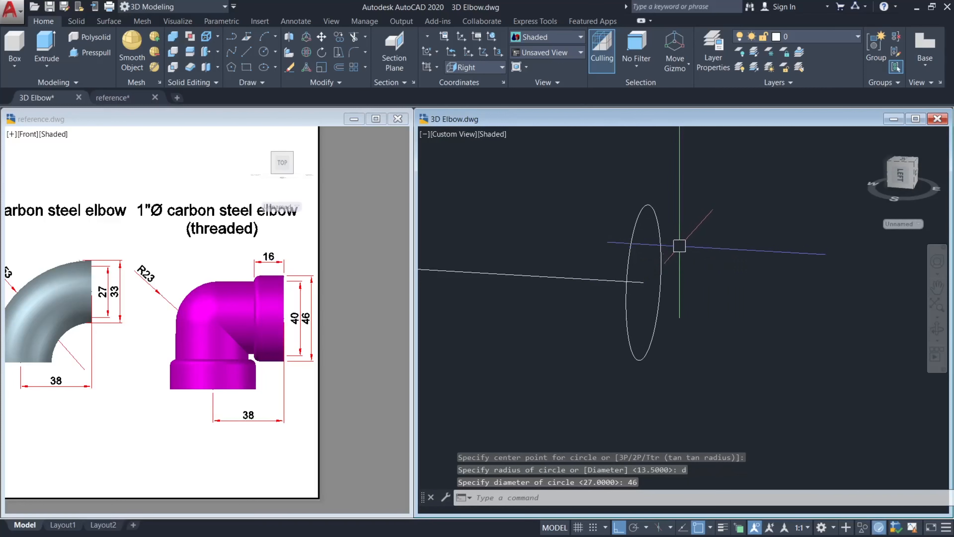
Draw a circle of diameter 40 concentric with the 46-diameter circle at the guide line's free end.
{"action": "key", "text": "Return"}
{"action": "left_click", "coordinate": [641, 281]}
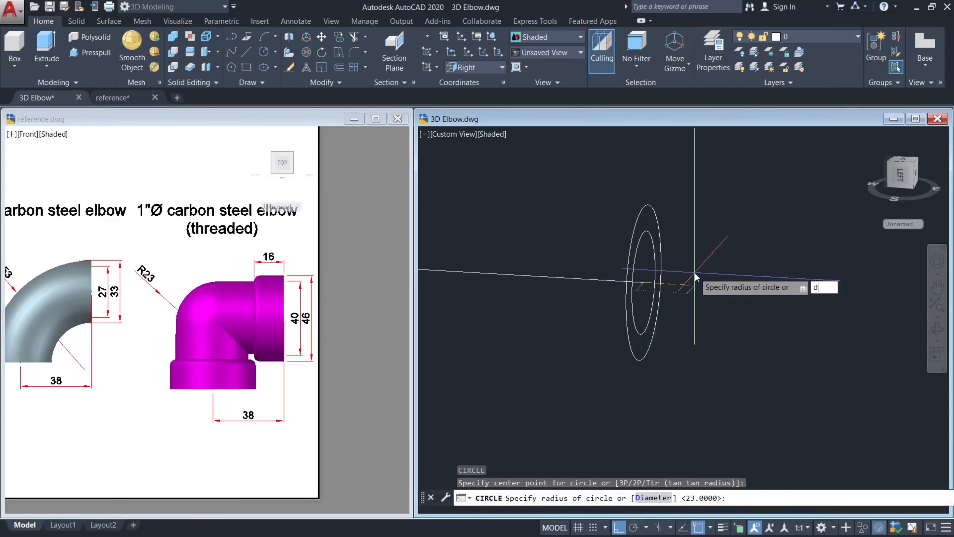
{"action": "type", "text": "d"}
{"action": "key", "text": "Return"}
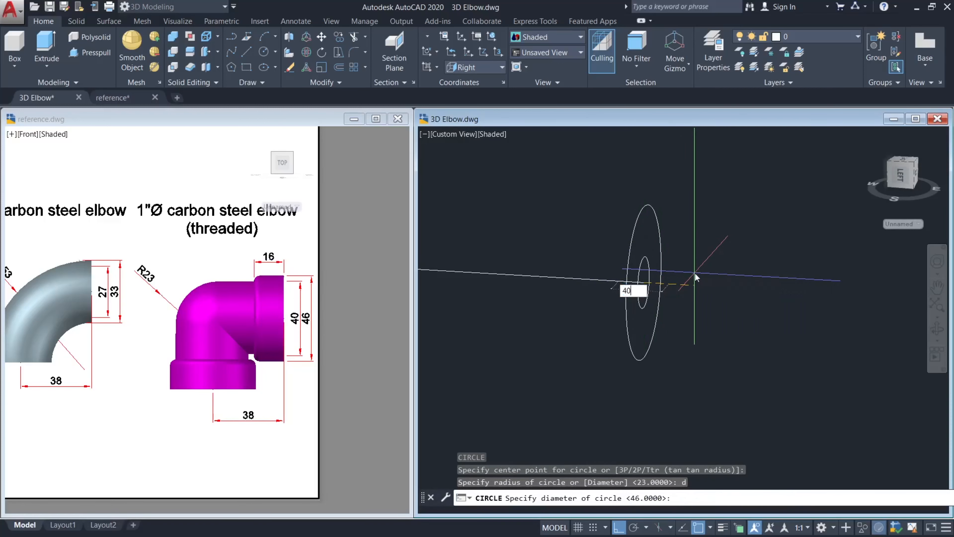
{"action": "key", "text": "Return"}
{"action": "key", "text": "Escape"}
{"action": "key", "text": "Escape"}
Copy both concentric circles 16 units along the guide line towards the carbon steel elbow.
{"action": "left_click", "coordinate": [688, 267]}
{"action": "left_click", "coordinate": [619, 197]}
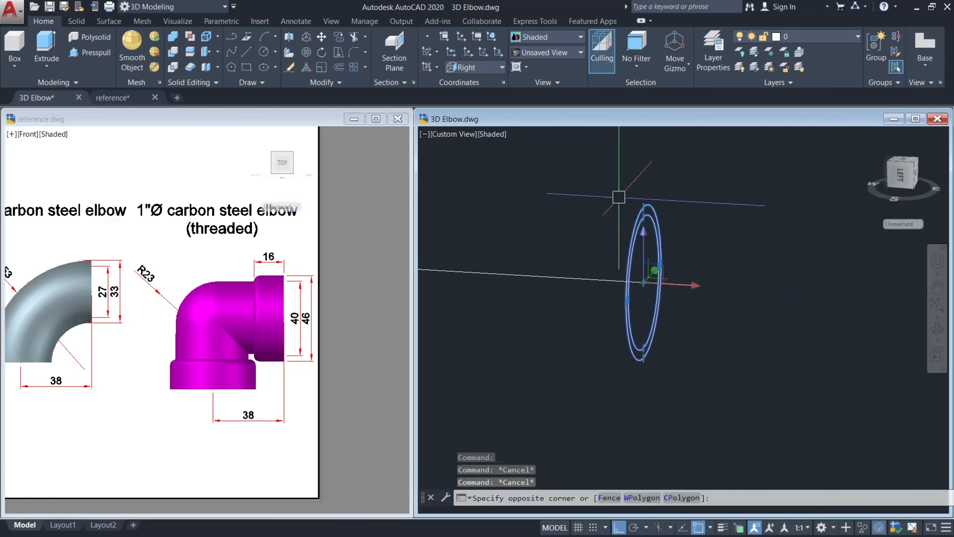
{"action": "type", "text": "co"}
{"action": "key", "text": "Return"}
{"action": "left_click", "coordinate": [607, 170]}
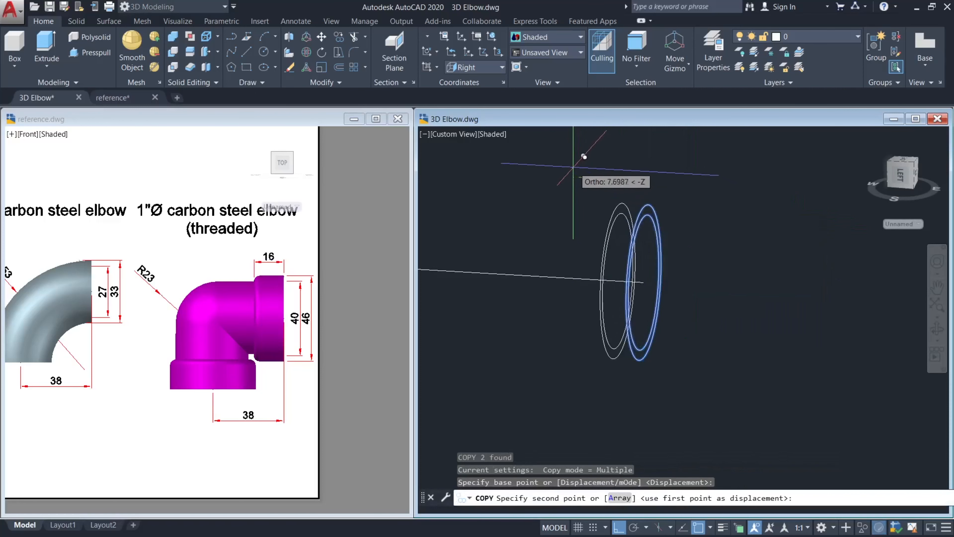
{"action": "type", "text": "16"}
{"action": "key", "text": "Return"}
{"action": "key", "text": "Escape"}
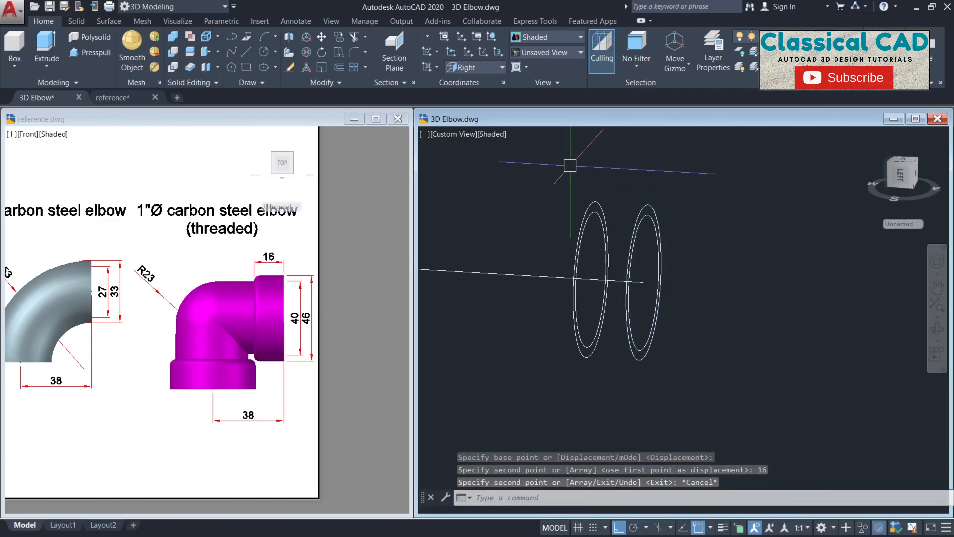
Copy both pairs of concentric circles 38 units straight down.
{"action": "left_click", "coordinate": [751, 263]}
{"action": "key", "text": "Escape"}
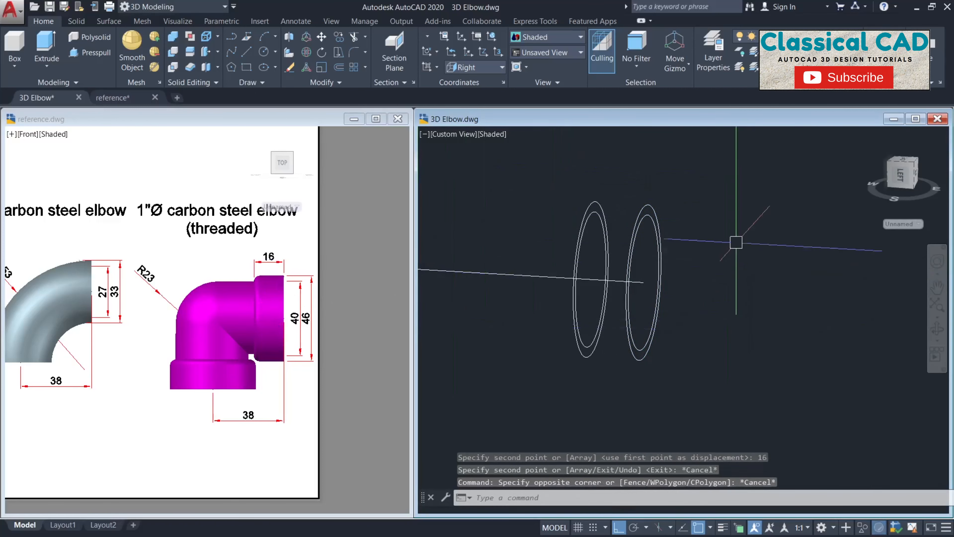
{"action": "left_click", "coordinate": [736, 243]}
{"action": "left_click", "coordinate": [558, 201]}
{"action": "type", "text": "co"}
{"action": "key", "text": "Return"}
{"action": "left_click", "coordinate": [693, 219]}
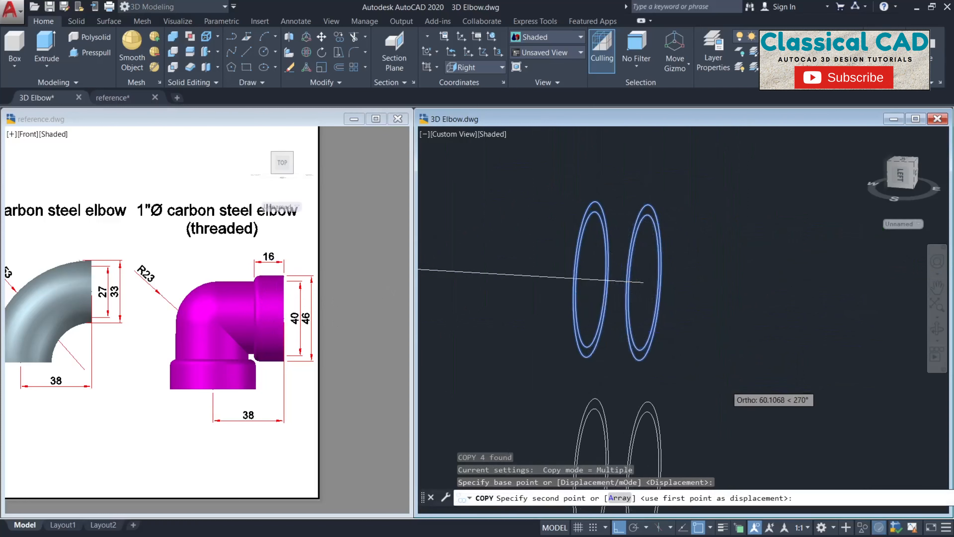
{"action": "middle_click_drag", "start_coordinate": [734, 376], "coordinate": [727, 251]}
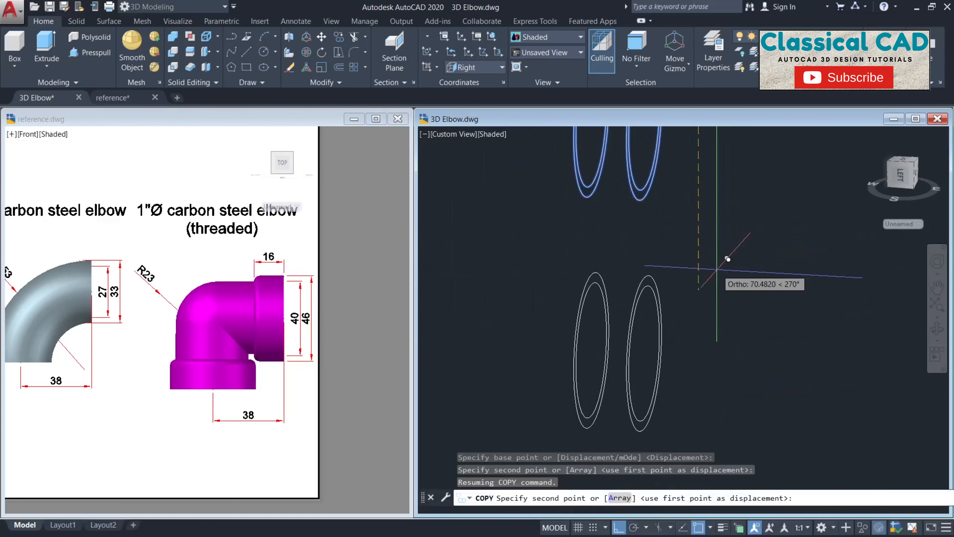
{"action": "key", "text": "Return"}
{"action": "key", "text": "Escape"}
{"action": "left_click", "coordinate": [726, 311]}
{"action": "left_click", "coordinate": [522, 254]}
{"action": "type", "text": "3"}
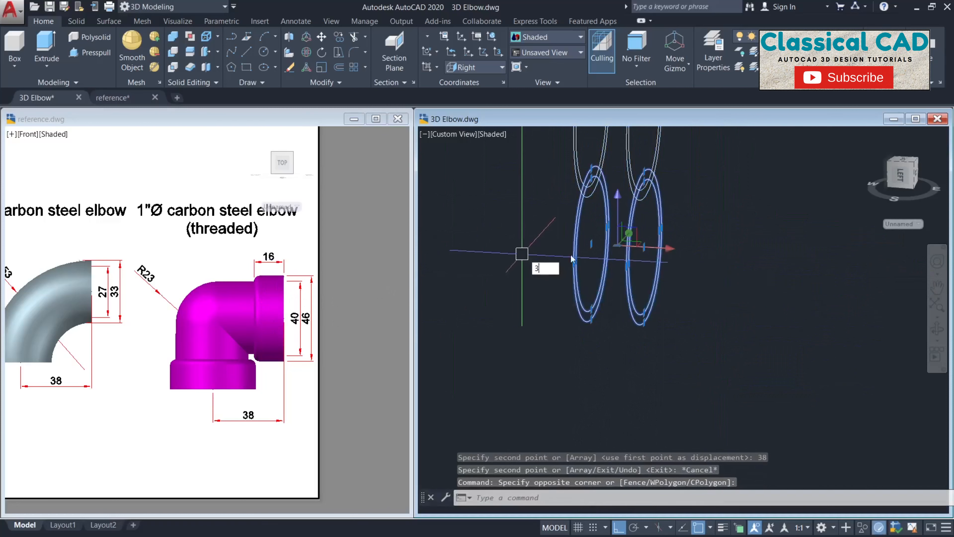
{"action": "type", "text": "drotate"}
{"action": "key", "text": "Return"}
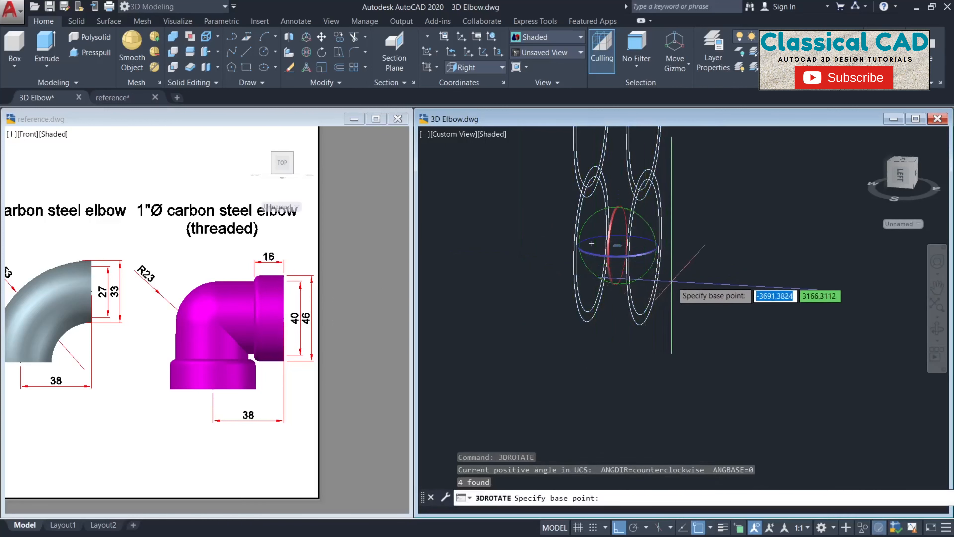
{"action": "left_click", "coordinate": [644, 248]}
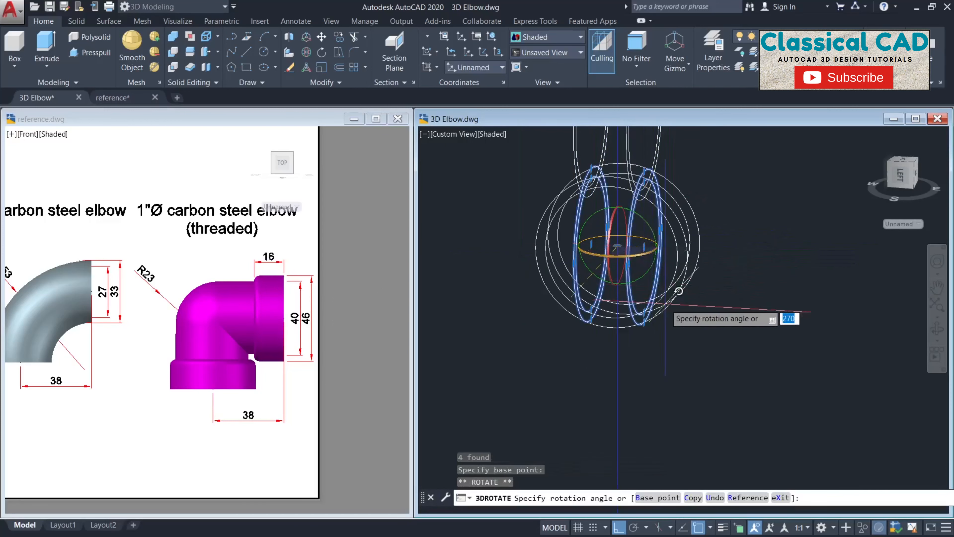
{"action": "key", "text": "Escape"}
{"action": "left_click", "coordinate": [669, 245]}
{"action": "key", "text": "Return"}
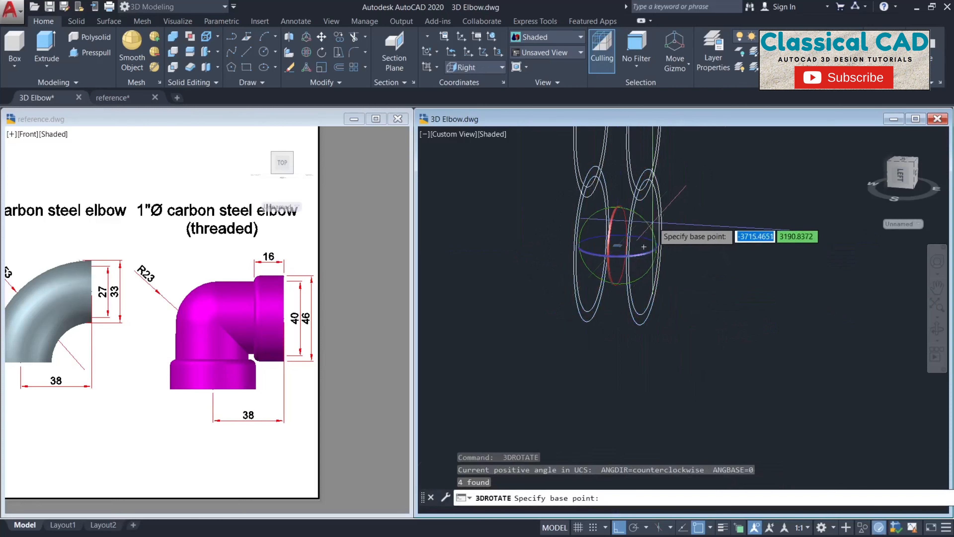
{"action": "key", "text": "Escape"}
{"action": "key", "text": "Escape"}
Rotate the four lower circles a quarter turn about the front-to-back axis so that they lie horizontally.
{"action": "left_click", "coordinate": [668, 252]}
{"action": "left_click", "coordinate": [543, 263]}
{"action": "type", "text": "3drotate"}
{"action": "key", "text": "Return"}
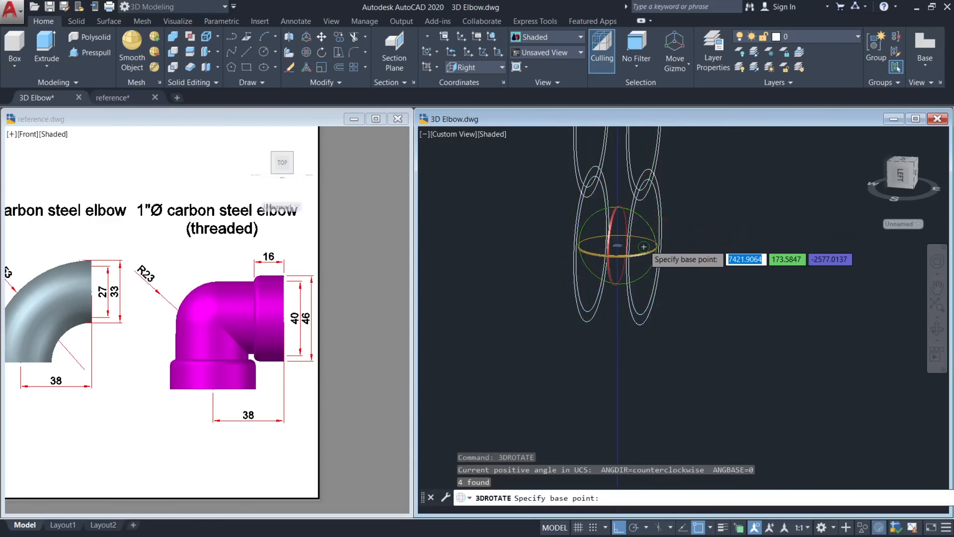
{"action": "left_click", "coordinate": [644, 248]}
{"action": "key", "text": "Escape"}
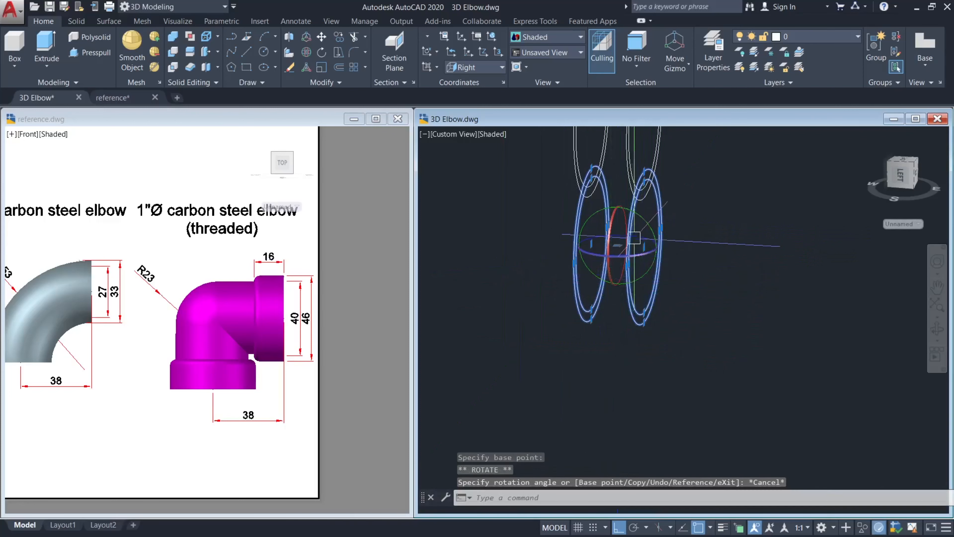
{"action": "left_click", "coordinate": [646, 220]}
{"action": "left_click", "coordinate": [632, 355]}
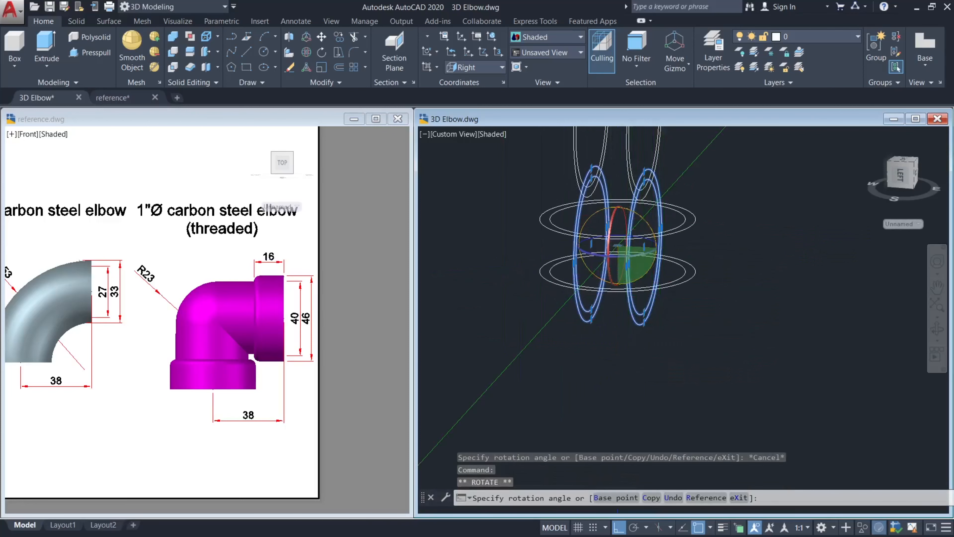
{"action": "key", "text": "Escape"}
{"action": "left_click", "coordinate": [716, 310]}
{"action": "key", "text": "Escape"}
Switch to the Front view and move the four horizontal circles 38 units sideways towards the carbon steel elbow.
{"action": "left_click", "coordinate": [570, 55]}
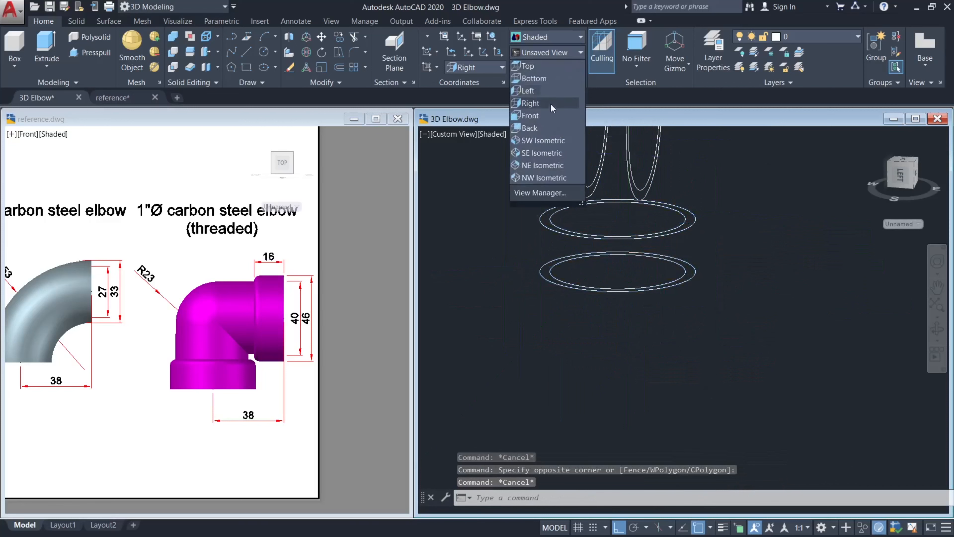
{"action": "left_click", "coordinate": [546, 116]}
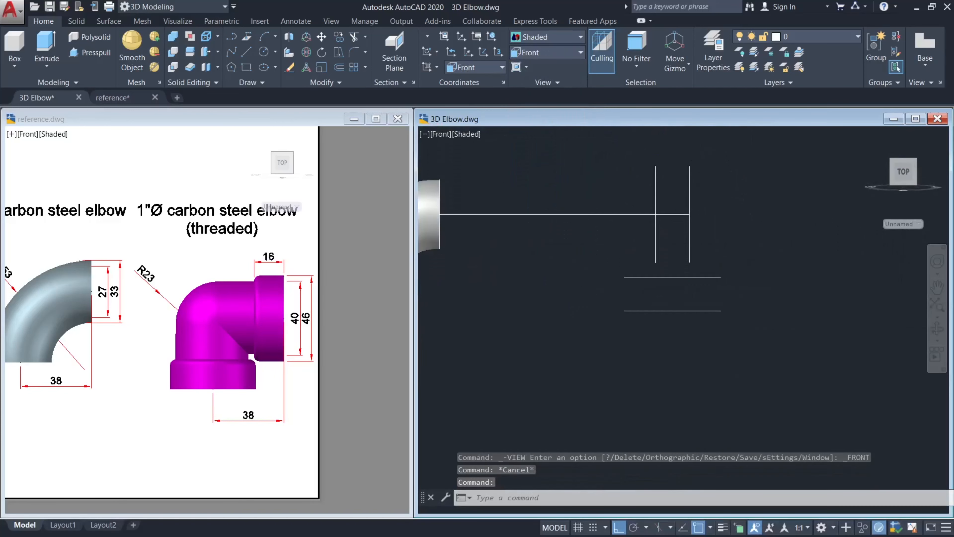
{"action": "left_click", "coordinate": [736, 315]}
{"action": "left_click", "coordinate": [724, 283]}
{"action": "type", "text": "M"}
{"action": "key", "text": "Return"}
{"action": "left_click", "coordinate": [749, 333]}
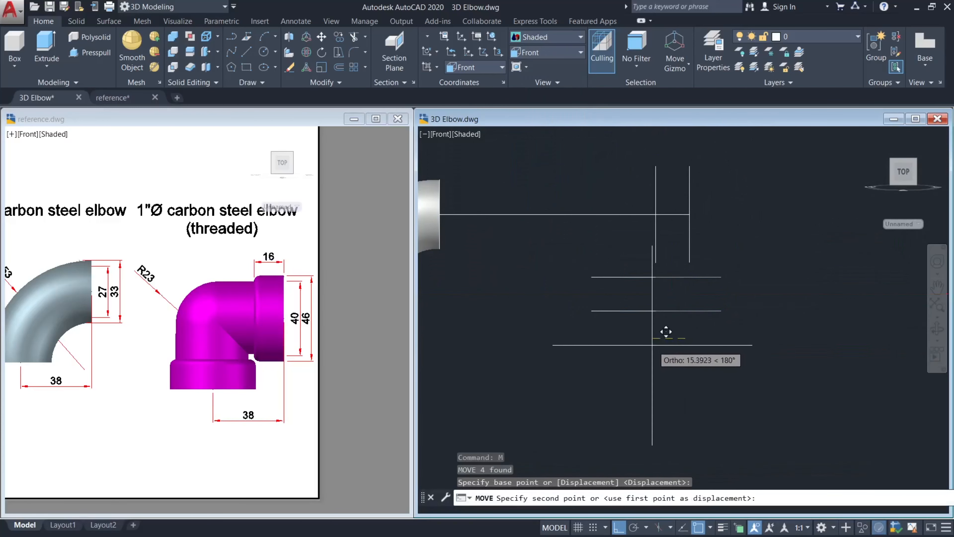
{"action": "type", "text": "38"}
{"action": "key", "text": "Return"}
Add vertical and horizontal linear dimensions between the guide line's free end and the center of the lowest circles.
{"action": "type", "text": "Di"}
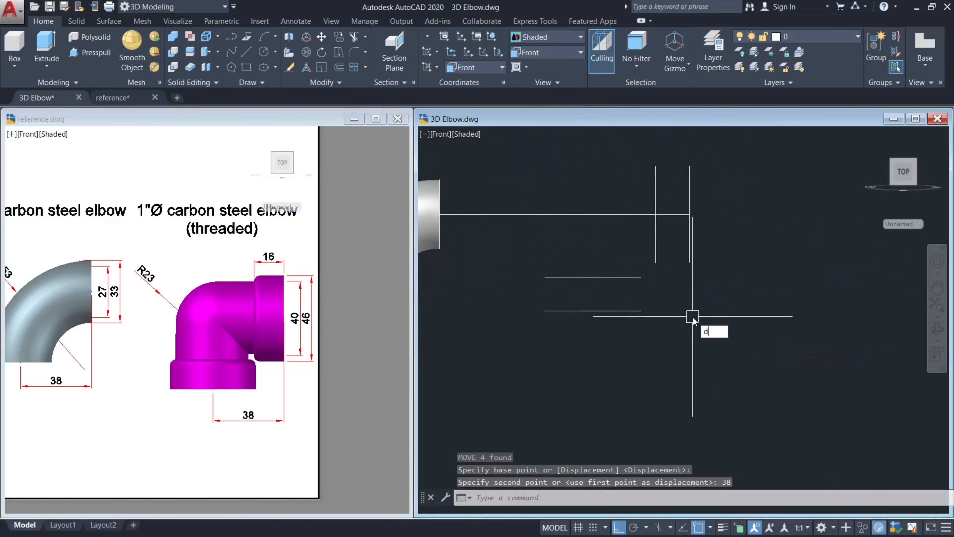
{"action": "type", "text": "mlin"}
{"action": "key", "text": "Return"}
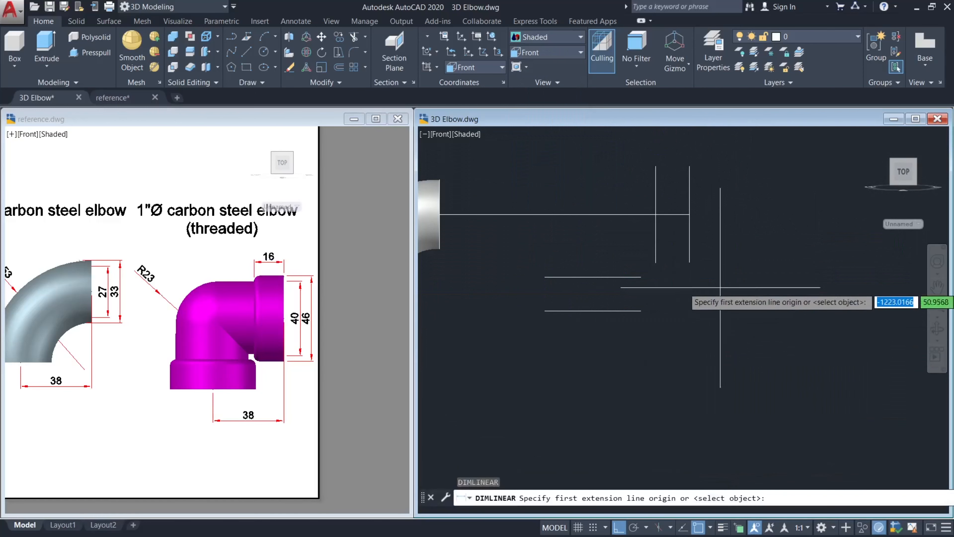
{"action": "left_click", "coordinate": [689, 214]}
{"action": "left_click", "coordinate": [593, 310]}
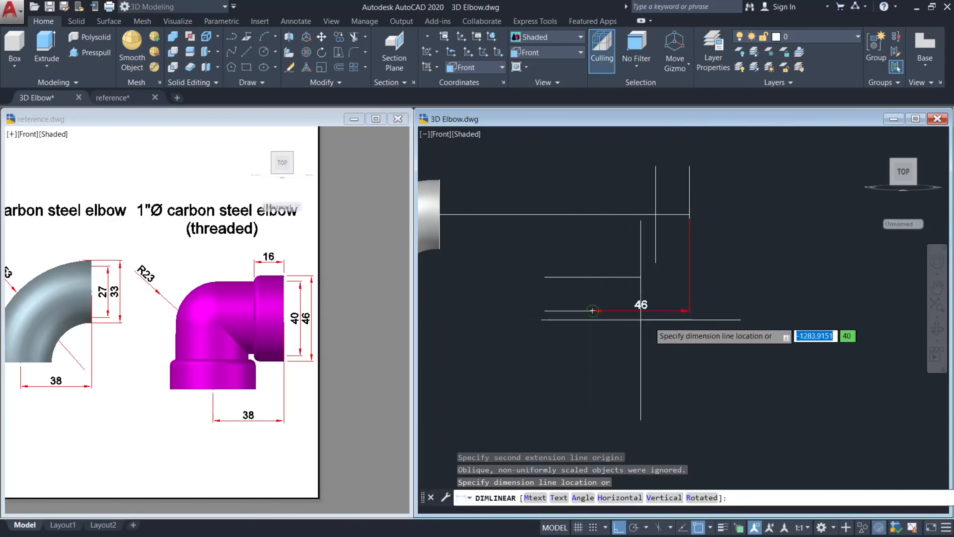
{"action": "left_click", "coordinate": [761, 294]}
{"action": "key", "text": "Return"}
{"action": "left_click", "coordinate": [689, 214]}
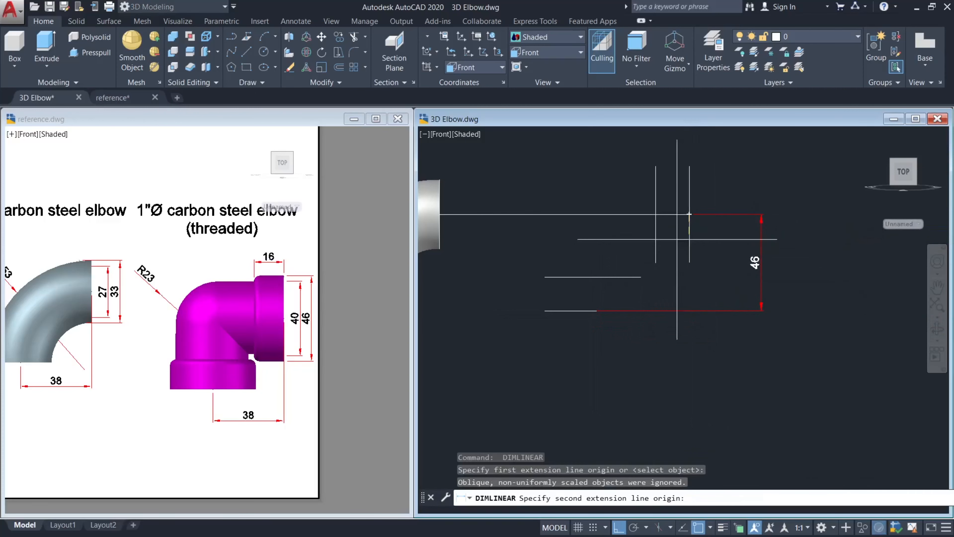
{"action": "left_click", "coordinate": [597, 305]}
{"action": "left_click", "coordinate": [613, 363]}
{"action": "key", "text": "Escape"}
{"action": "key", "text": "Escape"}
{"action": "left_click", "coordinate": [564, 331]}
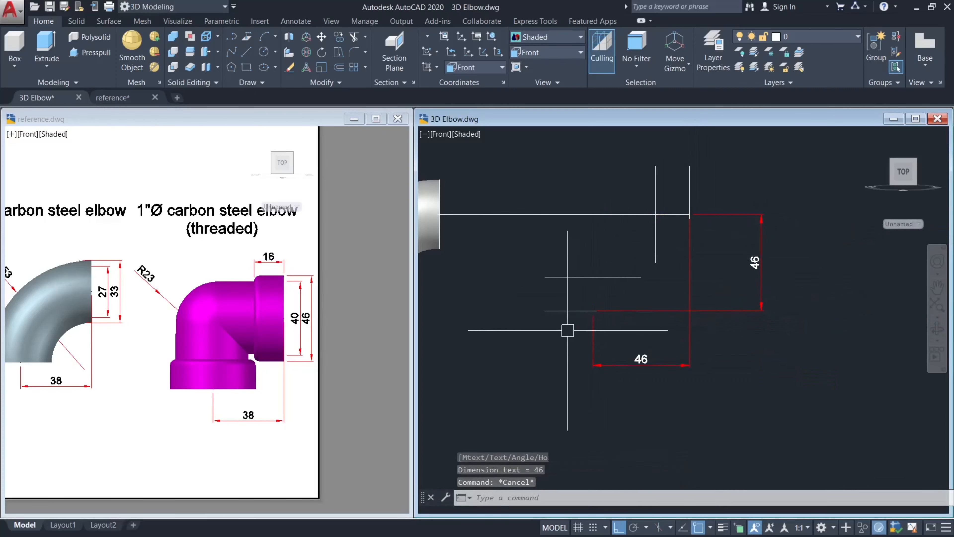
{"action": "left_click", "coordinate": [520, 254]}
{"action": "key", "text": "Escape"}
{"action": "key", "text": "Escape"}
{"action": "key", "text": "Escape"}
Move the four horizontal circles 8 units straight up.
{"action": "left_click", "coordinate": [557, 238]}
{"action": "left_click", "coordinate": [530, 330]}
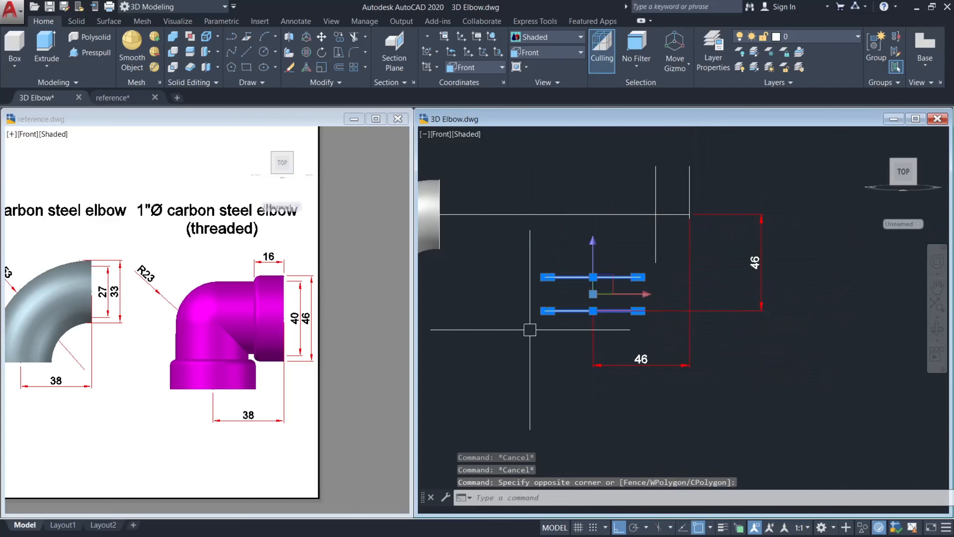
{"action": "middle_click_drag", "start_coordinate": [538, 302], "coordinate": [513, 312]}
{"action": "type", "text": "m"}
{"action": "key", "text": "Return"}
{"action": "scroll", "coordinate": [485, 307], "scroll_direction": "up", "scroll_amount": 2}
{"action": "left_click", "coordinate": [490, 318]}
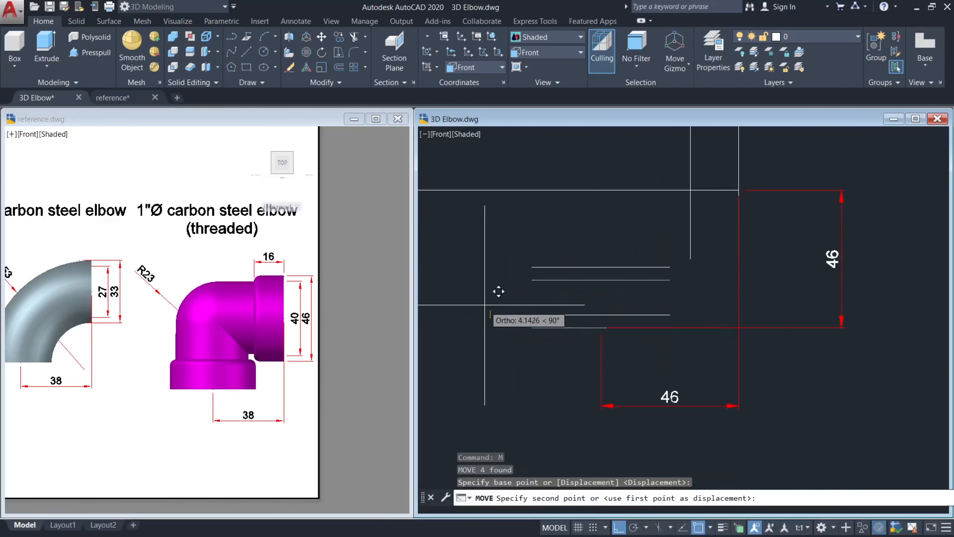
{"action": "type", "text": "8"}
{"action": "key", "text": "Return"}
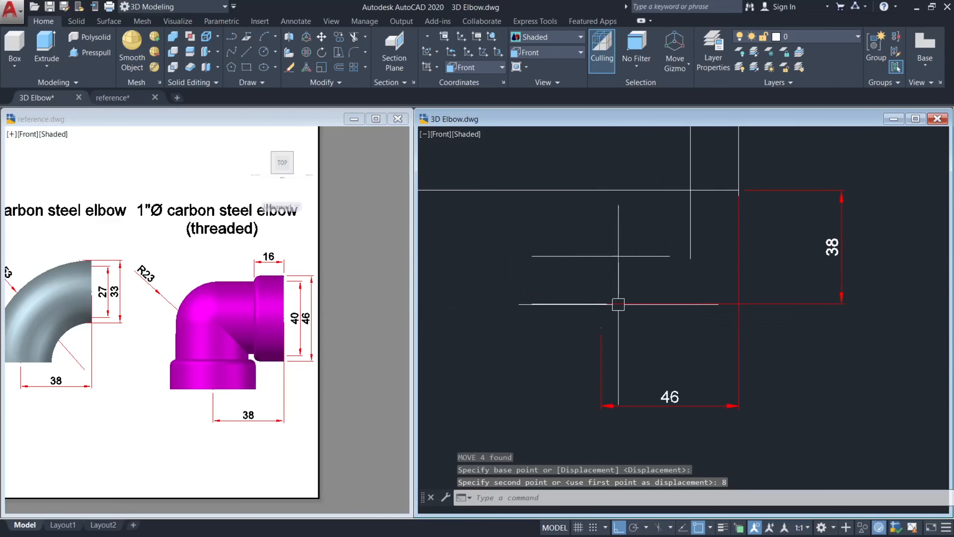
{"action": "key", "text": "Escape"}
{"action": "key", "text": "Escape"}
Move the four upright circles 8 units along the guide line towards the carbon steel elbow.
{"action": "middle_click_drag", "start_coordinate": [748, 313], "coordinate": [683, 361]}
{"action": "left_click", "coordinate": [687, 189]}
{"action": "left_click", "coordinate": [591, 171]}
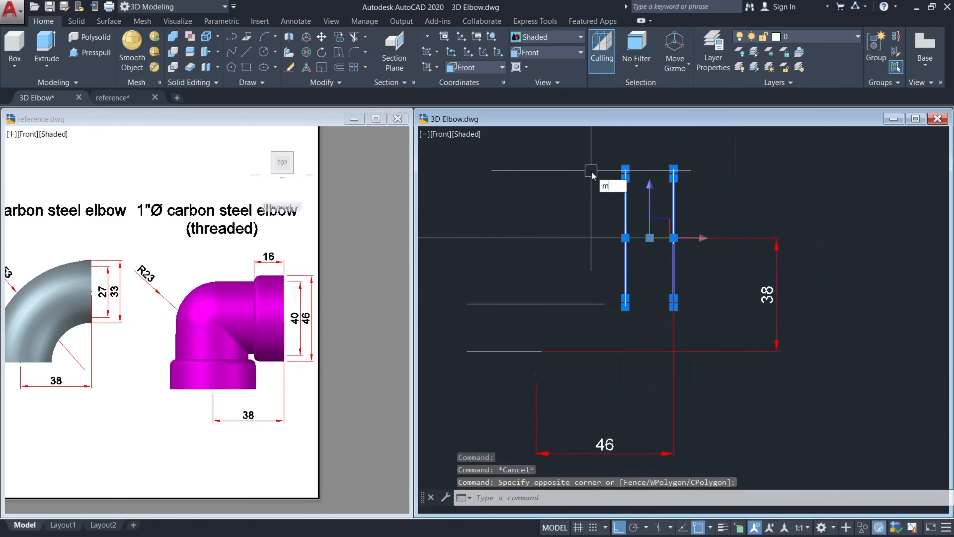
{"action": "type", "text": "m"}
{"action": "key", "text": "Return"}
{"action": "left_click", "coordinate": [625, 170]}
{"action": "type", "text": "8"}
{"action": "key", "text": "Return"}
{"action": "key", "text": "Escape"}
{"action": "key", "text": "Escape"}
Relocate the horizontal dimension's origin from the guide line's free end to the moved outer circles' center.
{"action": "left_click", "coordinate": [713, 405]}
{"action": "left_click", "coordinate": [632, 383]}
{"action": "left_click", "coordinate": [674, 238]}
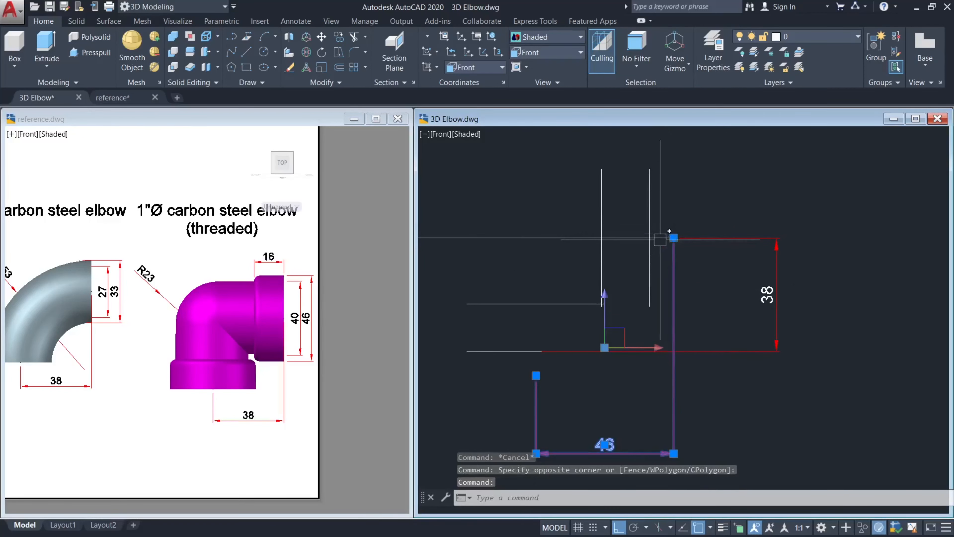
{"action": "left_click", "coordinate": [649, 230]}
{"action": "key", "text": "Escape"}
{"action": "scroll", "coordinate": [667, 237], "scroll_direction": "down", "scroll_amount": 2}
{"action": "key", "text": "Escape"}
{"action": "scroll", "coordinate": [665, 321], "scroll_direction": "up", "scroll_amount": 2}
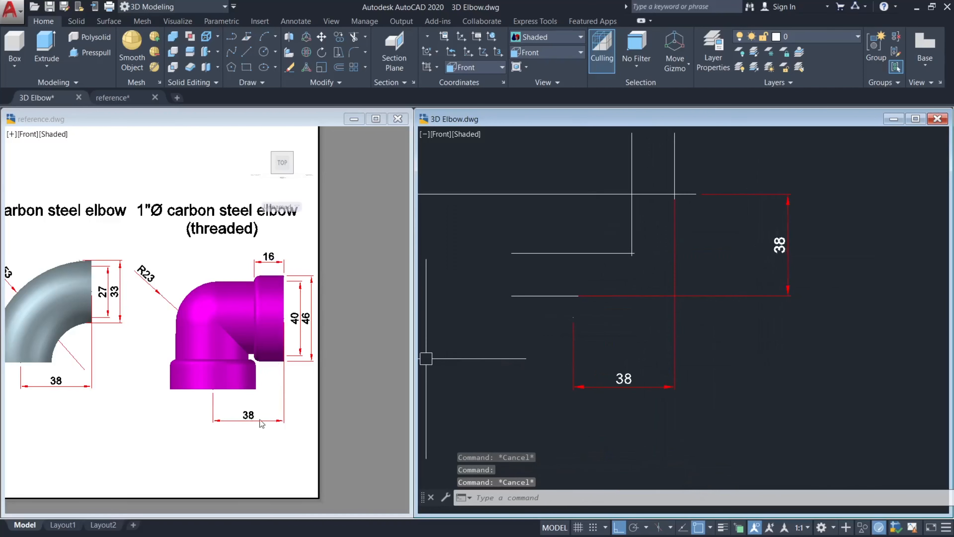
Erase the horizontal and vertical dimensions beside the circles.
{"action": "left_click", "coordinate": [693, 355]}
{"action": "key", "text": "Escape"}
{"action": "left_click", "coordinate": [779, 341]}
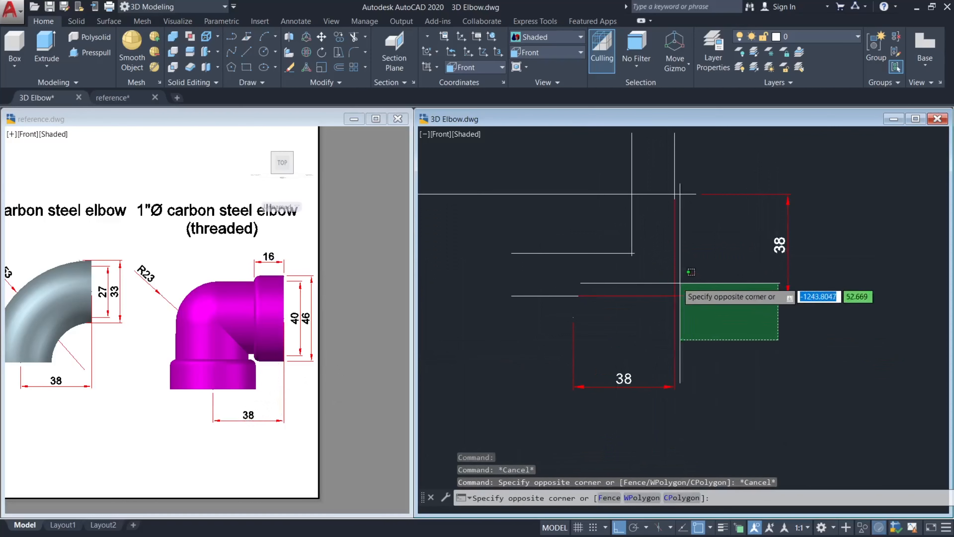
{"action": "left_click", "coordinate": [645, 266]}
{"action": "type", "text": "e"}
{"action": "key", "text": "Return"}
{"action": "key", "text": "Escape"}
Erase the straight guide line that runs from the carbon steel elbow through the upright circles.
{"action": "middle_click_drag", "start_coordinate": [667, 264], "coordinate": [678, 287]}
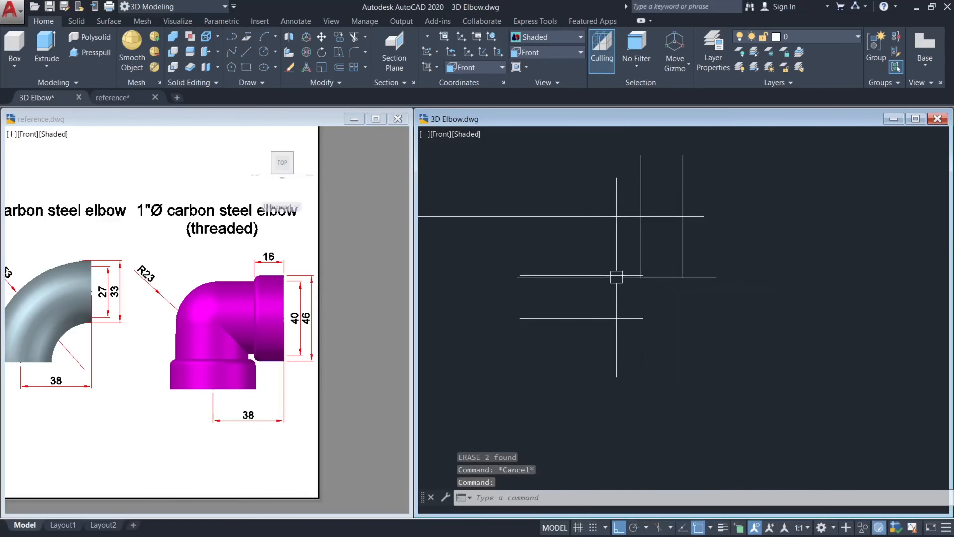
{"action": "middle_click_drag", "start_coordinate": [618, 278], "coordinate": [592, 322], "text": "shift"}
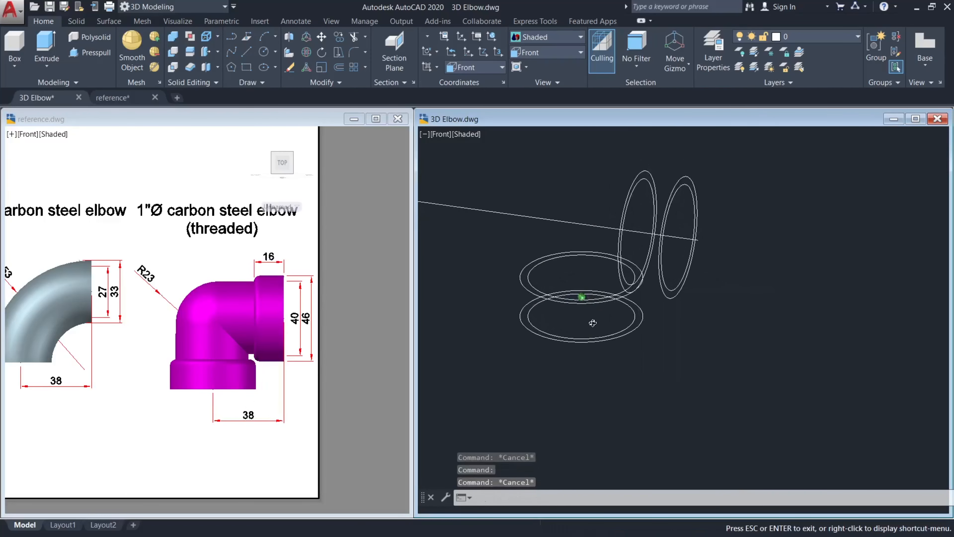
{"action": "key", "text": "Escape"}
{"action": "middle_click_drag", "start_coordinate": [495, 240], "coordinate": [539, 288]}
{"action": "key", "text": "Escape"}
{"action": "left_click", "coordinate": [539, 288]}
{"action": "left_click", "coordinate": [514, 236]}
{"action": "type", "text": "e"}
{"action": "key", "text": "Return"}
{"action": "key", "text": "Escape"}
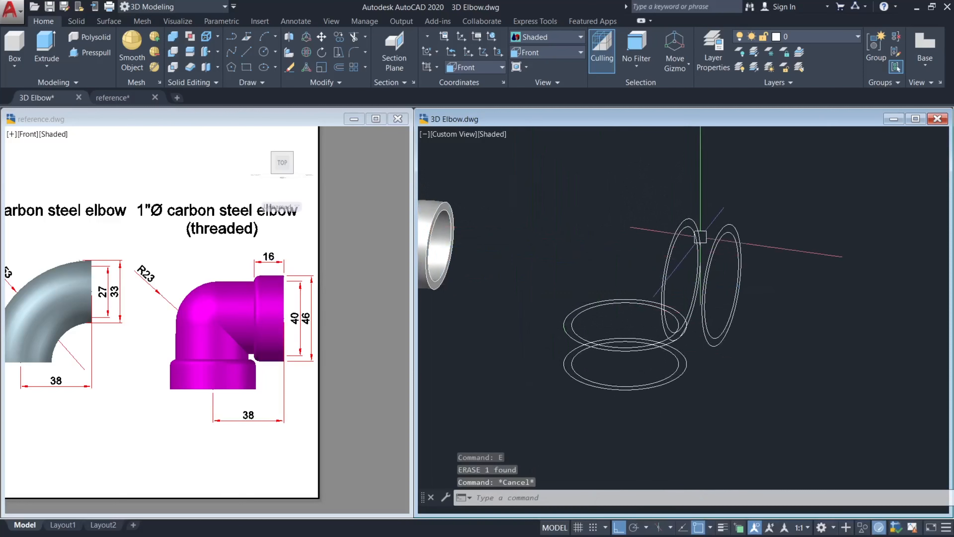
With the UCS set to Right, draw a 5-unit line outward from the top of the left upright pair's inner circle, away from the right pair.
{"action": "left_click", "coordinate": [484, 70]}
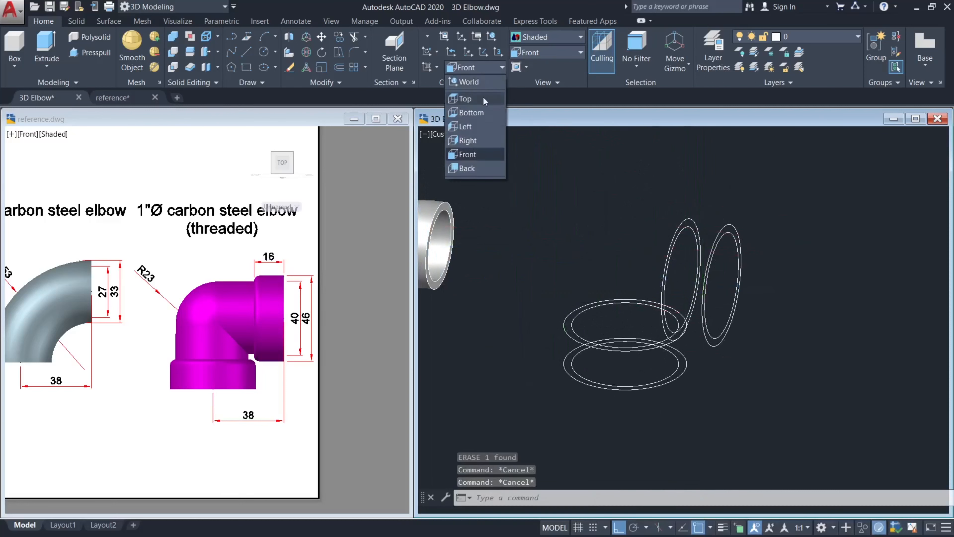
{"action": "left_click", "coordinate": [473, 142]}
{"action": "type", "text": "l"}
{"action": "key", "text": "Return"}
{"action": "scroll", "coordinate": [673, 228], "scroll_direction": "up", "scroll_amount": 3}
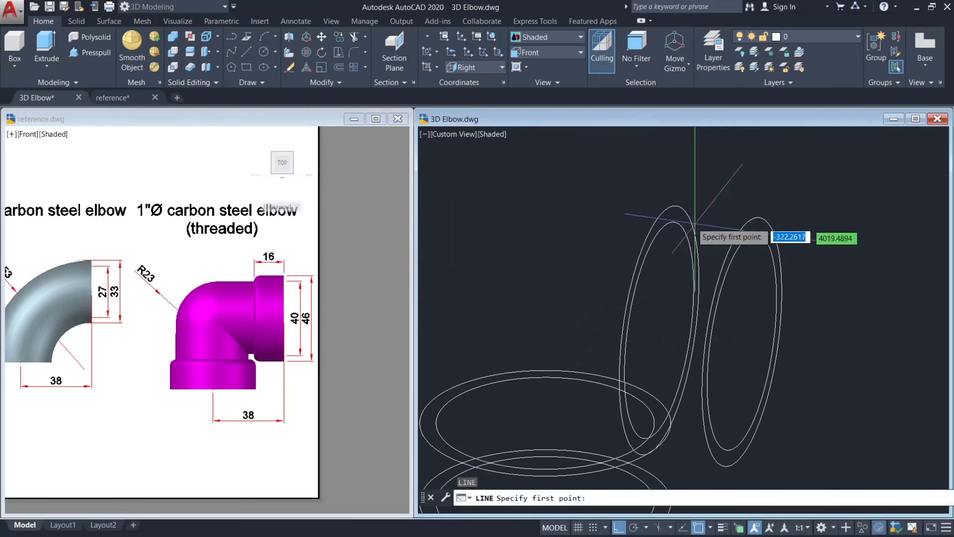
{"action": "left_click", "coordinate": [659, 231]}
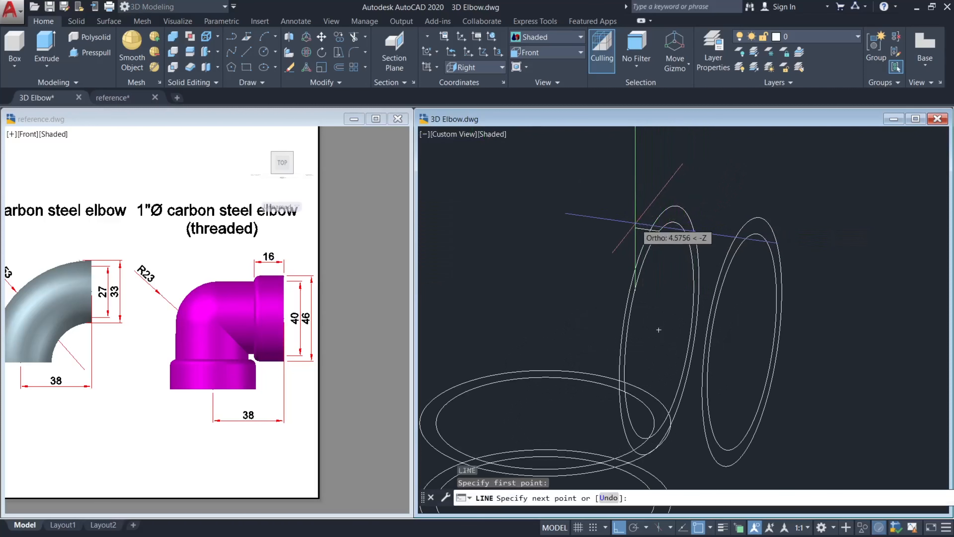
{"action": "type", "text": "5"}
{"action": "key", "text": "Return"}
{"action": "middle_click_drag", "start_coordinate": [639, 233], "coordinate": [706, 203]}
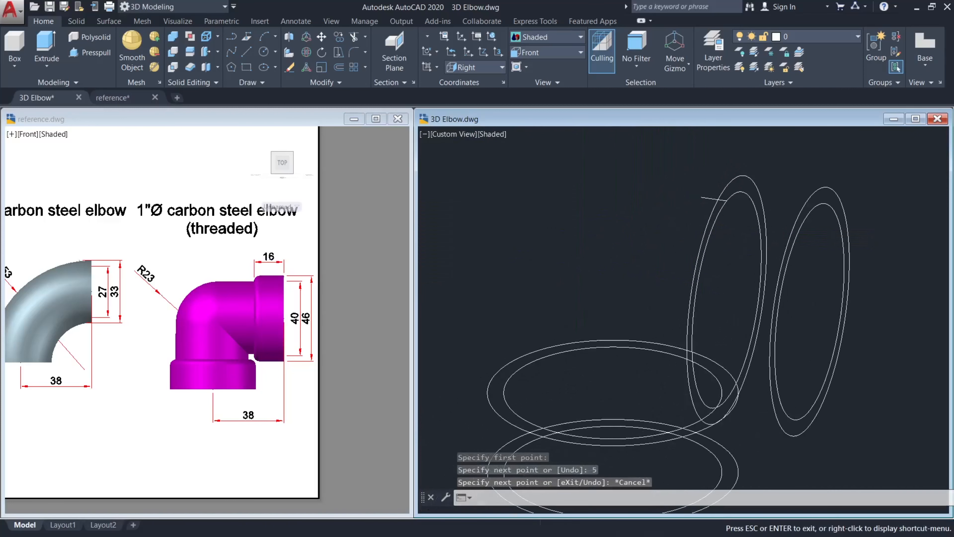
{"action": "key", "text": "Escape"}
With the UCS set to Top, draw a 5-unit line straight up from the left side of the upper horizontal pair's inner circle.
{"action": "left_click", "coordinate": [484, 67]}
{"action": "left_click", "coordinate": [475, 100]}
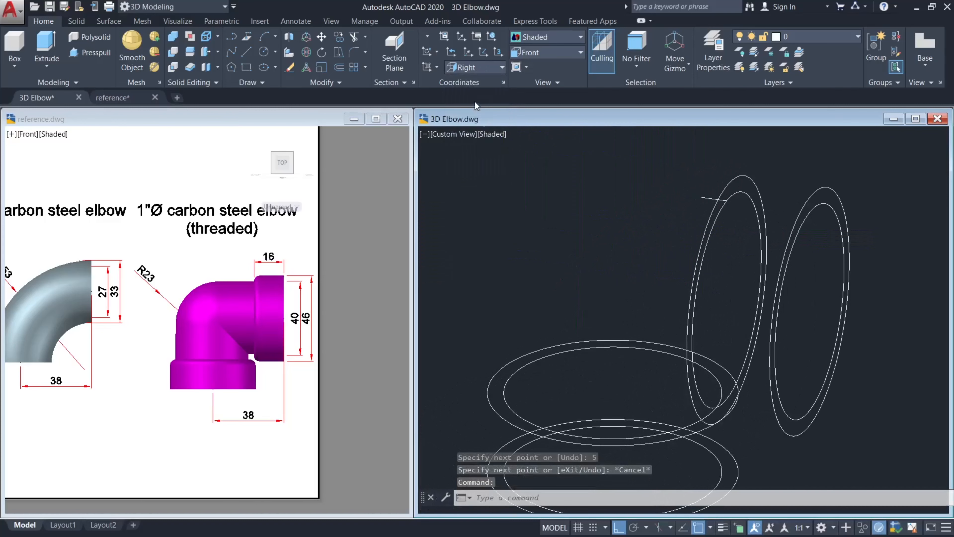
{"action": "middle_click_drag", "start_coordinate": [634, 271], "coordinate": [667, 241]}
{"action": "type", "text": "l"}
{"action": "key", "text": "Return"}
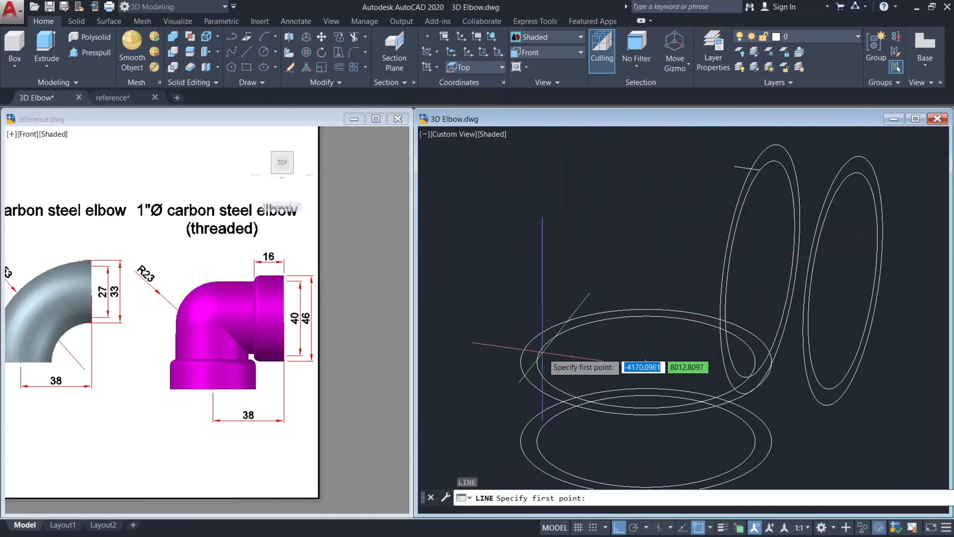
{"action": "left_click", "coordinate": [545, 348]}
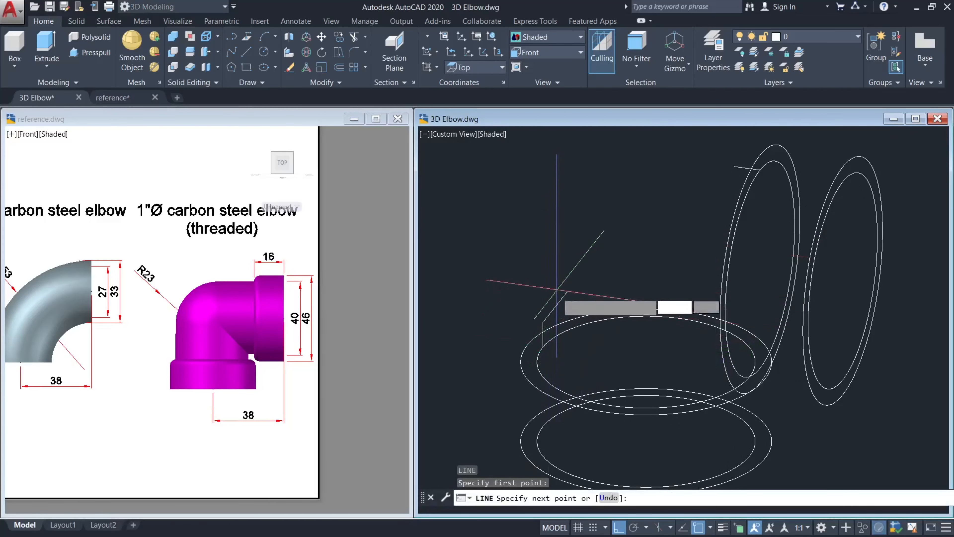
{"action": "type", "text": "5"}
{"action": "key", "text": "Return"}
{"action": "key", "text": "Escape"}
Fillet the two short guide lines together with a radius of 23.
{"action": "scroll", "coordinate": [581, 278], "scroll_direction": "down", "scroll_amount": 3}
{"action": "middle_click_drag", "start_coordinate": [693, 276], "coordinate": [569, 269], "text": "shift"}
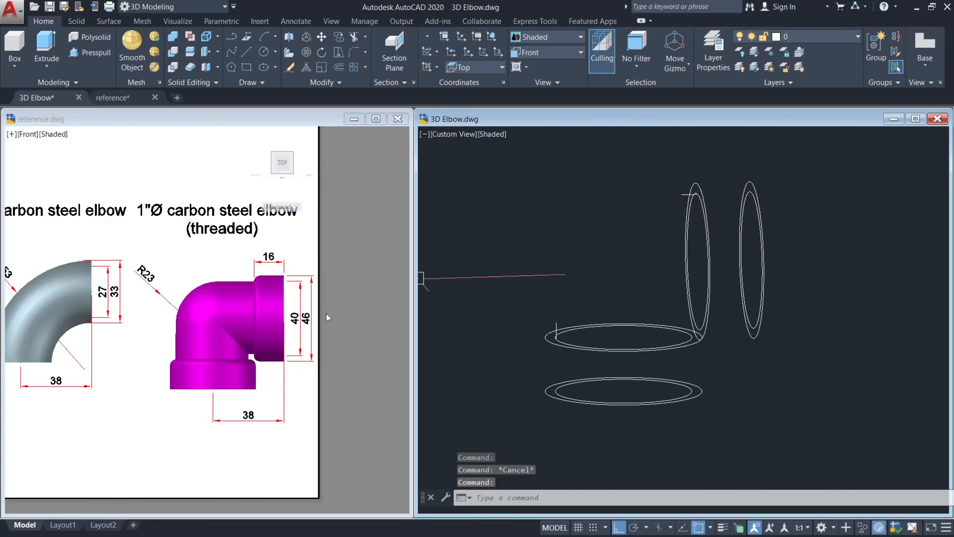
{"action": "left_click", "coordinate": [589, 266]}
{"action": "key", "text": "Escape"}
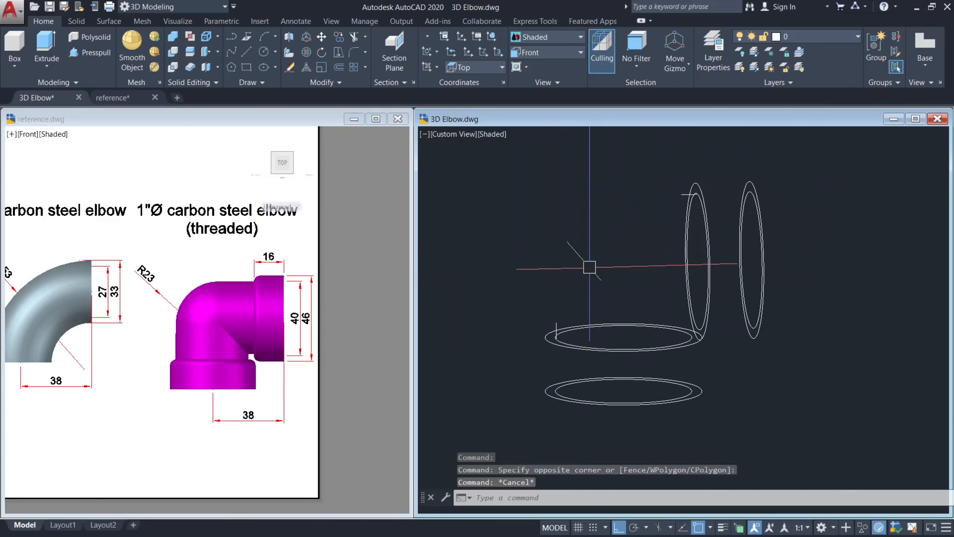
{"action": "type", "text": "f"}
{"action": "key", "text": "Return"}
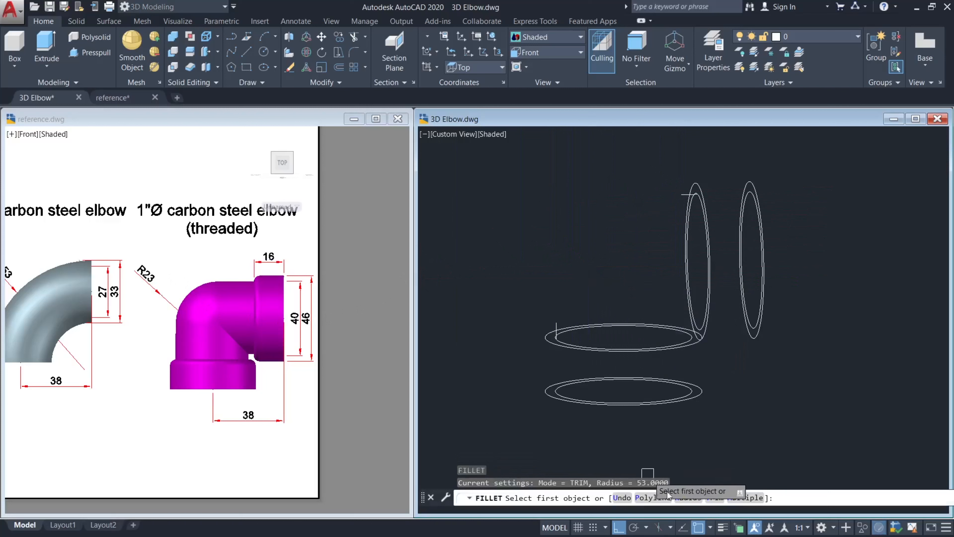
{"action": "left_click", "coordinate": [683, 500]}
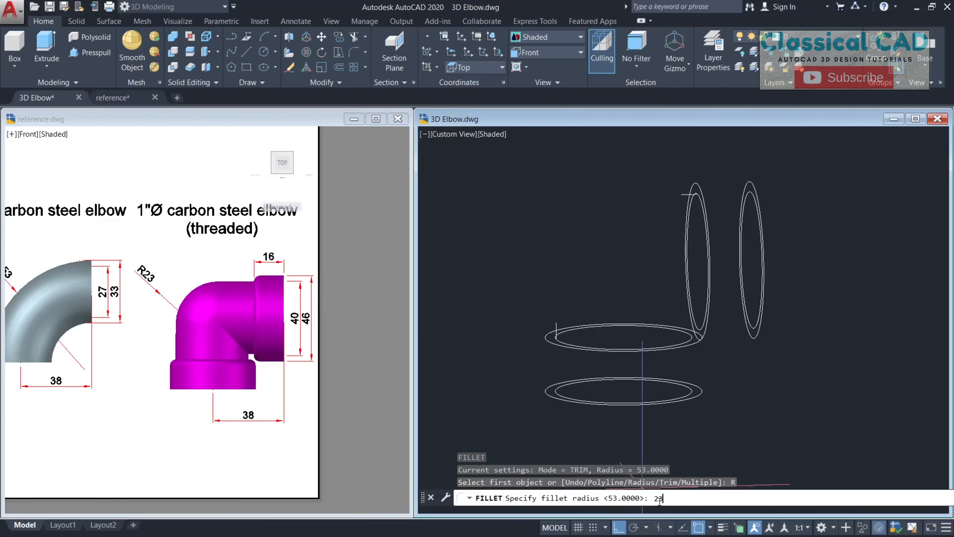
{"action": "type", "text": "23"}
{"action": "key", "text": "Return"}
{"action": "left_click", "coordinate": [683, 195]}
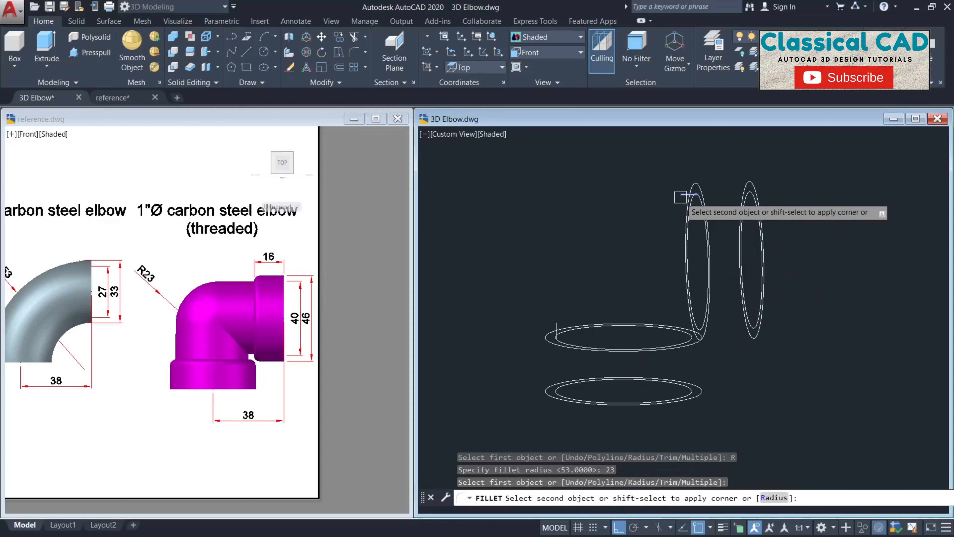
{"action": "left_click", "coordinate": [559, 316]}
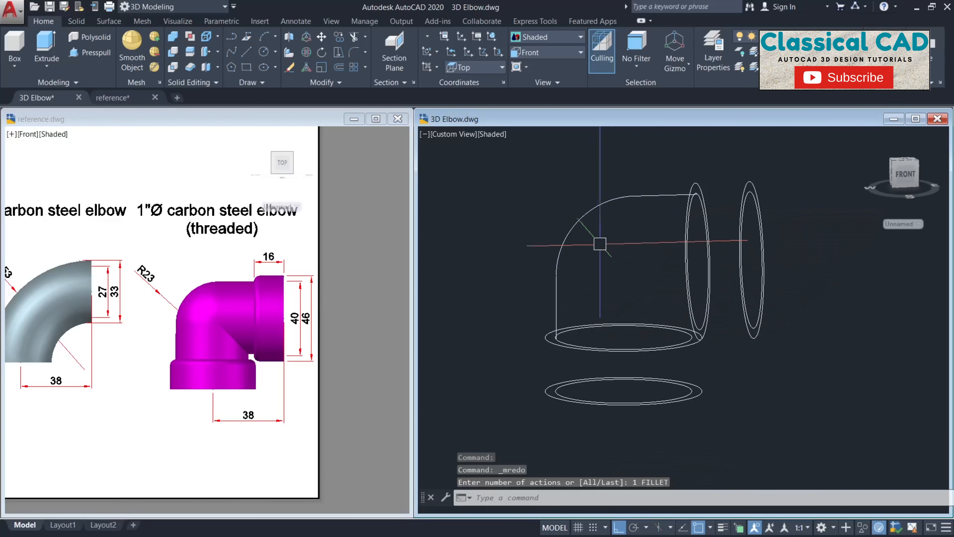
Sweep the left upright pair's inner circle along the filleted arc into a solid elbow.
{"action": "type", "text": "sweep"}
{"action": "key", "text": "Return"}
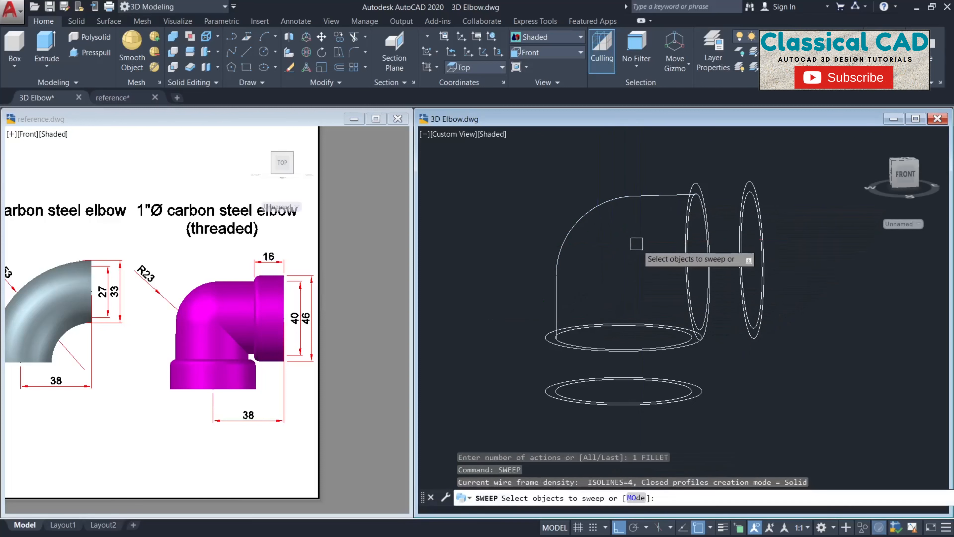
{"action": "scroll", "coordinate": [687, 207], "scroll_direction": "up", "scroll_amount": 5}
{"action": "left_click", "coordinate": [687, 207]}
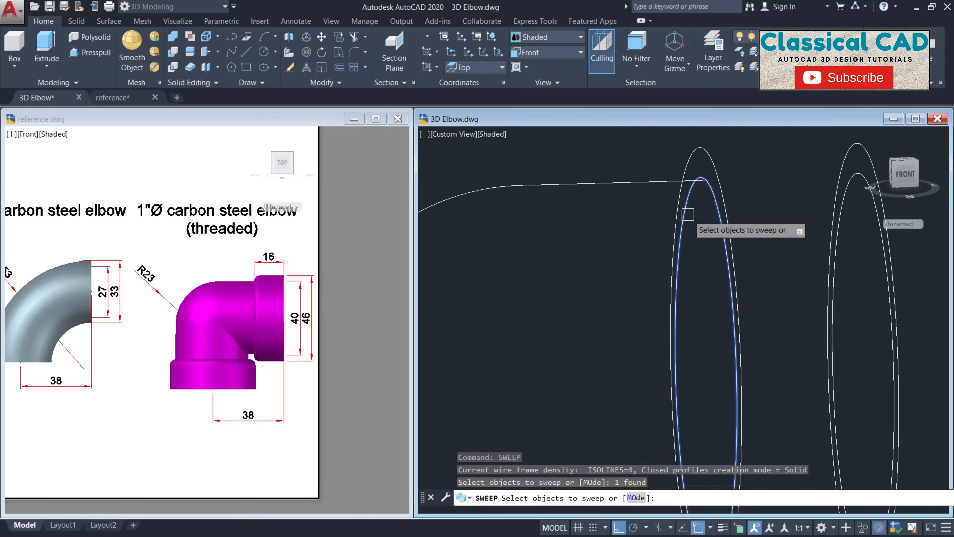
{"action": "scroll", "coordinate": [676, 241], "scroll_direction": "down", "scroll_amount": 3}
{"action": "key", "text": "Return"}
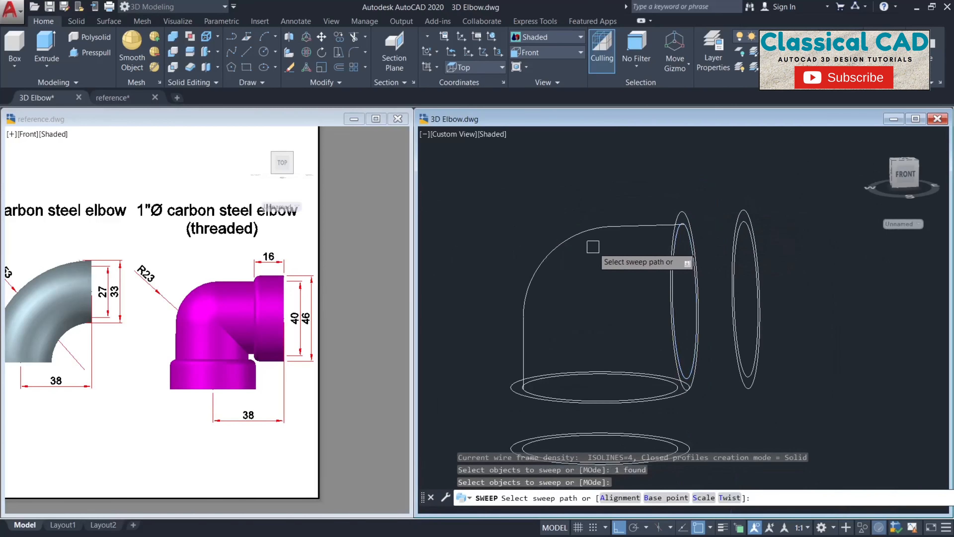
{"action": "left_click", "coordinate": [558, 253]}
{"action": "key", "text": "Escape"}
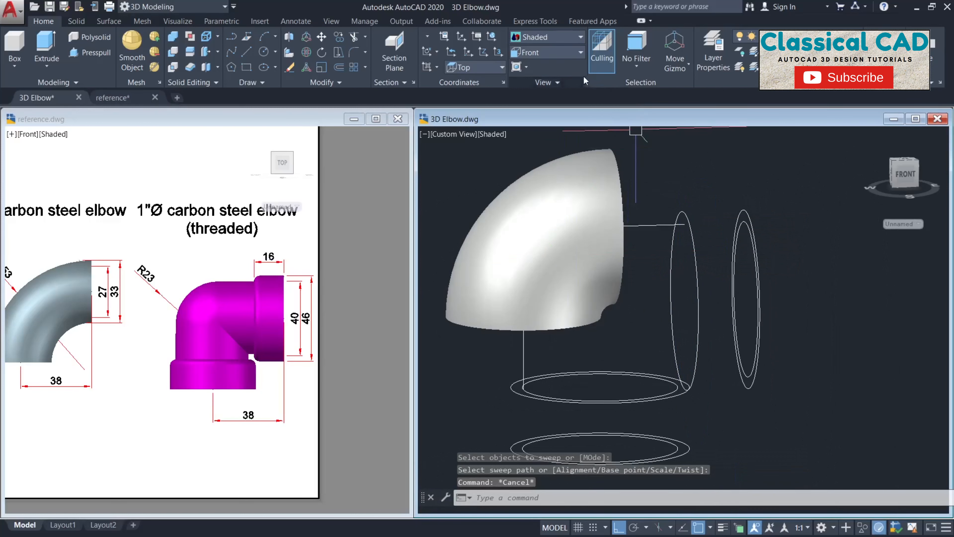
In the Front view, dimension the horizontal gap between the swept elbow's vertical end and the nearest upright circles.
{"action": "left_click", "coordinate": [562, 53]}
{"action": "left_click", "coordinate": [545, 115]}
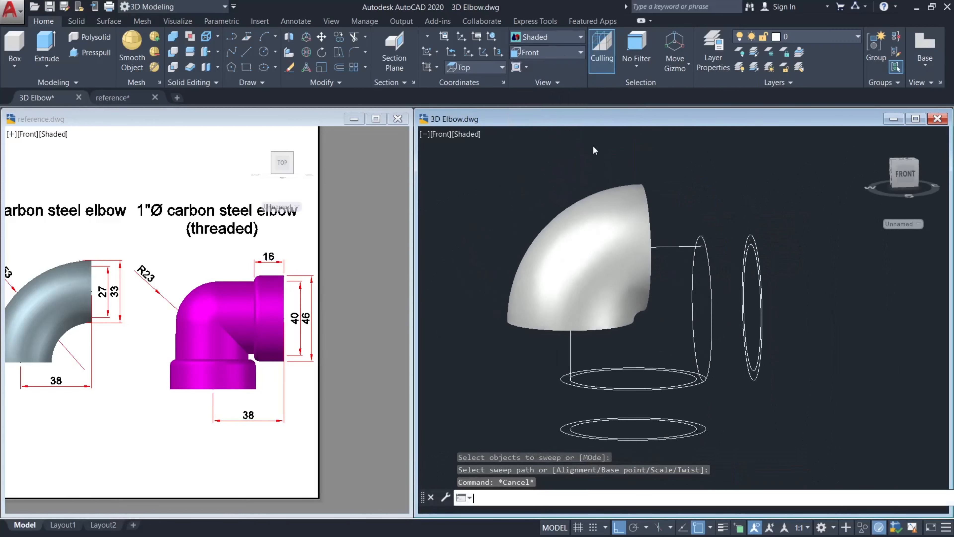
{"action": "key", "text": "Escape"}
{"action": "scroll", "coordinate": [861, 247], "scroll_direction": "up", "scroll_amount": 3}
{"action": "key", "text": "Escape"}
{"action": "middle_click_drag", "start_coordinate": [826, 268], "coordinate": [746, 262]}
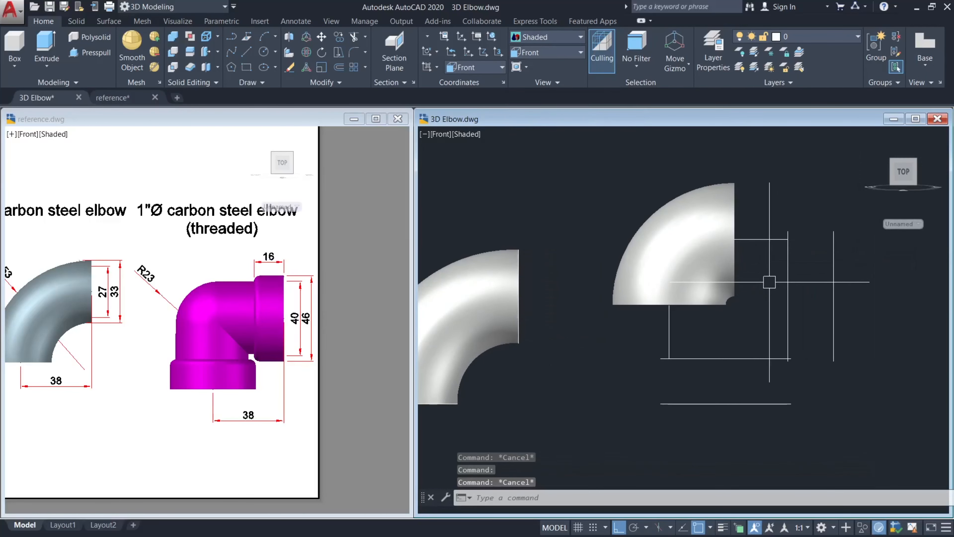
{"action": "type", "text": "dli"}
{"action": "key", "text": "Return"}
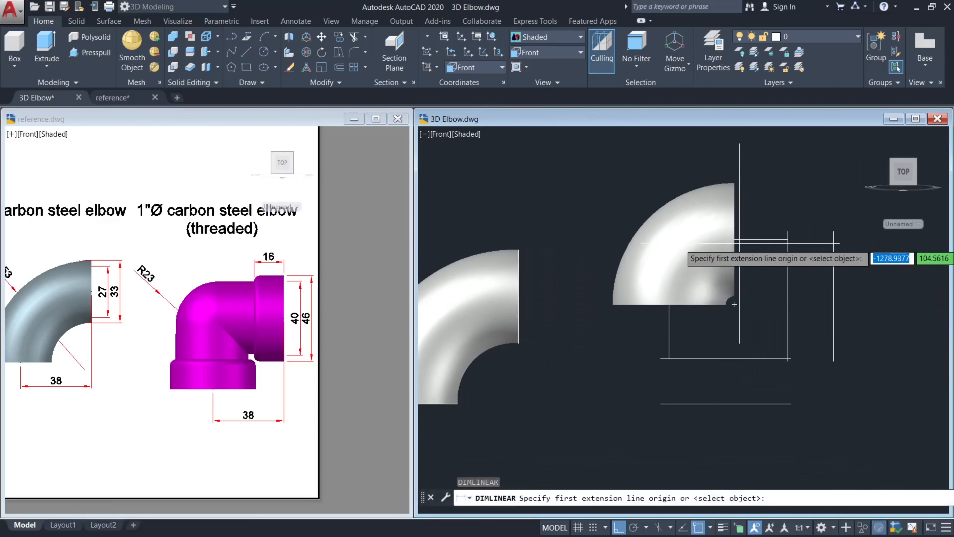
{"action": "scroll", "coordinate": [735, 304], "scroll_direction": "up", "scroll_amount": 3}
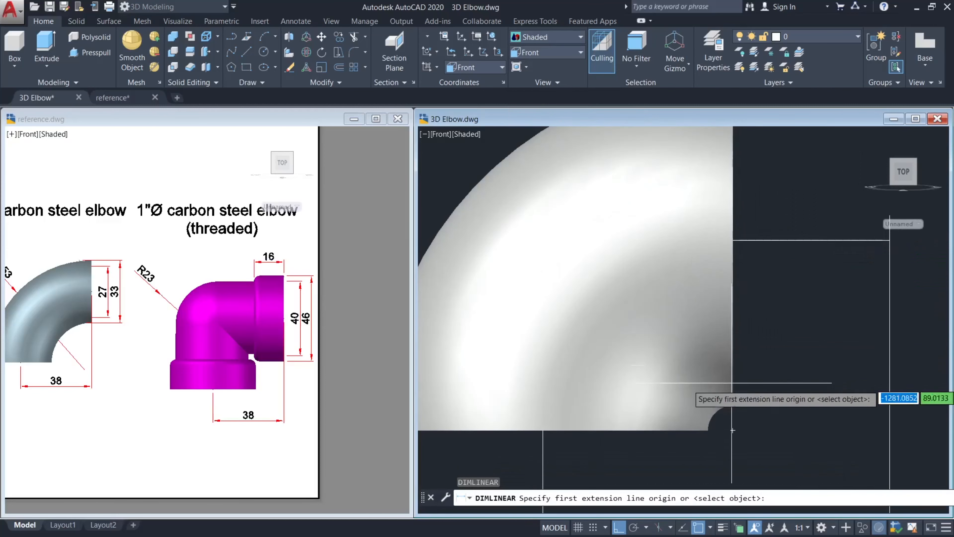
{"action": "left_click", "coordinate": [735, 422]}
{"action": "scroll", "coordinate": [808, 421], "scroll_direction": "down", "scroll_amount": 3}
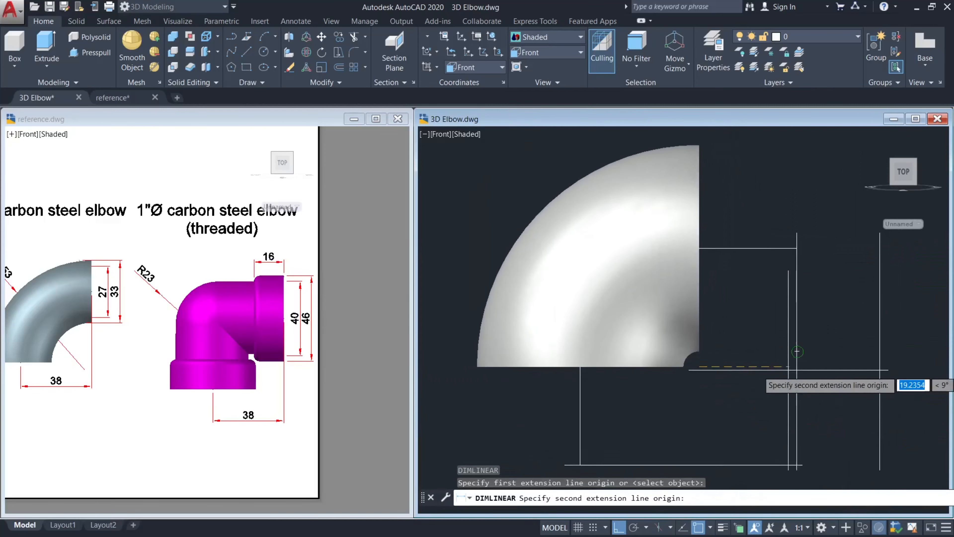
{"action": "left_click", "coordinate": [797, 352]}
{"action": "scroll", "coordinate": [778, 346], "scroll_direction": "down", "scroll_amount": 2}
{"action": "left_click", "coordinate": [759, 184]}
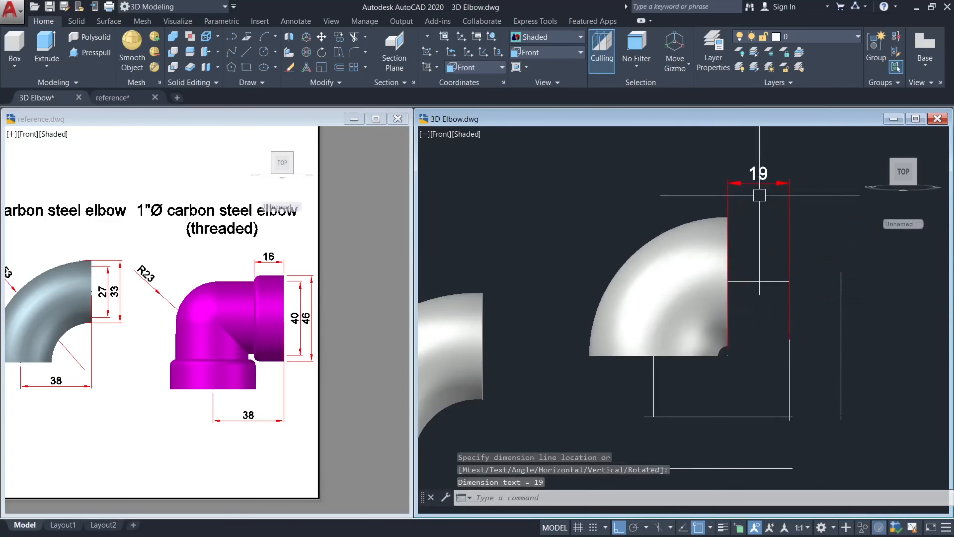
Dimension the vertical gap between the swept elbow's lower end and the upper horizontal circles.
{"action": "key", "text": "Return"}
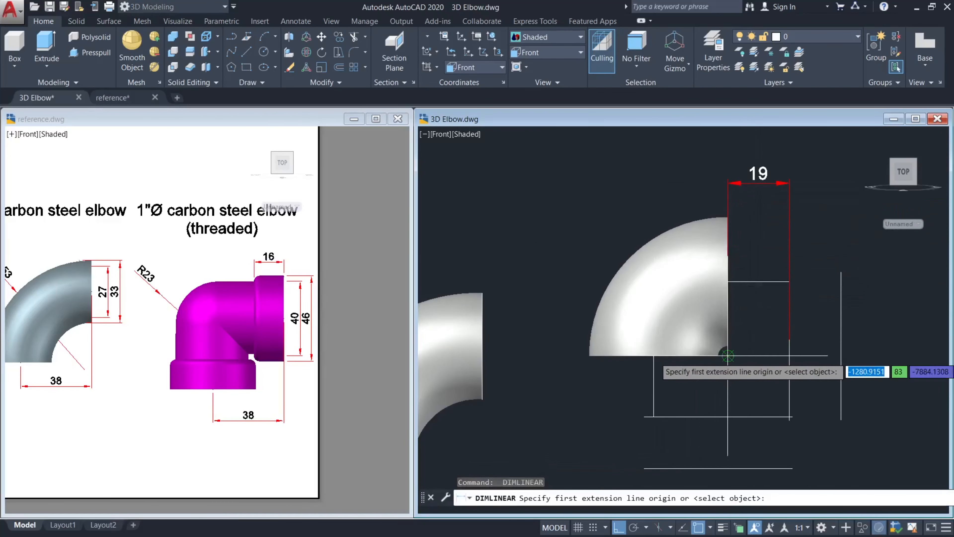
{"action": "left_click", "coordinate": [728, 357]}
{"action": "left_click", "coordinate": [720, 418]}
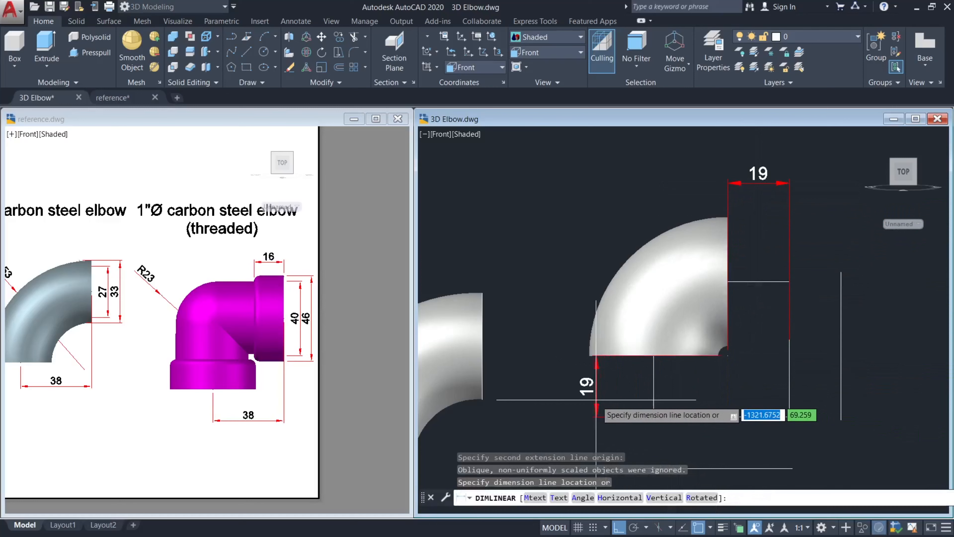
{"action": "left_click", "coordinate": [553, 398]}
{"action": "key", "text": "Escape"}
Move the swept elbow 19 units horizontally towards the upright circles.
{"action": "middle_click_drag", "start_coordinate": [720, 340], "coordinate": [588, 320]}
{"action": "left_click", "coordinate": [587, 320]}
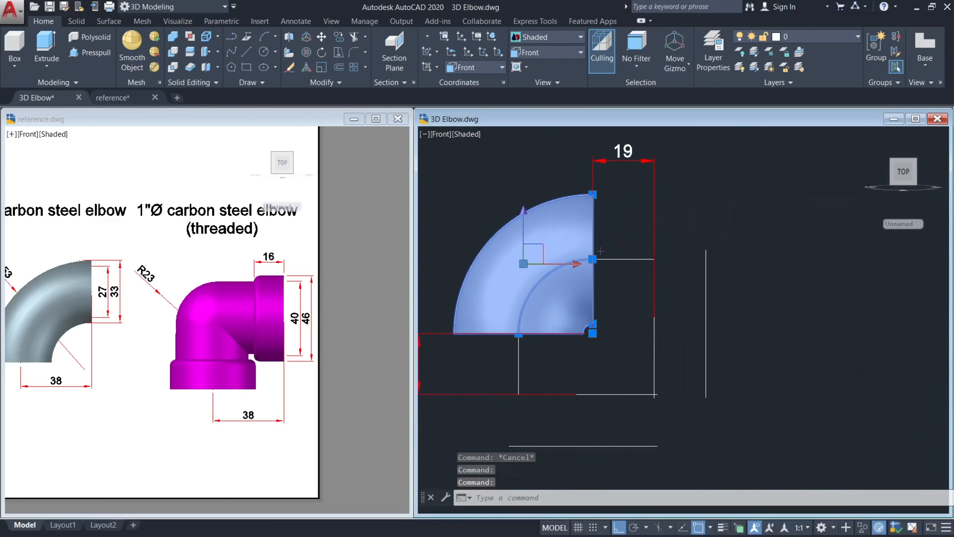
{"action": "type", "text": "m"}
{"action": "key", "text": "Return"}
{"action": "left_click", "coordinate": [751, 326]}
{"action": "type", "text": "19"}
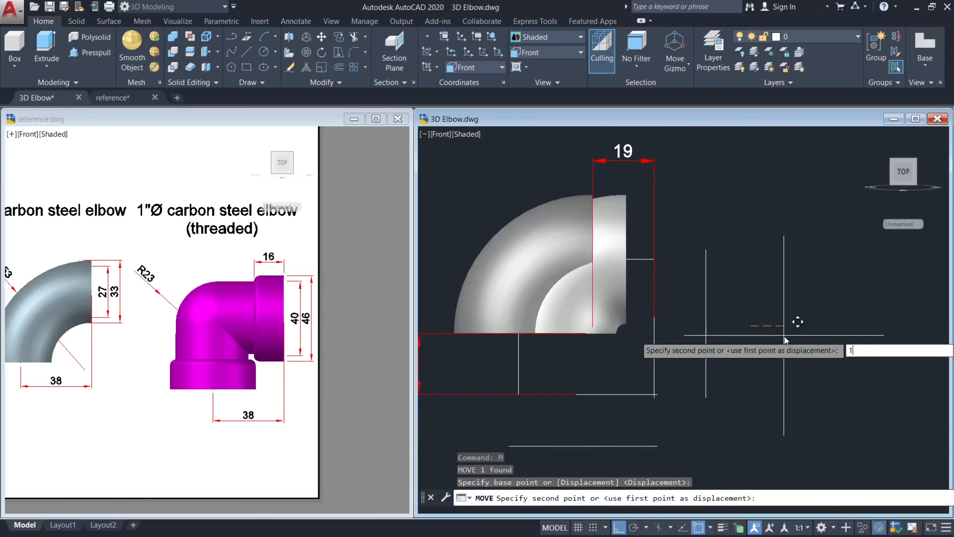
{"action": "key", "text": "Return"}
{"action": "key", "text": "Escape"}
Move the swept elbow 19 units down towards the horizontal circles.
{"action": "left_click", "coordinate": [651, 215]}
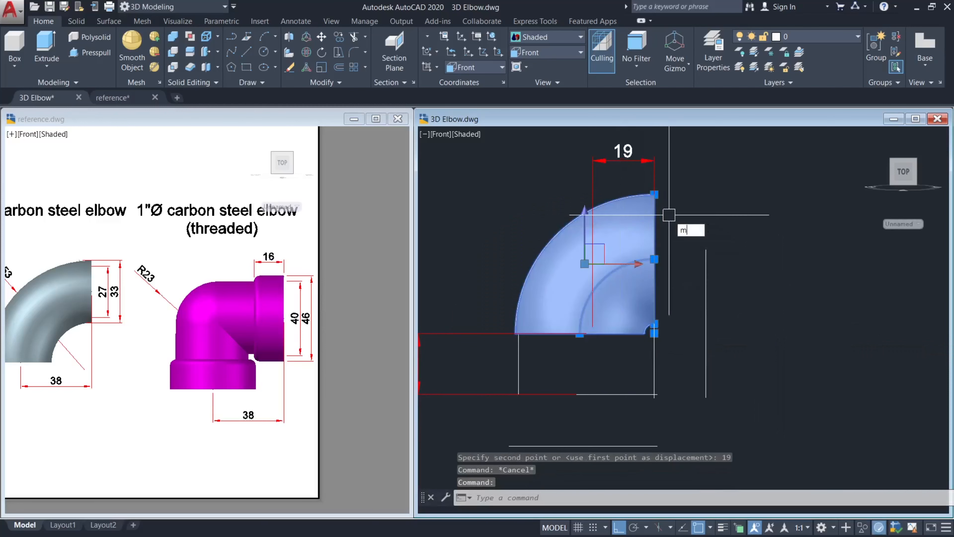
{"action": "key", "text": "Return"}
{"action": "left_click", "coordinate": [776, 231]}
{"action": "type", "text": "19"}
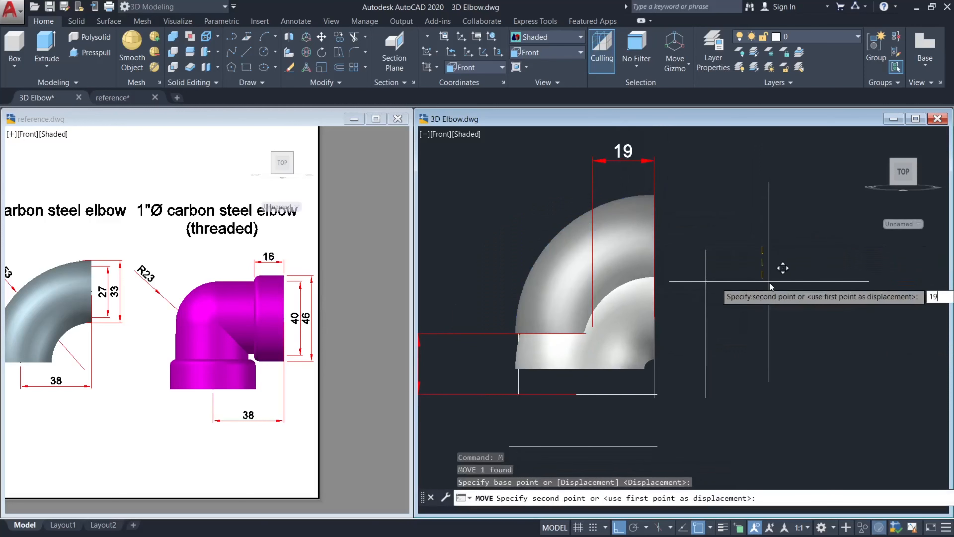
{"action": "key", "text": "Return"}
{"action": "key", "text": "Escape"}
Erase the horizontal and vertical gap dimensions around the swept elbow.
{"action": "scroll", "coordinate": [702, 271], "scroll_direction": "down", "scroll_amount": 4}
{"action": "scroll", "coordinate": [733, 240], "scroll_direction": "up", "scroll_amount": 3}
{"action": "left_click", "coordinate": [731, 239]}
{"action": "left_click", "coordinate": [644, 234]}
{"action": "type", "text": "e"}
{"action": "key", "text": "Return"}
{"action": "key", "text": "Return"}
{"action": "key", "text": "Escape"}
{"action": "left_click", "coordinate": [552, 347]}
{"action": "left_click", "coordinate": [532, 338]}
{"action": "type", "text": "e"}
{"action": "key", "text": "Return"}
{"action": "key", "text": "Escape"}
Start a shell of the swept elbow and remove both of its circular end faces from the selection.
{"action": "mouse_move", "coordinate": [660, 282]}
{"action": "middle_mouse_down", "text": "shift"}
{"action": "mouse_move", "coordinate": [712, 313]}
{"action": "mouse_move", "coordinate": [656, 313]}
{"action": "mouse_move", "coordinate": [654, 291]}
{"action": "middle_mouse_up", "text": "shift"}
{"action": "key", "text": "Escape"}
{"action": "scroll", "coordinate": [716, 376], "scroll_direction": "up", "scroll_amount": 3}
{"action": "left_click", "coordinate": [78, 22]}
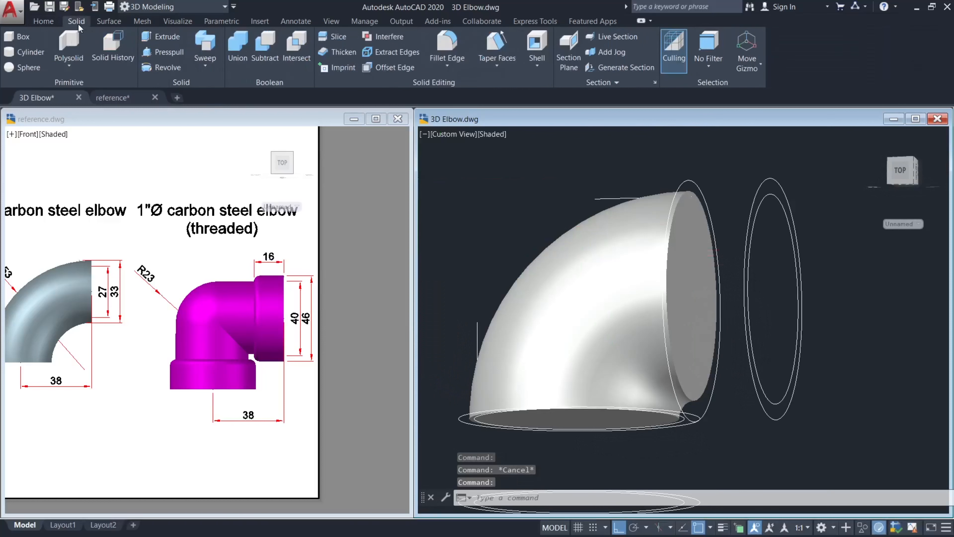
{"action": "left_click", "coordinate": [538, 45]}
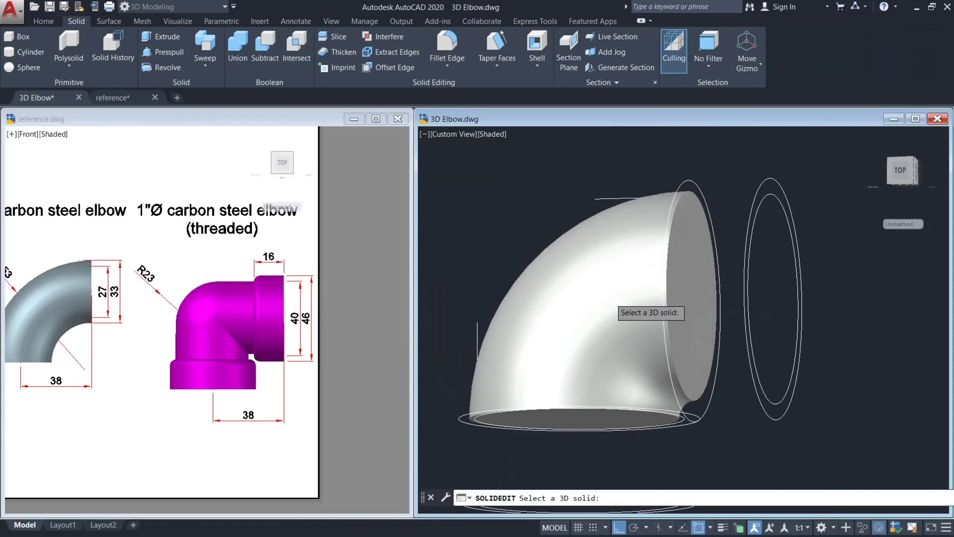
{"action": "left_click", "coordinate": [608, 298]}
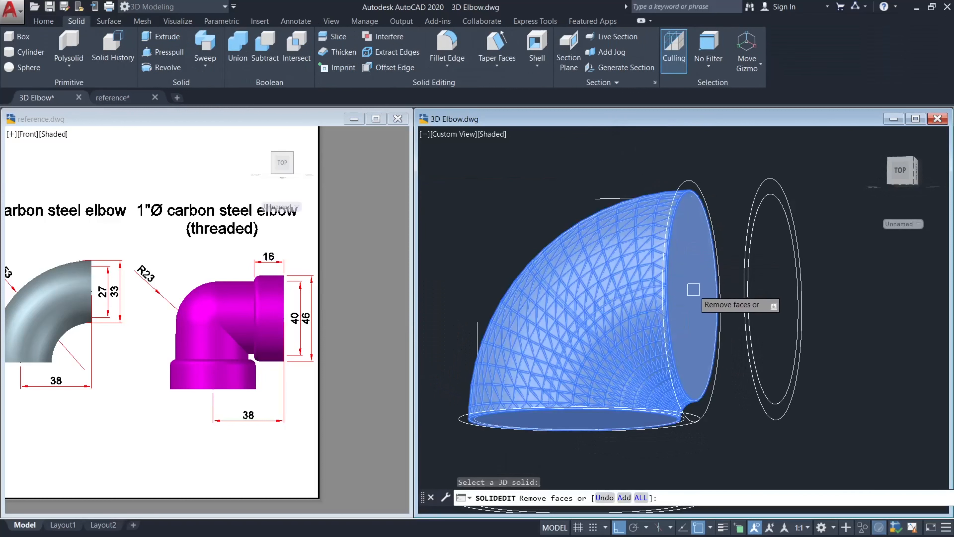
{"action": "left_click", "coordinate": [695, 232]}
{"action": "middle_click_drag", "start_coordinate": [704, 343], "coordinate": [635, 392], "text": "shift"}
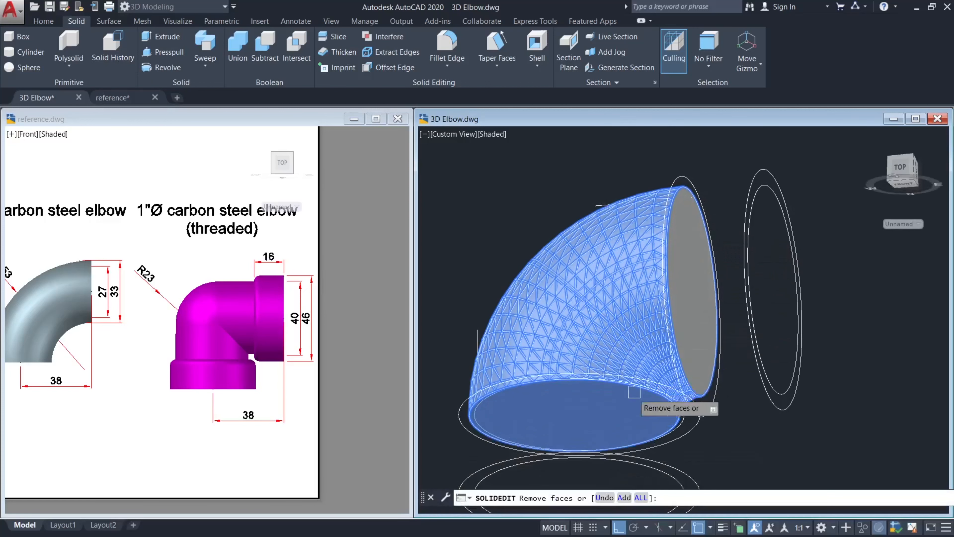
{"action": "left_click", "coordinate": [600, 408]}
{"action": "left_click", "coordinate": [569, 337], "text": "shift"}
{"action": "left_click", "coordinate": [584, 419]}
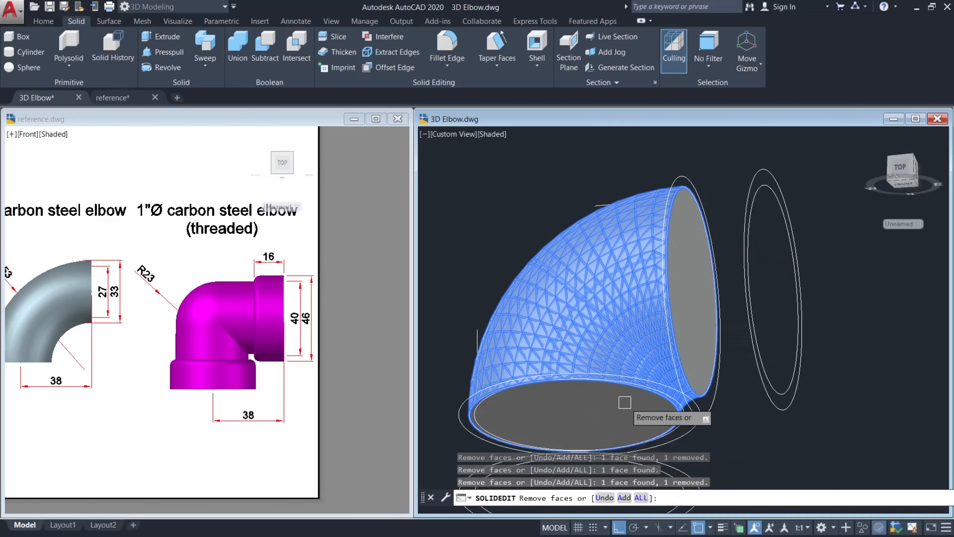
Shell the swept elbow with an offset distance of 5 and leave solid editing.
{"action": "key", "text": "Return"}
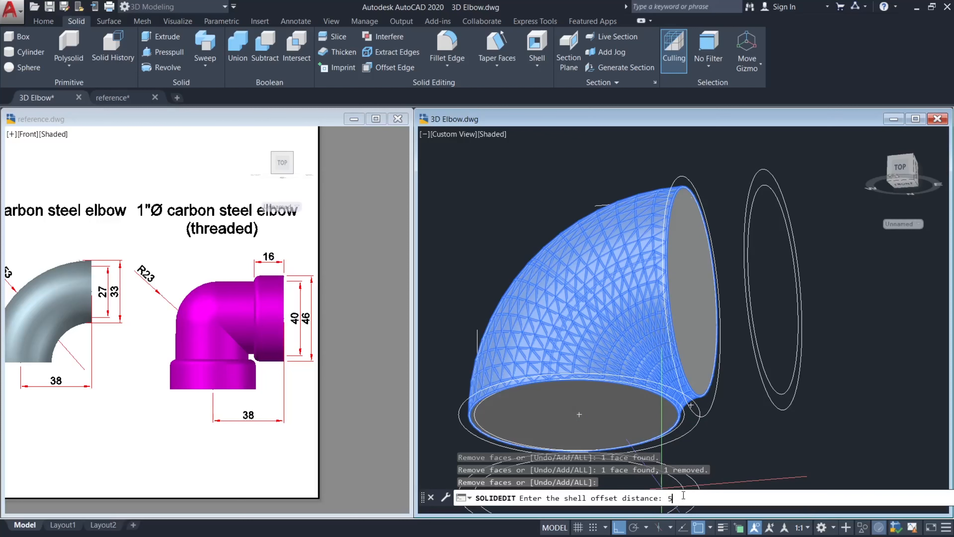
{"action": "type", "text": "5"}
{"action": "key", "text": "Return"}
{"action": "key", "text": "Return"}
{"action": "key", "text": "Escape"}
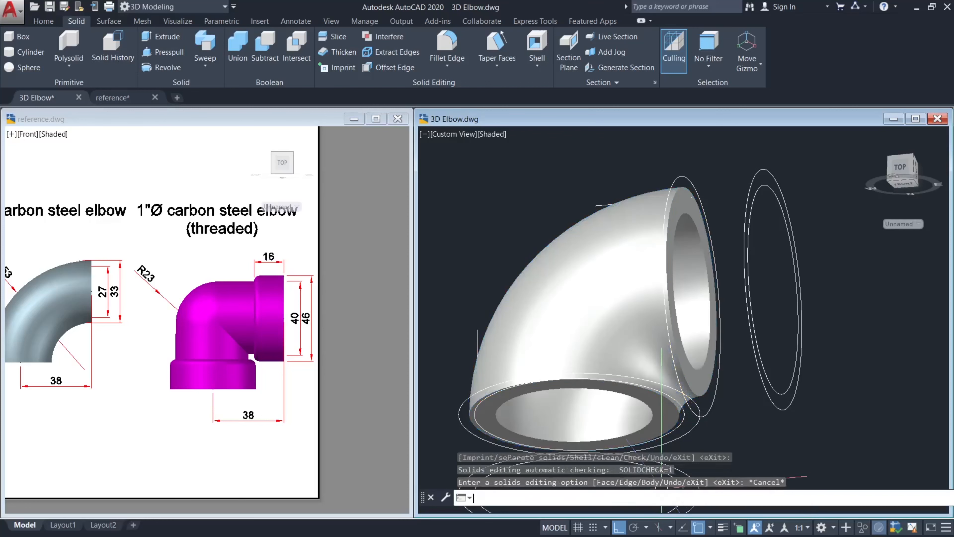
Press-pull the far upright outer circle back to the circles at the elbow's end to form a solid collar.
{"action": "scroll", "coordinate": [773, 293], "scroll_direction": "down", "scroll_amount": 2}
{"action": "middle_click_drag", "start_coordinate": [773, 293], "coordinate": [829, 365], "text": "shift"}
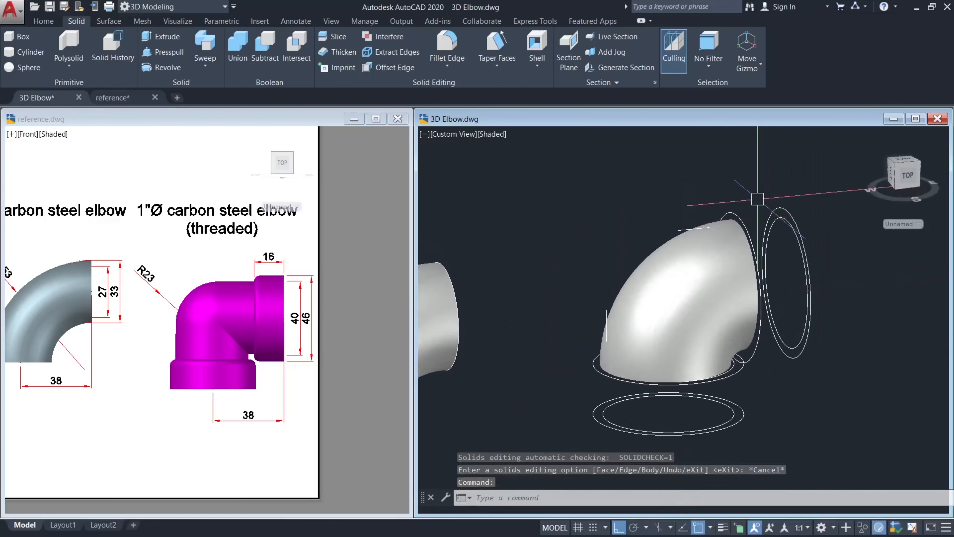
{"action": "key", "text": "Escape"}
{"action": "key", "text": "Escape"}
{"action": "scroll", "coordinate": [804, 248], "scroll_direction": "up", "scroll_amount": 2}
{"action": "middle_click_drag", "start_coordinate": [803, 248], "coordinate": [772, 262], "text": "shift"}
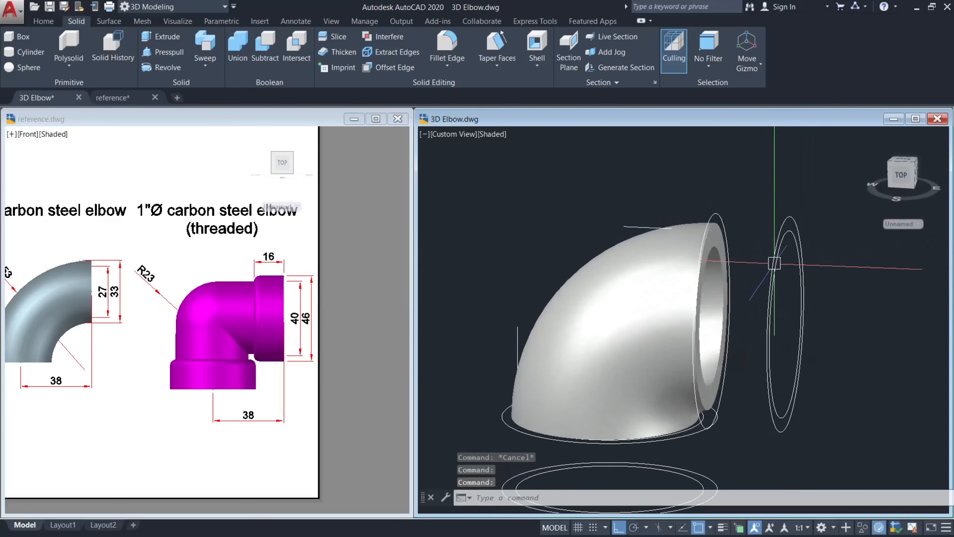
{"action": "type", "text": "s"}
{"action": "key", "text": "Return"}
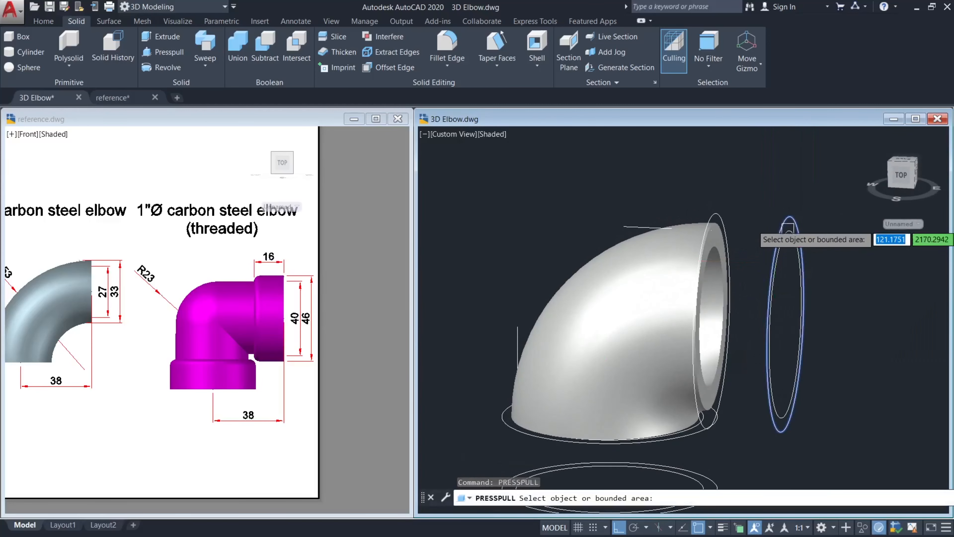
{"action": "left_click", "coordinate": [792, 218]}
{"action": "left_click", "coordinate": [711, 317]}
{"action": "key", "text": "Return"}
Press-pull the lowest horizontal outer circle up to the elbow's lower end to form the second solid collar.
{"action": "middle_click_drag", "start_coordinate": [745, 379], "coordinate": [750, 268]}
{"action": "key", "text": "Return"}
{"action": "left_click", "coordinate": [725, 377]}
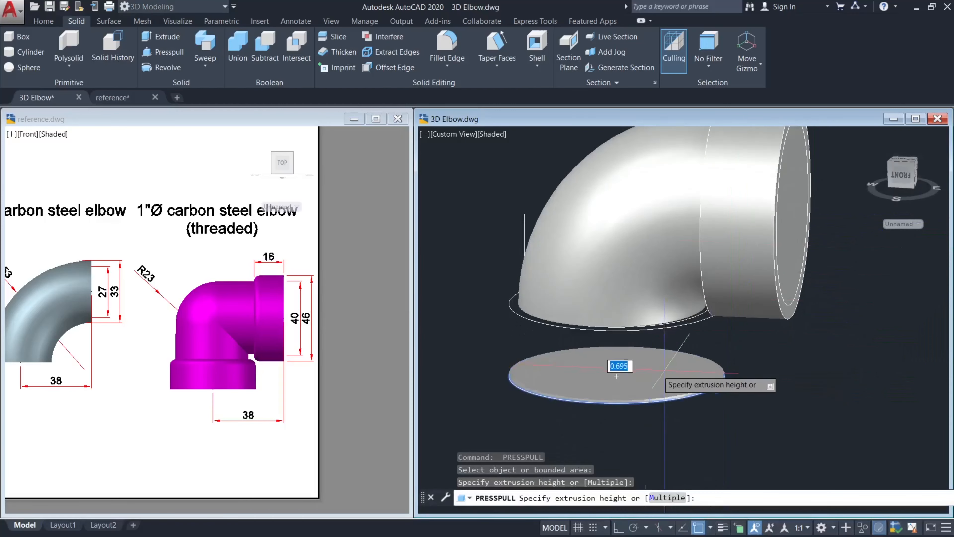
{"action": "left_click", "coordinate": [612, 303]}
{"action": "scroll", "coordinate": [612, 303], "scroll_direction": "down", "scroll_amount": 2}
{"action": "middle_click_drag", "start_coordinate": [612, 302], "coordinate": [657, 325], "text": "shift"}
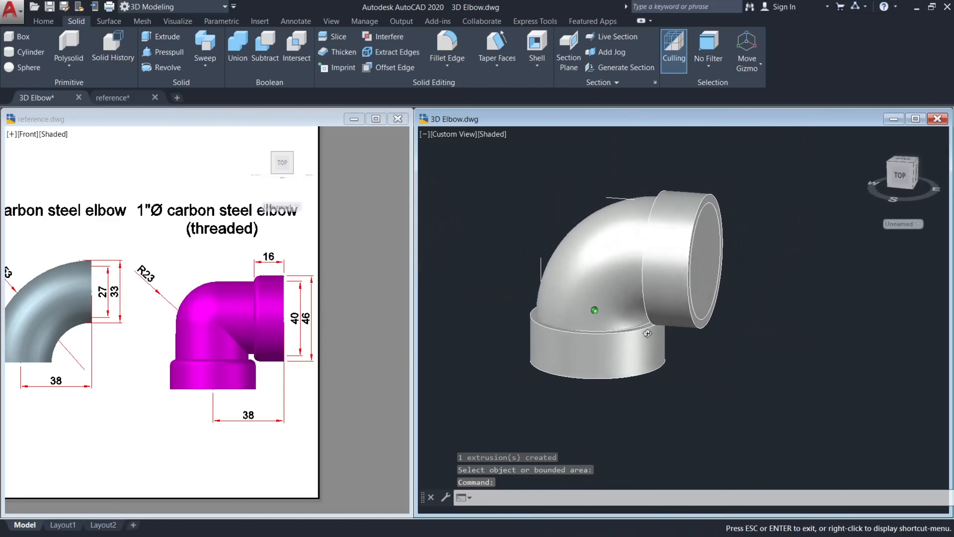
{"action": "key", "text": "Escape"}
{"action": "key", "text": "Escape"}
Press-pull the inner circular face of the upright collar inward to the elbow's end, hollowing the collar.
{"action": "left_click", "coordinate": [669, 321]}
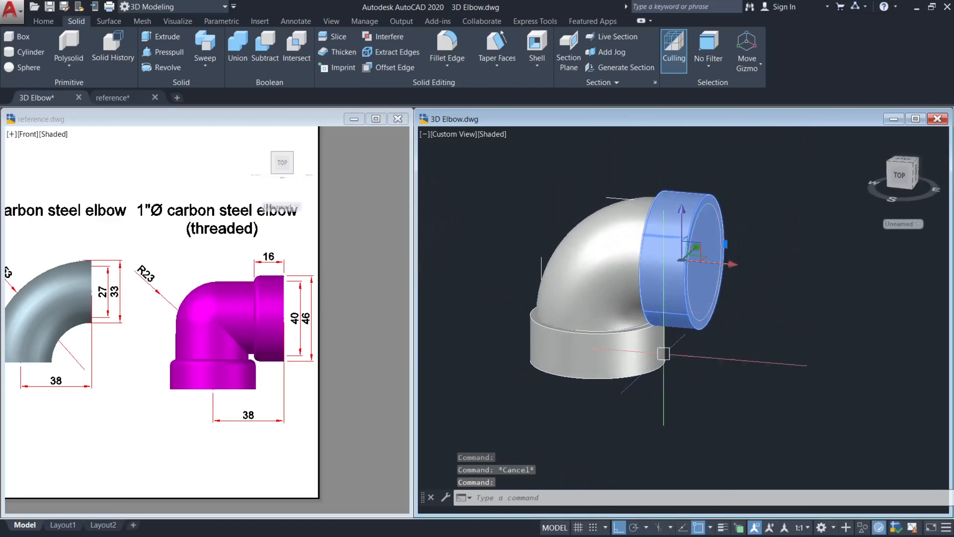
{"action": "key", "text": "Escape"}
{"action": "middle_click_drag", "start_coordinate": [669, 320], "coordinate": [683, 312], "text": "shift"}
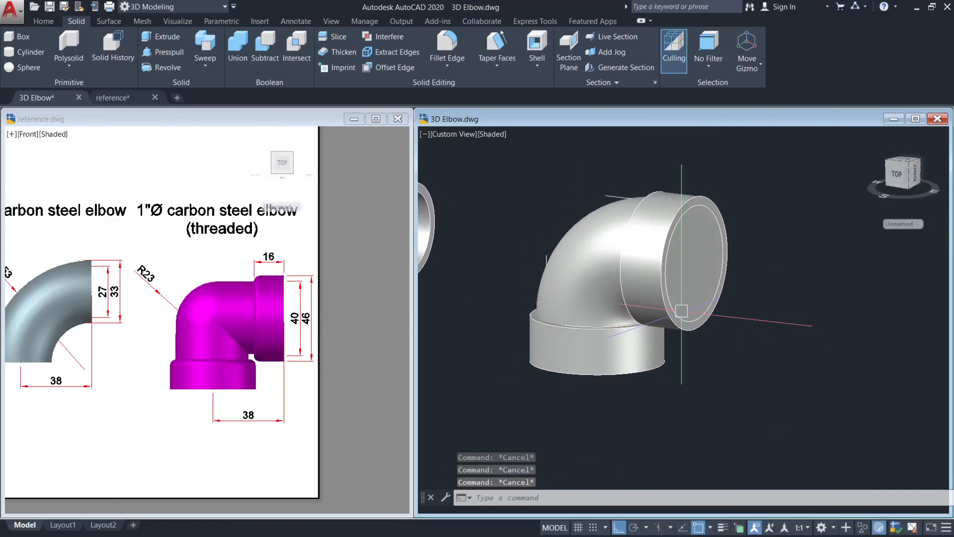
{"action": "type", "text": "PRESSPULL"}
{"action": "key", "text": "Return"}
{"action": "left_click", "coordinate": [694, 263]}
{"action": "middle_click_drag", "start_coordinate": [694, 263], "coordinate": [632, 373], "text": "shift"}
Press-pull the inner circular face of the lower collar up to the elbow's lower end, hollowing the collar.
{"action": "key", "text": "Return"}
{"action": "left_click", "coordinate": [619, 371]}
{"action": "scroll", "coordinate": [620, 338], "scroll_direction": "up", "scroll_amount": 3}
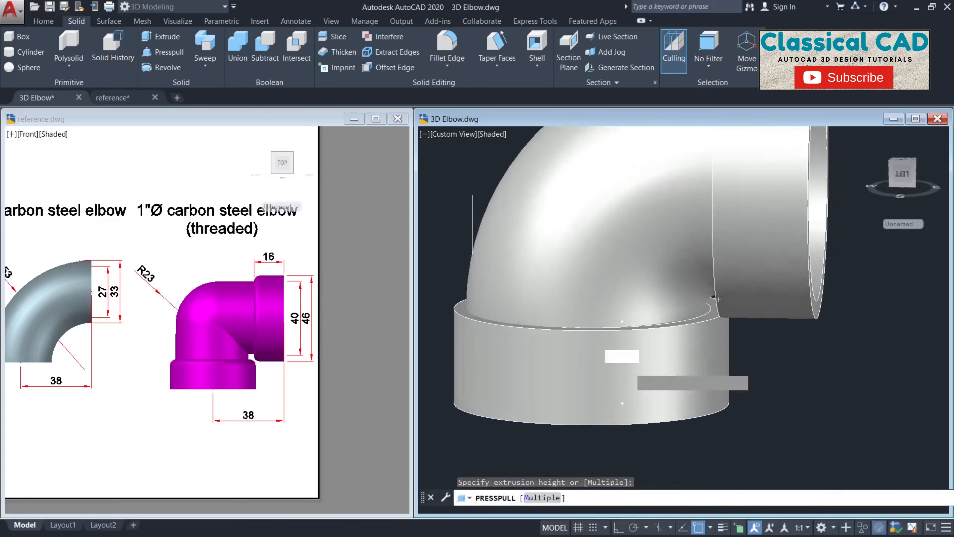
{"action": "left_click", "coordinate": [592, 310]}
{"action": "key", "text": "Return"}
{"action": "scroll", "coordinate": [618, 311], "scroll_direction": "down", "scroll_amount": 4}
{"action": "middle_click_drag", "start_coordinate": [661, 316], "coordinate": [674, 277], "text": "shift"}
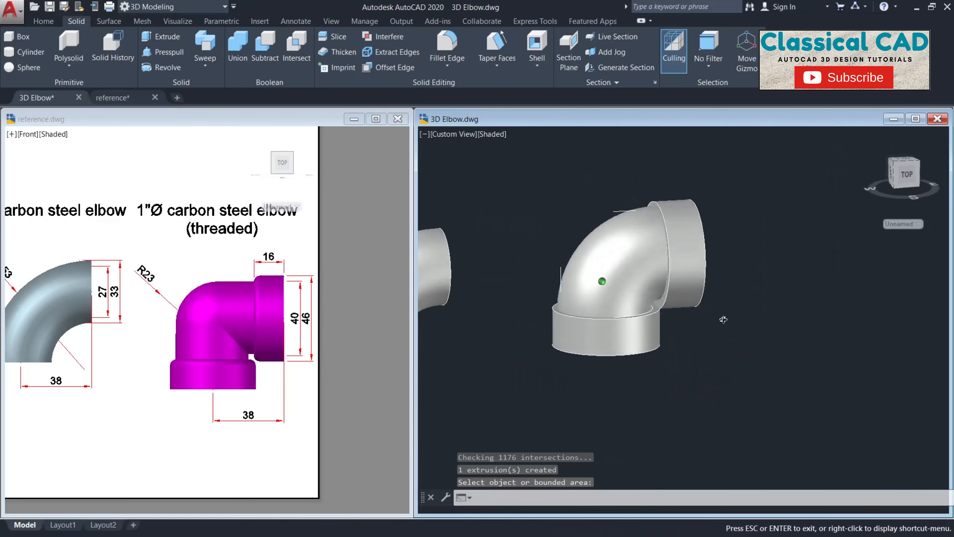
{"action": "key", "text": "Escape"}
{"action": "key", "text": "Escape"}
{"action": "scroll", "coordinate": [660, 215], "scroll_direction": "up", "scroll_amount": 6}
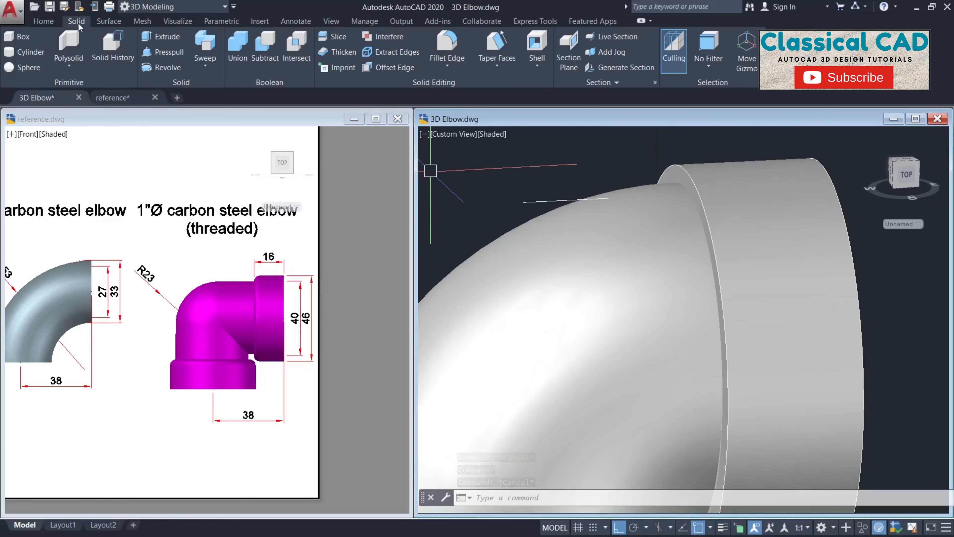
{"action": "left_click", "coordinate": [447, 46]}
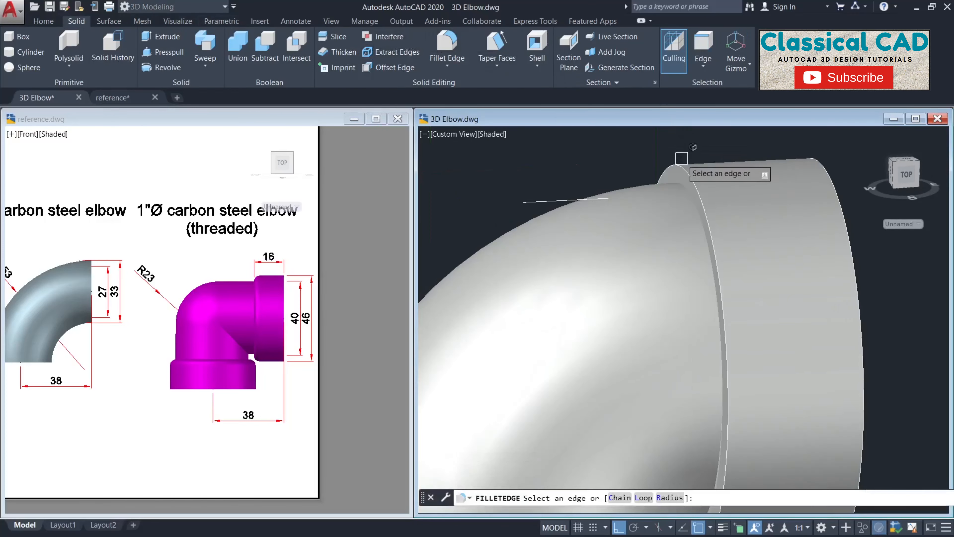
{"action": "scroll", "coordinate": [681, 160], "scroll_direction": "up", "scroll_amount": 3}
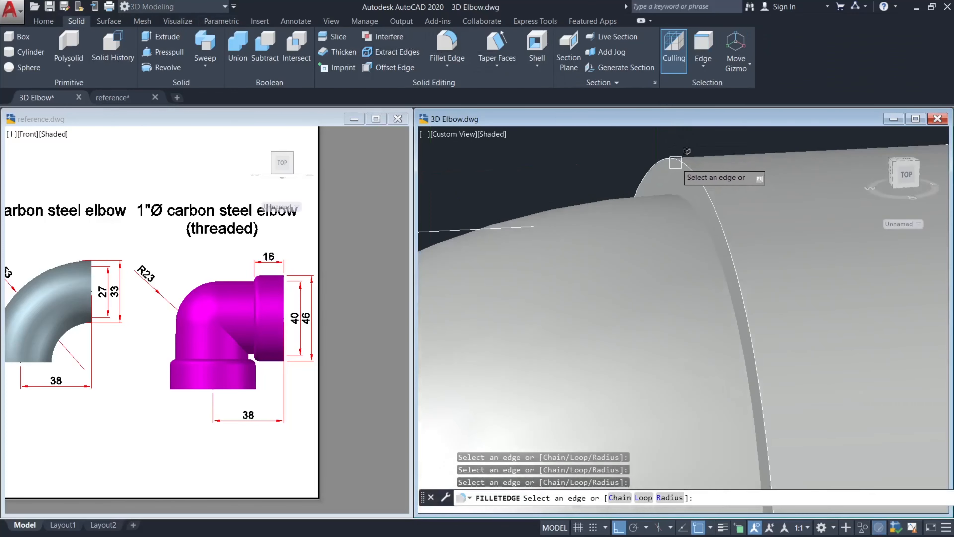
{"action": "key", "text": "Escape"}
Erase the leftover circle on the upright collar's rim where it meets the elbow.
{"action": "left_click", "coordinate": [681, 152]}
{"action": "left_click", "coordinate": [680, 154]}
{"action": "left_click", "coordinate": [682, 168], "text": "ctrl"}
{"action": "scroll", "coordinate": [735, 174], "scroll_direction": "down", "scroll_amount": 3}
{"action": "middle_click_drag", "start_coordinate": [732, 188], "coordinate": [700, 190]}
{"action": "type", "text": "e"}
{"action": "key", "text": "Return"}
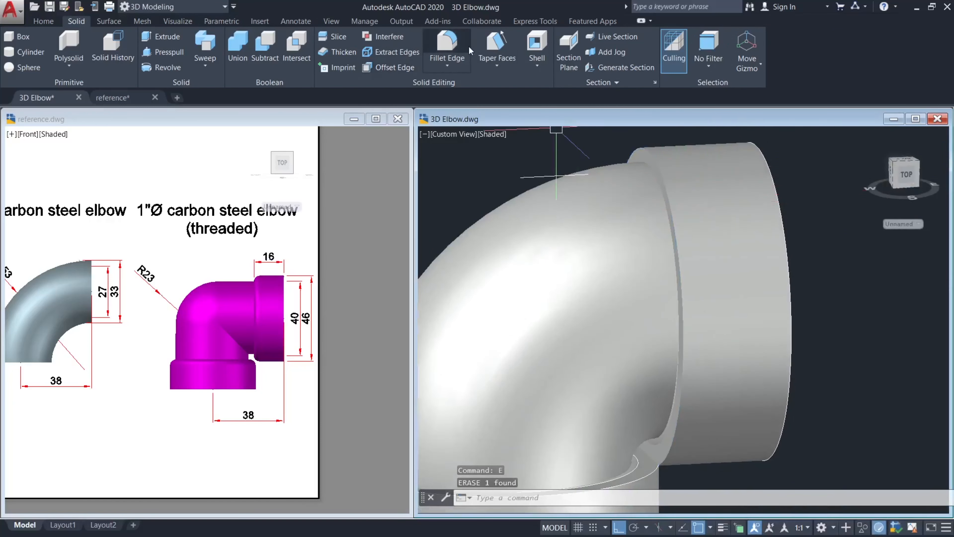
{"action": "key", "text": "Escape"}
Fillet the upright collar's outer edge next to the elbow with a radius of 2.
{"action": "middle_click_drag", "start_coordinate": [585, 286], "coordinate": [624, 203]}
{"action": "left_click", "coordinate": [706, 399]}
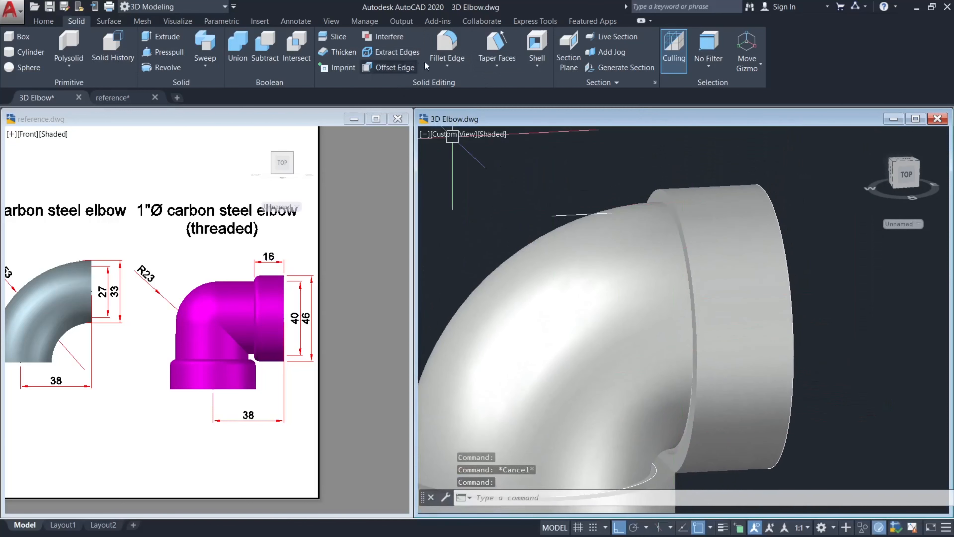
{"action": "left_click", "coordinate": [447, 47]}
{"action": "left_click", "coordinate": [666, 189]}
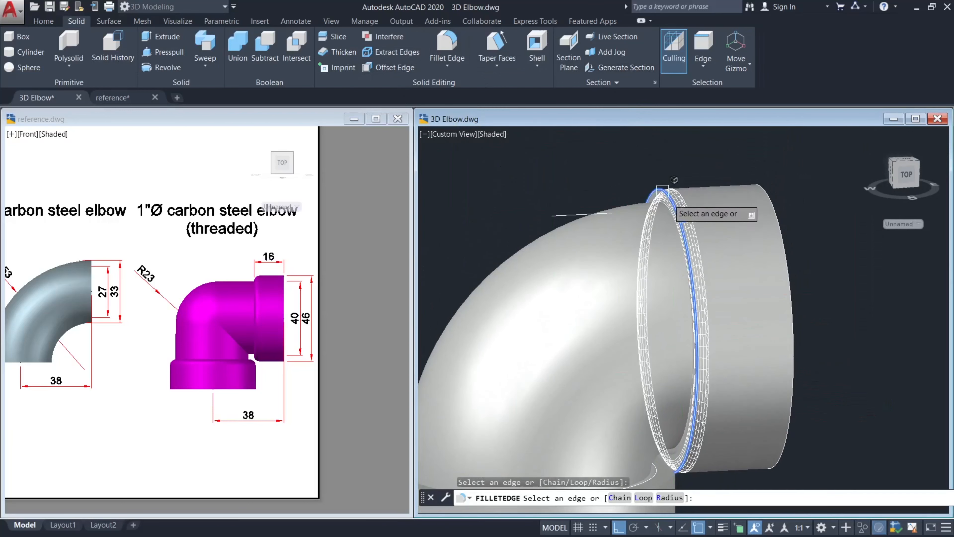
{"action": "type", "text": "r"}
{"action": "key", "text": "Return"}
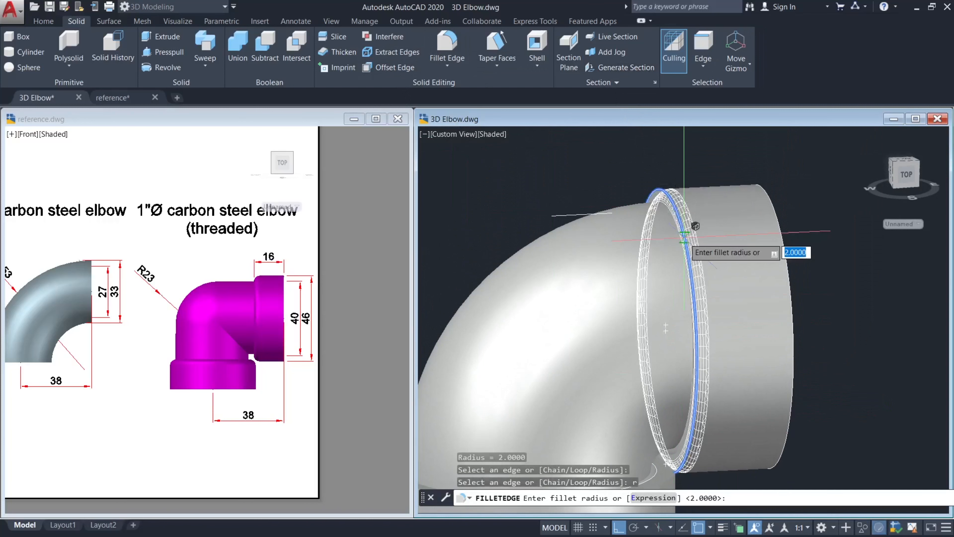
{"action": "key", "text": "Return"}
{"action": "key", "text": "Return"}
{"action": "key", "text": "Return"}
{"action": "key", "text": "Escape"}
Try to fillet the lower collar's outer edge where it meets the elbow.
{"action": "scroll", "coordinate": [706, 327], "scroll_direction": "down", "scroll_amount": 2}
{"action": "middle_click_drag", "start_coordinate": [694, 397], "coordinate": [718, 312]}
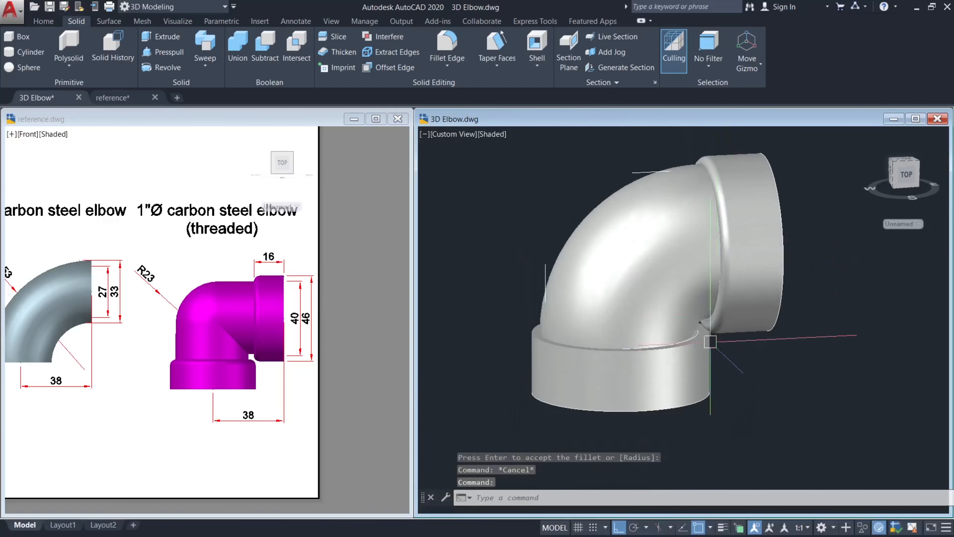
{"action": "scroll", "coordinate": [718, 312], "scroll_direction": "up", "scroll_amount": 3}
{"action": "key", "text": "Return"}
{"action": "left_click", "coordinate": [705, 322]}
{"action": "left_click", "coordinate": [665, 346]}
{"action": "key", "text": "Escape"}
{"action": "mouse_move", "coordinate": [623, 331]}
{"action": "middle_mouse_down", "text": "shift"}
{"action": "mouse_move", "coordinate": [624, 346]}
{"action": "mouse_move", "coordinate": [616, 334]}
{"action": "middle_mouse_up", "text": "shift"}
{"action": "scroll", "coordinate": [617, 324], "scroll_direction": "up", "scroll_amount": 2}
{"action": "middle_click_drag", "start_coordinate": [620, 301], "coordinate": [687, 324], "text": "shift"}
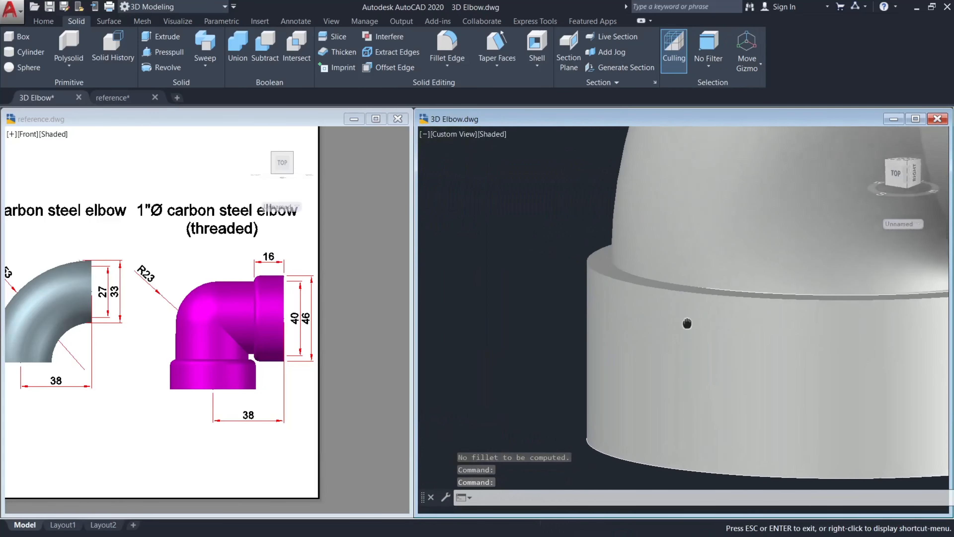
{"action": "left_click", "coordinate": [447, 45]}
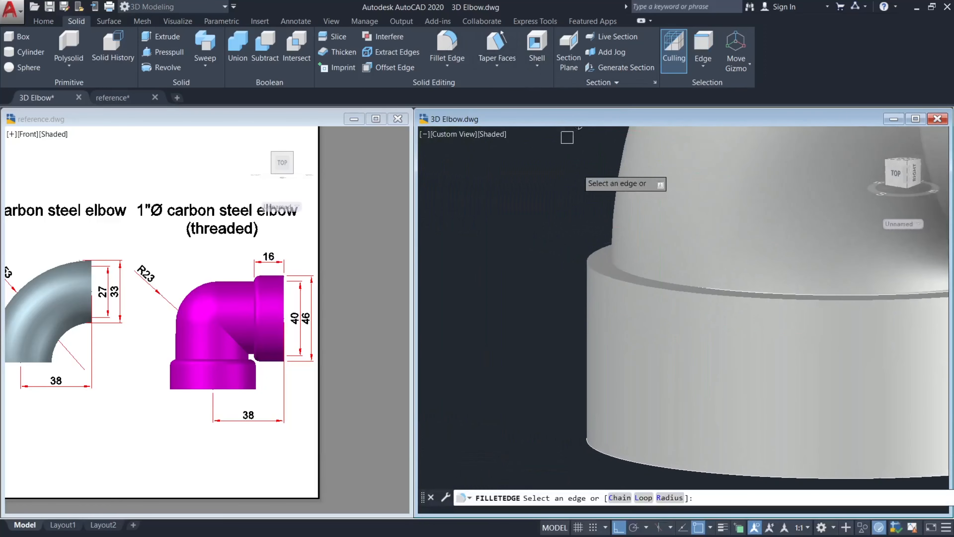
{"action": "left_click", "coordinate": [589, 260]}
{"action": "left_click", "coordinate": [596, 273]}
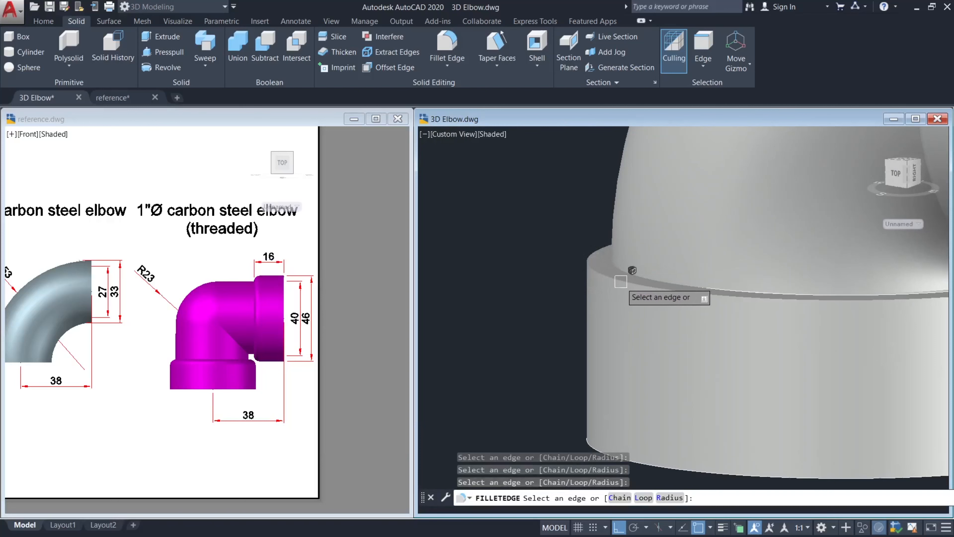
{"action": "middle_click_drag", "start_coordinate": [678, 313], "coordinate": [691, 300], "text": "shift"}
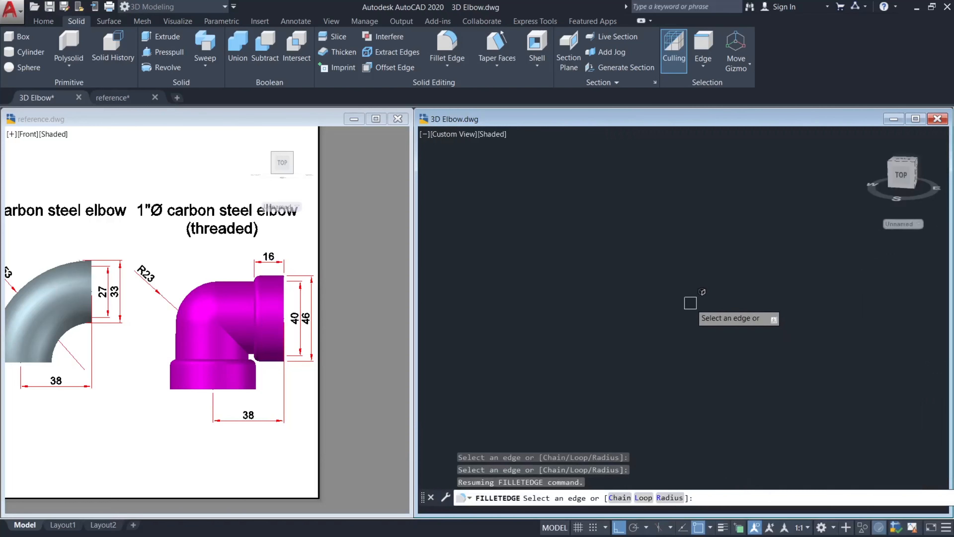
{"action": "key", "text": "Return"}
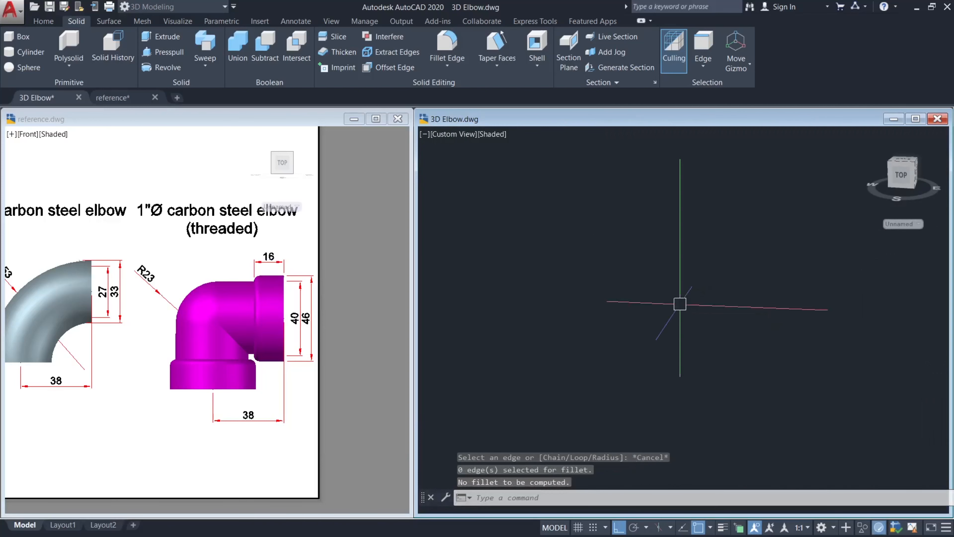
{"action": "key", "text": "ctrl+z"}
{"action": "middle_click_drag", "start_coordinate": [658, 298], "coordinate": [584, 302]}
{"action": "key", "text": "Escape"}
{"action": "scroll", "coordinate": [586, 278], "scroll_direction": "down", "scroll_amount": 5}
{"action": "middle_click_drag", "start_coordinate": [584, 302], "coordinate": [672, 312], "text": "shift"}
{"action": "left_click", "coordinate": [450, 40]}
{"action": "scroll", "coordinate": [665, 290], "scroll_direction": "up", "scroll_amount": 3}
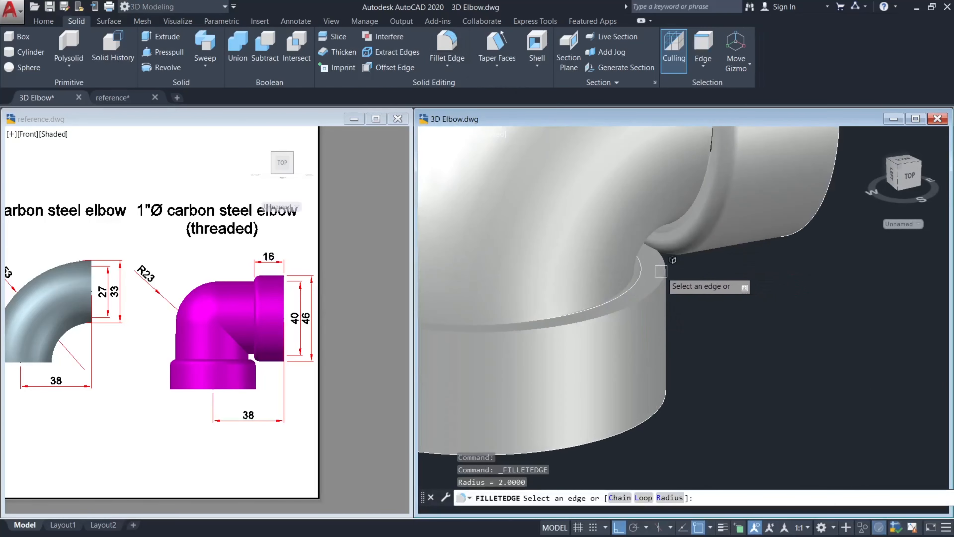
{"action": "scroll", "coordinate": [620, 298], "scroll_direction": "down", "scroll_amount": 4}
{"action": "key", "text": "Return"}
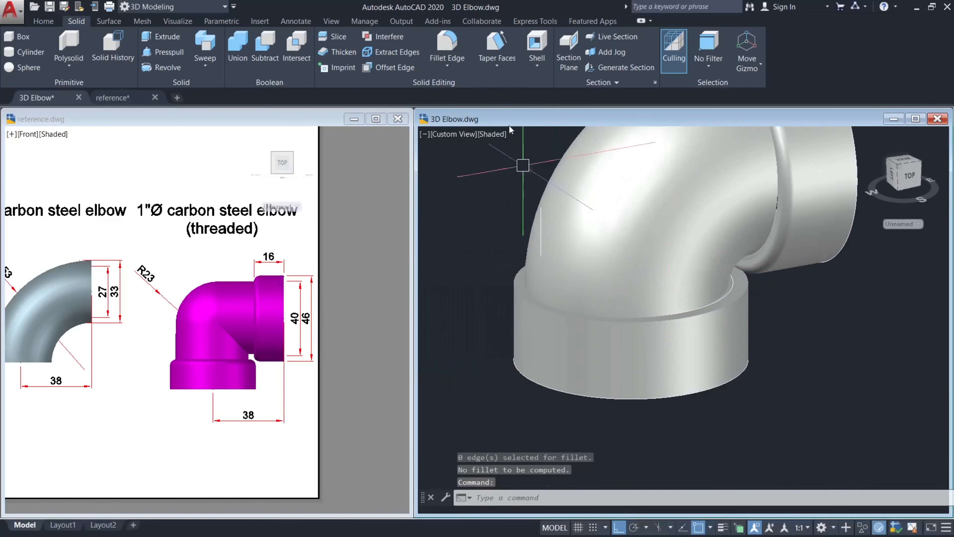
Fillet the lower collar's upper outer edge with a radius of 2.
{"action": "left_click", "coordinate": [451, 41]}
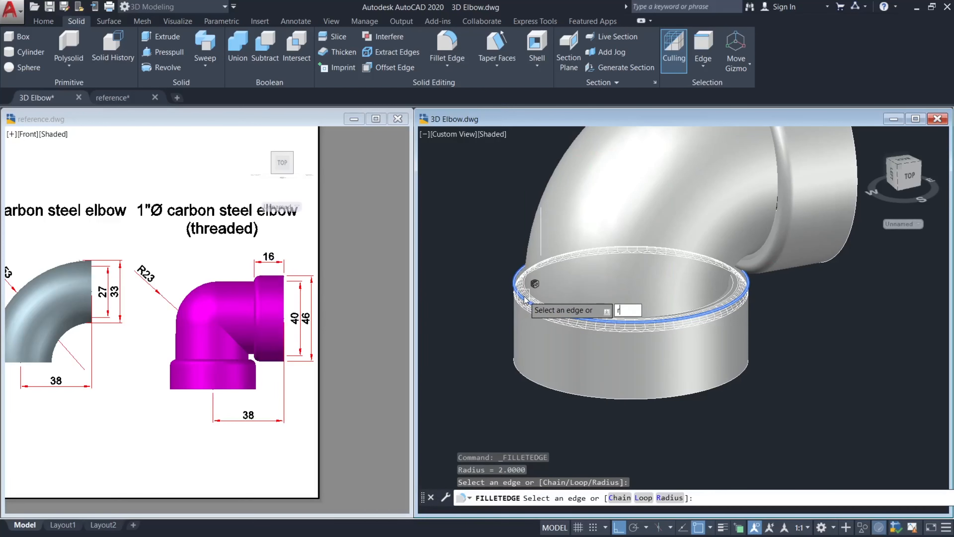
{"action": "key", "text": "Return"}
{"action": "type", "text": "2"}
{"action": "key", "text": "Return"}
{"action": "key", "text": "Return"}
{"action": "key", "text": "Return"}
{"action": "key", "text": "Escape"}
Copy the inner rim circle of the upright collar's open end into the empty space in front of the opening.
{"action": "scroll", "coordinate": [644, 289], "scroll_direction": "down", "scroll_amount": 2}
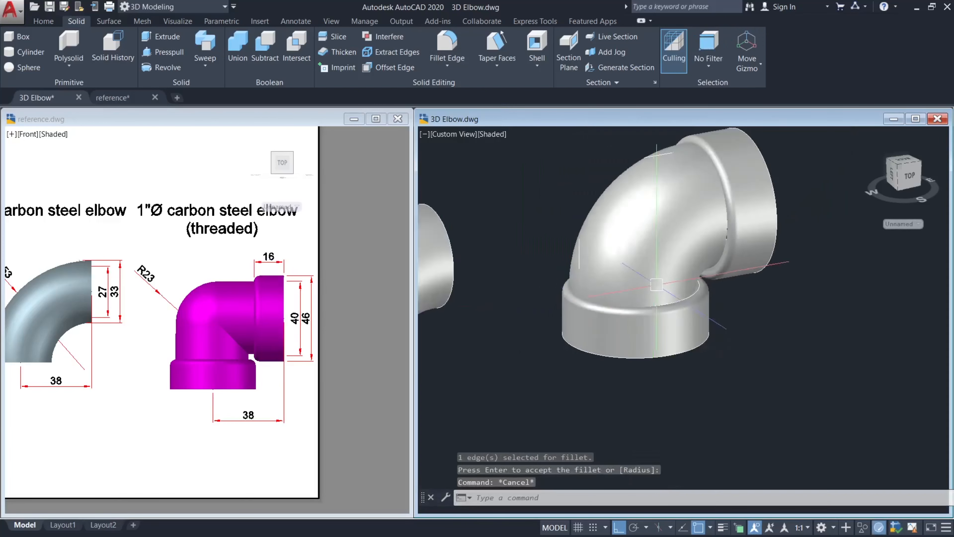
{"action": "scroll", "coordinate": [657, 285], "scroll_direction": "down", "scroll_amount": 3}
{"action": "scroll", "coordinate": [628, 226], "scroll_direction": "up", "scroll_amount": 5}
{"action": "left_click", "coordinate": [629, 218]}
{"action": "middle_click_drag", "start_coordinate": [665, 281], "coordinate": [605, 245], "text": "shift"}
{"action": "key", "text": "Escape"}
{"action": "scroll", "coordinate": [628, 219], "scroll_direction": "down", "scroll_amount": 3}
{"action": "scroll", "coordinate": [589, 217], "scroll_direction": "up", "scroll_amount": 2}
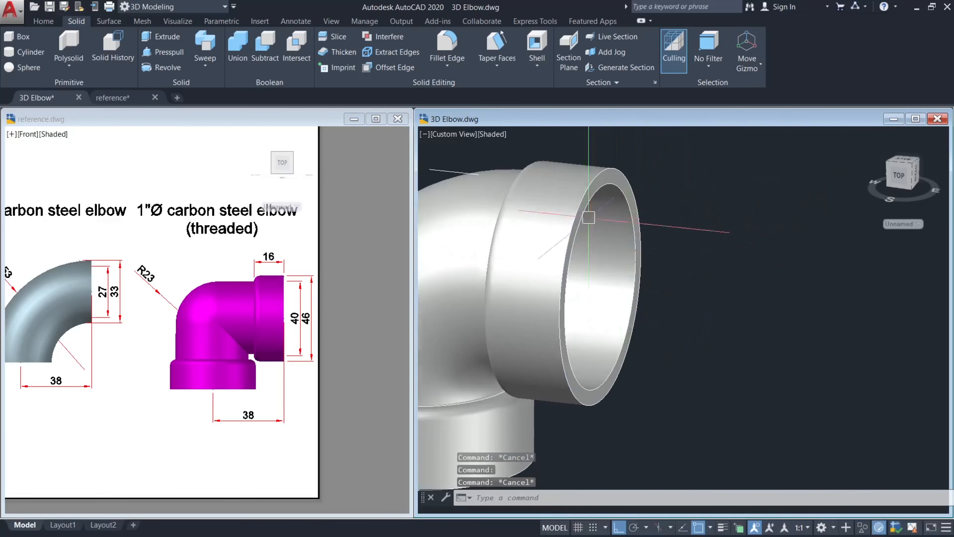
{"action": "left_click", "coordinate": [738, 414]}
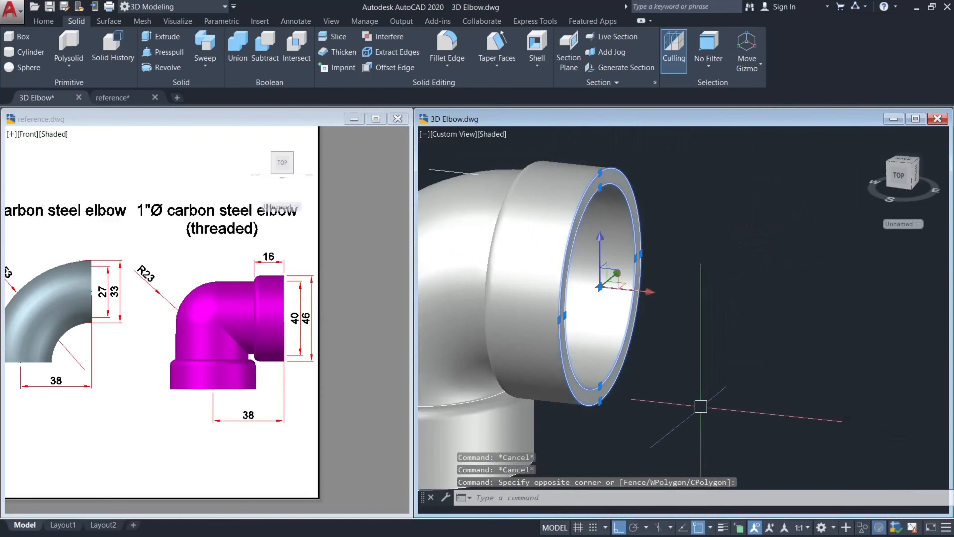
{"action": "left_click", "coordinate": [613, 414], "text": "shift"}
{"action": "left_click", "coordinate": [587, 400], "text": "shift"}
{"action": "type", "text": "co"}
{"action": "key", "text": "Return"}
{"action": "scroll", "coordinate": [645, 371], "scroll_direction": "down", "scroll_amount": 2}
{"action": "left_click", "coordinate": [654, 359]}
{"action": "left_click", "coordinate": [740, 387]}
{"action": "key", "text": "Escape"}
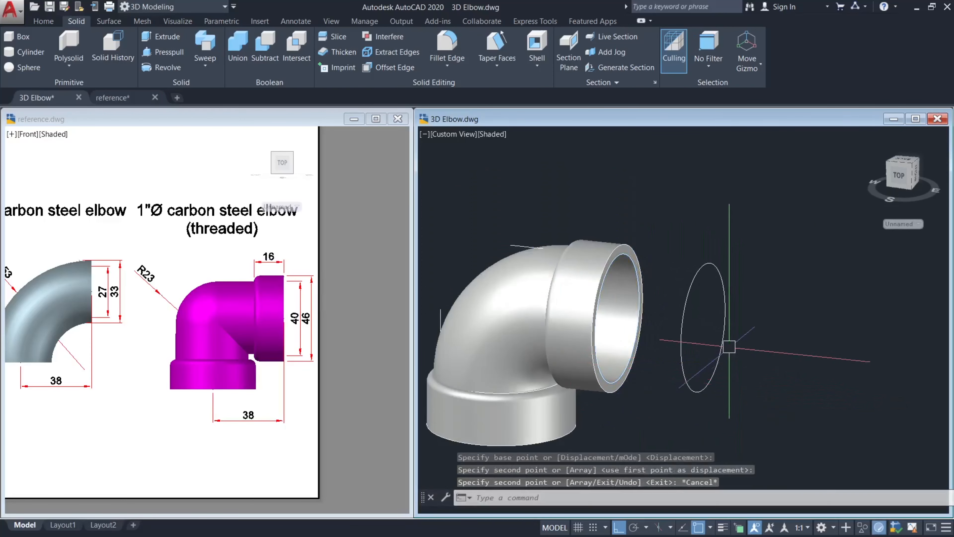
Copy the detached circle 20 units farther from the elbow along the collar's axis.
{"action": "key", "text": "Escape"}
{"action": "key", "text": "Escape"}
{"action": "middle_click_drag", "start_coordinate": [728, 345], "coordinate": [699, 336]}
{"action": "left_click", "coordinate": [722, 353]}
{"action": "left_click", "coordinate": [681, 321]}
{"action": "type", "text": "co"}
{"action": "key", "text": "Return"}
{"action": "left_click", "coordinate": [688, 208]}
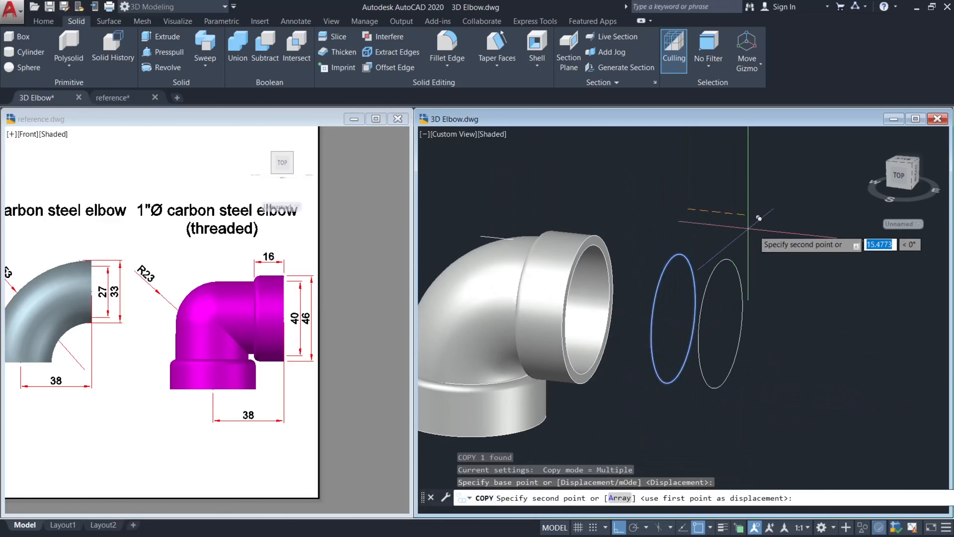
{"action": "type", "text": "20"}
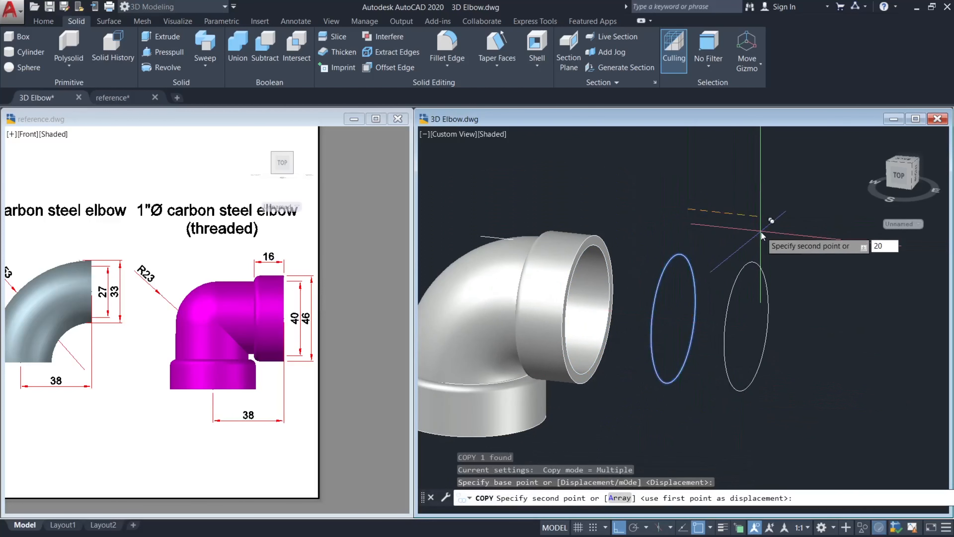
{"action": "key", "text": "Return"}
{"action": "key", "text": "Escape"}
{"action": "key", "text": "Escape"}
Set the user coordinate system to Right.
{"action": "middle_click_drag", "start_coordinate": [754, 295], "coordinate": [732, 292]}
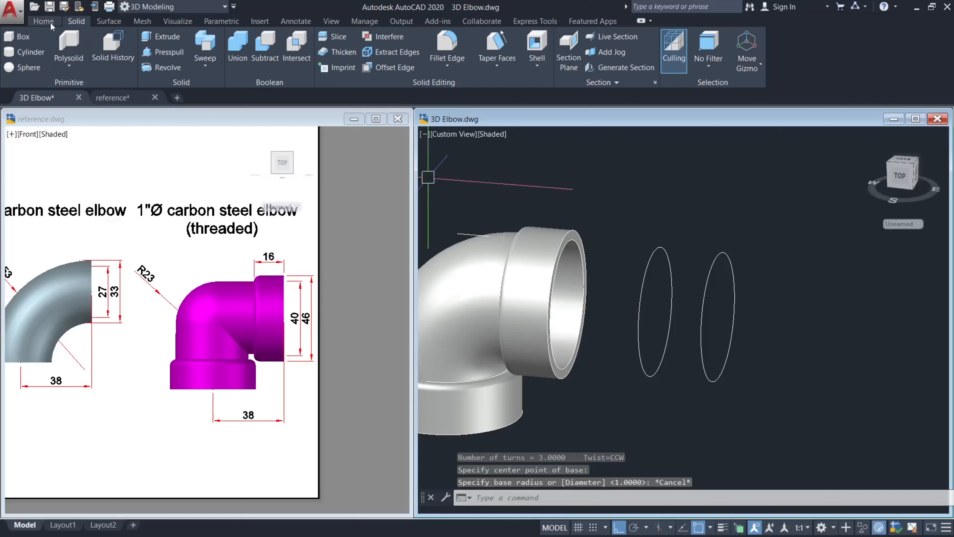
{"action": "left_click", "coordinate": [43, 21]}
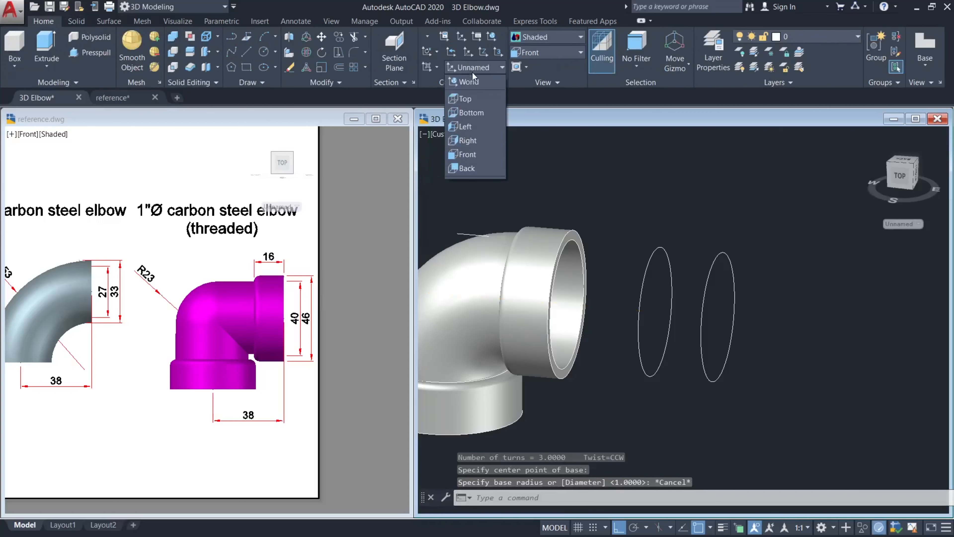
{"action": "left_click", "coordinate": [474, 139]}
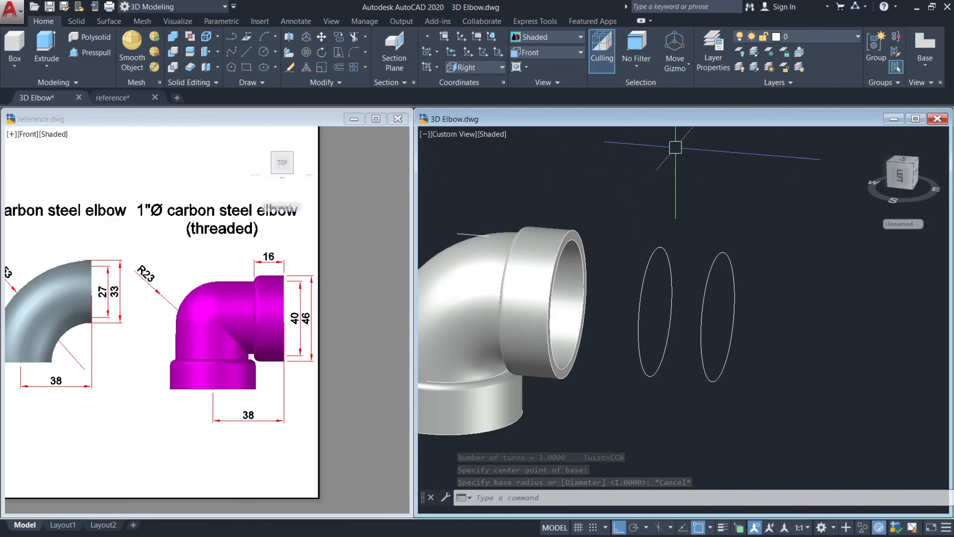
Draw a helix centred on the detached circle nearest the elbow, with base and top radius 20 and a height of about 524.
{"action": "type", "text": "HELIX"}
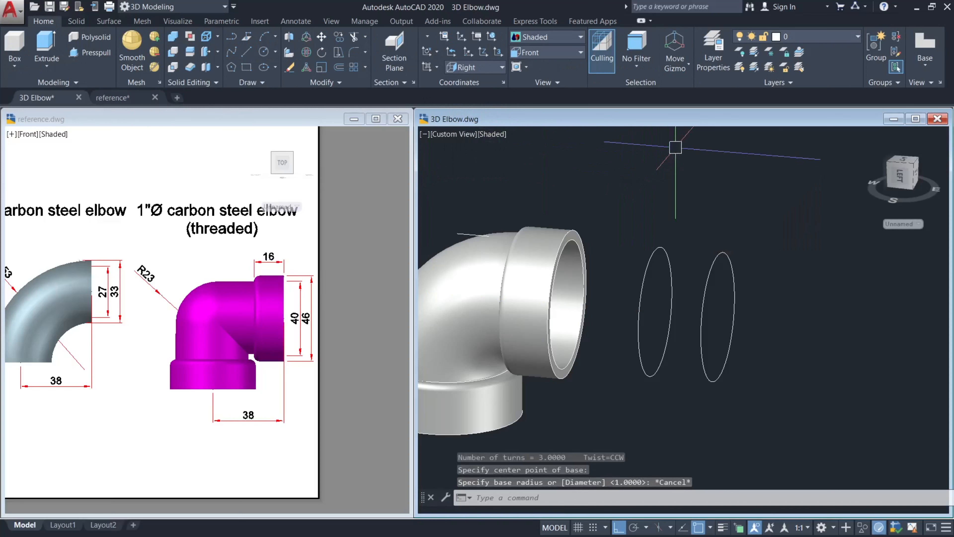
{"action": "key", "text": "Return"}
{"action": "left_click", "coordinate": [656, 311]}
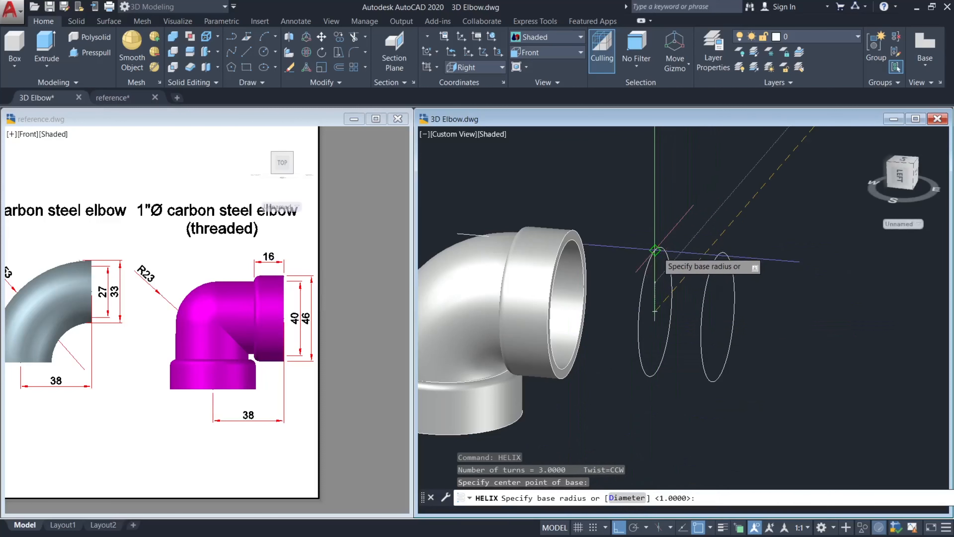
{"action": "left_click", "coordinate": [654, 250]}
{"action": "left_click", "coordinate": [655, 249]}
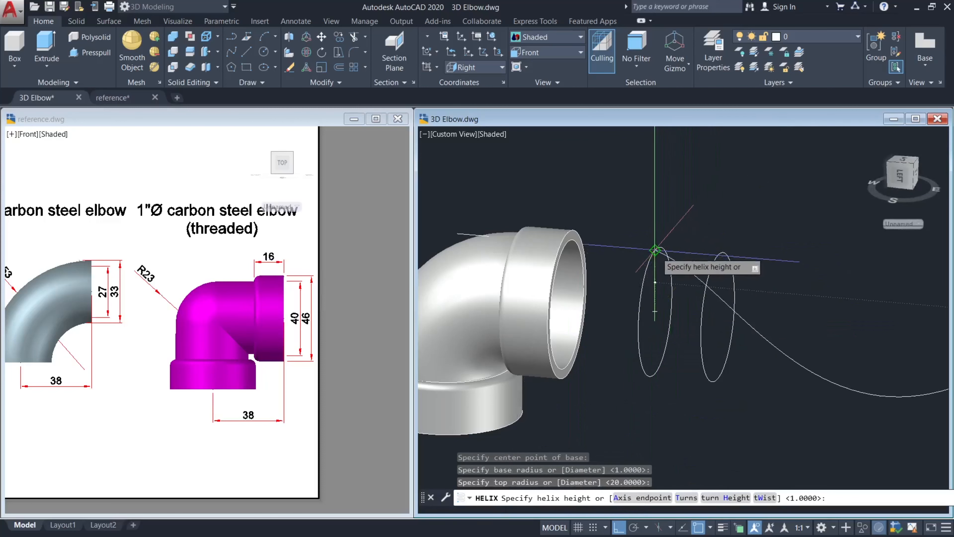
{"action": "left_click", "coordinate": [717, 319]}
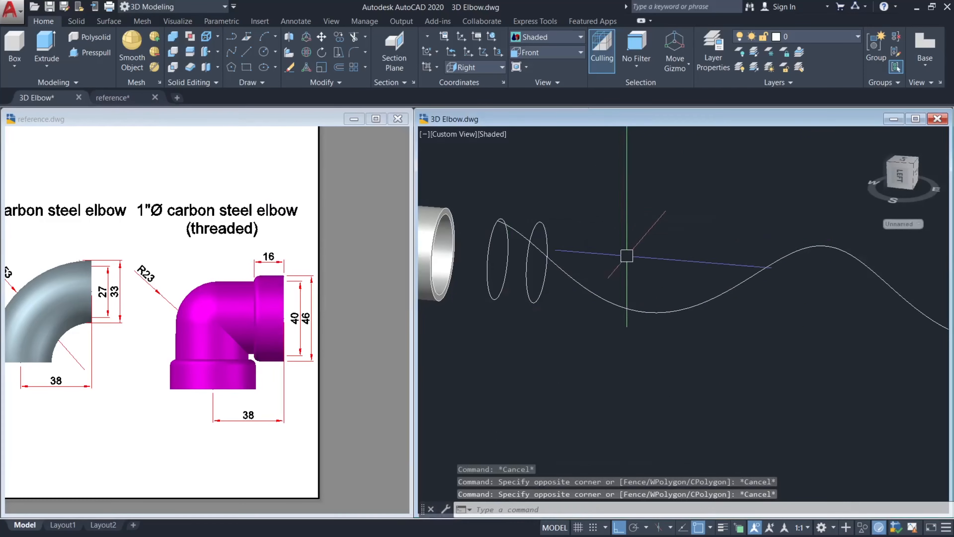
{"action": "left_click", "coordinate": [629, 257]}
{"action": "key", "text": "Escape"}
{"action": "key", "text": "Escape"}
Set the helix's height to 20 and its number of turns to 8 in its properties.
{"action": "left_click", "coordinate": [671, 371]}
{"action": "left_click", "coordinate": [627, 299]}
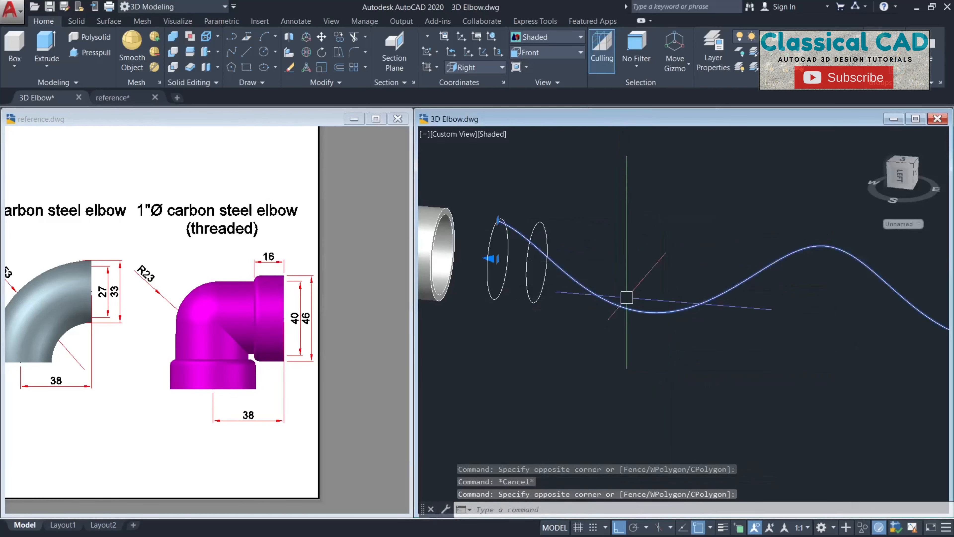
{"action": "key", "text": "Escape"}
{"action": "type", "text": "pr"}
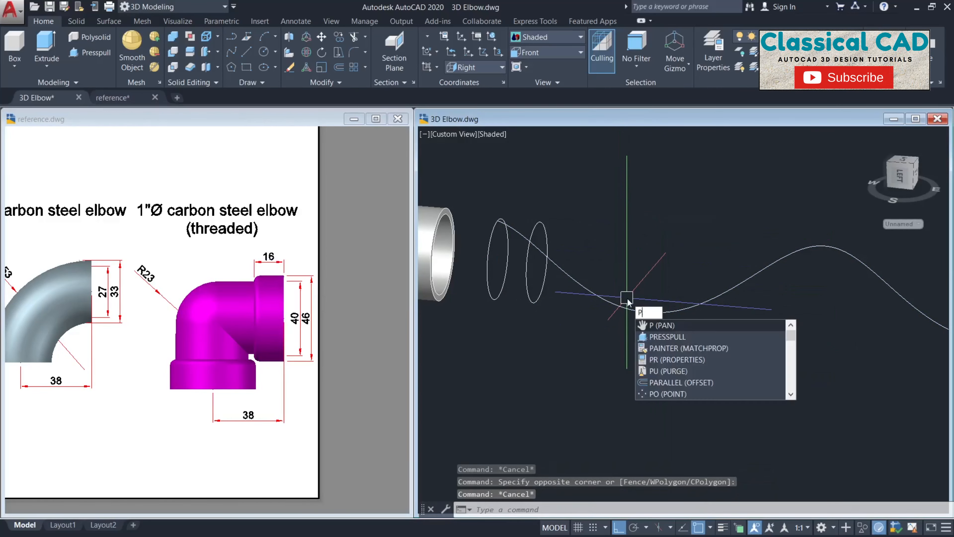
{"action": "key", "text": "Return"}
{"action": "key", "text": "Escape"}
{"action": "left_click", "coordinate": [733, 314]}
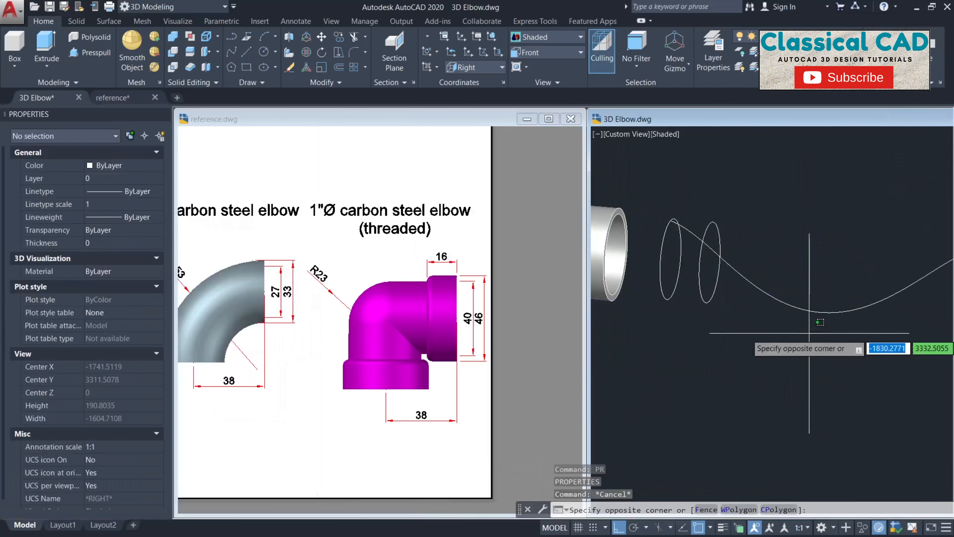
{"action": "left_click", "coordinate": [723, 269]}
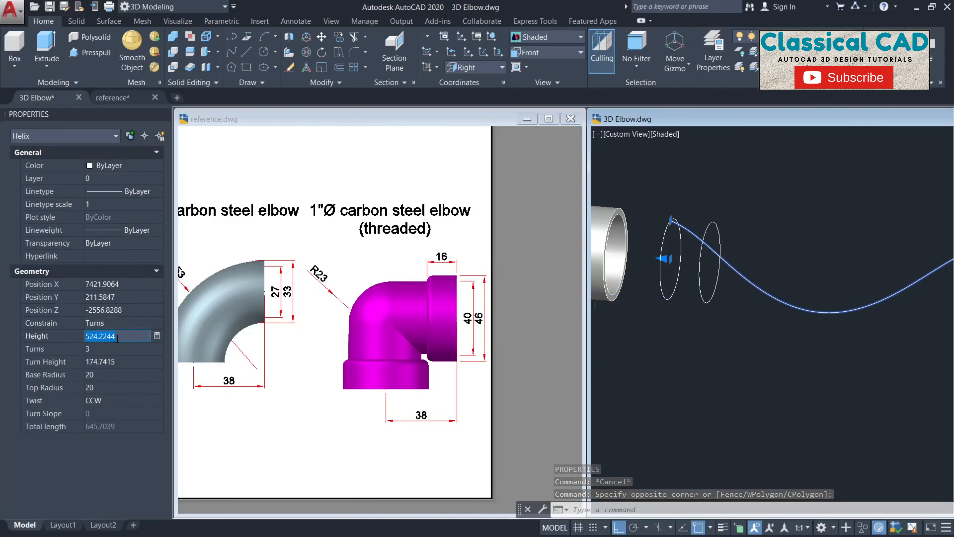
{"action": "left_click", "coordinate": [119, 342]}
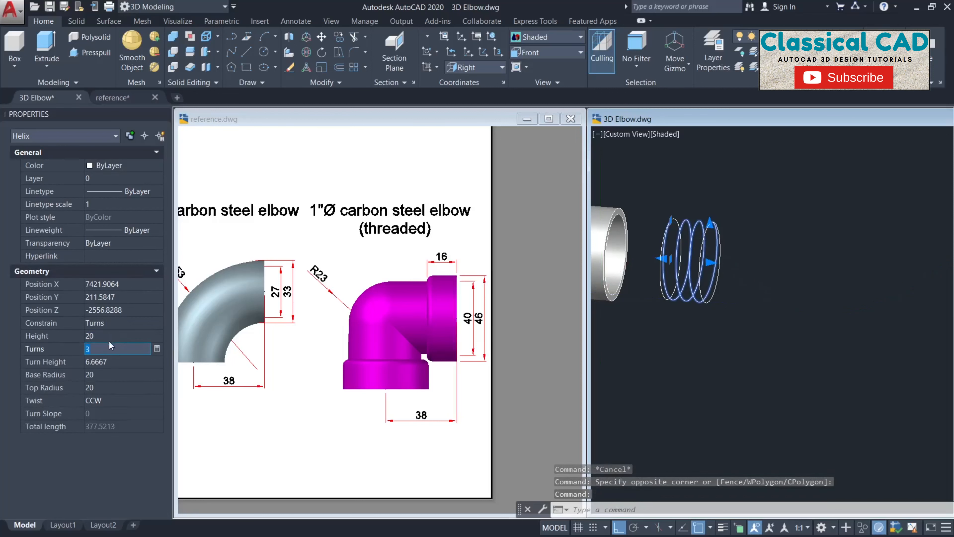
{"action": "type", "text": "8"}
{"action": "key", "text": "Tab"}
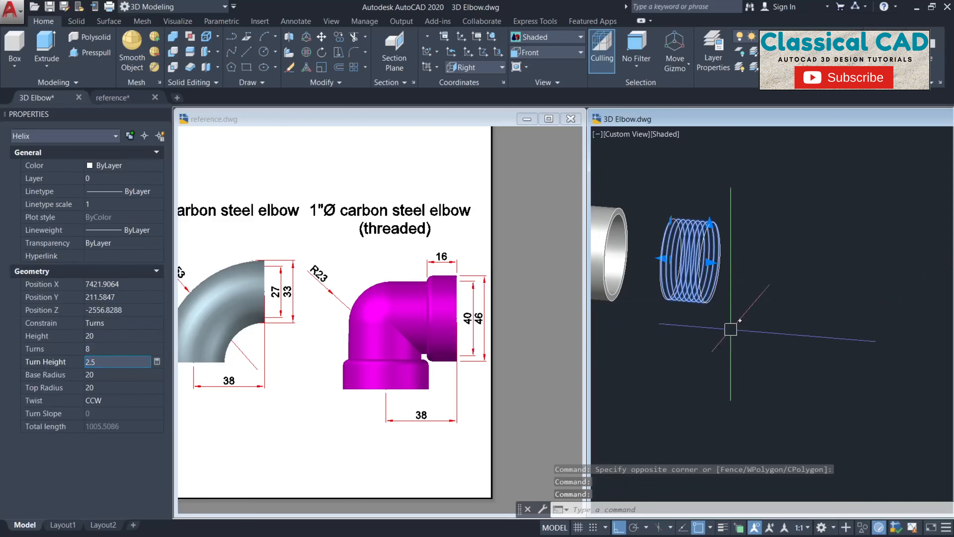
{"action": "key", "text": "Escape"}
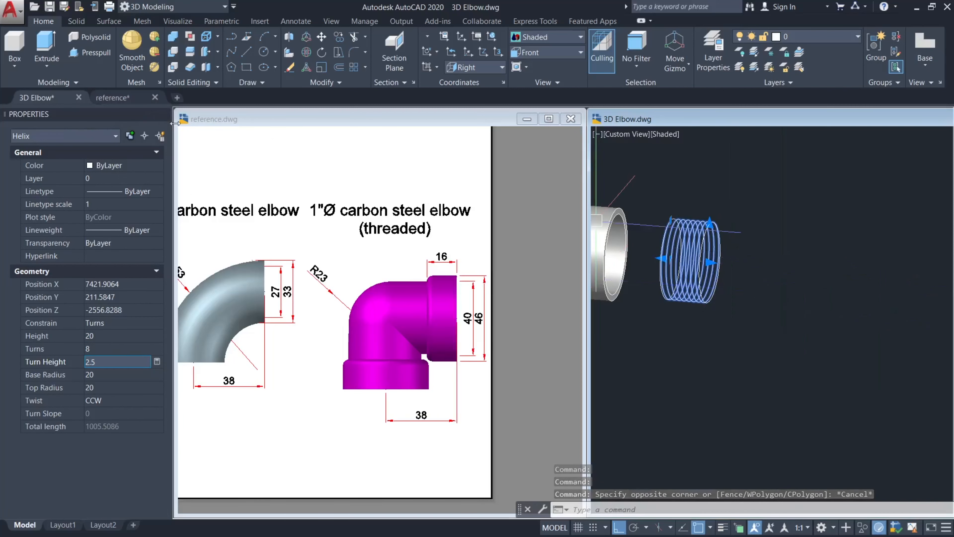
{"action": "left_click", "coordinate": [164, 113]}
{"action": "key", "text": "Escape"}
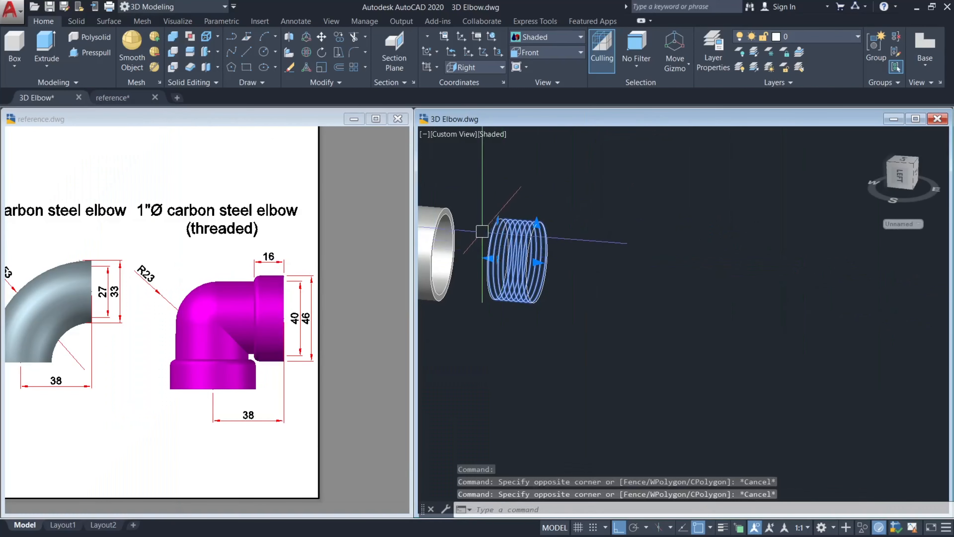
Erase the construction circle at the start of the helix.
{"action": "scroll", "coordinate": [551, 208], "scroll_direction": "up", "scroll_amount": 5}
{"action": "left_click", "coordinate": [541, 186]}
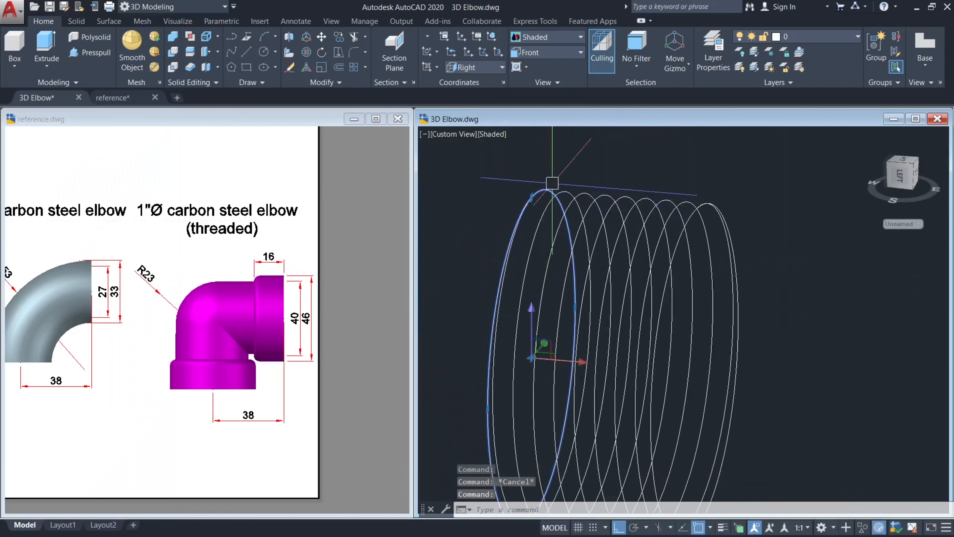
{"action": "key", "text": "Return"}
{"action": "key", "text": "Escape"}
{"action": "middle_click_drag", "start_coordinate": [528, 180], "coordinate": [616, 218]}
{"action": "left_click", "coordinate": [606, 229]}
{"action": "key", "text": "Escape"}
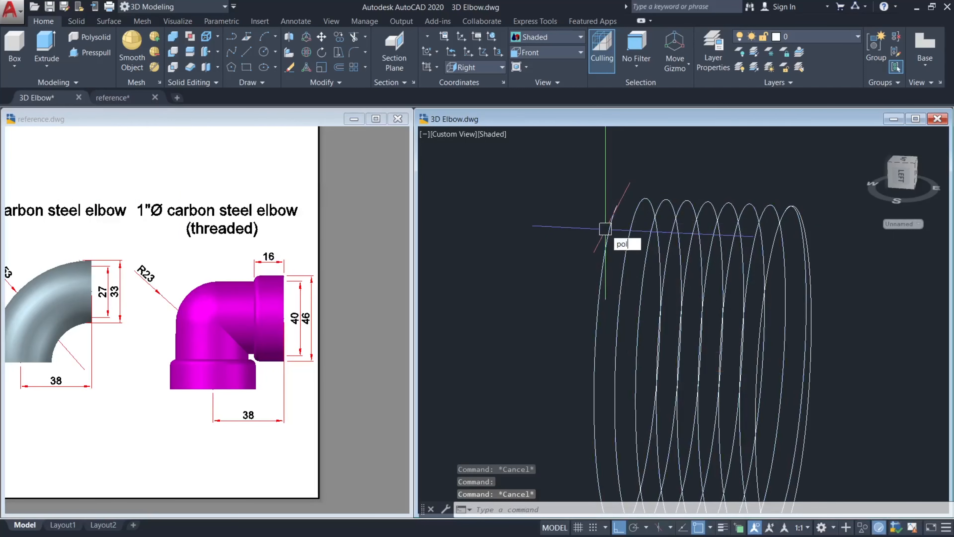
Draw a three-sided polygon centred on the helix's start point, inscribed in a circle of radius 1.5.
{"action": "key", "text": "Return"}
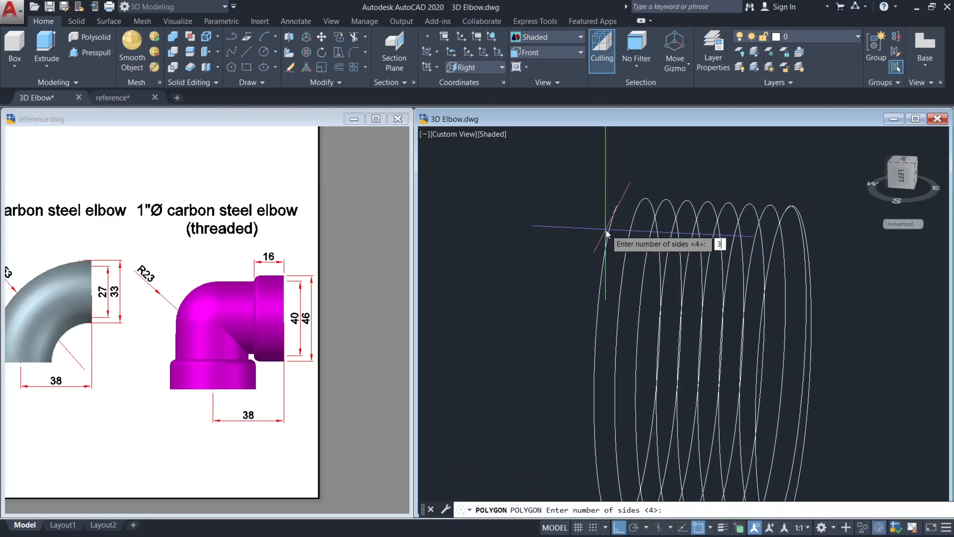
{"action": "key", "text": "Return"}
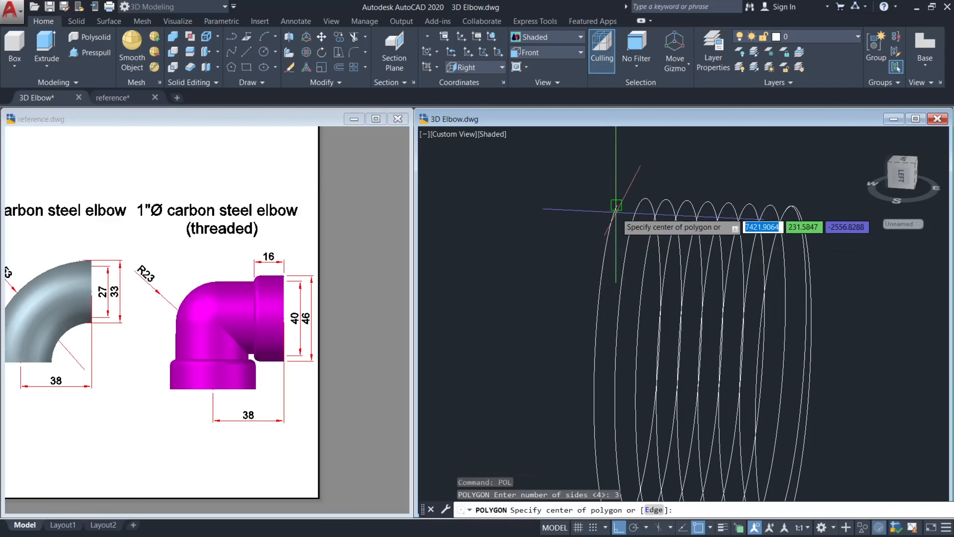
{"action": "left_click", "coordinate": [616, 206]}
{"action": "left_click", "coordinate": [658, 236]}
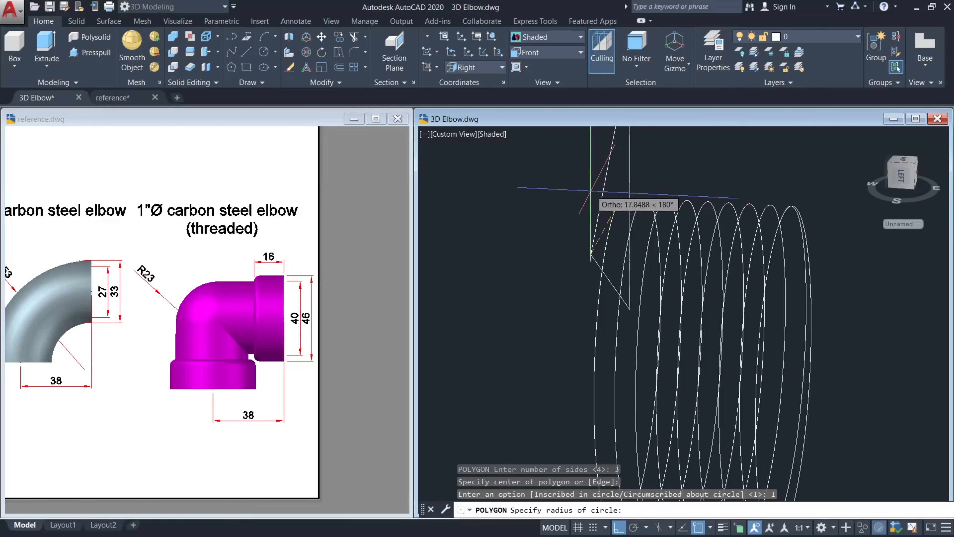
{"action": "type", "text": "r"}
{"action": "key", "text": "Return"}
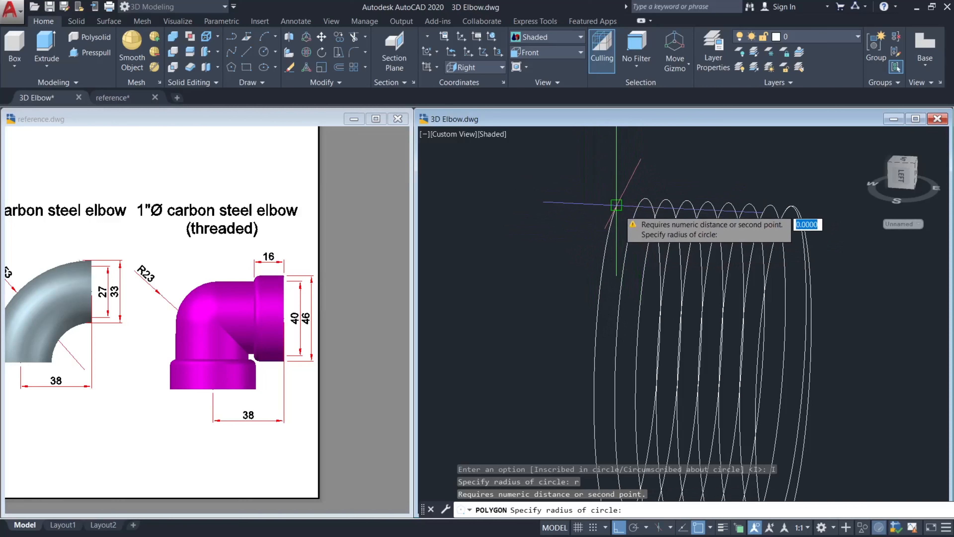
{"action": "key", "text": "Return"}
{"action": "scroll", "coordinate": [616, 204], "scroll_direction": "up", "scroll_amount": 5}
{"action": "key", "text": "Escape"}
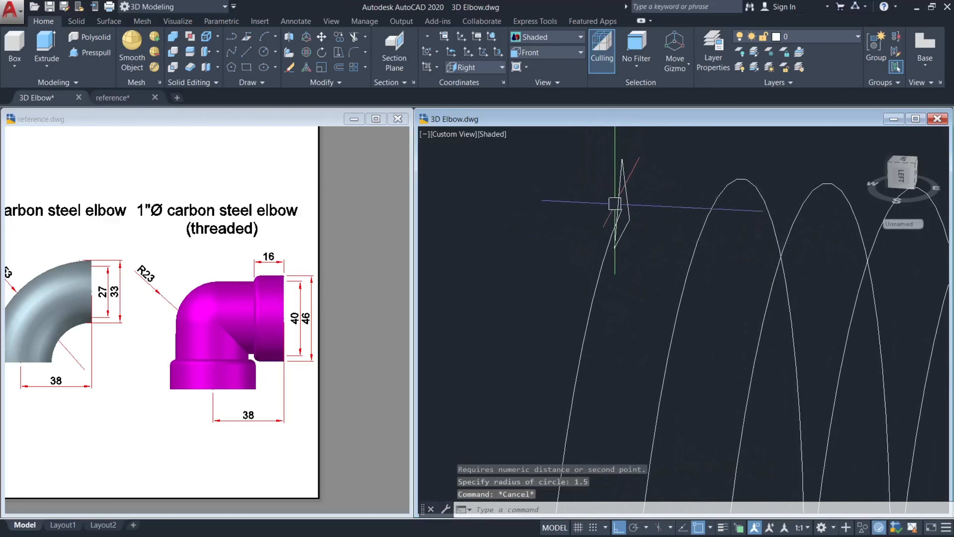
Rotate the triangle in 3D about its vertical axis so it stands across the start of the helix.
{"action": "left_click", "coordinate": [616, 173]}
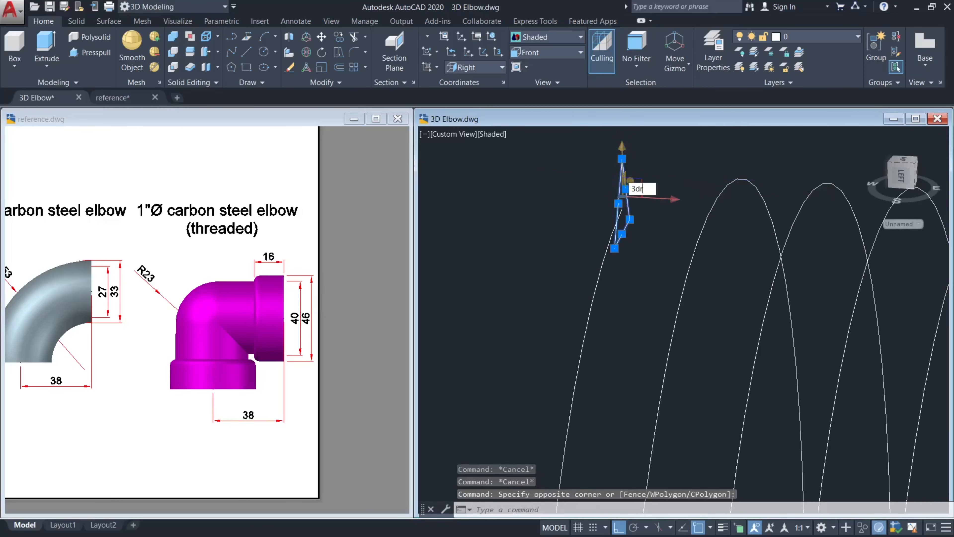
{"action": "key", "text": "Return"}
{"action": "key", "text": "Escape"}
{"action": "left_click", "coordinate": [640, 180]}
{"action": "left_click", "coordinate": [603, 169]}
{"action": "type", "text": "3r"}
{"action": "key", "text": "Return"}
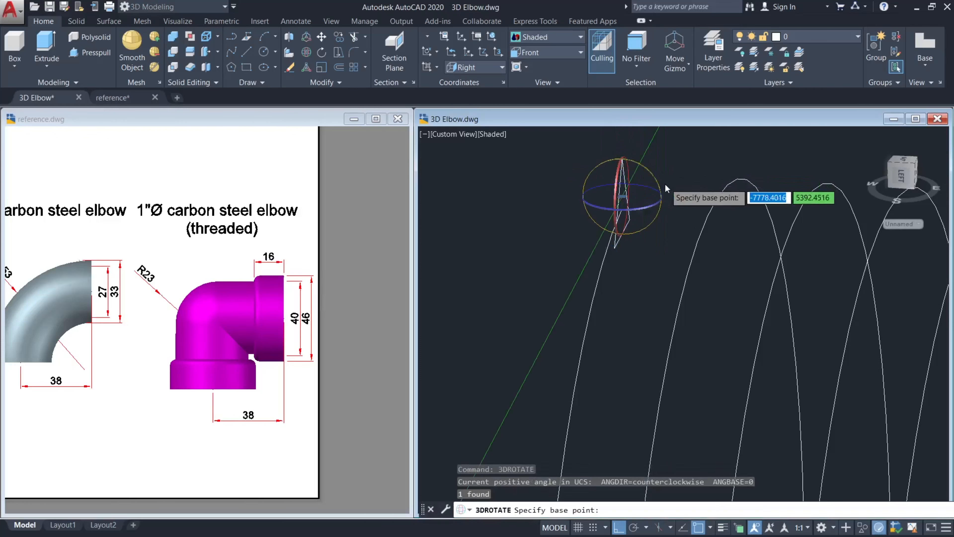
{"action": "left_click", "coordinate": [651, 187]}
{"action": "left_click", "coordinate": [695, 168]}
{"action": "key", "text": "Escape"}
Move the triangle straight up so its base sits at the start point of the helix.
{"action": "left_click", "coordinate": [665, 188]}
{"action": "left_click", "coordinate": [620, 166]}
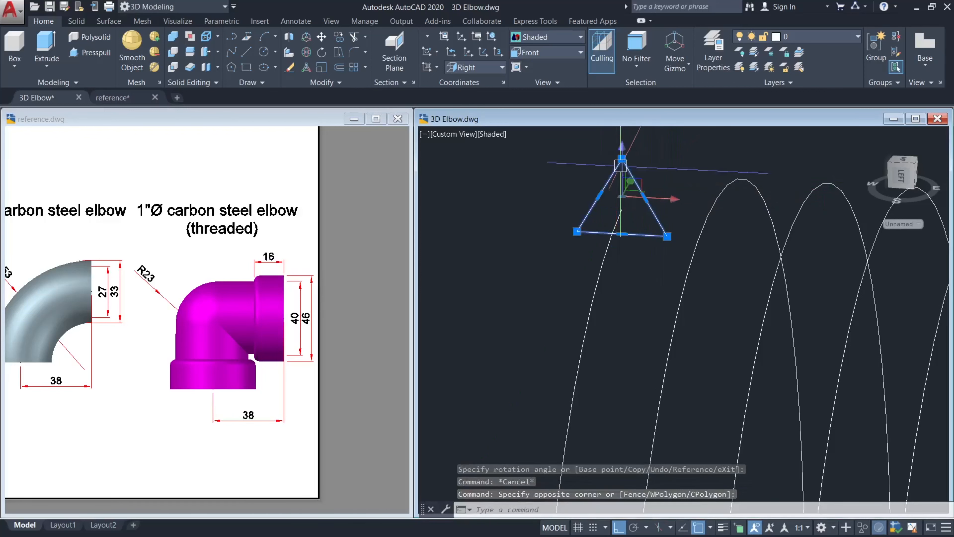
{"action": "type", "text": "m"}
{"action": "key", "text": "Return"}
{"action": "left_click", "coordinate": [622, 208]}
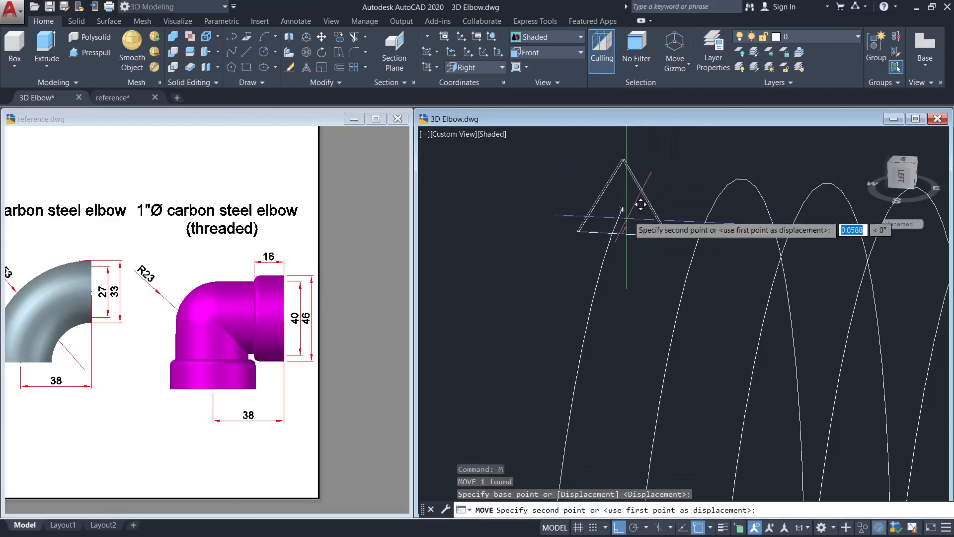
{"action": "key", "text": "Escape"}
{"action": "key", "text": "Escape"}
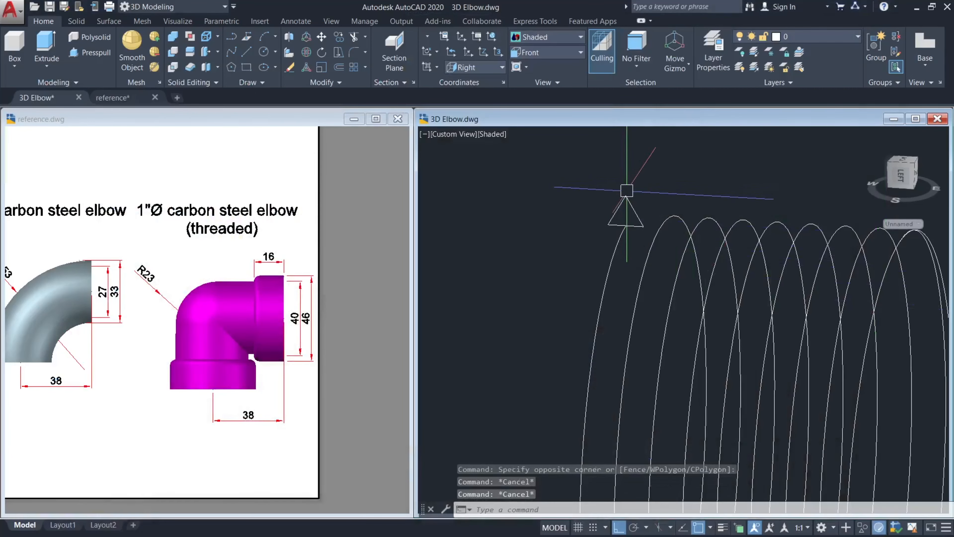
{"action": "key", "text": "Escape"}
{"action": "middle_click_drag", "start_coordinate": [650, 202], "coordinate": [631, 203]}
{"action": "left_click", "coordinate": [642, 203]}
{"action": "left_click", "coordinate": [635, 196]}
{"action": "key", "text": "Escape"}
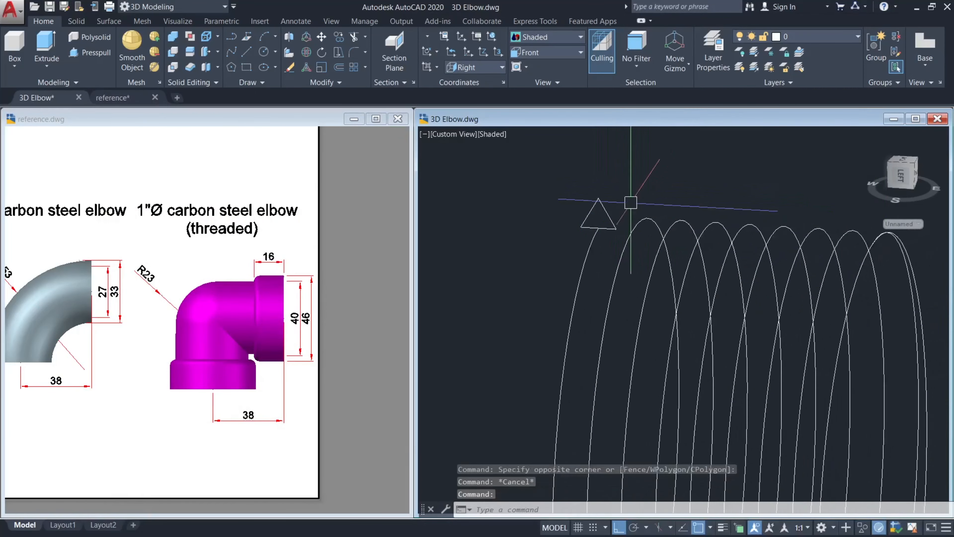
{"action": "key", "text": "Escape"}
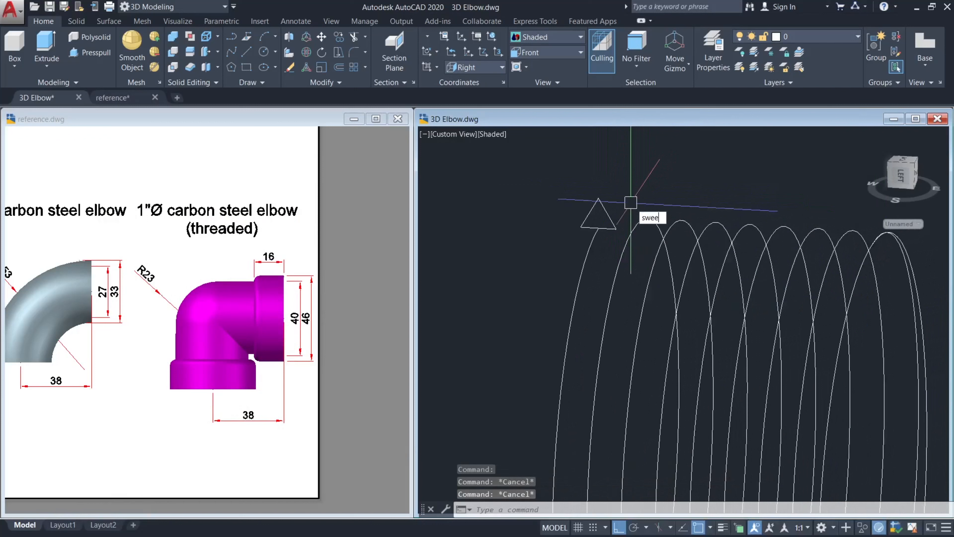
Sweep the triangle along the helix with perpendicular alignment set to No, producing the solid thread.
{"action": "key", "text": "Return"}
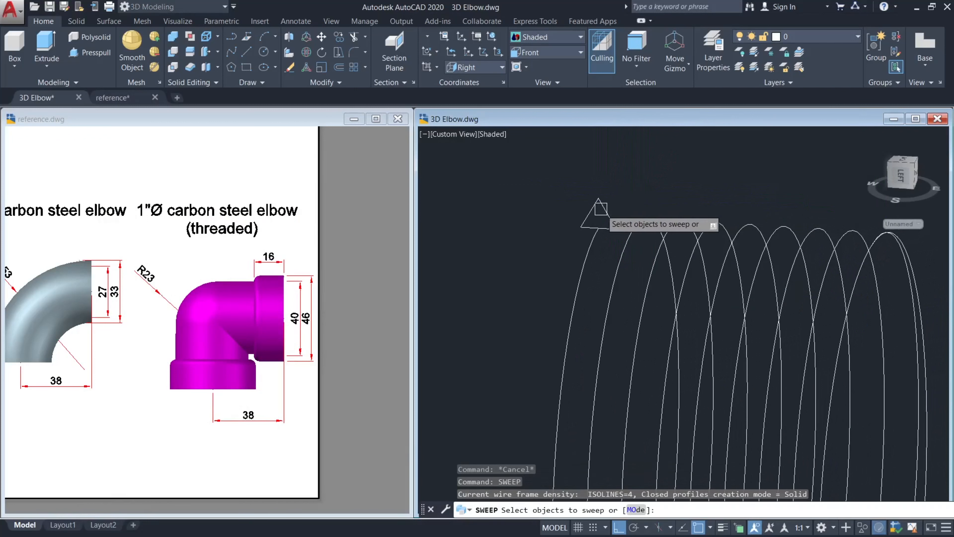
{"action": "left_click", "coordinate": [606, 206]}
{"action": "key", "text": "Return"}
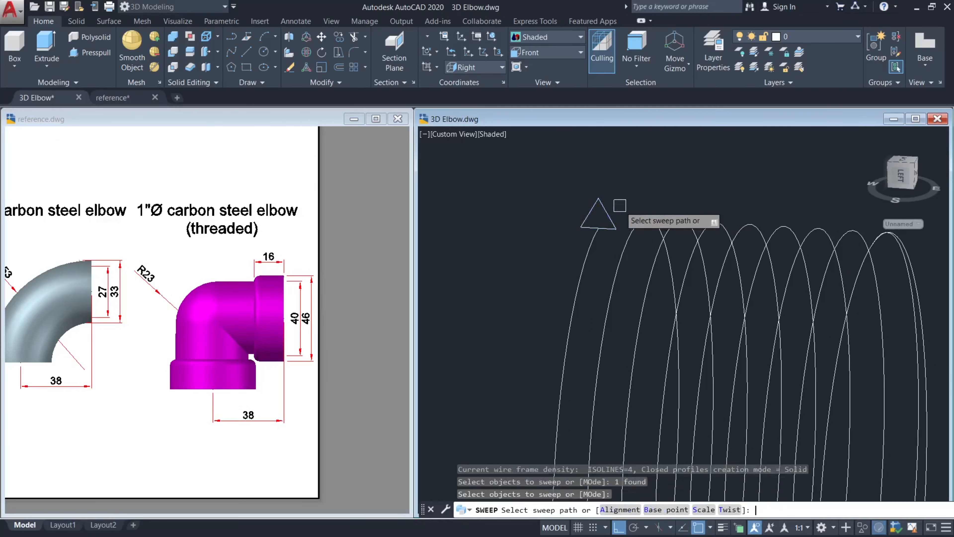
{"action": "left_click", "coordinate": [619, 510]}
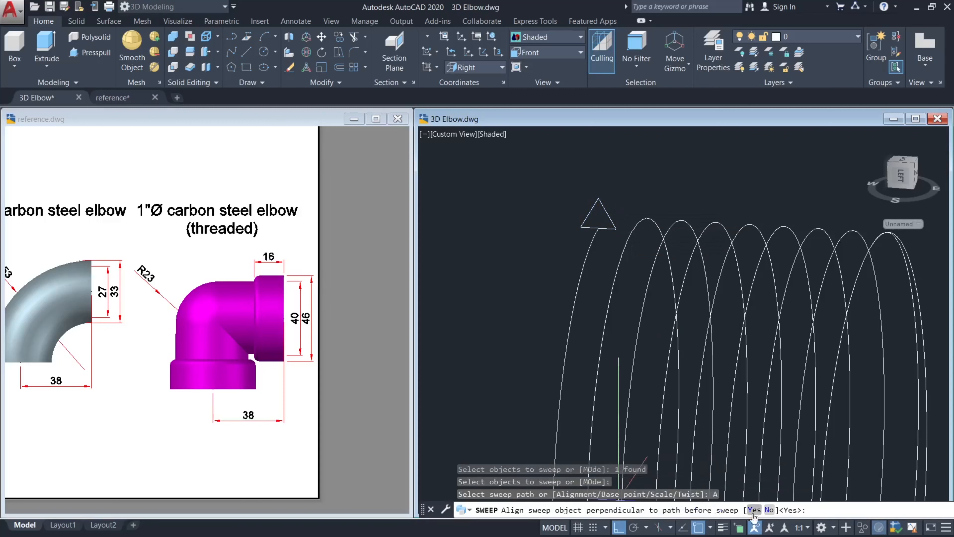
{"action": "left_click", "coordinate": [769, 510]}
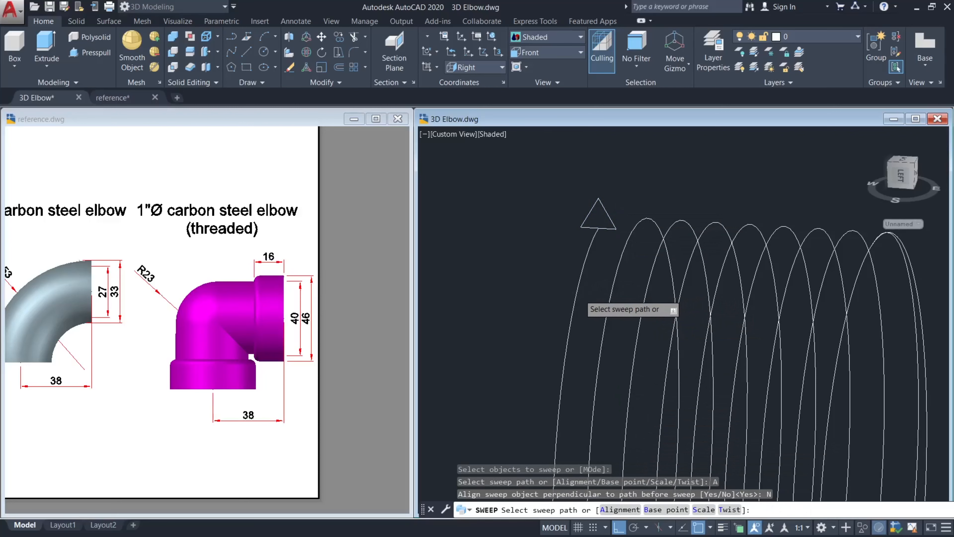
{"action": "left_click", "coordinate": [577, 294]}
{"action": "key", "text": "Escape"}
{"action": "scroll", "coordinate": [620, 293], "scroll_direction": "down", "scroll_amount": 5}
{"action": "middle_click_drag", "start_coordinate": [622, 294], "coordinate": [671, 277]}
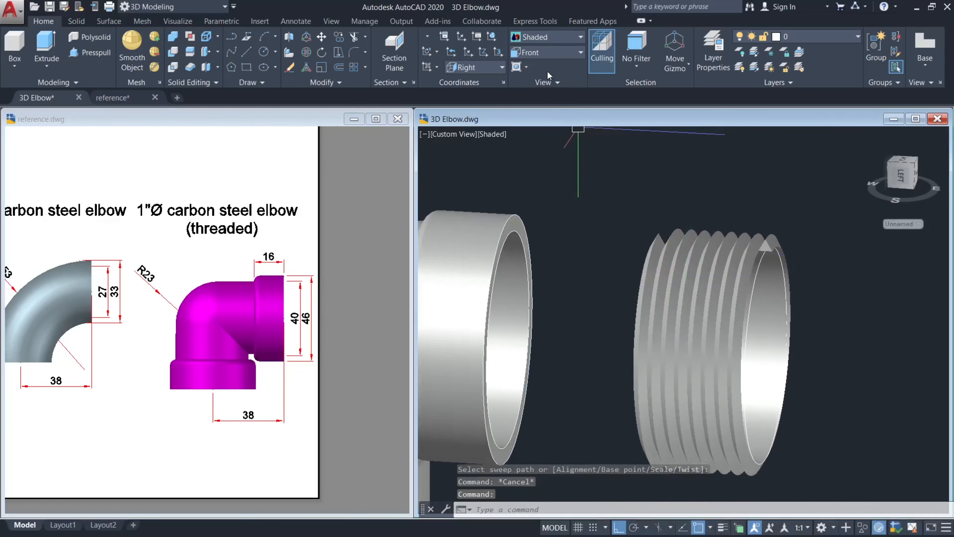
{"action": "key", "text": "Escape"}
{"action": "middle_click_drag", "start_coordinate": [582, 137], "coordinate": [592, 119], "text": "shift"}
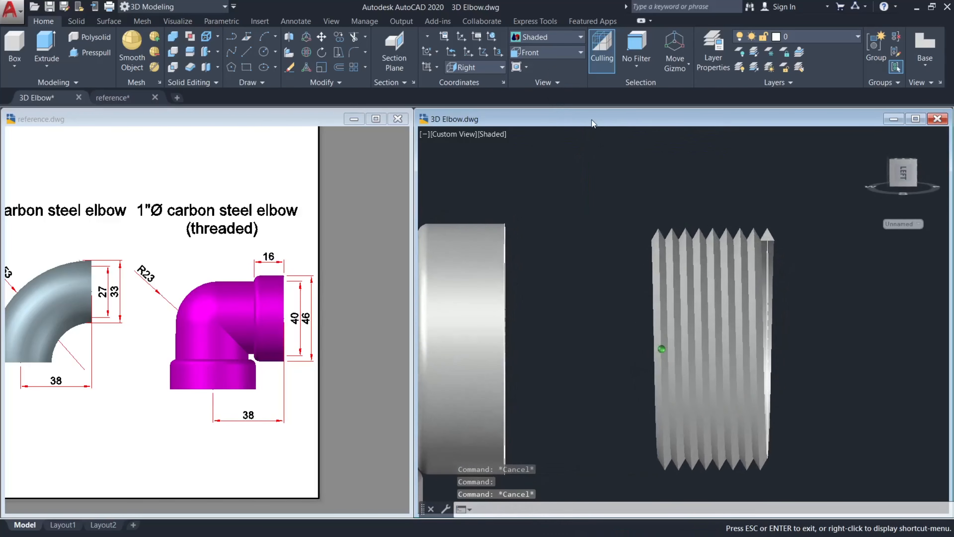
Switch the model to the Front view to work on the thread beside the elbow.
{"action": "left_click", "coordinate": [552, 55]}
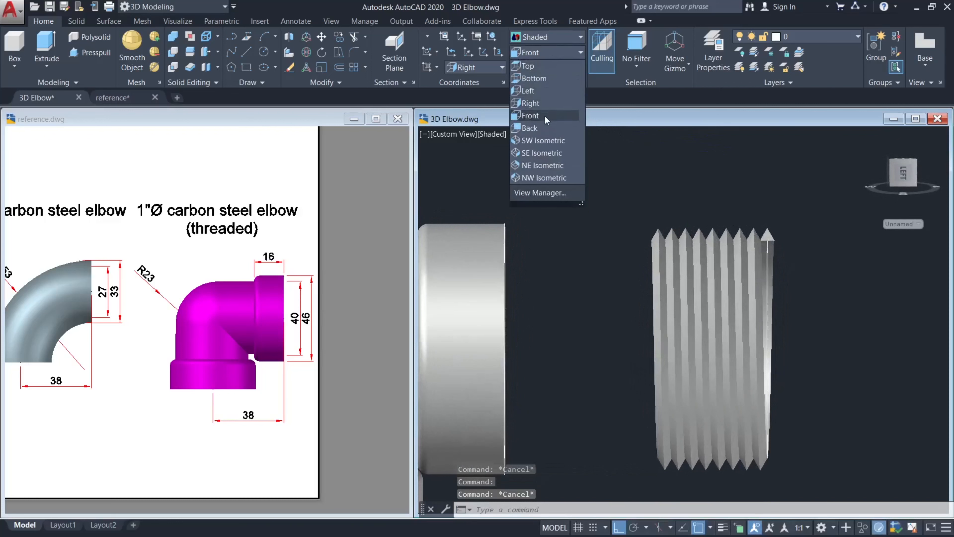
{"action": "left_click", "coordinate": [545, 115]}
{"action": "scroll", "coordinate": [637, 280], "scroll_direction": "up", "scroll_amount": 4}
{"action": "left_click", "coordinate": [670, 271]}
{"action": "type", "text": "co"}
{"action": "key", "text": "Return"}
{"action": "key", "text": "Escape"}
Copy the thread together with its helix straight down by about 63 units.
{"action": "left_click", "coordinate": [749, 400]}
{"action": "left_click", "coordinate": [661, 235]}
{"action": "type", "text": "co"}
{"action": "key", "text": "Return"}
{"action": "left_click", "coordinate": [739, 234]}
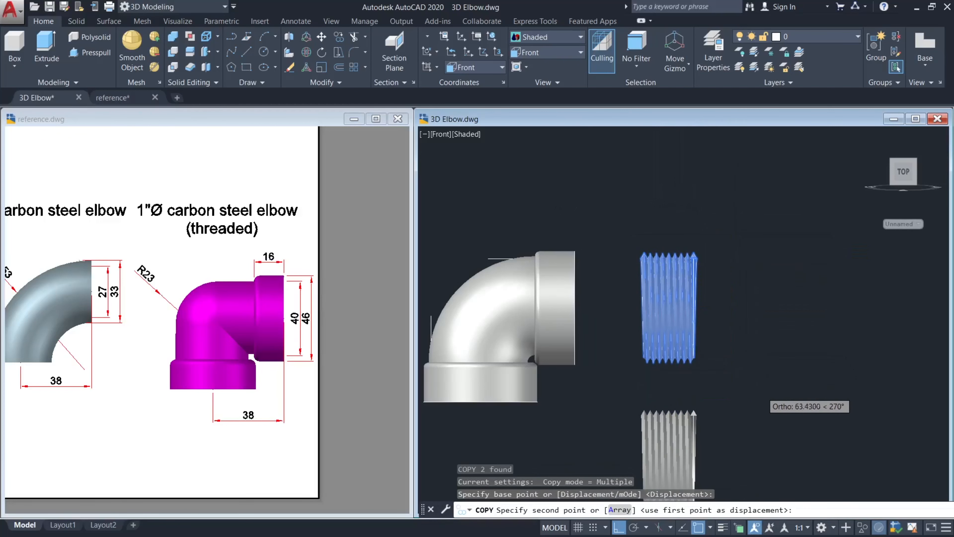
{"action": "left_click", "coordinate": [756, 392]}
{"action": "key", "text": "Escape"}
Move the upper thread and its helix horizontally into the elbow's right-hand socket, leaving a few turns projecting past the rim.
{"action": "left_click", "coordinate": [744, 366]}
{"action": "left_click", "coordinate": [673, 193]}
{"action": "type", "text": "m"}
{"action": "key", "text": "Return"}
{"action": "scroll", "coordinate": [673, 217], "scroll_direction": "up", "scroll_amount": 2}
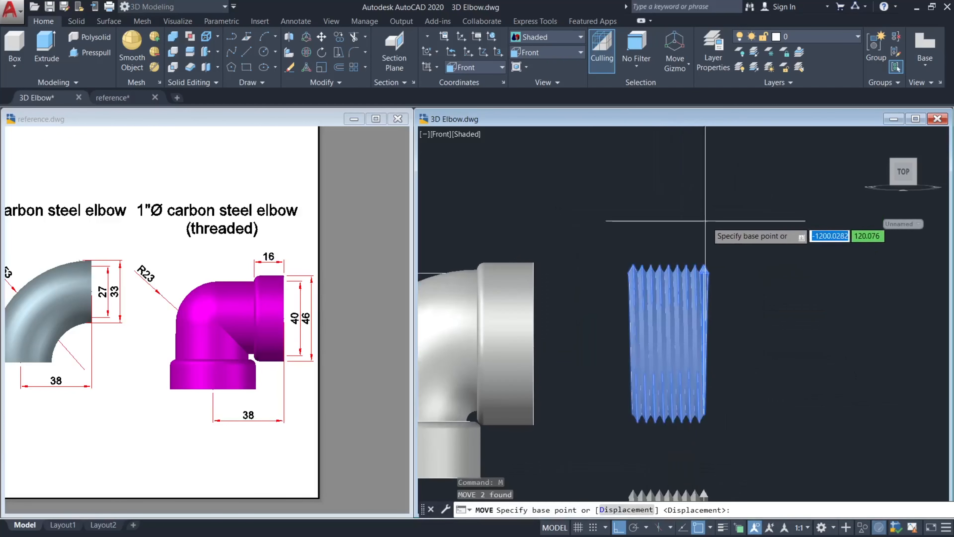
{"action": "left_click", "coordinate": [718, 211]}
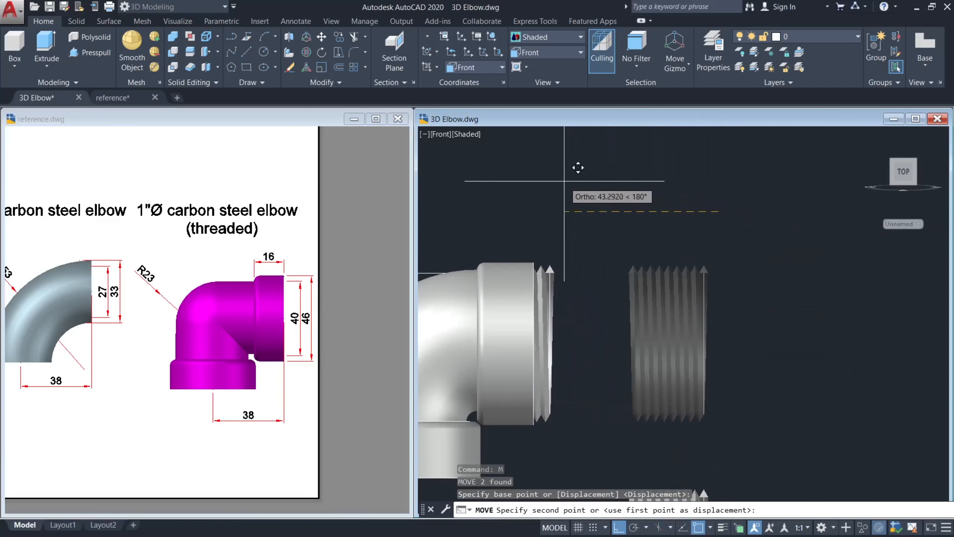
{"action": "left_click", "coordinate": [573, 181]}
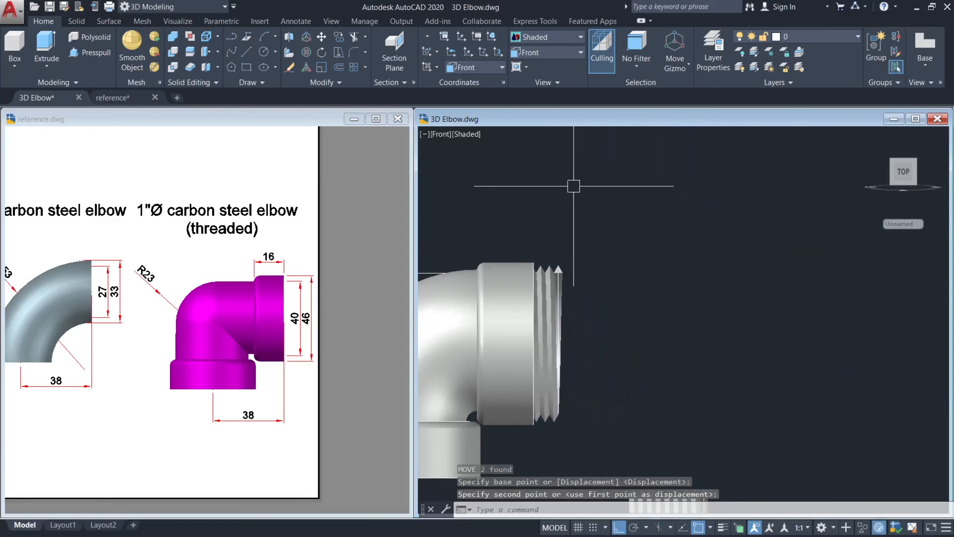
{"action": "key", "text": "Escape"}
{"action": "scroll", "coordinate": [601, 284], "scroll_direction": "up", "scroll_amount": 2}
{"action": "middle_click_drag", "start_coordinate": [601, 284], "coordinate": [637, 222], "text": "shift"}
{"action": "key", "text": "Escape"}
{"action": "scroll", "coordinate": [565, 292], "scroll_direction": "down", "scroll_amount": 4}
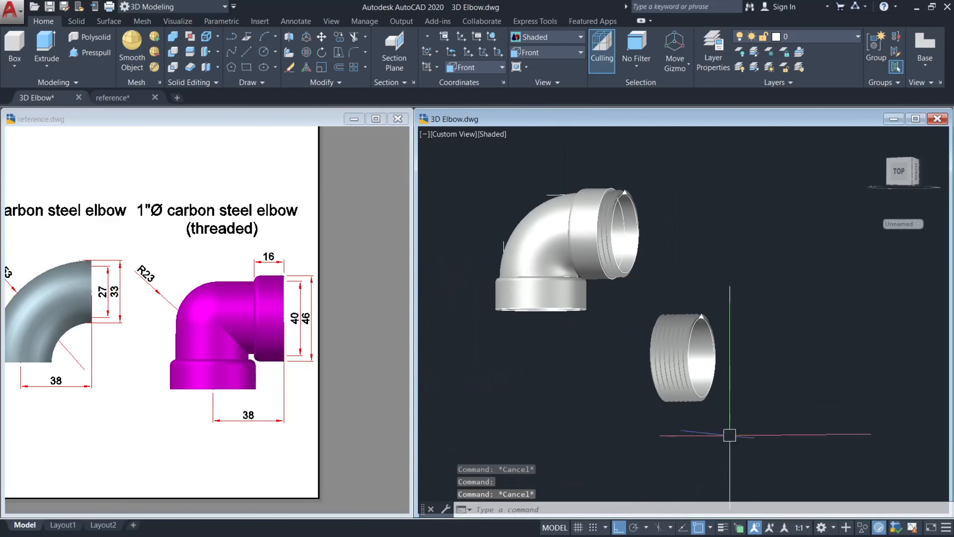
{"action": "left_click", "coordinate": [749, 453]}
{"action": "left_click", "coordinate": [673, 284]}
{"action": "type", "text": "3drotate"}
{"action": "key", "text": "Return"}
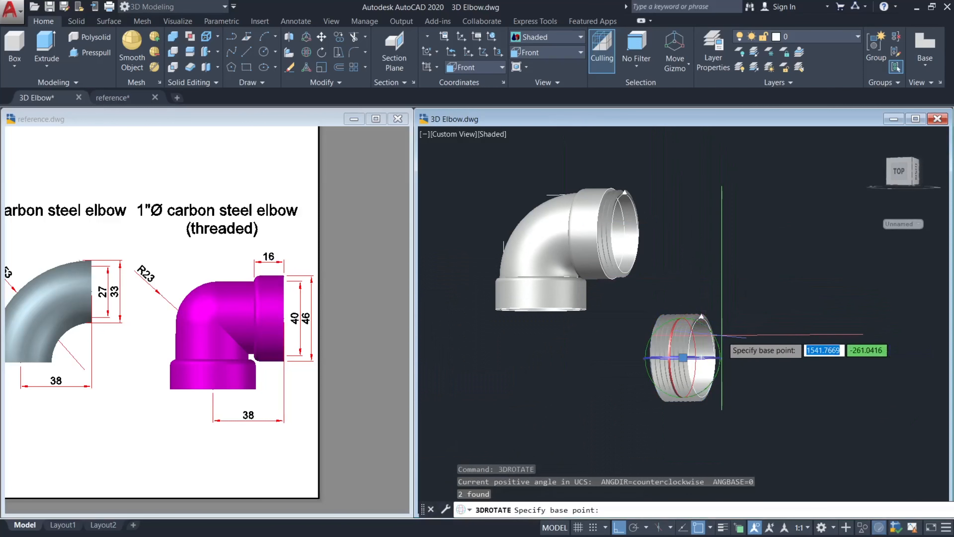
{"action": "key", "text": "Escape"}
{"action": "middle_click_drag", "start_coordinate": [750, 331], "coordinate": [767, 358], "text": "shift"}
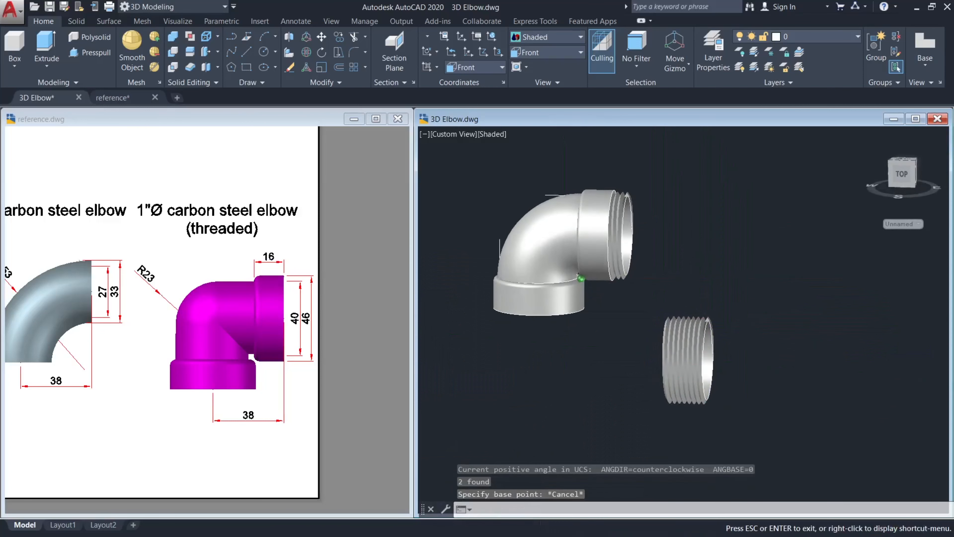
Rotate the copied thread and helix a quarter turn in 3D so their axis stands vertically, in line with the lower socket.
{"action": "left_click", "coordinate": [756, 437]}
{"action": "left_click", "coordinate": [663, 282]}
{"action": "type", "text": "3drotate"}
{"action": "key", "text": "Return"}
{"action": "scroll", "coordinate": [707, 334], "scroll_direction": "up", "scroll_amount": 2}
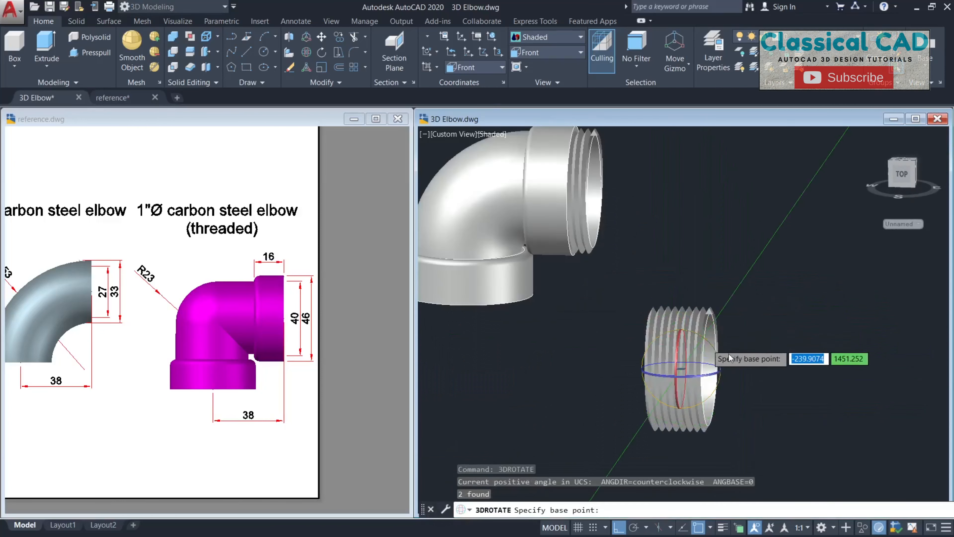
{"action": "left_click", "coordinate": [712, 343]}
{"action": "key", "text": "Escape"}
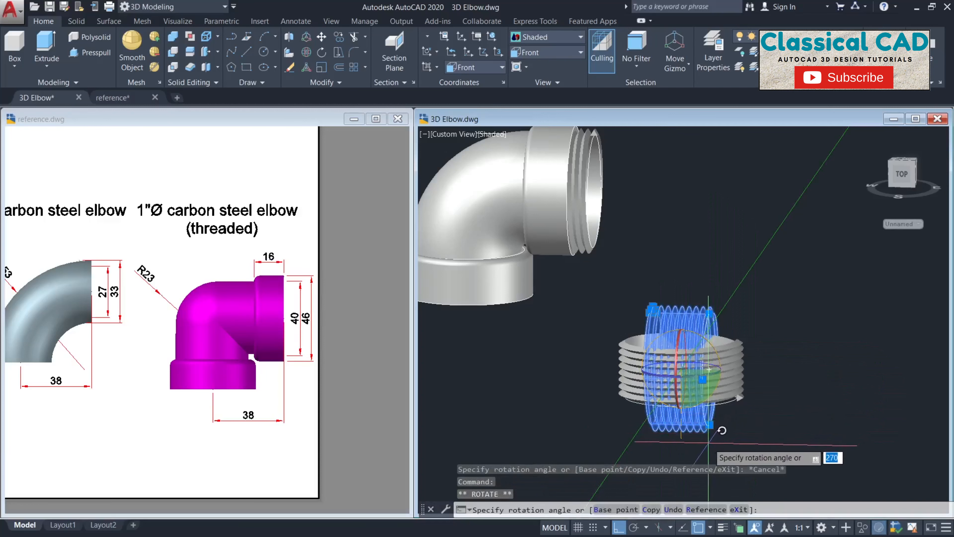
{"action": "key", "text": "Escape"}
{"action": "key", "text": "Escape"}
Move the rotated thread and its helix from the centre of their lower end onto the elbow's lower socket.
{"action": "left_click", "coordinate": [735, 452]}
{"action": "left_click", "coordinate": [685, 297]}
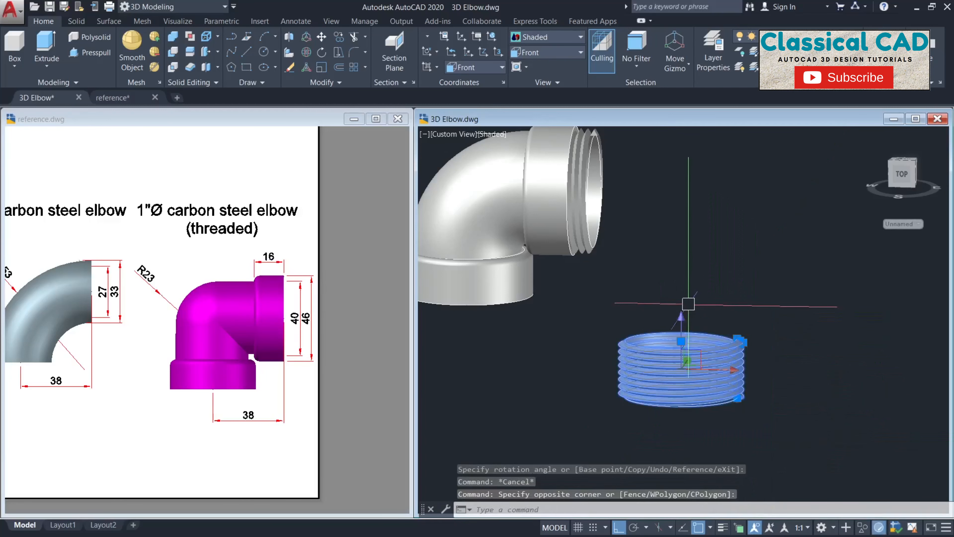
{"action": "type", "text": "m"}
{"action": "key", "text": "Return"}
{"action": "left_click", "coordinate": [681, 396]}
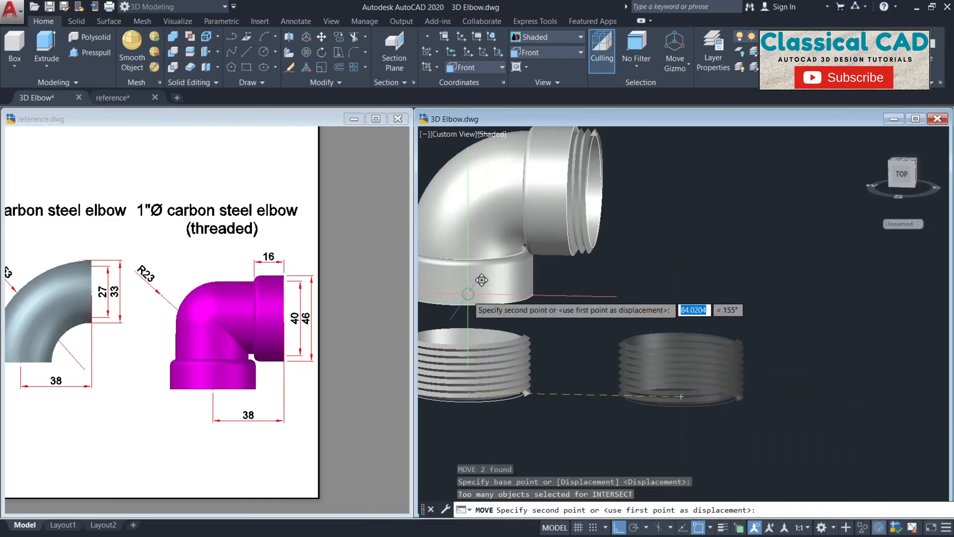
{"action": "key", "text": "Escape"}
{"action": "middle_click_drag", "start_coordinate": [511, 315], "coordinate": [628, 294]}
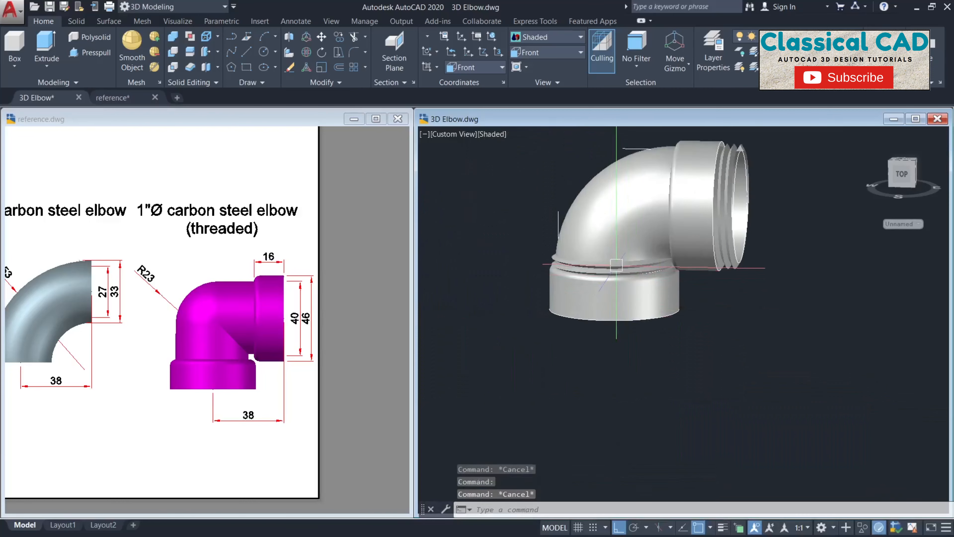
Move the thread solid straight down so a few turns project below the lower socket's rim.
{"action": "left_click", "coordinate": [626, 268]}
{"action": "key", "text": "Return"}
{"action": "scroll", "coordinate": [693, 307], "scroll_direction": "up", "scroll_amount": 3}
{"action": "left_click", "coordinate": [729, 277]}
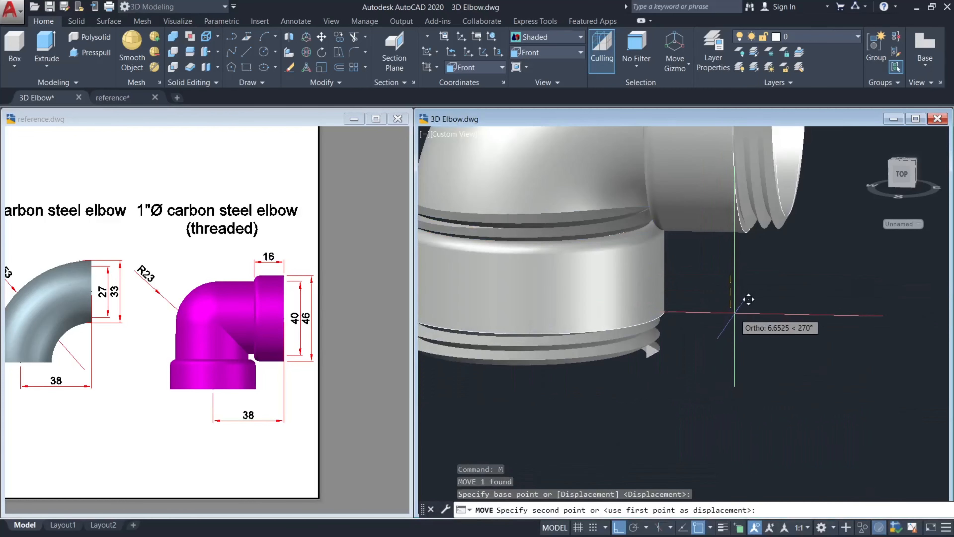
{"action": "key", "text": "Escape"}
{"action": "scroll", "coordinate": [718, 309], "scroll_direction": "down", "scroll_amount": 4}
{"action": "mouse_move", "coordinate": [718, 309]}
{"action": "middle_mouse_down", "text": "shift"}
{"action": "mouse_move", "coordinate": [733, 290]}
{"action": "mouse_move", "coordinate": [725, 296]}
{"action": "middle_mouse_up", "text": "shift"}
{"action": "left_click", "coordinate": [694, 324]}
{"action": "scroll", "coordinate": [719, 341], "scroll_direction": "up", "scroll_amount": 4}
{"action": "key", "text": "Return"}
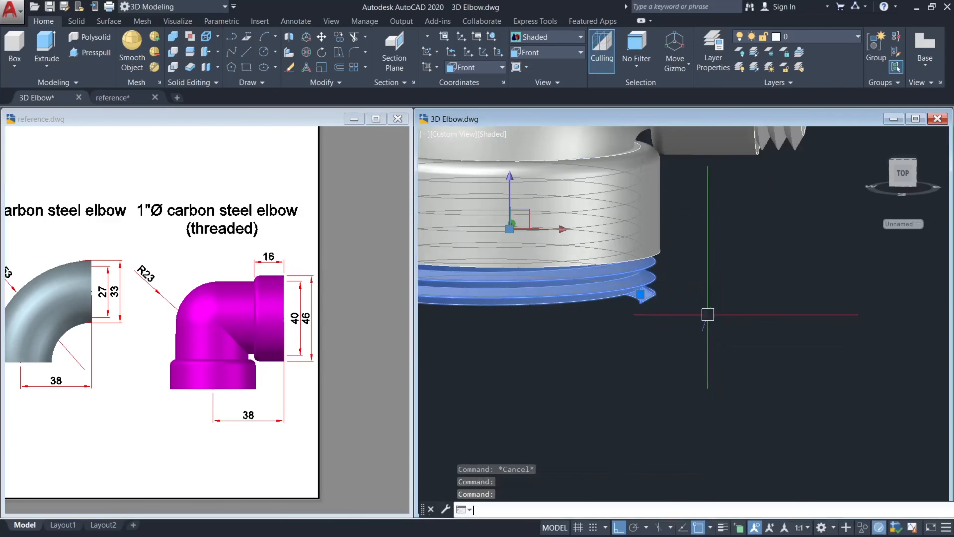
{"action": "left_click", "coordinate": [703, 311]}
{"action": "key", "text": "Escape"}
{"action": "scroll", "coordinate": [696, 181], "scroll_direction": "down", "scroll_amount": 4}
{"action": "key", "text": "Escape"}
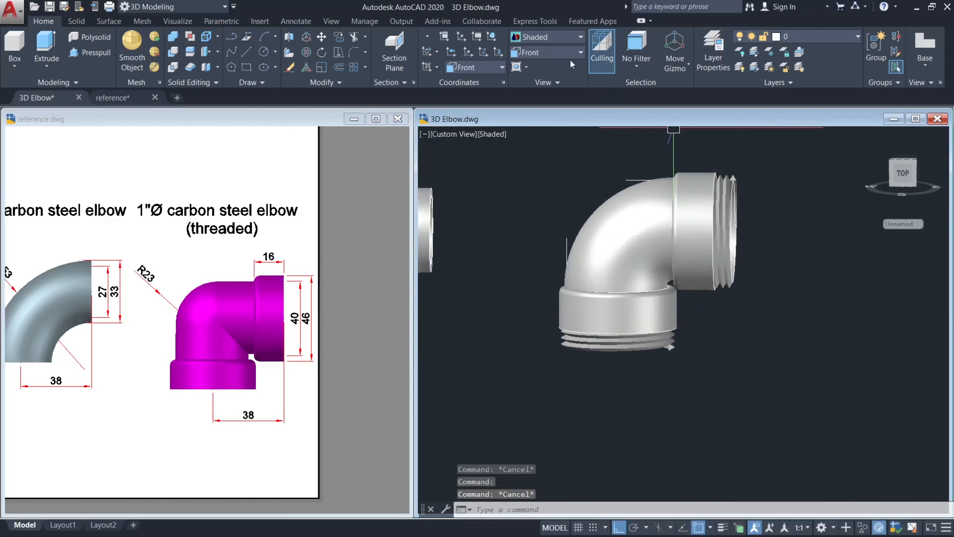
Subtract the thread solid from the elbow's right-hand socket to cut its internal thread.
{"action": "key", "text": "Escape"}
{"action": "middle_click_drag", "start_coordinate": [618, 130], "coordinate": [618, 164]}
{"action": "type", "text": "su"}
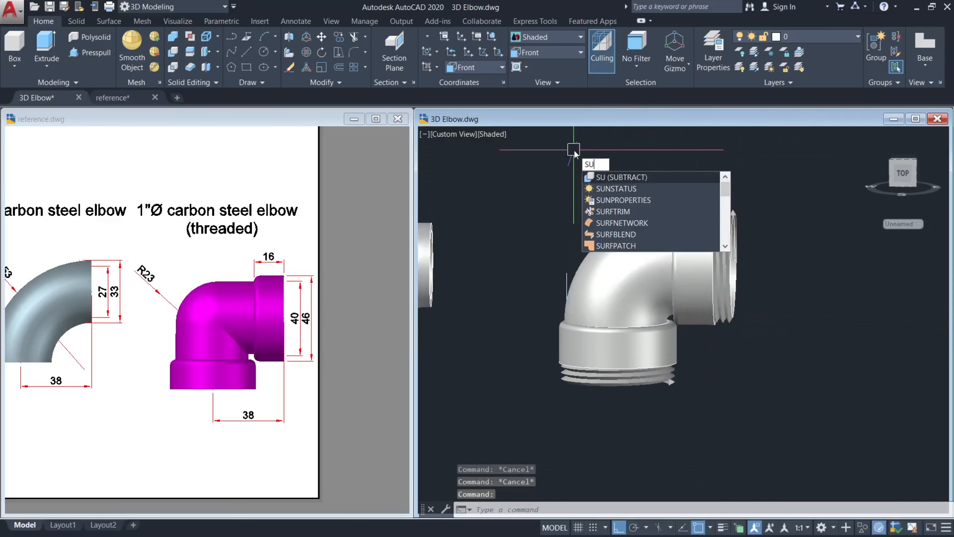
{"action": "key", "text": "Return"}
{"action": "scroll", "coordinate": [742, 205], "scroll_direction": "up", "scroll_amount": 5}
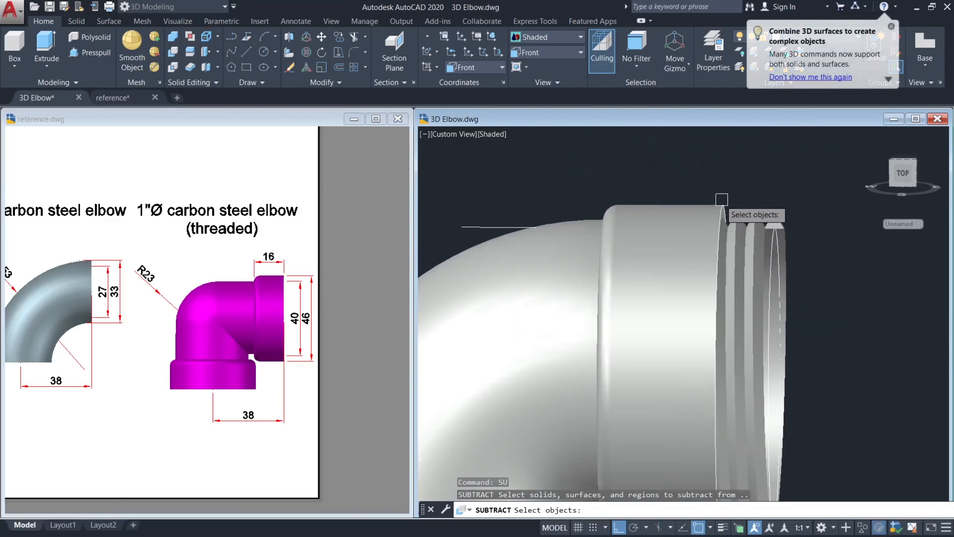
{"action": "left_click", "coordinate": [695, 210]}
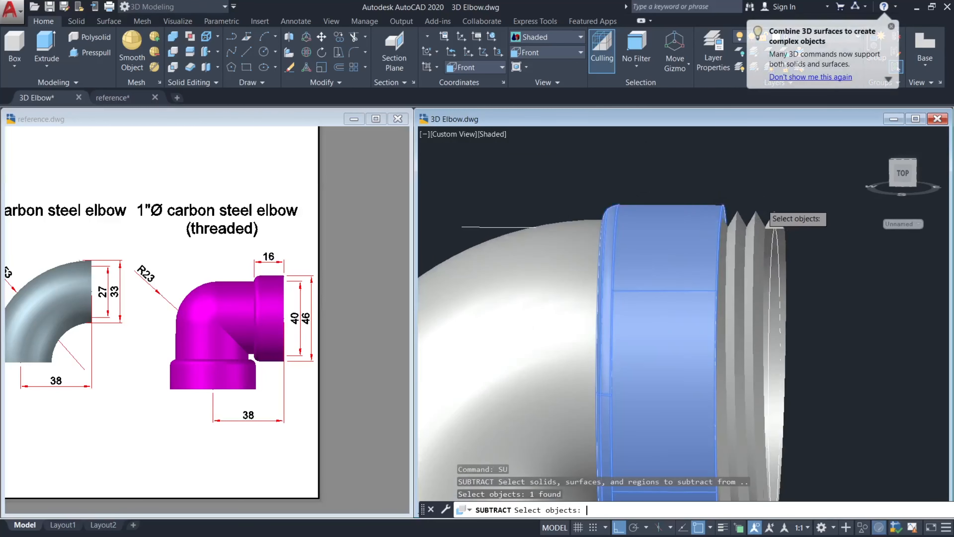
{"action": "key", "text": "Return"}
{"action": "left_click", "coordinate": [755, 223]}
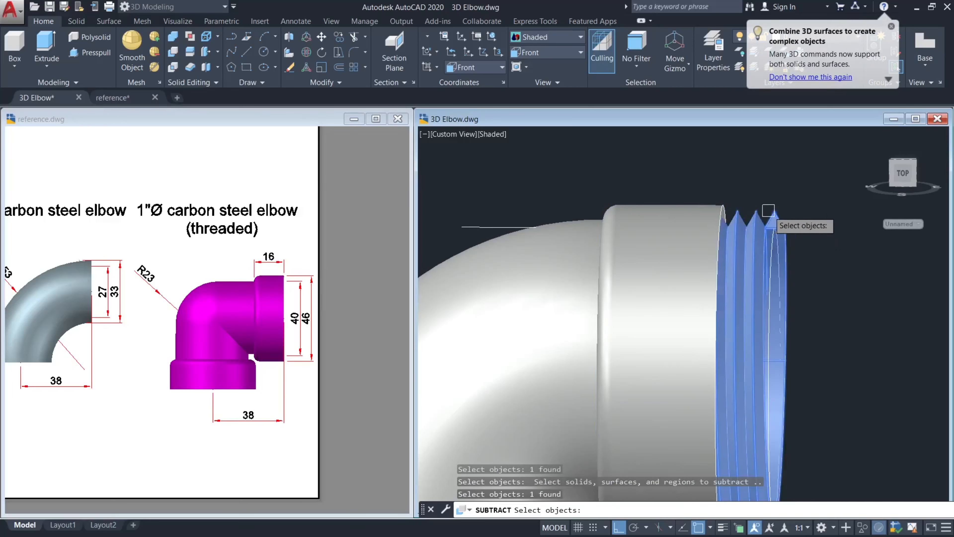
{"action": "key", "text": "Return"}
{"action": "scroll", "coordinate": [763, 218], "scroll_direction": "down", "scroll_amount": 3}
{"action": "middle_click_drag", "start_coordinate": [762, 219], "coordinate": [664, 323], "text": "shift"}
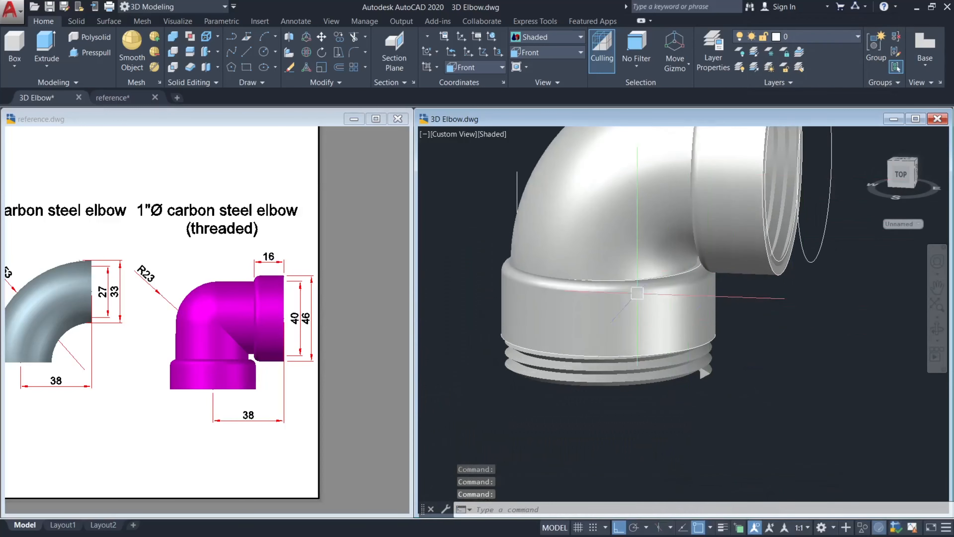
Subtract the second thread solid from the elbow's lower socket.
{"action": "type", "text": "SU"}
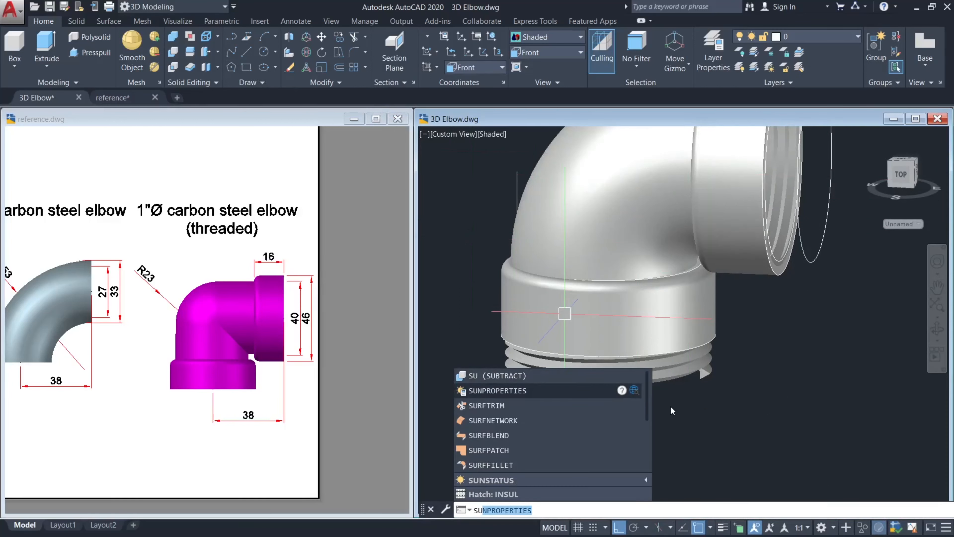
{"action": "type", "text": "B"}
{"action": "key", "text": "Return"}
{"action": "left_click", "coordinate": [652, 319]}
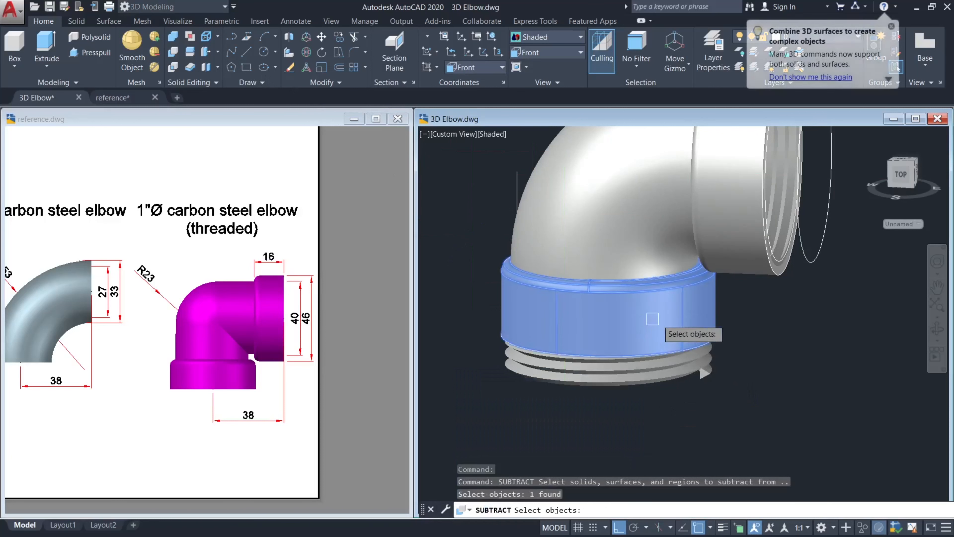
{"action": "key", "text": "Return"}
{"action": "left_click", "coordinate": [693, 385]}
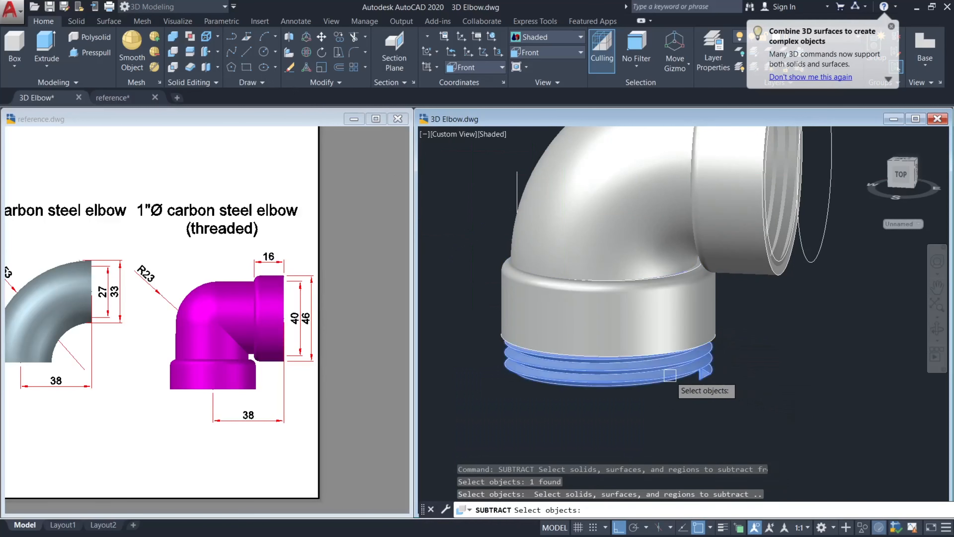
{"action": "key", "text": "Return"}
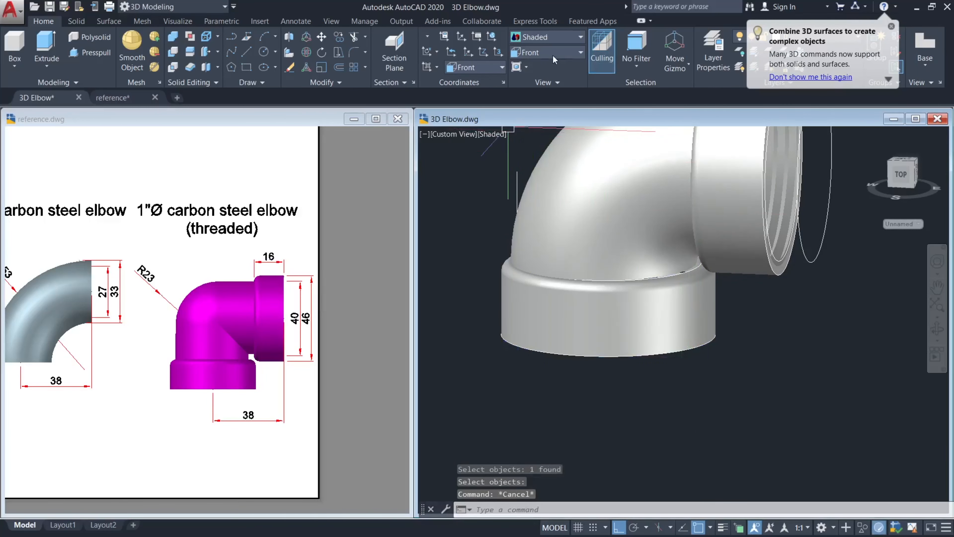
Return to the Front view and set the visual style to X-Ray to examine the right-hand socket's internal thread.
{"action": "left_click", "coordinate": [553, 57]}
{"action": "left_click", "coordinate": [543, 115]}
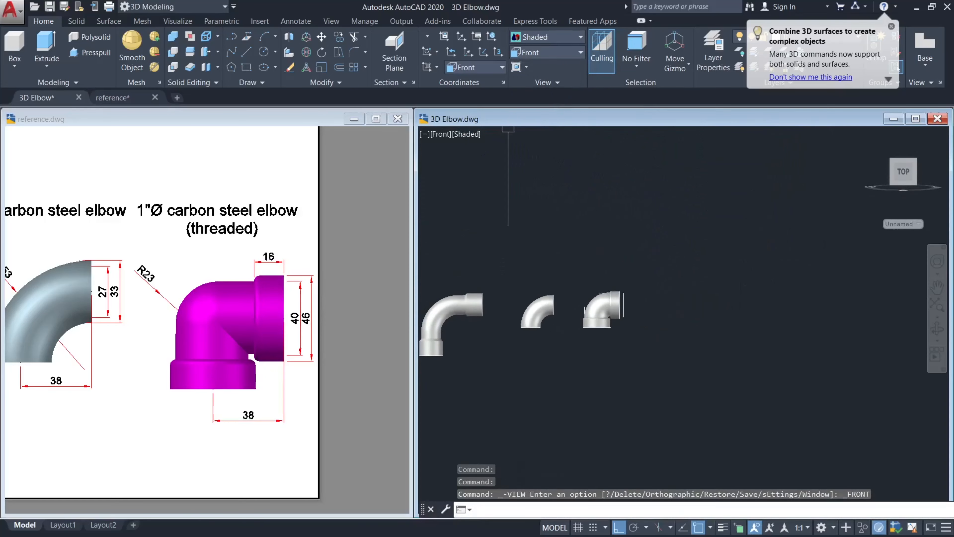
{"action": "left_click_drag", "start_coordinate": [619, 277], "coordinate": [639, 242]}
{"action": "key", "text": "Escape"}
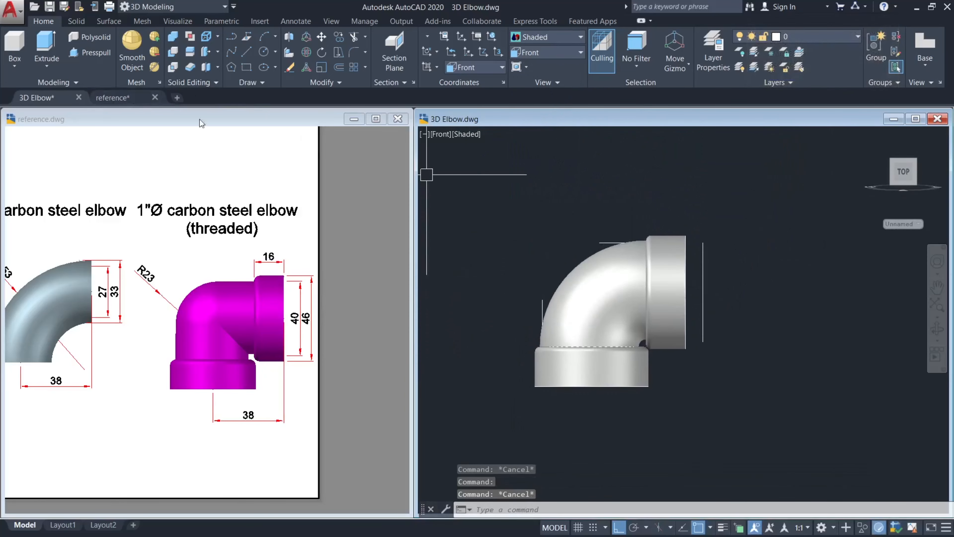
{"action": "left_click", "coordinate": [467, 134]}
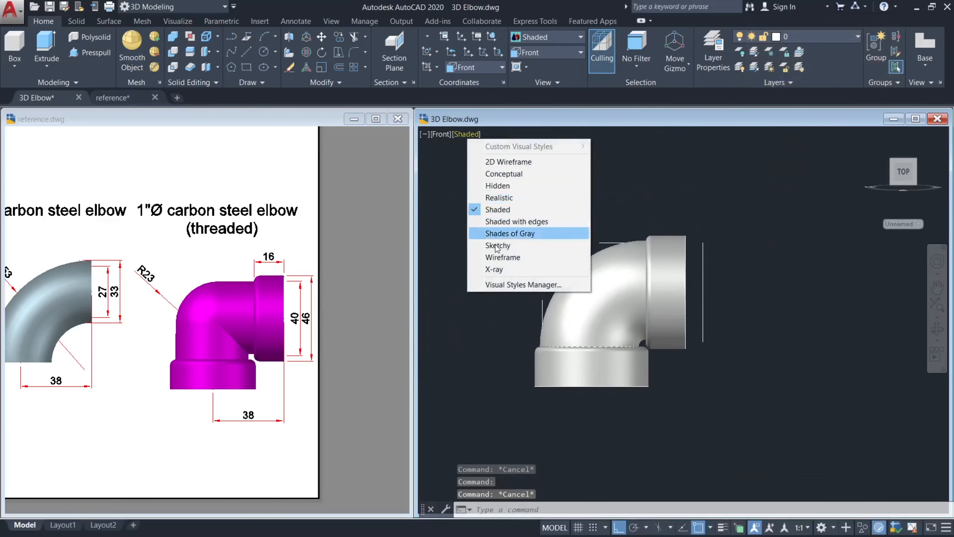
{"action": "left_click", "coordinate": [493, 269]}
{"action": "scroll", "coordinate": [673, 204], "scroll_direction": "up", "scroll_amount": 6}
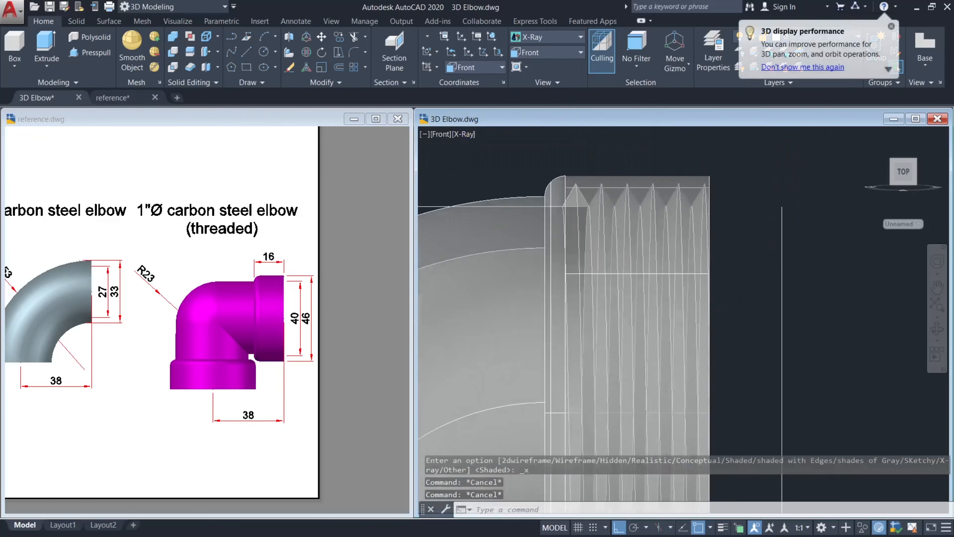
Set the visual style to Shaded and examine the internal thread in the threaded elbow's right-hand socket from an angle.
{"action": "middle_click_drag", "start_coordinate": [673, 206], "coordinate": [611, 207], "text": "shift"}
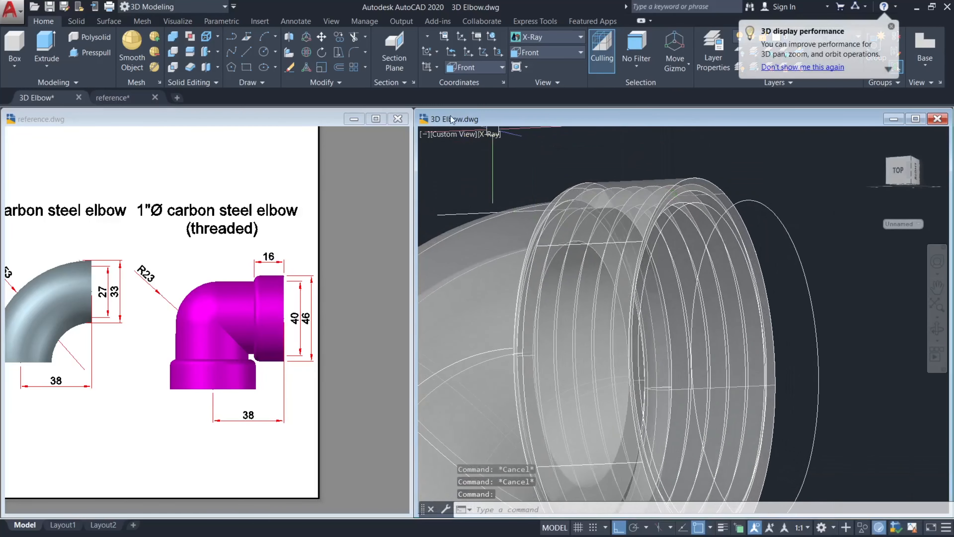
{"action": "left_click", "coordinate": [492, 135]}
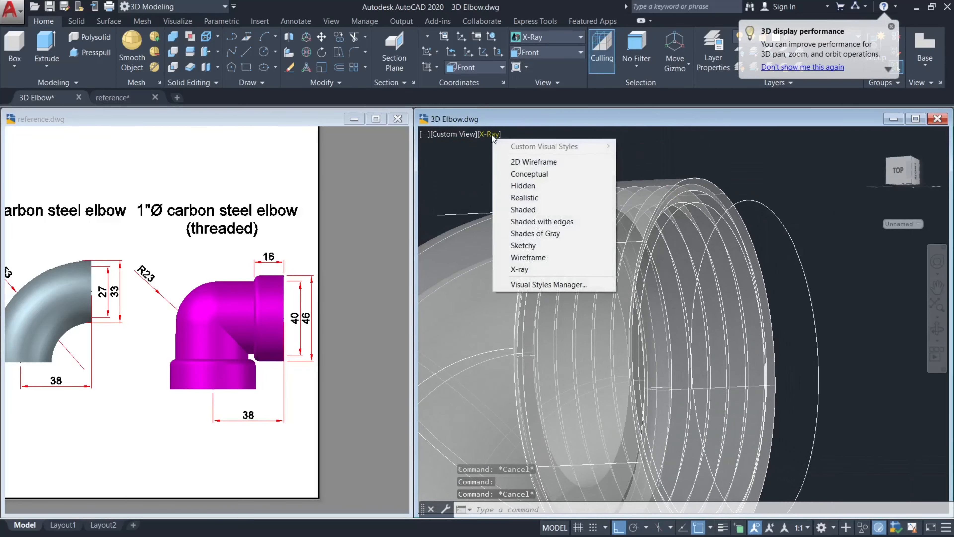
{"action": "left_click", "coordinate": [528, 211]}
{"action": "scroll", "coordinate": [768, 299], "scroll_direction": "down", "scroll_amount": 3}
{"action": "mouse_move", "coordinate": [784, 340]}
{"action": "middle_mouse_down", "text": "shift"}
{"action": "mouse_move", "coordinate": [793, 366]}
{"action": "mouse_move", "coordinate": [764, 382]}
{"action": "middle_mouse_up", "text": "shift"}
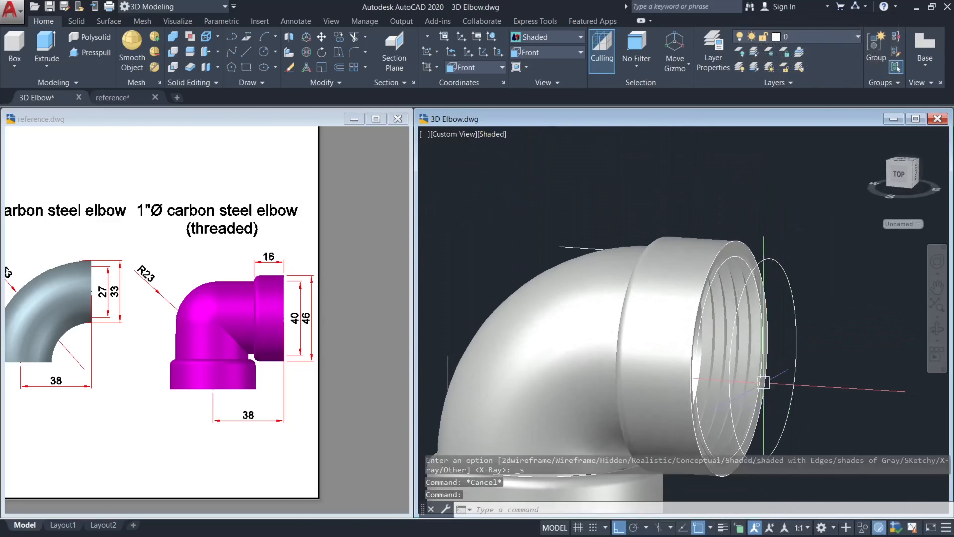
{"action": "scroll", "coordinate": [740, 358], "scroll_direction": "up", "scroll_amount": 4}
{"action": "left_click", "coordinate": [735, 342]}
{"action": "key", "text": "Escape"}
{"action": "scroll", "coordinate": [731, 324], "scroll_direction": "down", "scroll_amount": 5}
{"action": "middle_click_drag", "start_coordinate": [732, 324], "coordinate": [750, 247]}
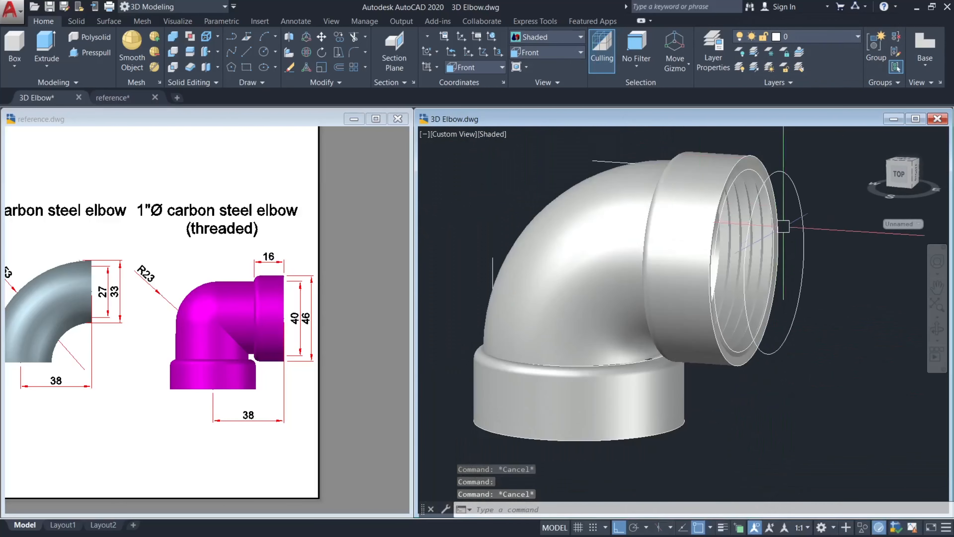
Select all leftover construction curves around the three elbows with Select Similar and clear them away, leaving only the solids.
{"action": "scroll", "coordinate": [611, 188], "scroll_direction": "down", "scroll_amount": 5}
{"action": "middle_click_drag", "start_coordinate": [604, 228], "coordinate": [660, 253]}
{"action": "type", "text": "se"}
{"action": "left_click", "coordinate": [777, 309]}
{"action": "scroll", "coordinate": [616, 310], "scroll_direction": "down", "scroll_amount": 3}
{"action": "middle_click_drag", "start_coordinate": [616, 309], "coordinate": [741, 335]}
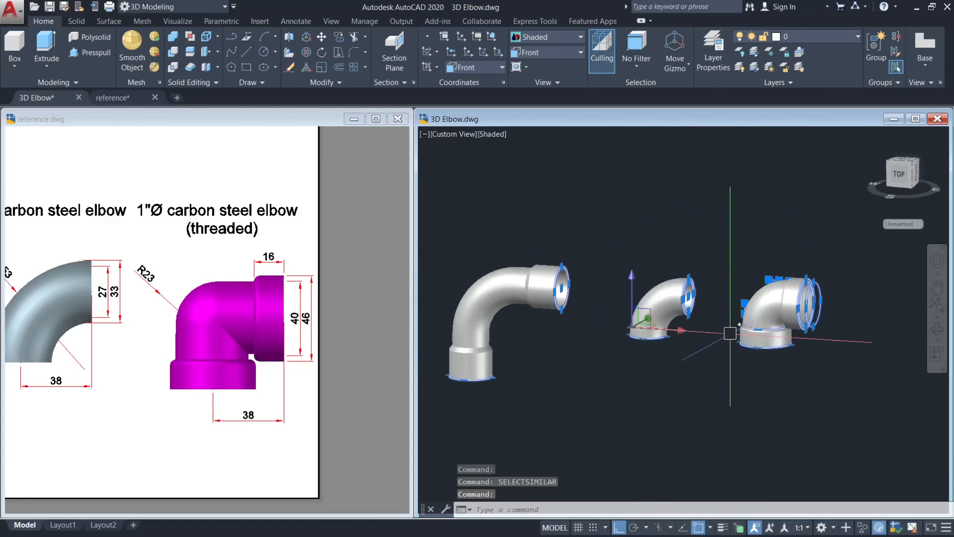
{"action": "scroll", "coordinate": [791, 347], "scroll_direction": "up", "scroll_amount": 4}
{"action": "left_click", "coordinate": [769, 323]}
{"action": "key", "text": "Escape"}
{"action": "left_click", "coordinate": [755, 288]}
{"action": "key", "text": "Escape"}
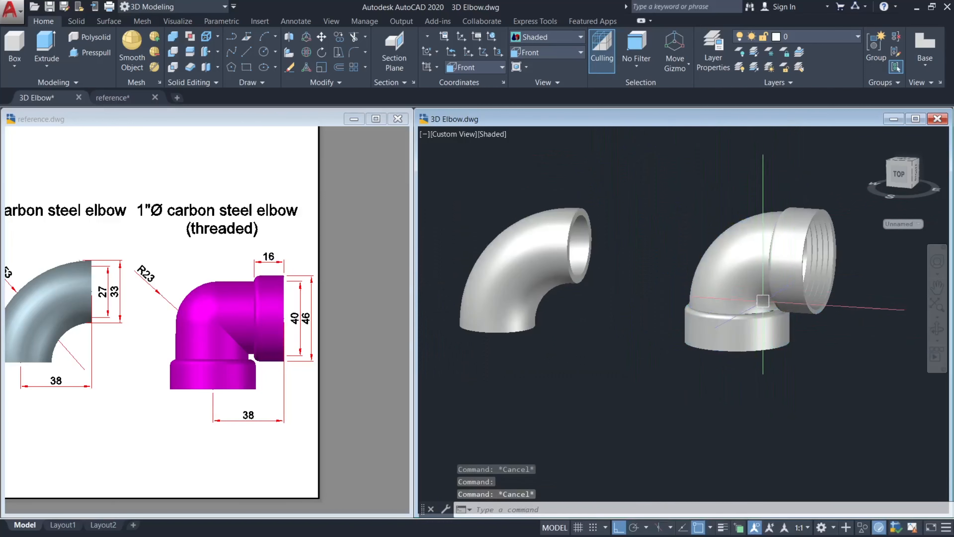
Union the bend and both threaded sockets of the threaded elbow into one solid.
{"action": "middle_click_drag", "start_coordinate": [767, 299], "coordinate": [673, 310]}
{"action": "left_click", "coordinate": [755, 396]}
{"action": "left_click", "coordinate": [635, 289]}
{"action": "key", "text": "Escape"}
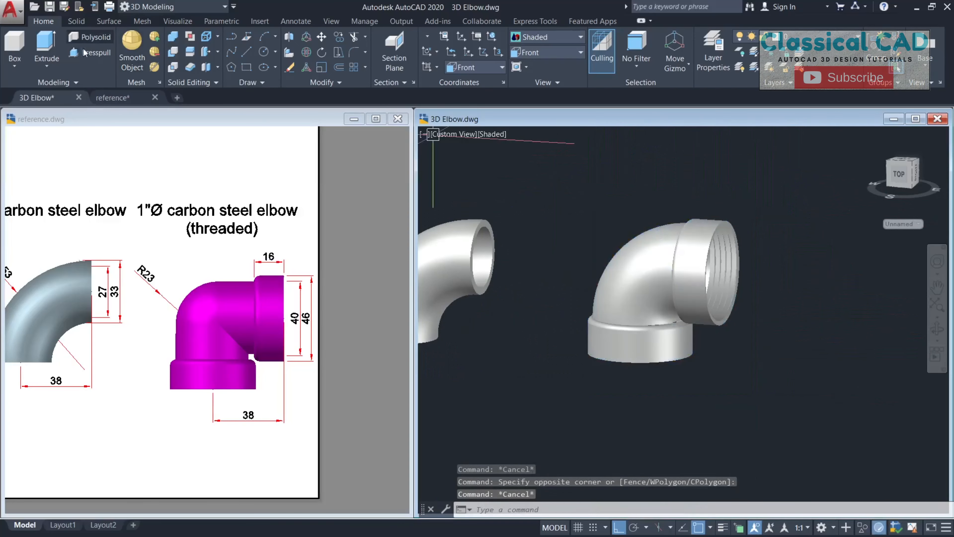
{"action": "left_click", "coordinate": [172, 37]}
{"action": "left_click", "coordinate": [532, 169]}
{"action": "left_click", "coordinate": [813, 435]}
{"action": "key", "text": "Return"}
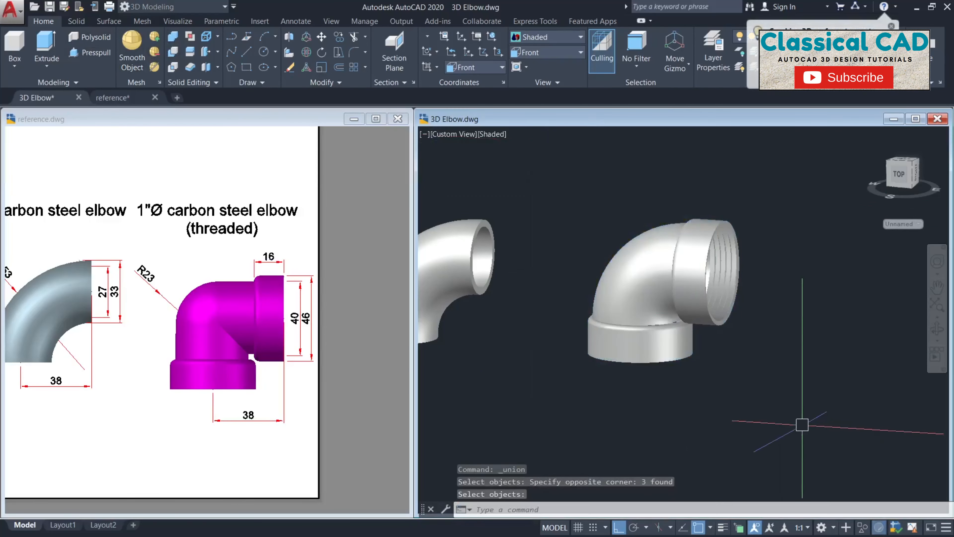
Check by selection that each of the three elbows is a single solid.
{"action": "key", "text": "Escape"}
{"action": "left_click", "coordinate": [643, 285]}
{"action": "key", "text": "Escape"}
{"action": "scroll", "coordinate": [567, 300], "scroll_direction": "down", "scroll_amount": 3}
{"action": "middle_click_drag", "start_coordinate": [567, 300], "coordinate": [659, 302]}
{"action": "left_click", "coordinate": [567, 294]}
{"action": "key", "text": "Escape"}
{"action": "middle_click_drag", "start_coordinate": [525, 312], "coordinate": [697, 300]}
{"action": "left_click", "coordinate": [560, 282]}
{"action": "key", "text": "Escape"}
Move the plain and threaded 1"Ø carbon steel elbows together slightly closer to the large elbow.
{"action": "left_click", "coordinate": [844, 341]}
{"action": "left_click", "coordinate": [654, 259]}
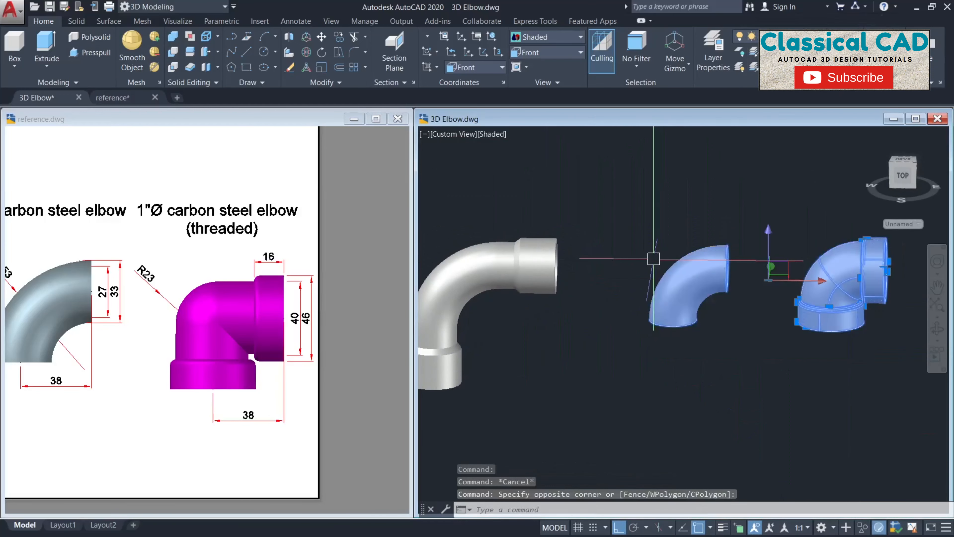
{"action": "type", "text": "m"}
{"action": "key", "text": "Return"}
{"action": "left_click", "coordinate": [686, 205]}
{"action": "left_click", "coordinate": [663, 194]}
{"action": "key", "text": "Escape"}
{"action": "key", "text": "Escape"}
Open the Materials Browser and apply the Anodized - Blue-Gray(6) material to the middle elbow.
{"action": "scroll", "coordinate": [646, 231], "scroll_direction": "down", "scroll_amount": 5}
{"action": "middle_click_drag", "start_coordinate": [645, 231], "coordinate": [703, 233]}
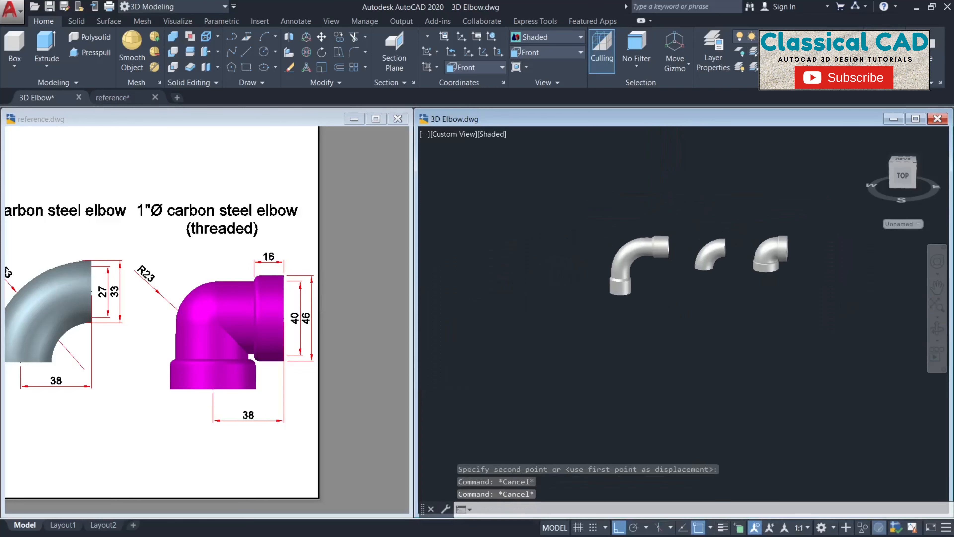
{"action": "scroll", "coordinate": [705, 230], "scroll_direction": "up", "scroll_amount": 2}
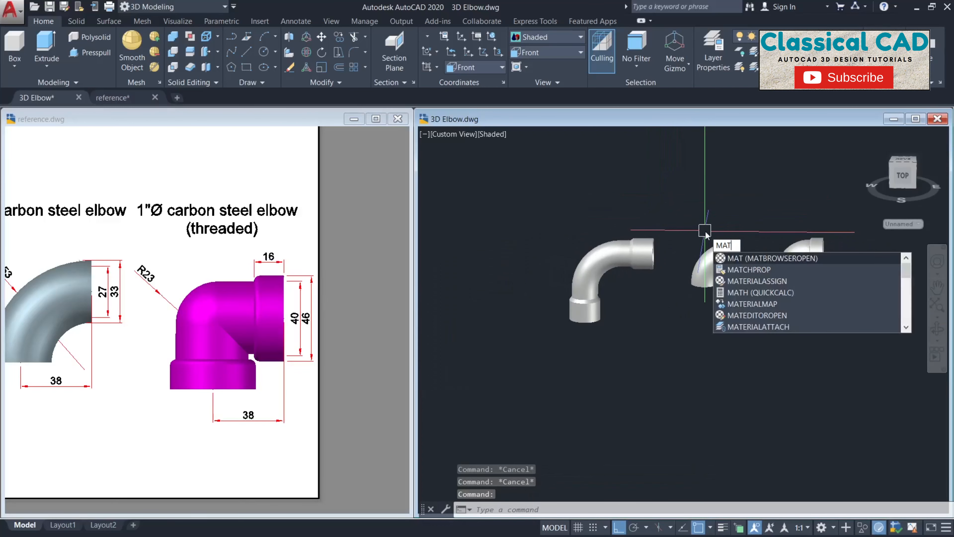
{"action": "left_click", "coordinate": [758, 257]}
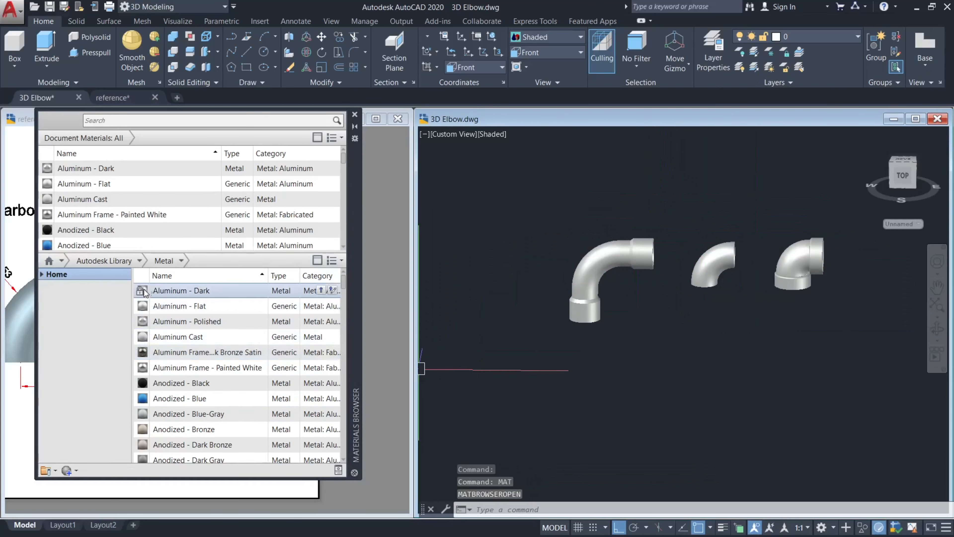
{"action": "scroll", "coordinate": [143, 170], "scroll_direction": "down", "scroll_amount": 5}
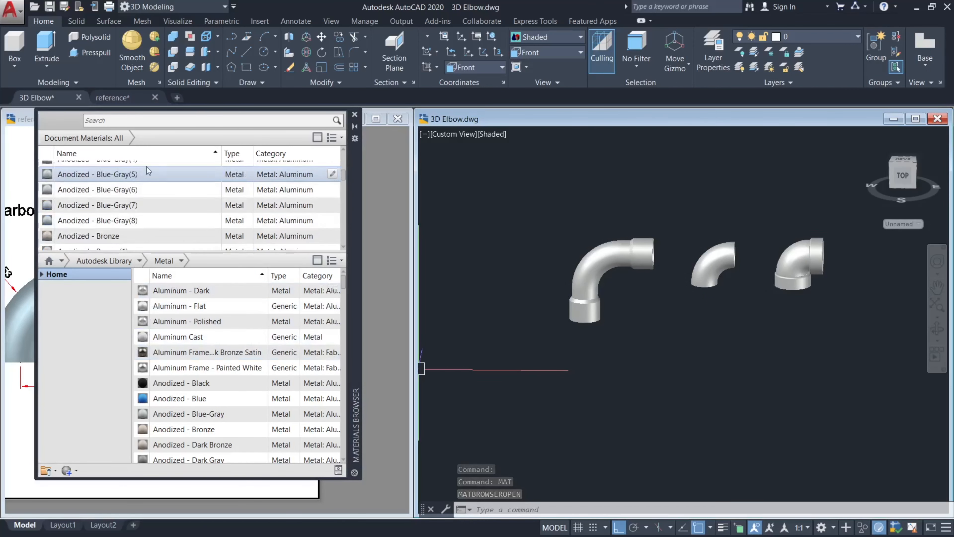
{"action": "scroll", "coordinate": [147, 167], "scroll_direction": "up", "scroll_amount": 1}
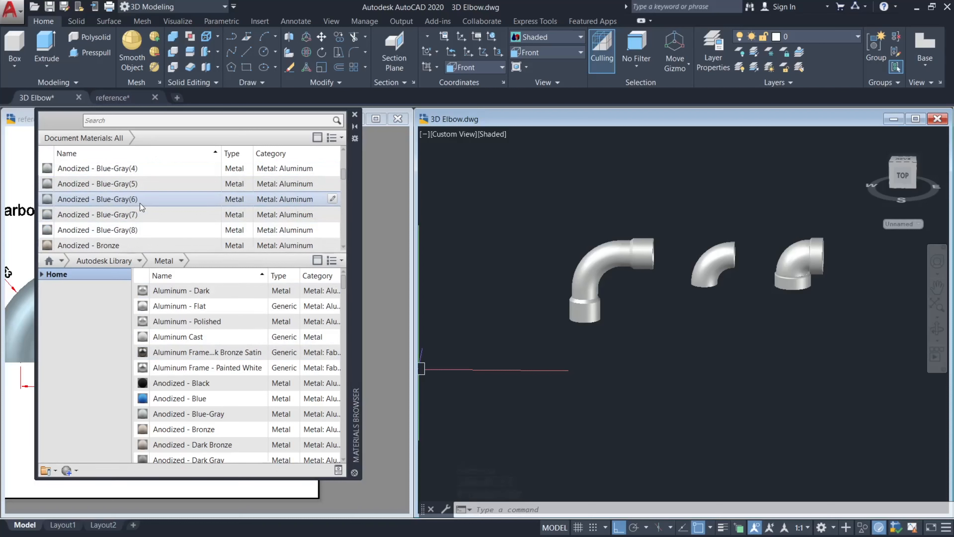
{"action": "left_click_drag", "start_coordinate": [151, 208], "coordinate": [706, 284]}
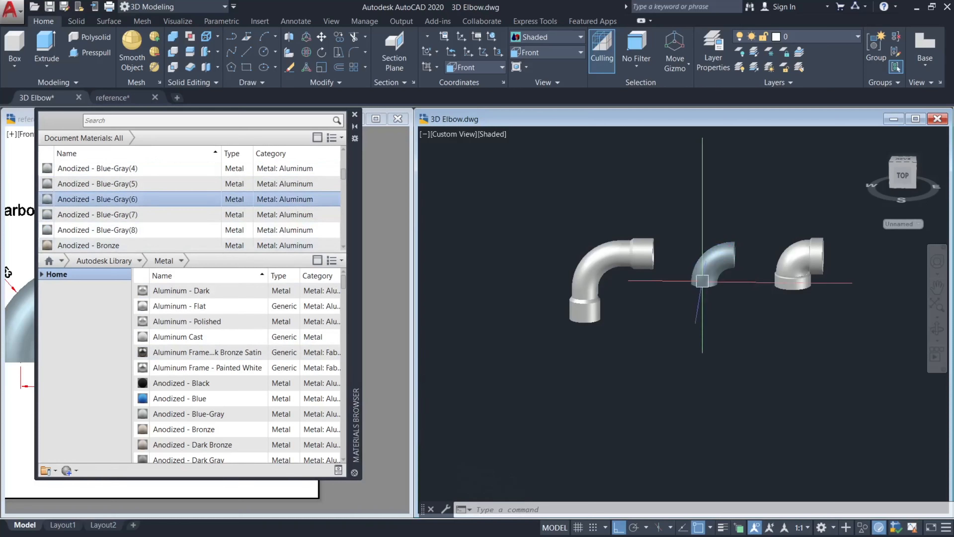
Search the materials for "orange" and apply Orange(1) to the large elbow.
{"action": "scroll", "coordinate": [162, 225], "scroll_direction": "down", "scroll_amount": 15}
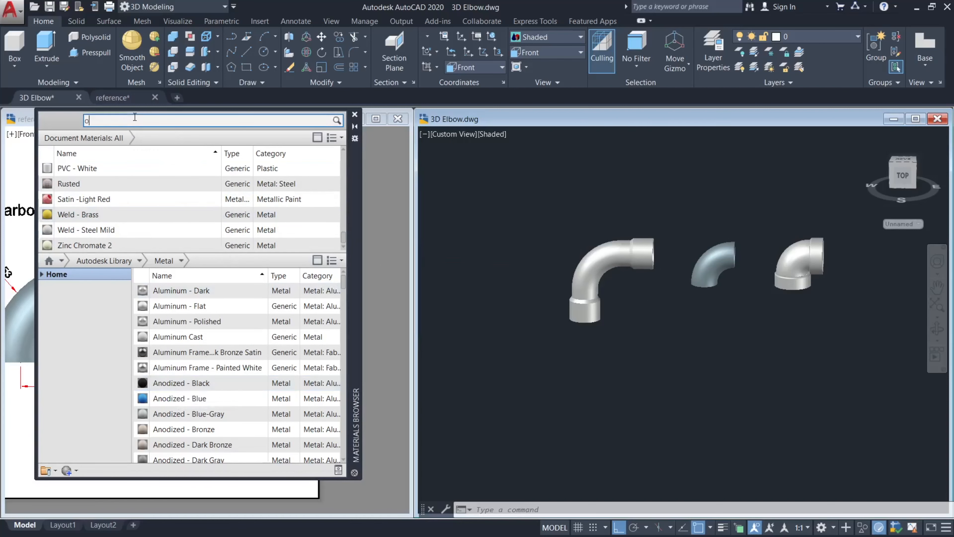
{"action": "key", "text": "Return"}
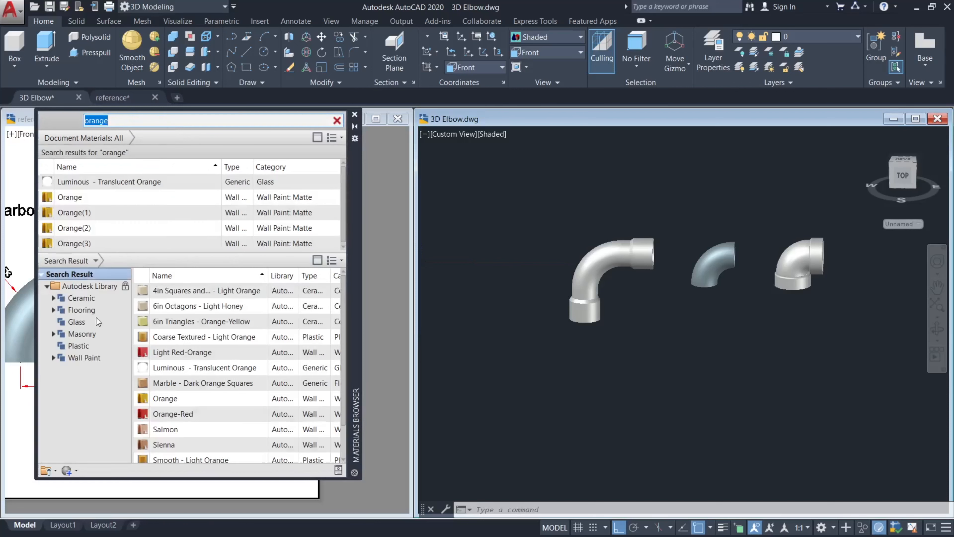
{"action": "left_click_drag", "start_coordinate": [108, 215], "coordinate": [533, 231]}
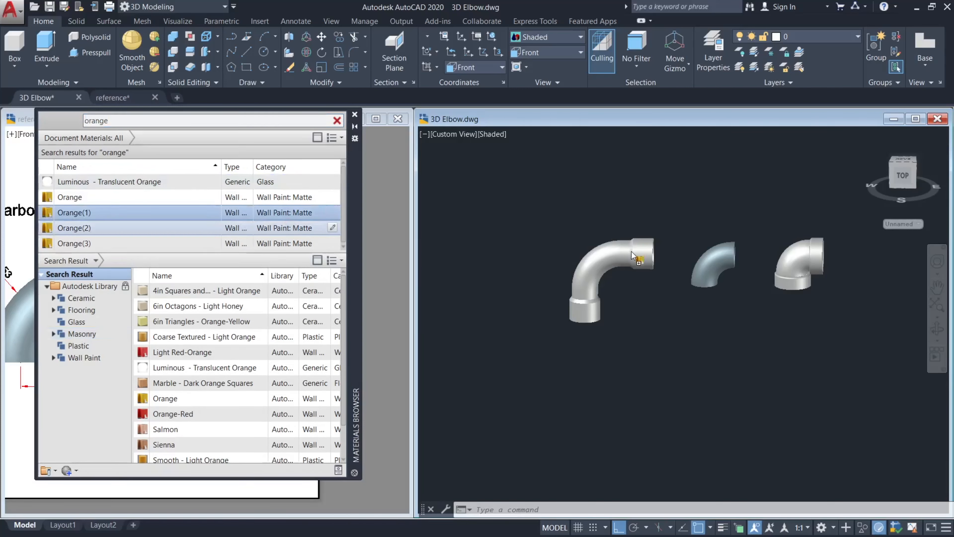
{"action": "left_click_drag", "start_coordinate": [634, 258], "coordinate": [635, 259]}
{"action": "left_click", "coordinate": [658, 330]}
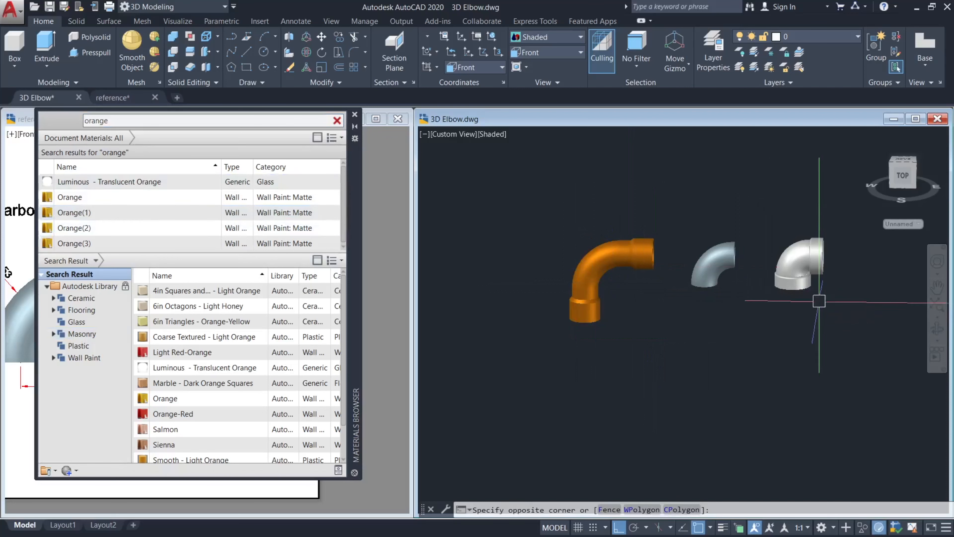
{"action": "key", "text": "Escape"}
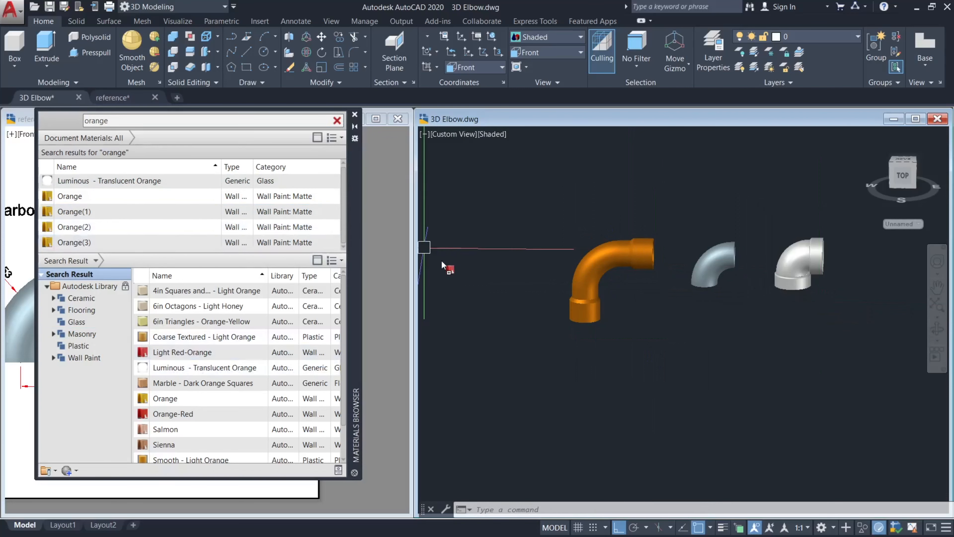
Apply a Light Orange library material to the threaded elbow and close the Materials Browser.
{"action": "left_click_drag", "start_coordinate": [441, 261], "coordinate": [421, 309]}
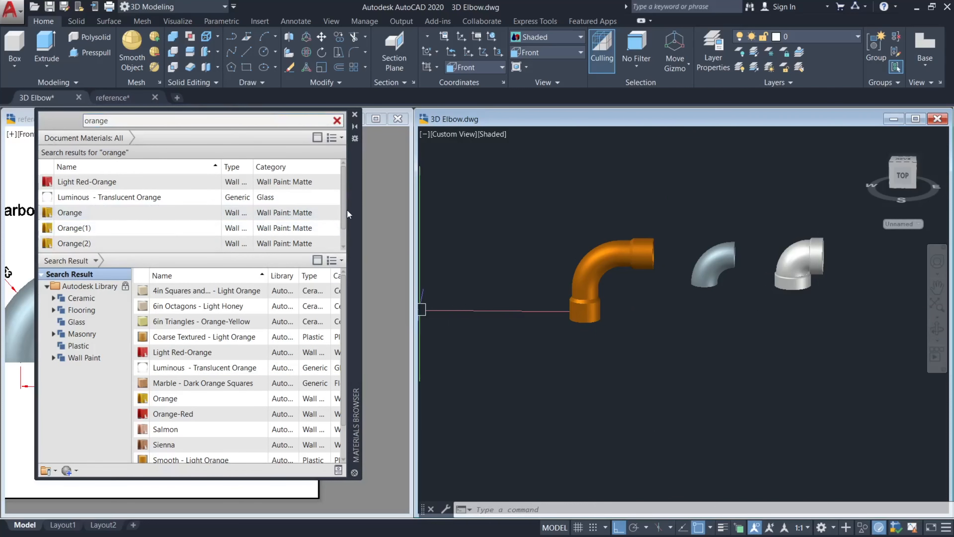
{"action": "mouse_move", "coordinate": [354, 202]}
{"action": "left_mouse_down"}
{"action": "mouse_move", "coordinate": [676, 250]}
{"action": "mouse_move", "coordinate": [618, 225]}
{"action": "left_mouse_up"}
{"action": "scroll", "coordinate": [469, 407], "scroll_direction": "down", "scroll_amount": 2}
{"action": "scroll", "coordinate": [469, 407], "scroll_direction": "up", "scroll_amount": 1}
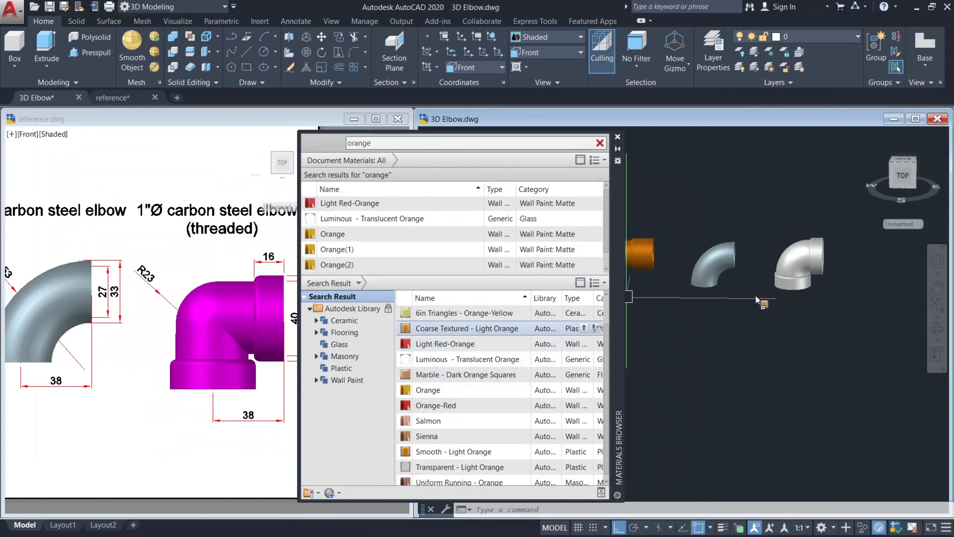
{"action": "left_click_drag", "start_coordinate": [792, 288], "coordinate": [797, 270]}
{"action": "left_click", "coordinate": [788, 331]}
{"action": "left_click", "coordinate": [772, 332]}
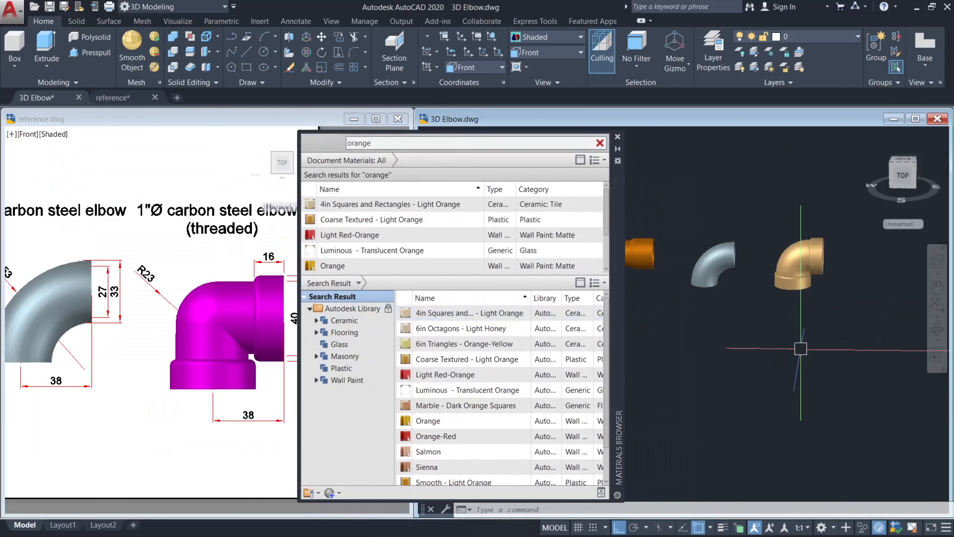
{"action": "left_click", "coordinate": [618, 137]}
Examine the three finished elbows with their materials from several angles.
{"action": "middle_click_drag", "start_coordinate": [725, 254], "coordinate": [645, 272]}
{"action": "scroll", "coordinate": [655, 251], "scroll_direction": "up", "scroll_amount": 2}
{"action": "middle_click_drag", "start_coordinate": [632, 308], "coordinate": [615, 317], "text": "shift"}
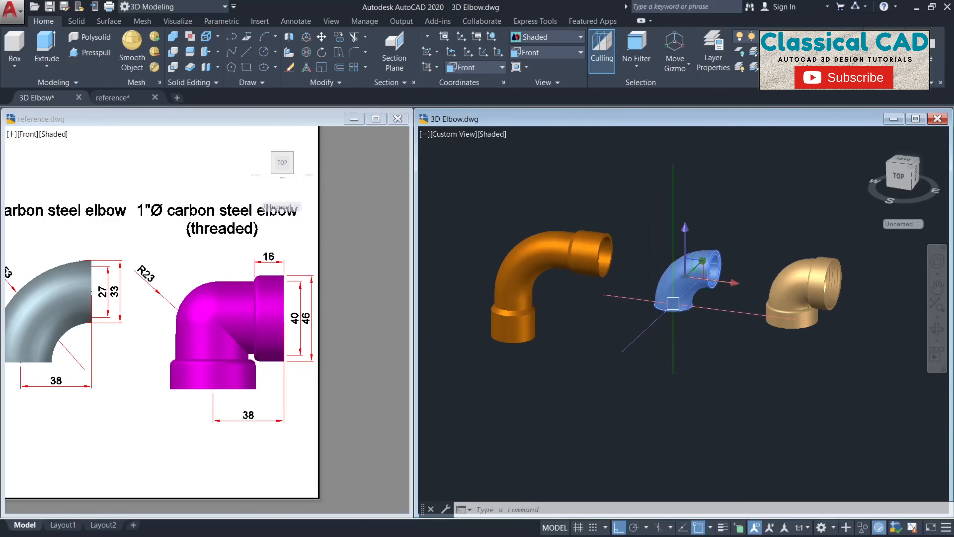
{"action": "key", "text": "Escape"}
{"action": "middle_click_drag", "start_coordinate": [723, 331], "coordinate": [693, 331]}
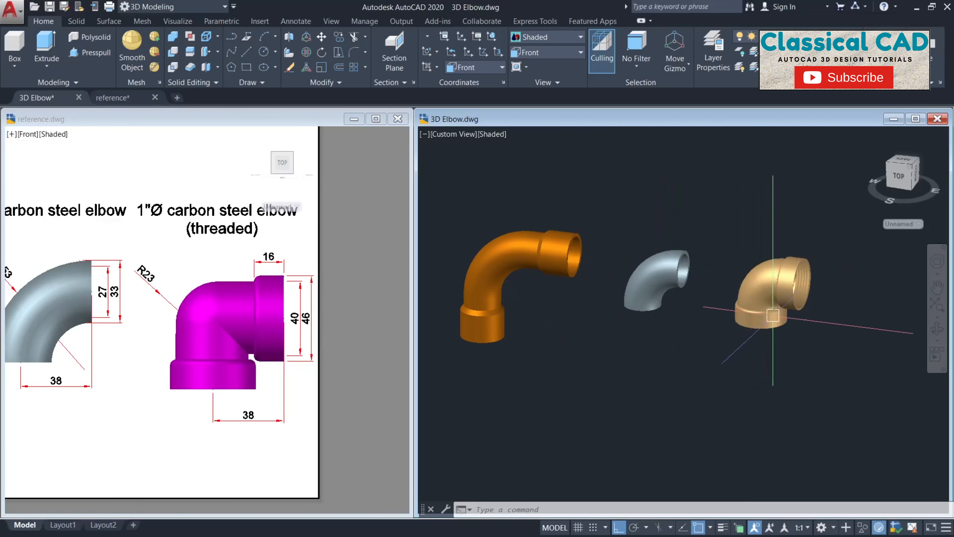
{"action": "scroll", "coordinate": [770, 313], "scroll_direction": "up", "scroll_amount": 5}
{"action": "scroll", "coordinate": [746, 291], "scroll_direction": "down", "scroll_amount": 5}
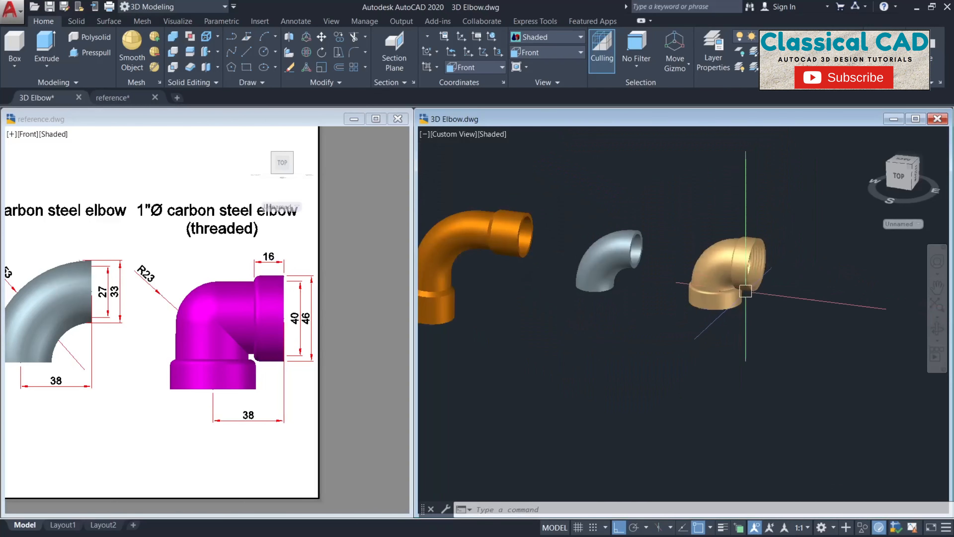
{"action": "mouse_move", "coordinate": [745, 291]}
{"action": "middle_mouse_down", "text": "shift"}
{"action": "mouse_move", "coordinate": [792, 249]}
{"action": "mouse_move", "coordinate": [743, 280]}
{"action": "middle_mouse_up", "text": "shift"}
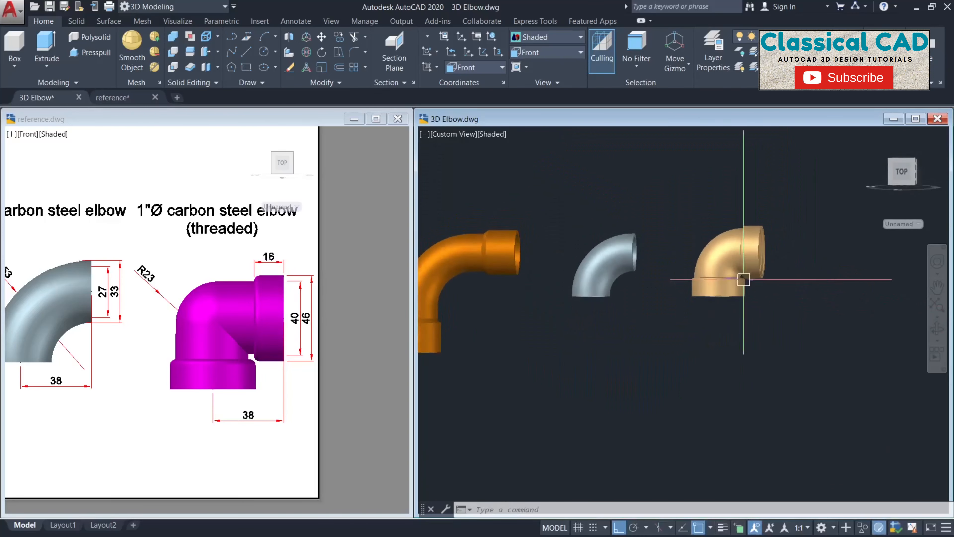
{"action": "middle_click_drag", "start_coordinate": [663, 311], "coordinate": [707, 338], "text": "shift"}
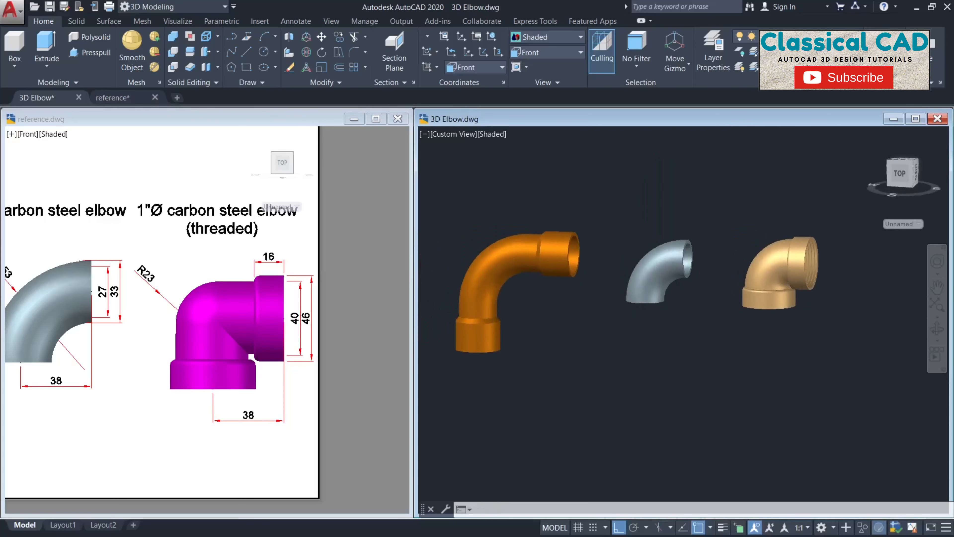